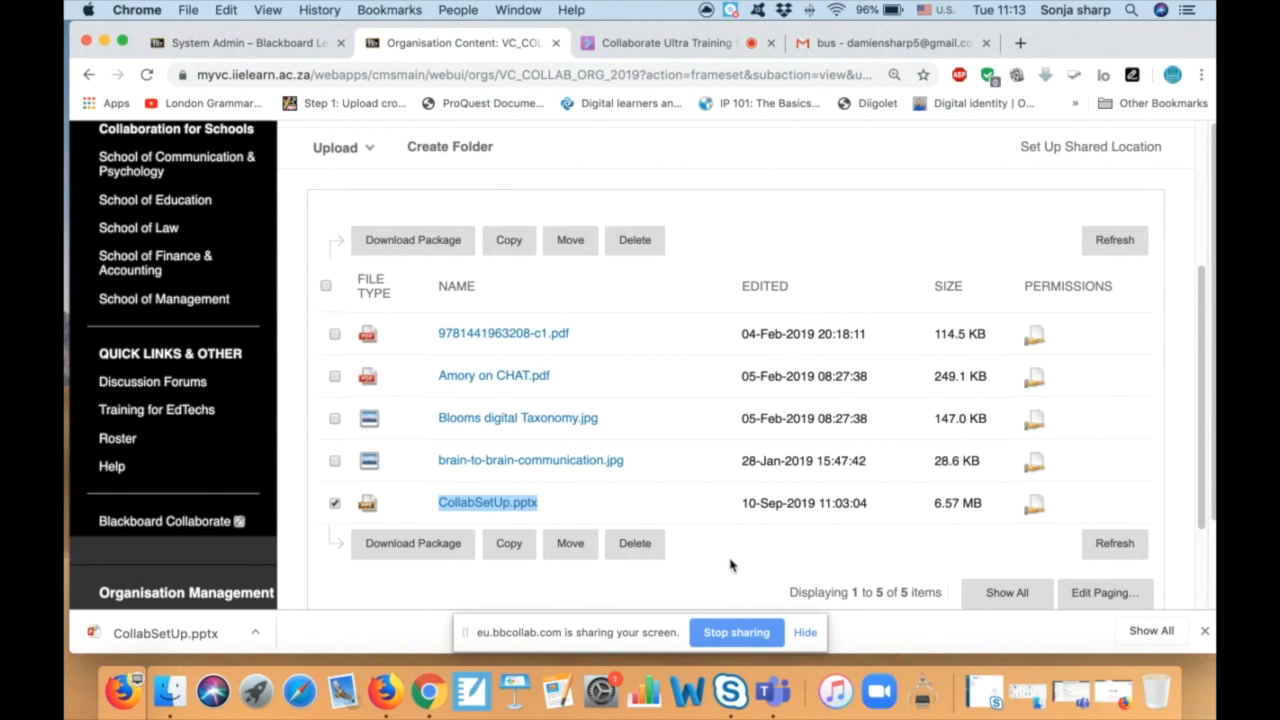
- Minimize the browser and Pictures windows and open CollabSetUp.pptx from the desktop in PowerPoint
scroll(730, 565, "up", 5)
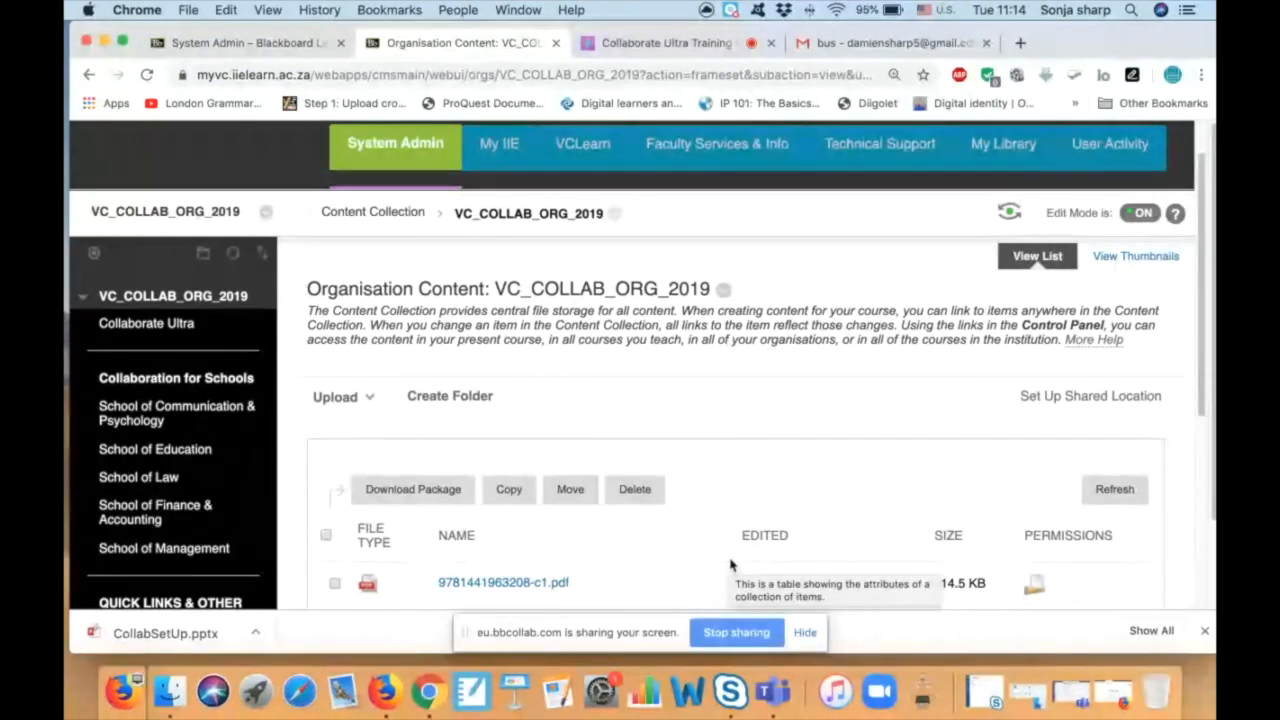
left_click(105, 42)
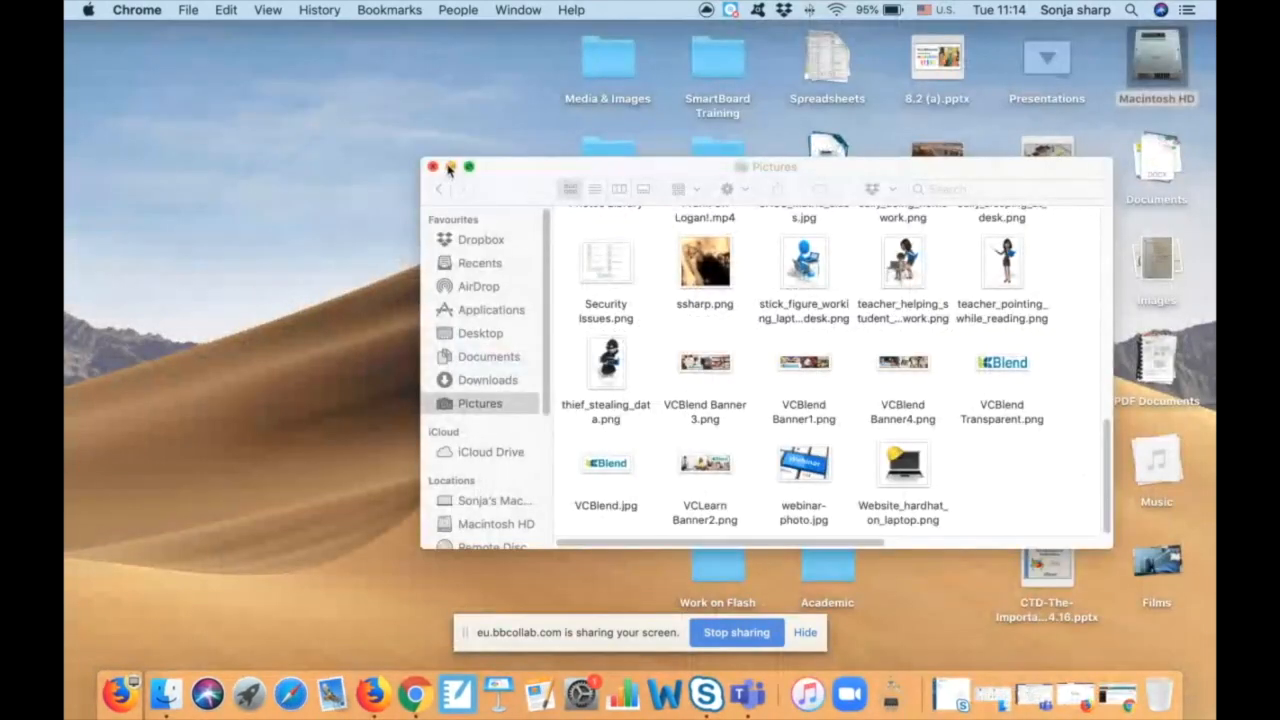
left_click(450, 167)
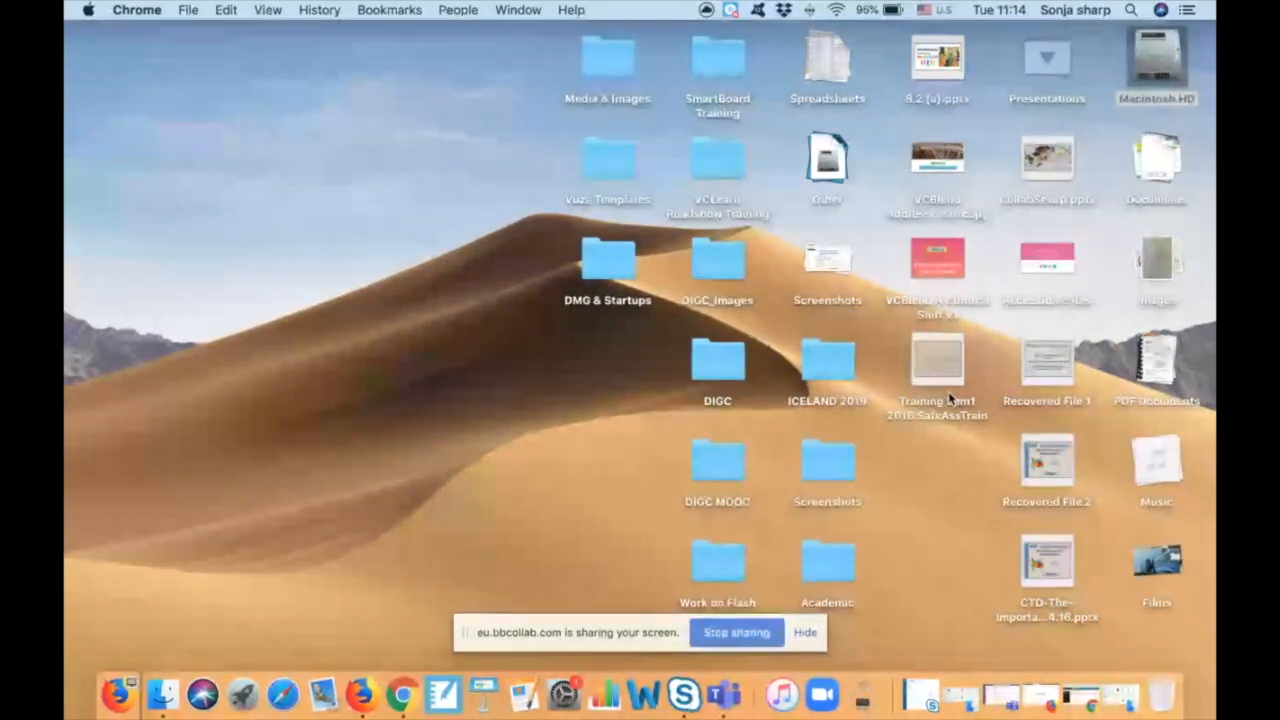
left_click(1036, 176)
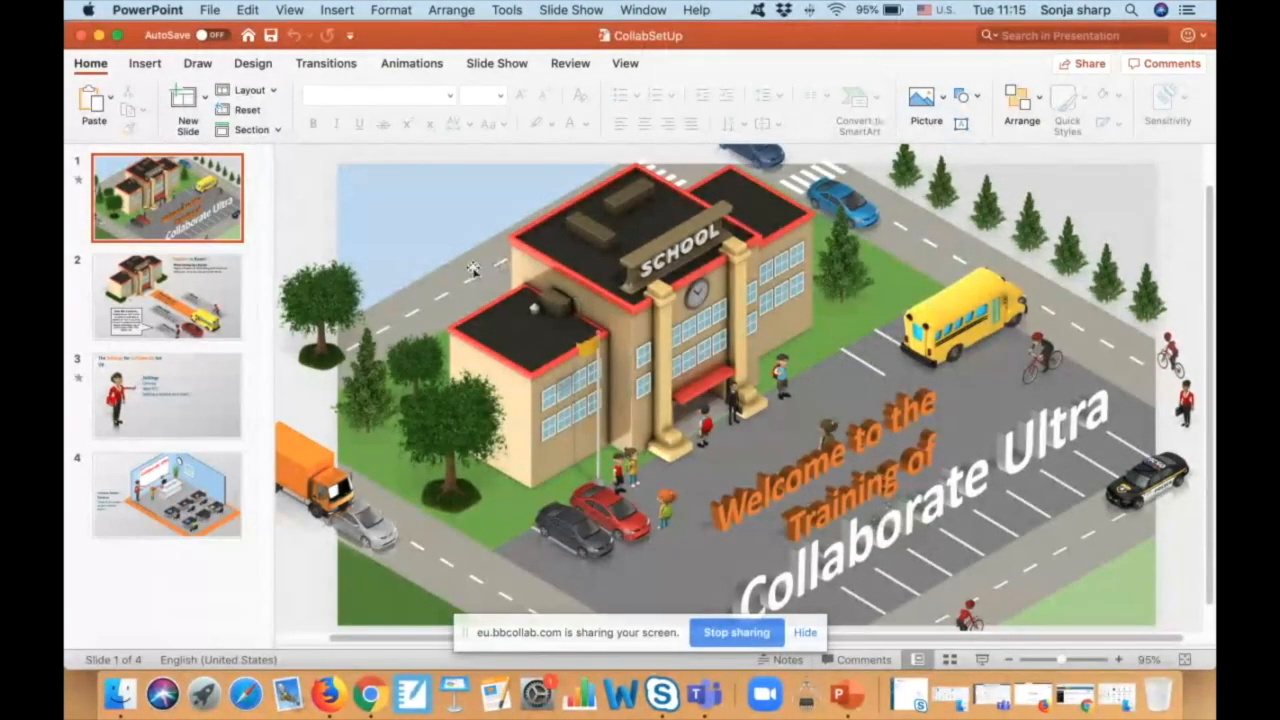
right_click(473, 268)
left_click(238, 605)
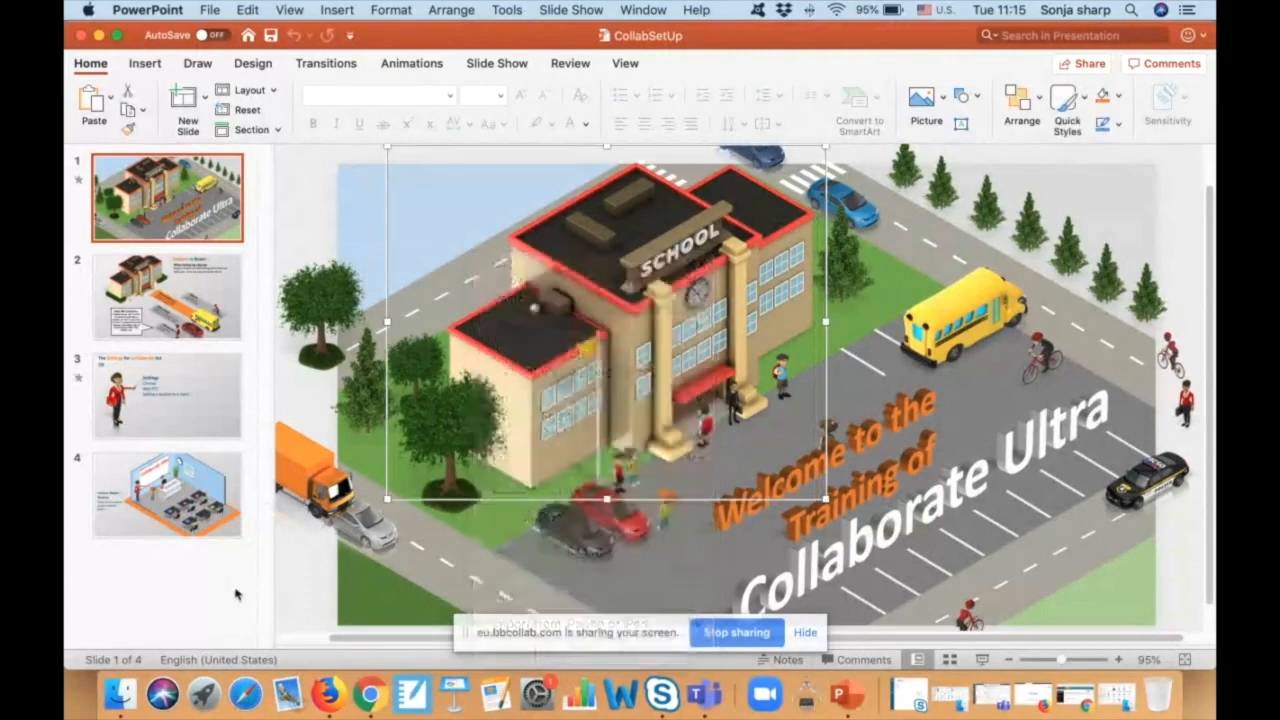
right_click(176, 232)
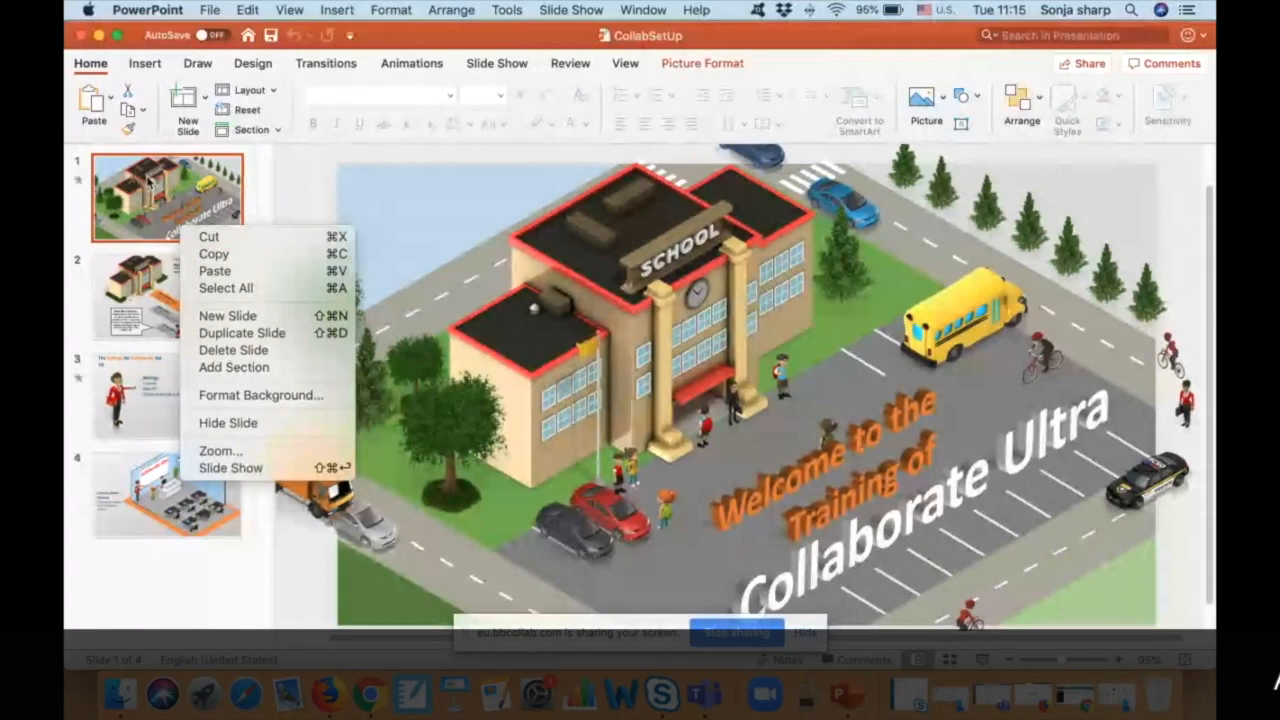
left_click(172, 620)
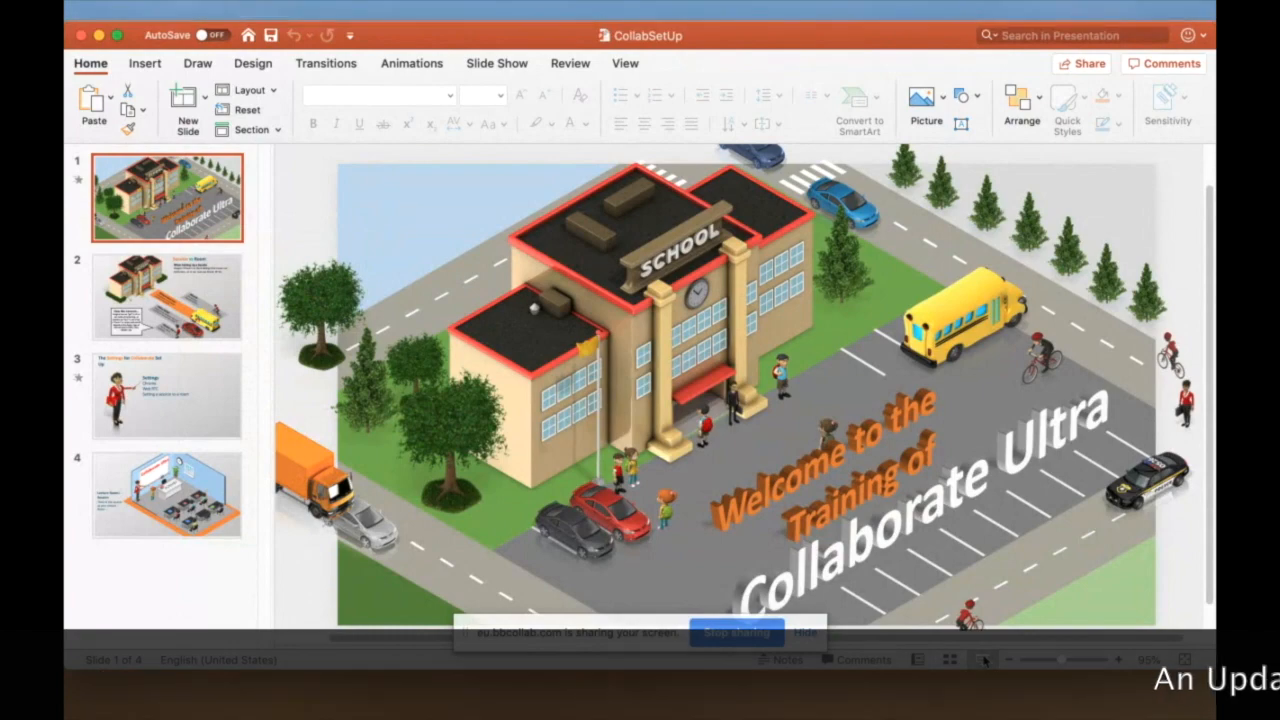
- Start the slide show and advance from the welcome slide to the "Session vs Room" slide
left_click(984, 660)
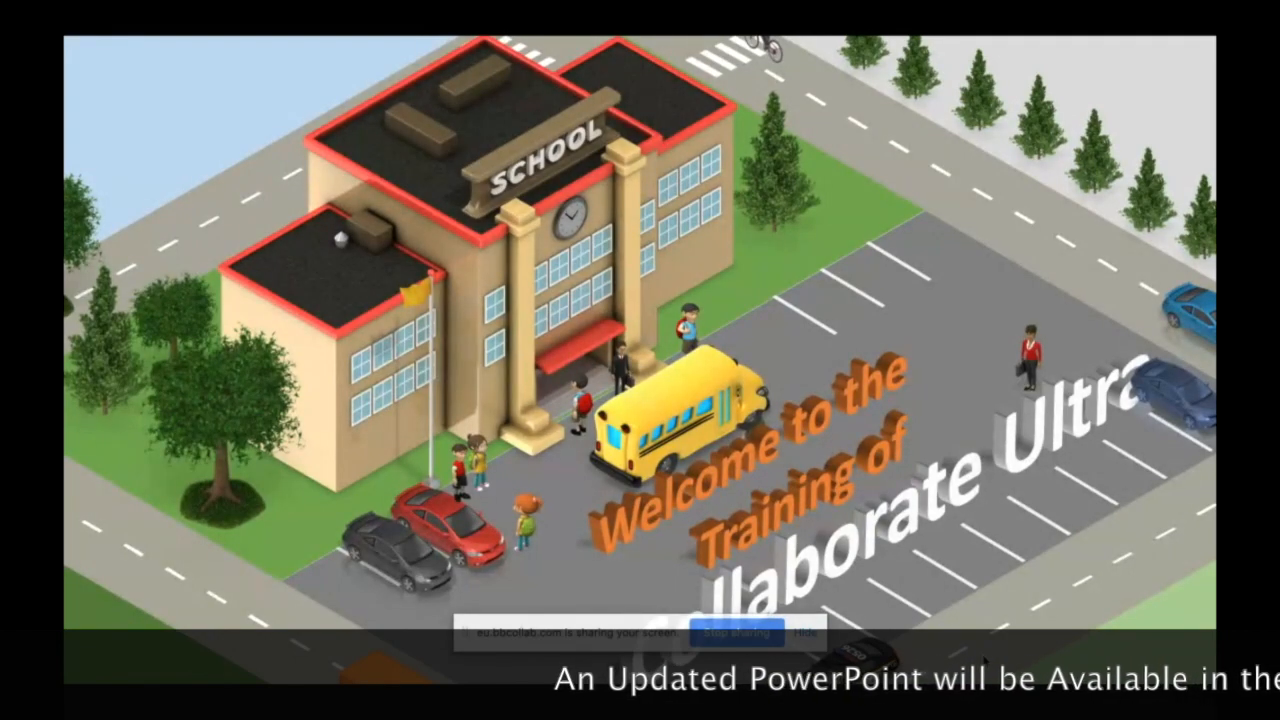
key("Right")
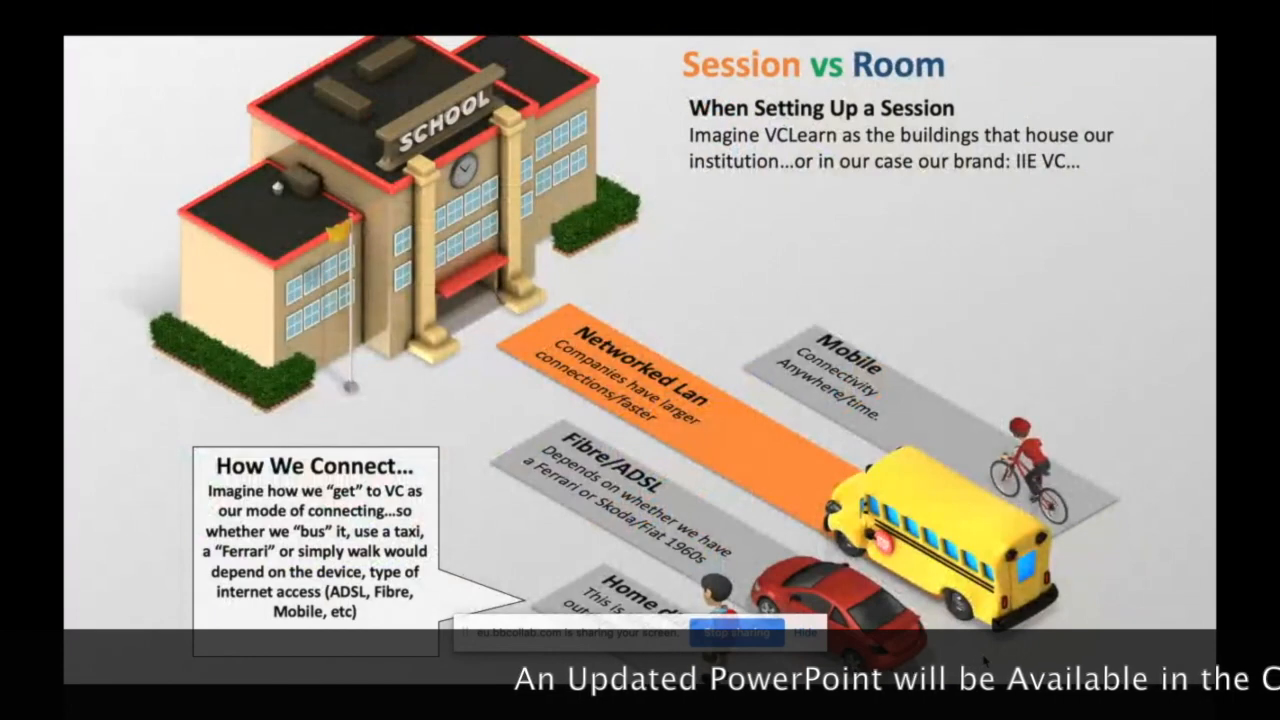
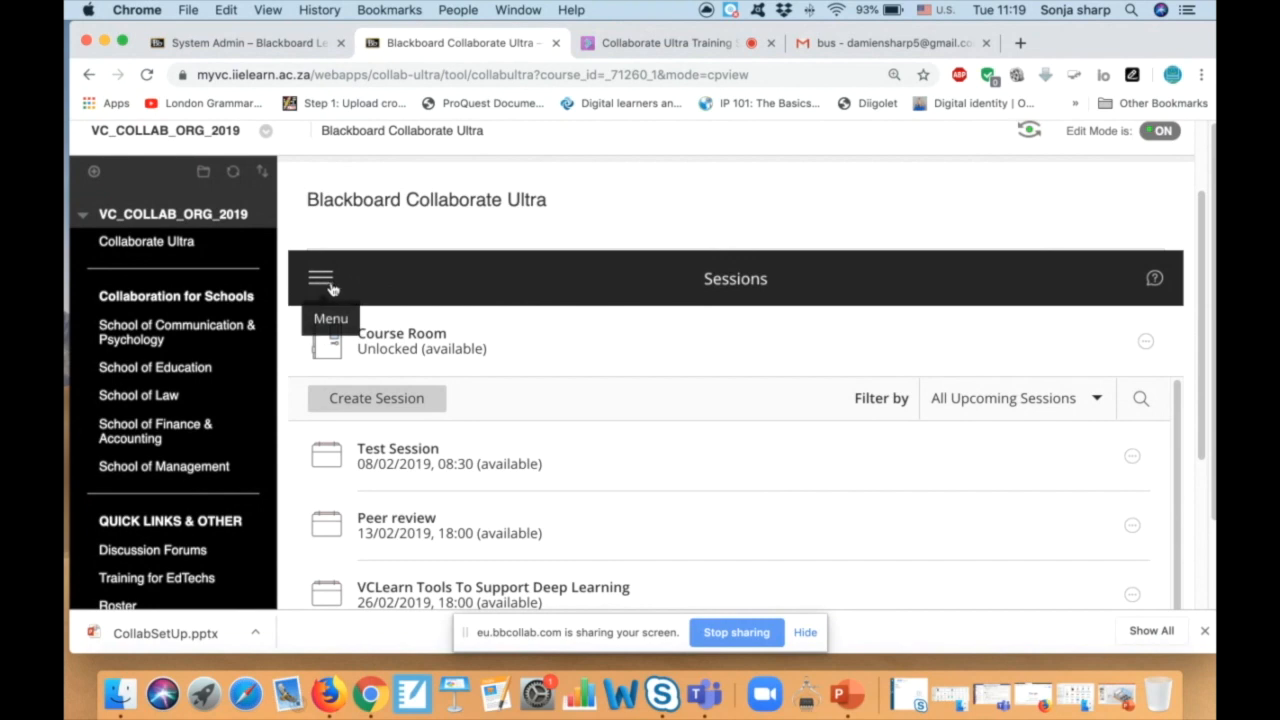
- Create a new Collaborate Ultra session named "Training Session"
left_click(402, 399)
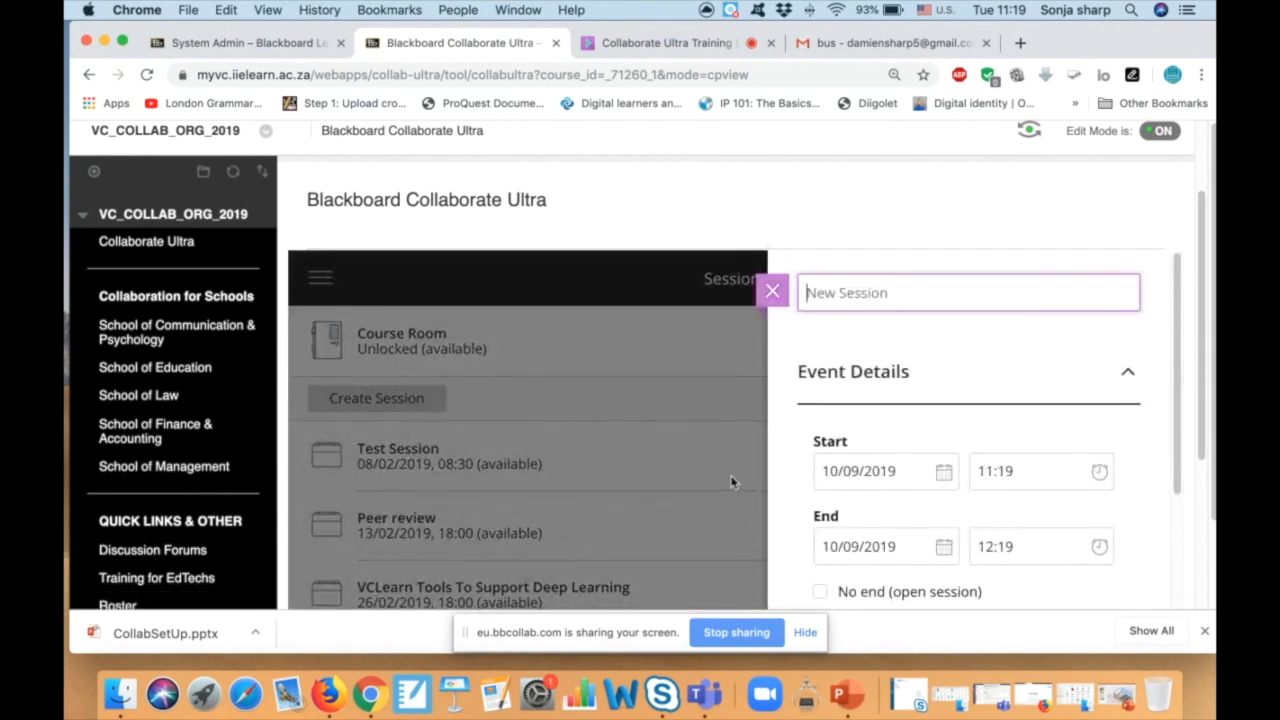
scroll(763, 405, "down", 4)
scroll(763, 405, "up", 2)
scroll(764, 406, "up", 1)
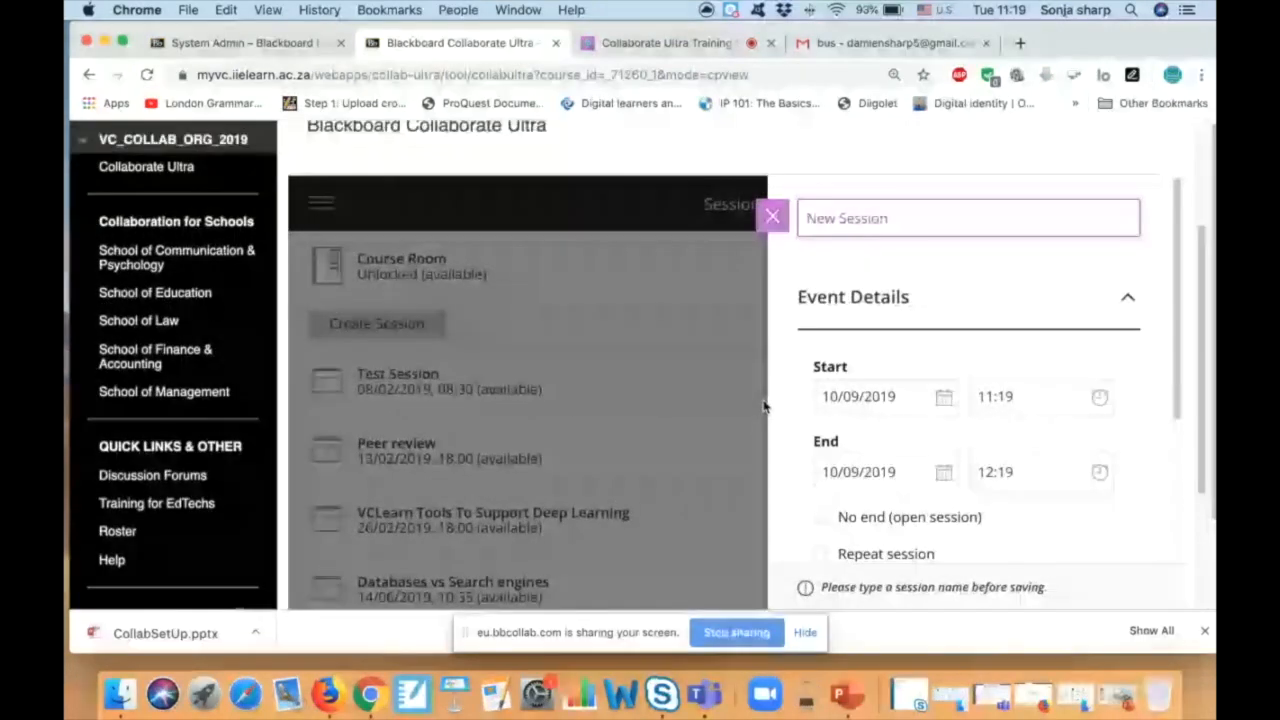
scroll(764, 406, "down", 1)
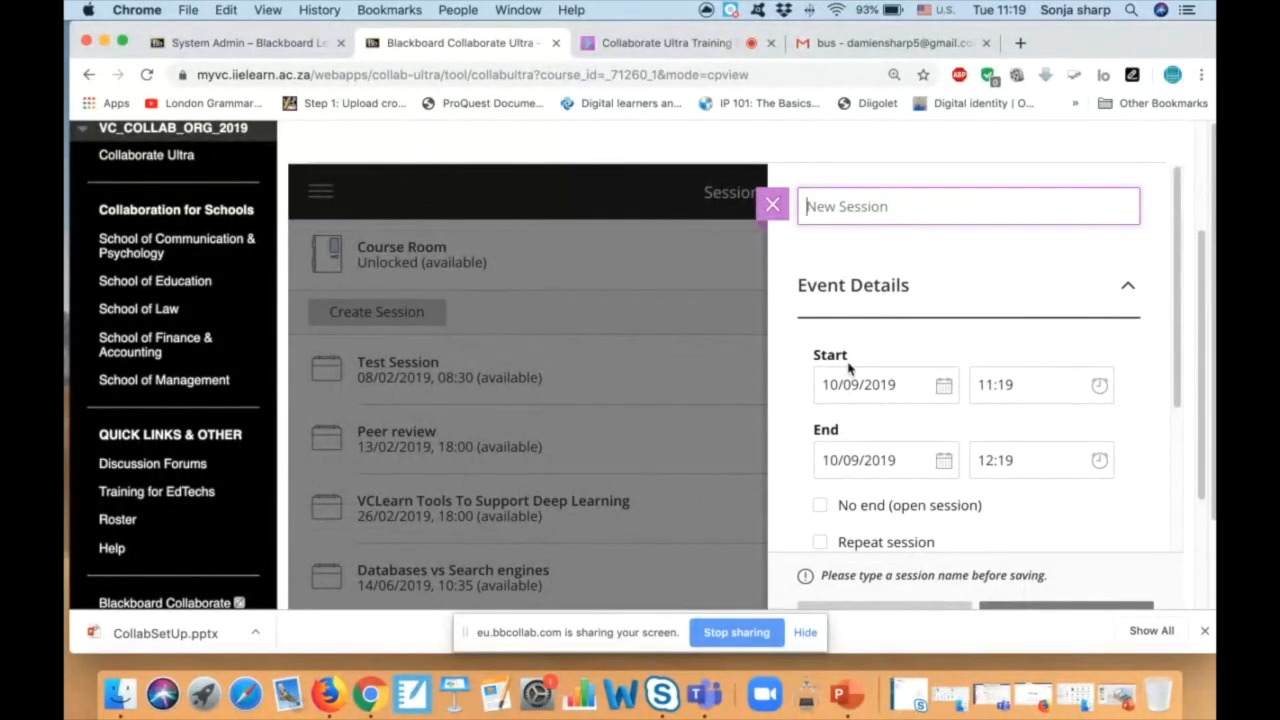
type("Traini")
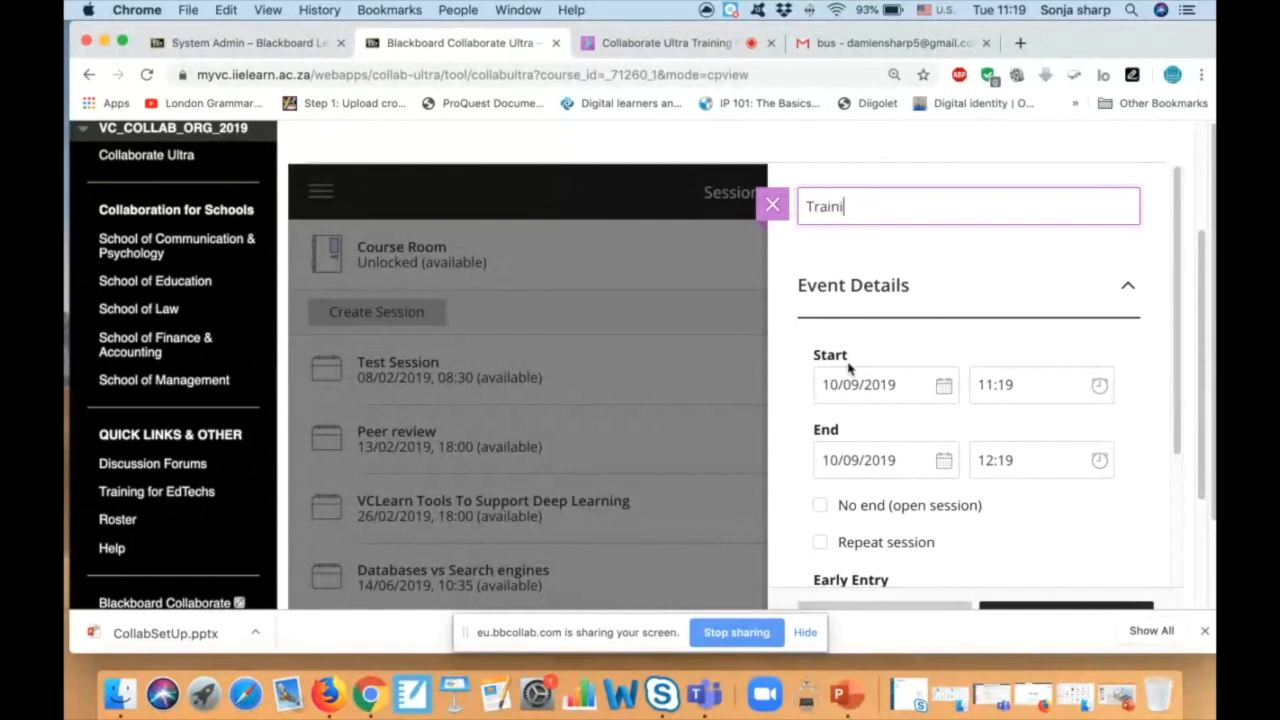
type("ng Session")
key("Return")
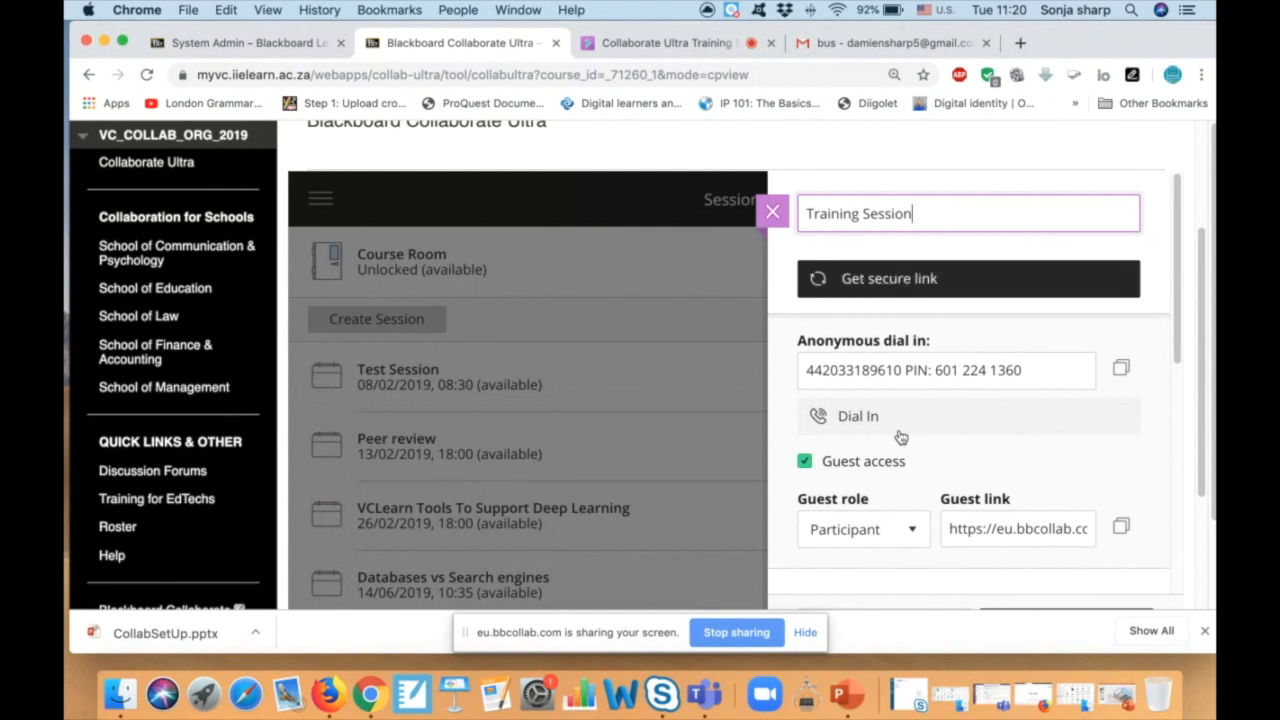
- Look through the guest role options without changing the role and copy the session's guest link
scroll(979, 447, "down", 2)
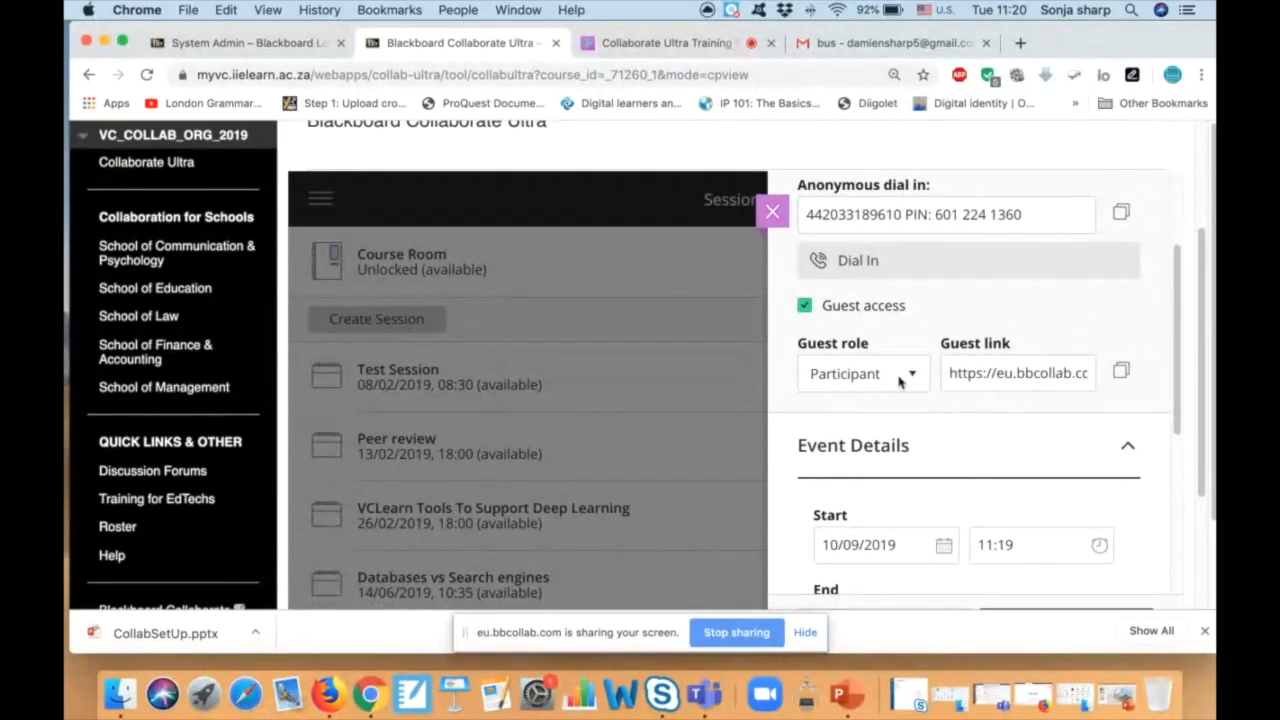
left_click(983, 380)
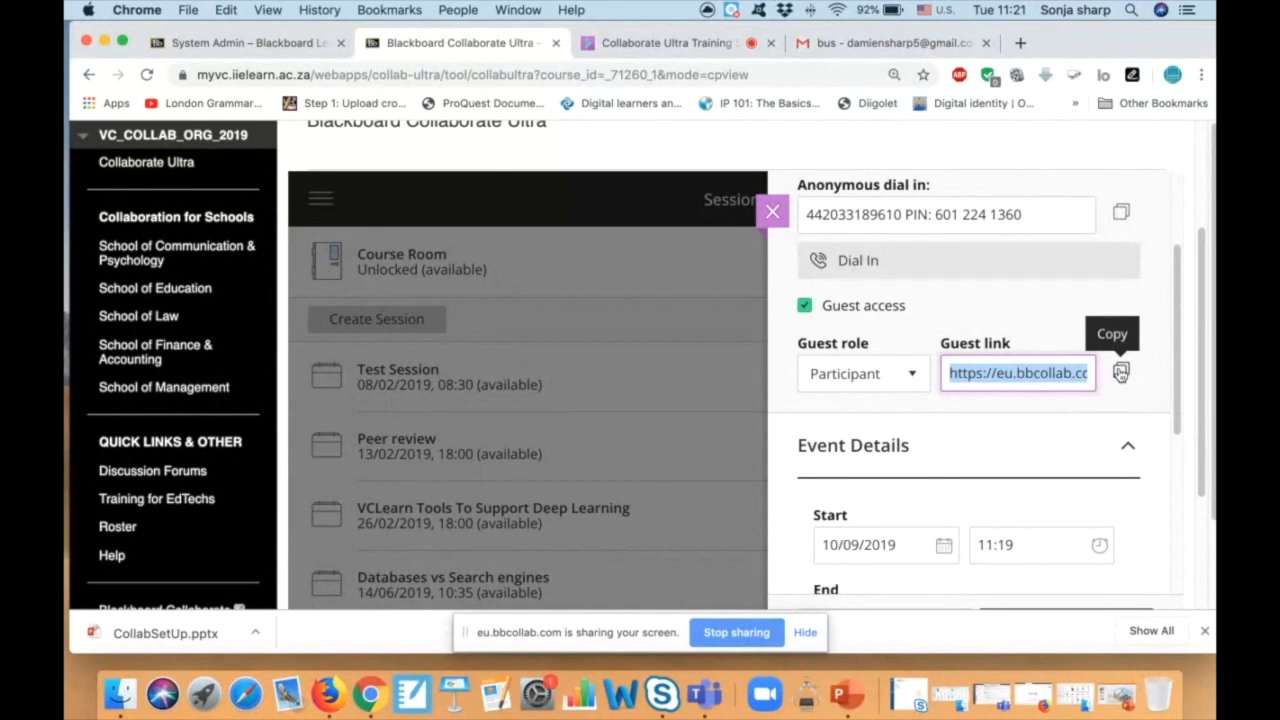
left_click(912, 374)
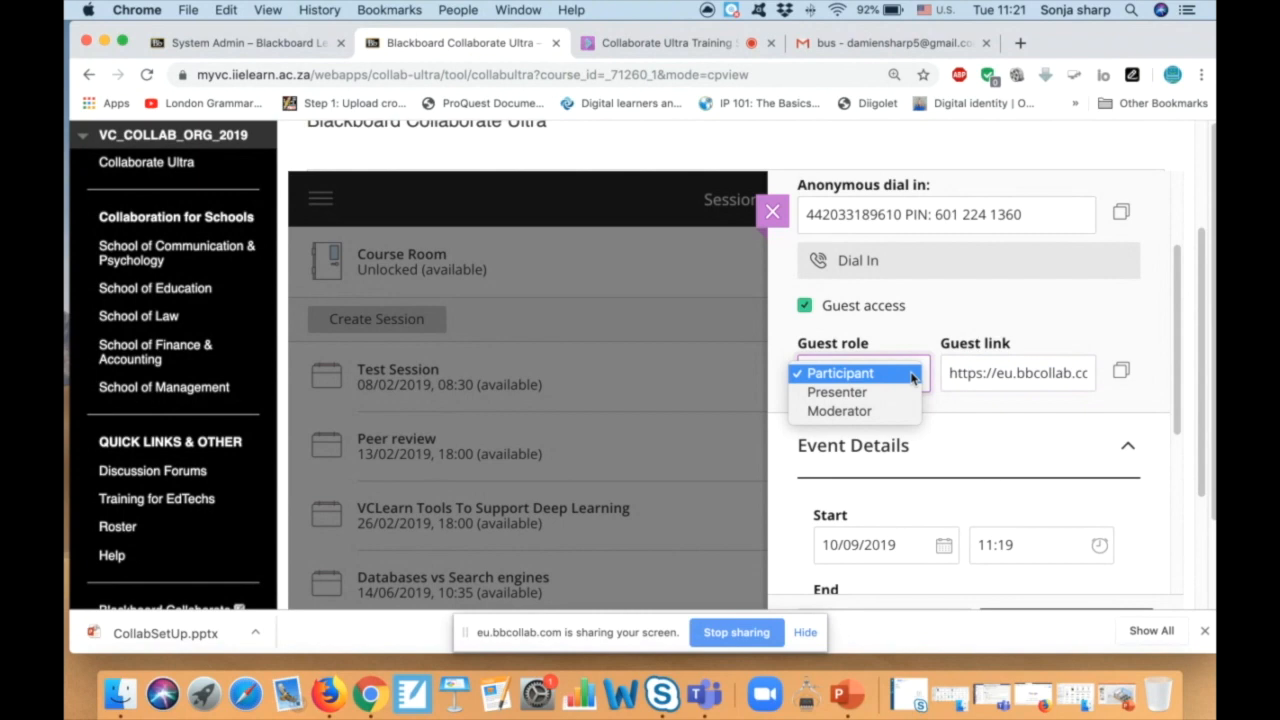
left_click(986, 430)
left_click(1121, 372)
- Turn on the "No end (open session)" option in the event details and turn it off again
scroll(1100, 398, "down", 2)
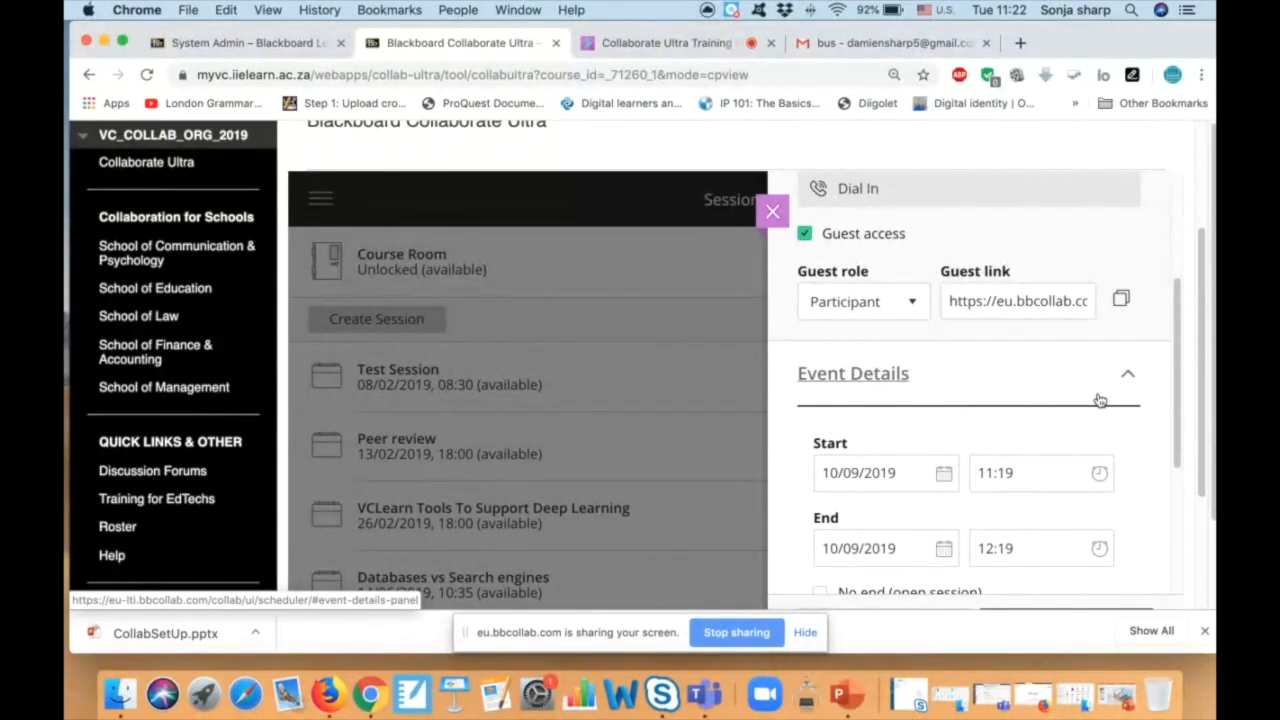
scroll(1100, 400, "down", 2)
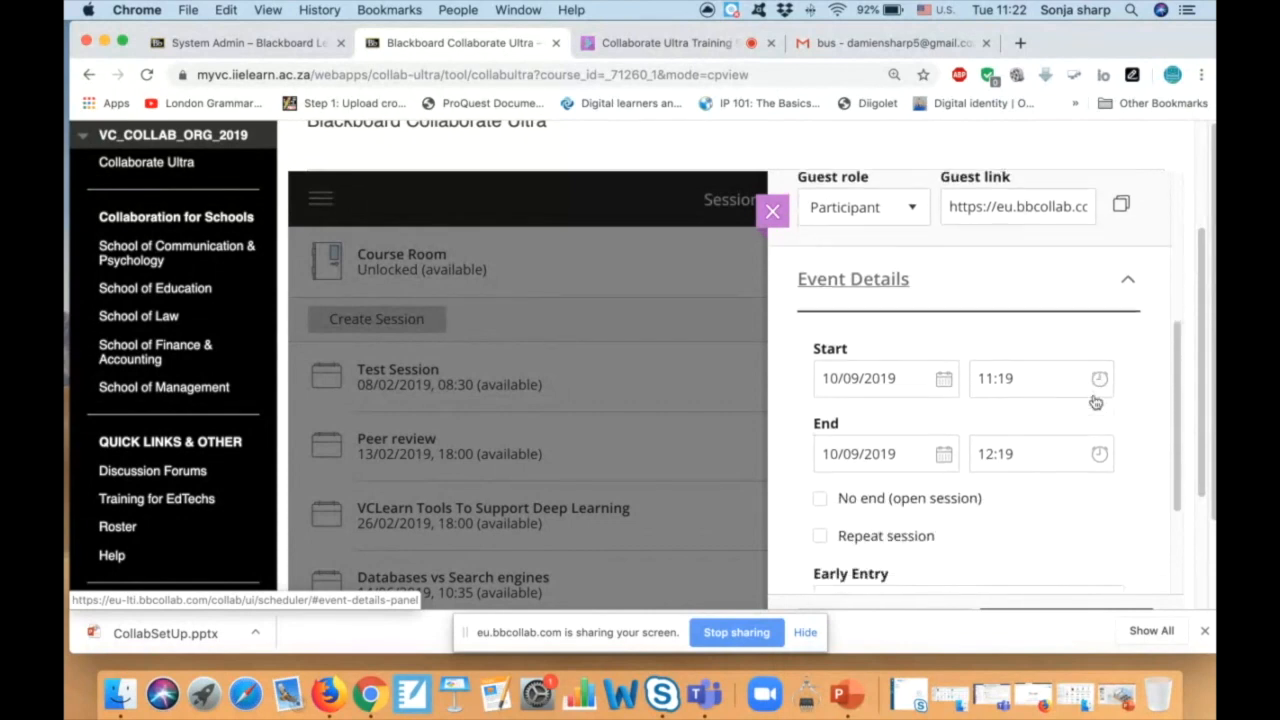
scroll(1161, 434, "down", 2)
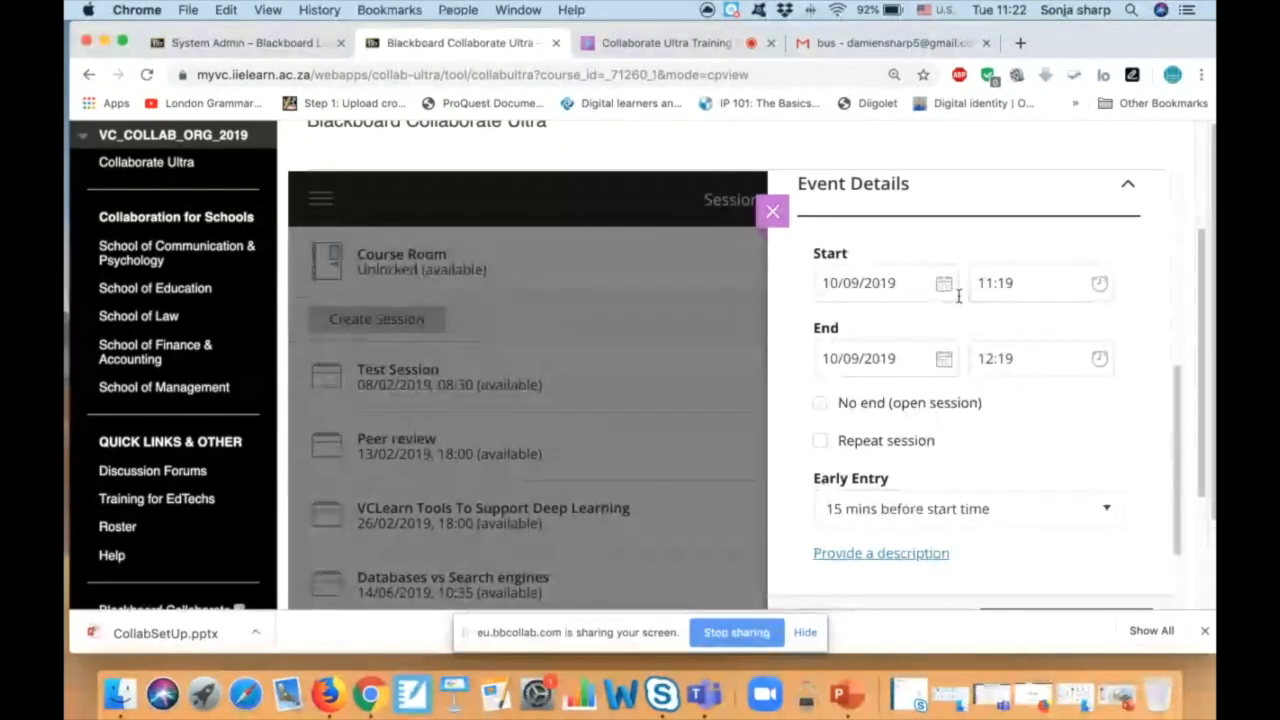
left_click(820, 406)
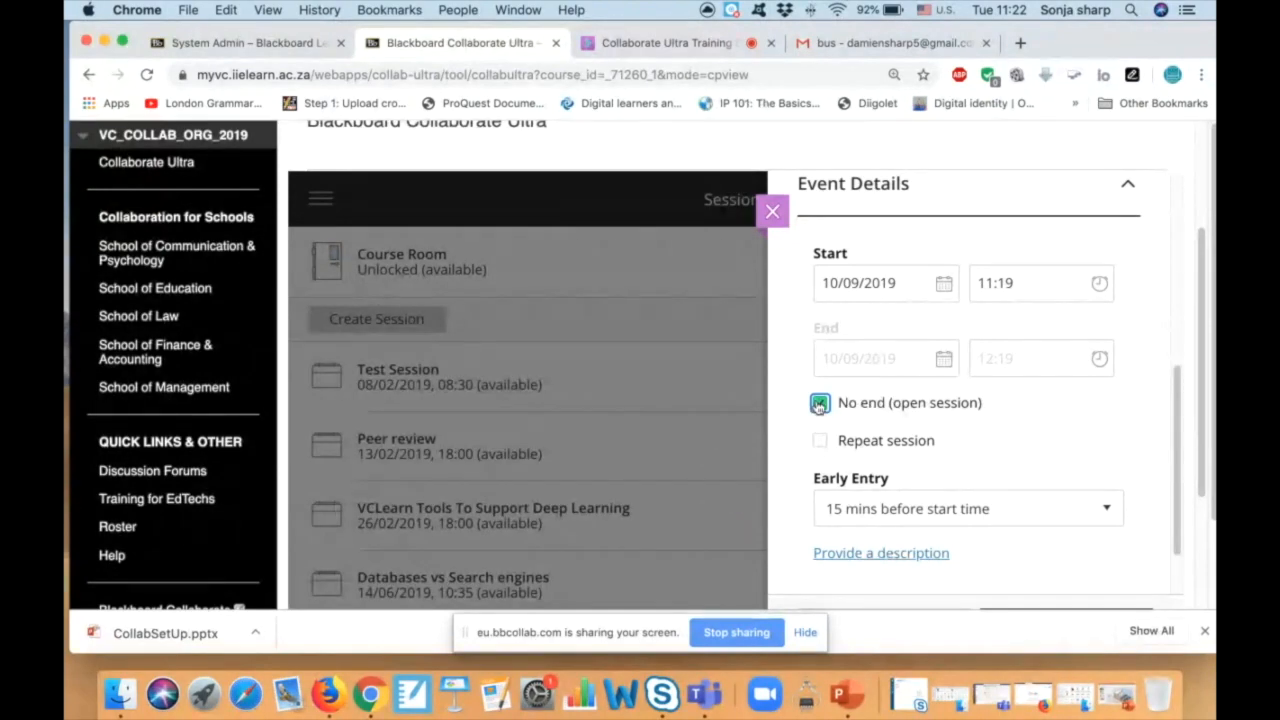
scroll(866, 414, "up", 8)
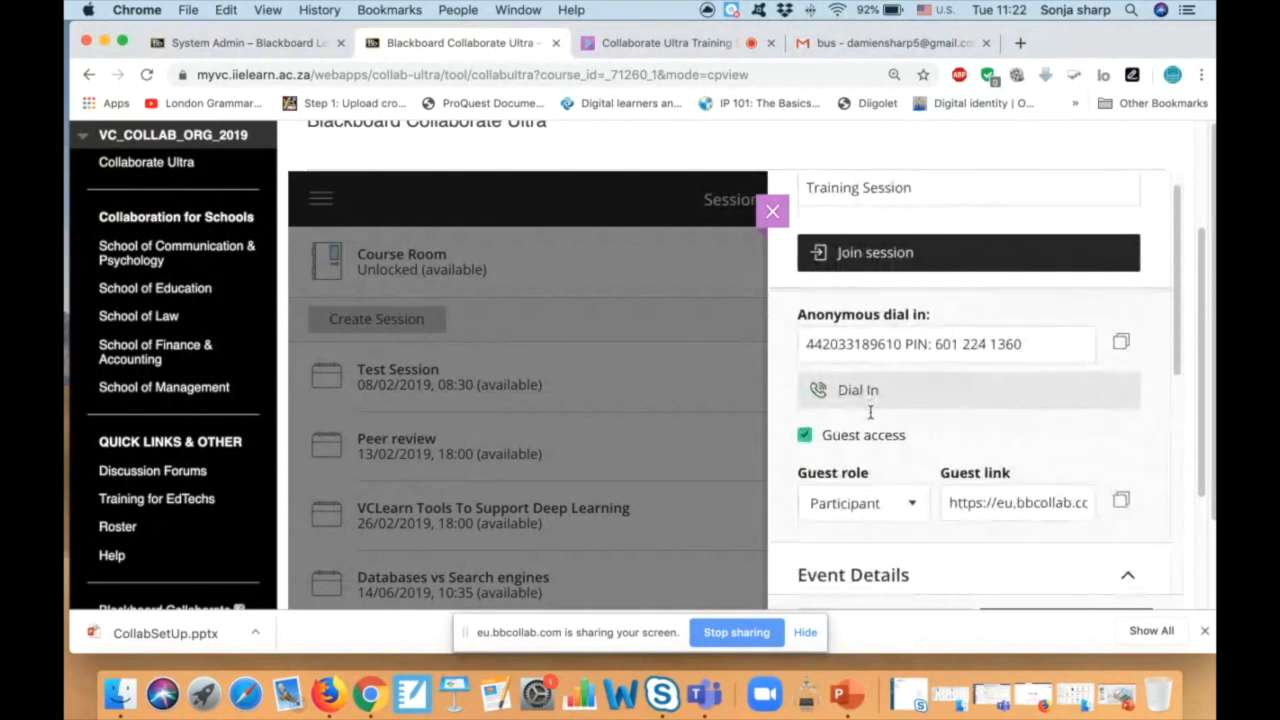
scroll(870, 418, "down", 1)
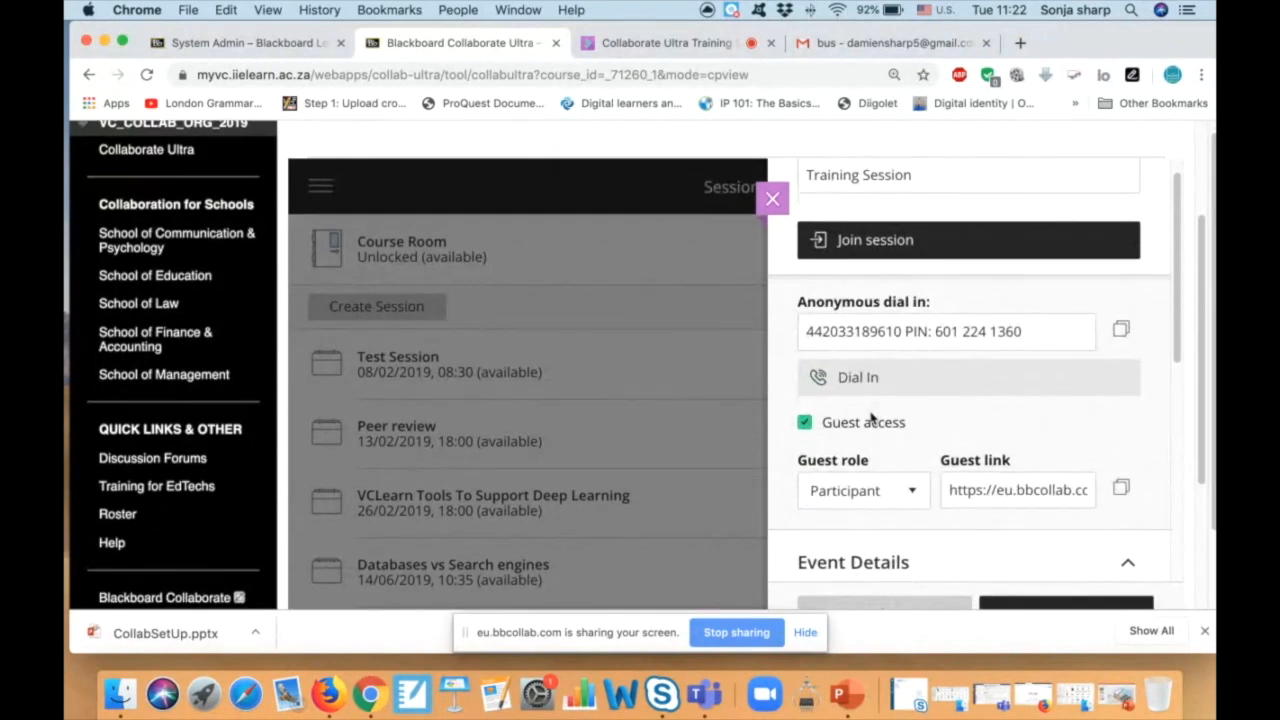
scroll(870, 418, "down", 5)
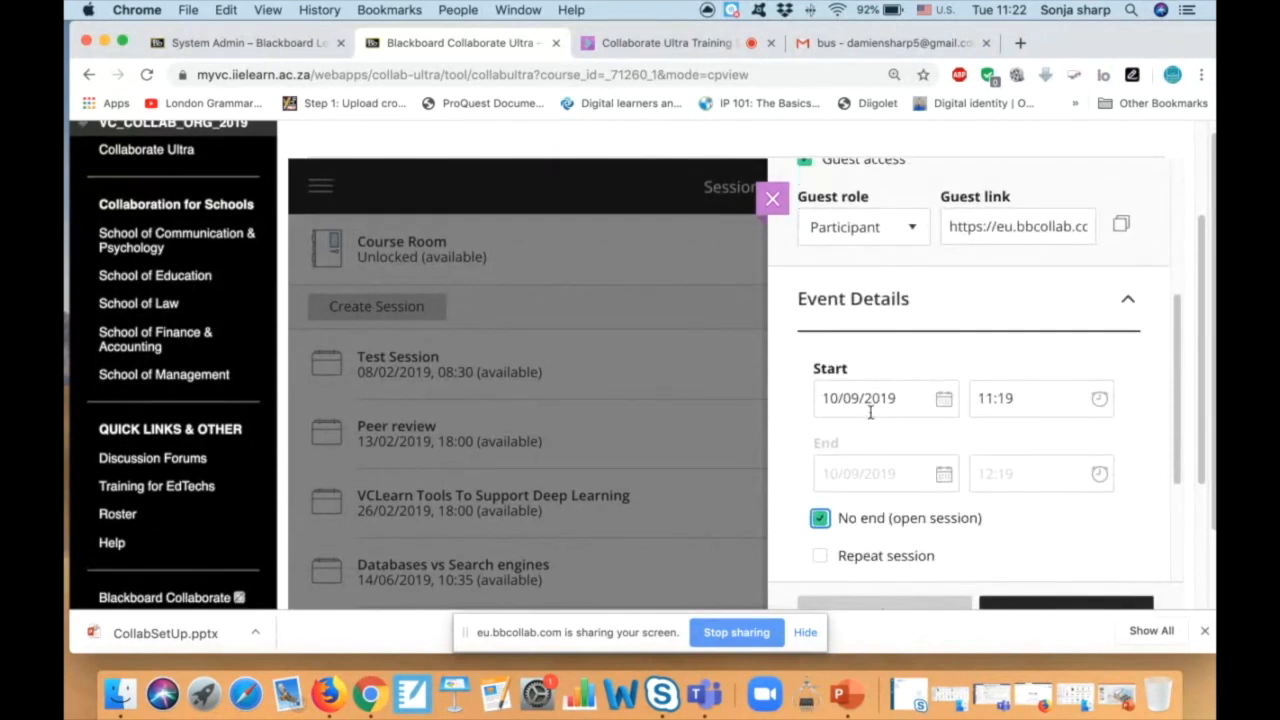
left_click(820, 518)
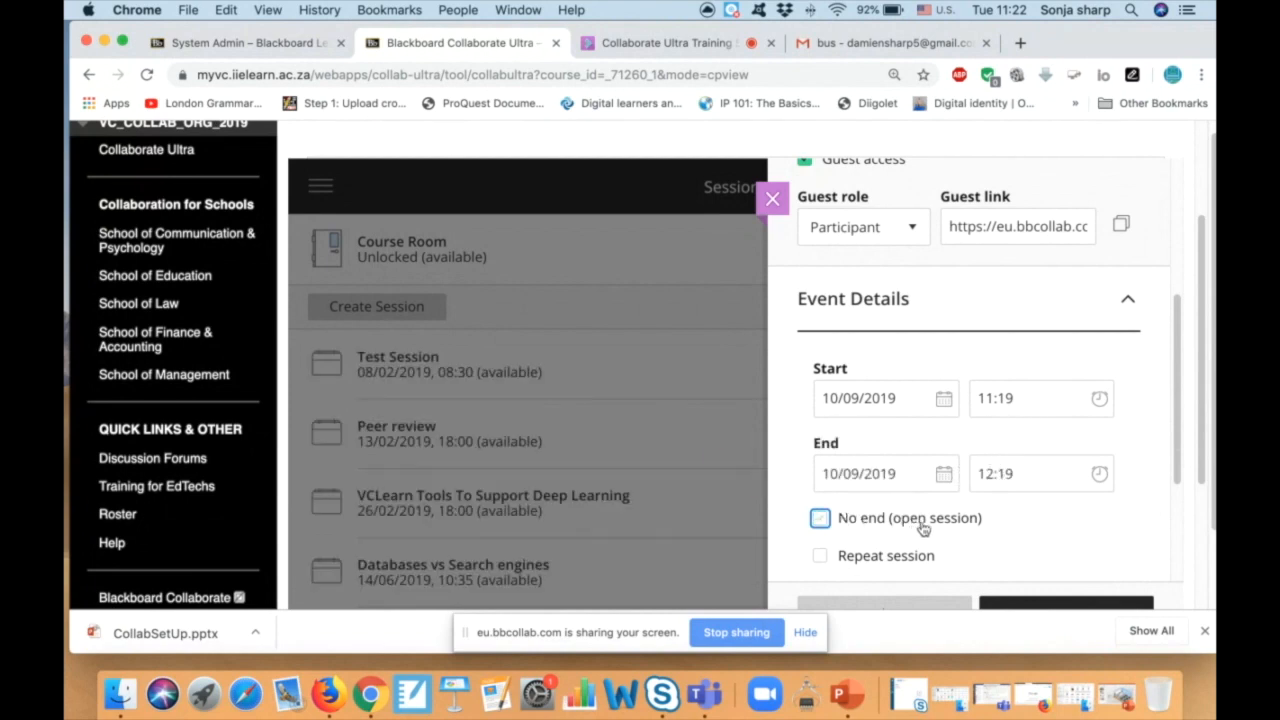
- Set the session's early entry to 30 mins before start time and open the description for editing
scroll(914, 463, "down", 3)
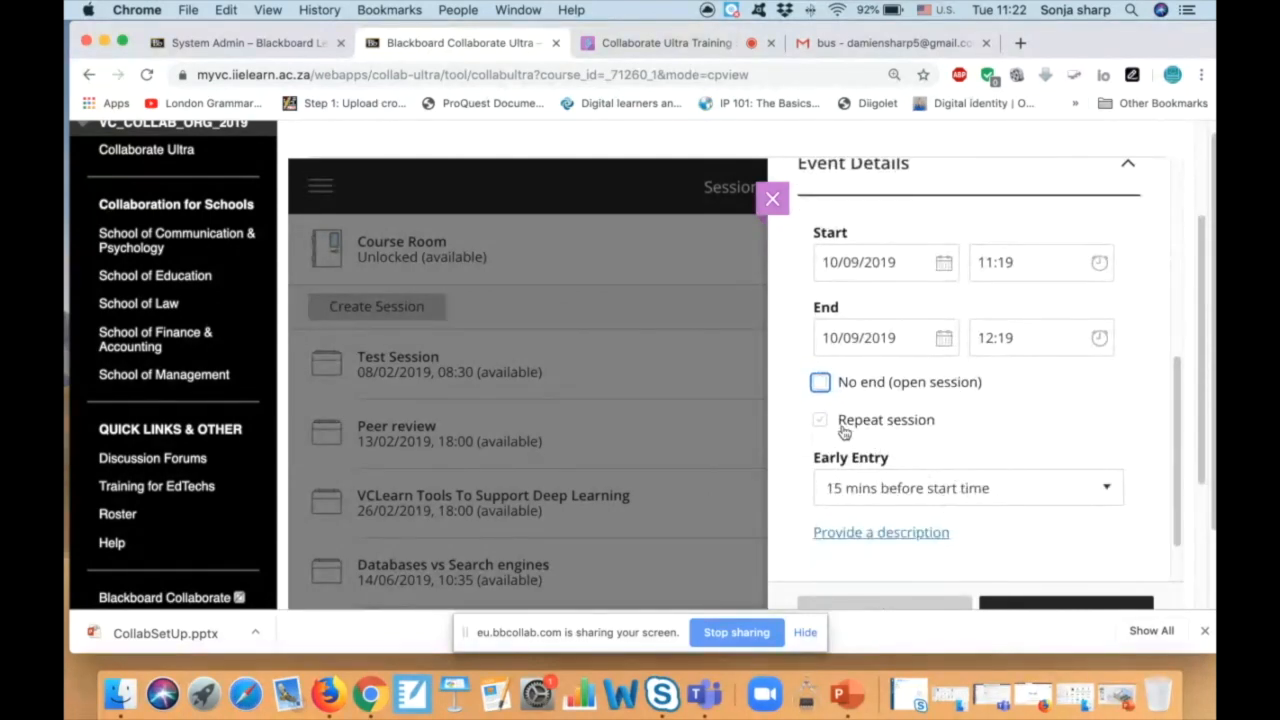
left_click(1106, 490)
left_click(1068, 508)
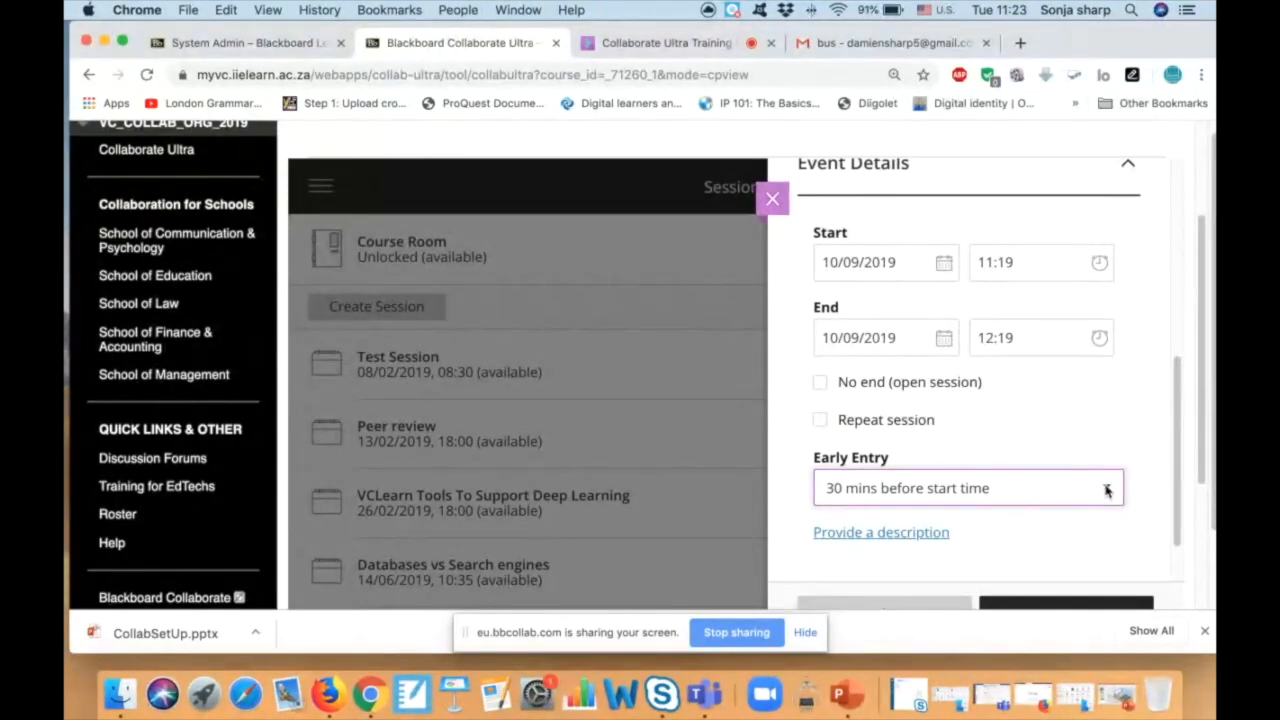
scroll(1078, 500, "down", 2)
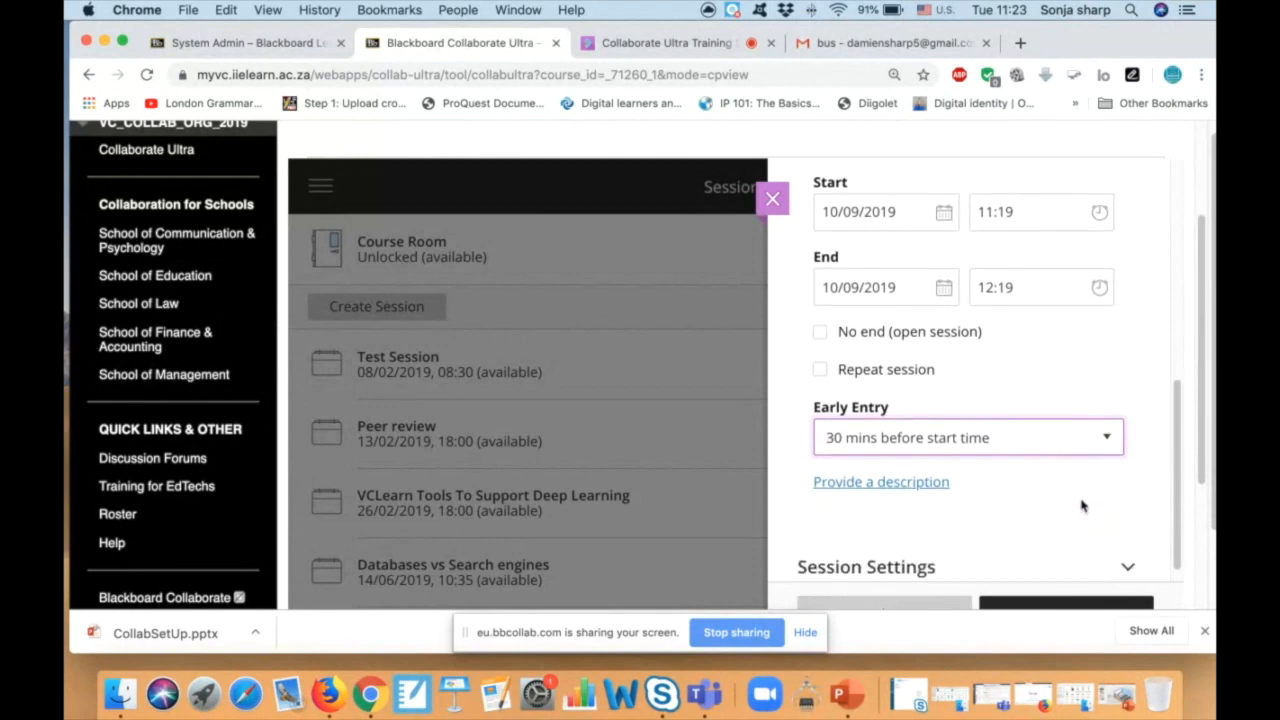
left_click(892, 464)
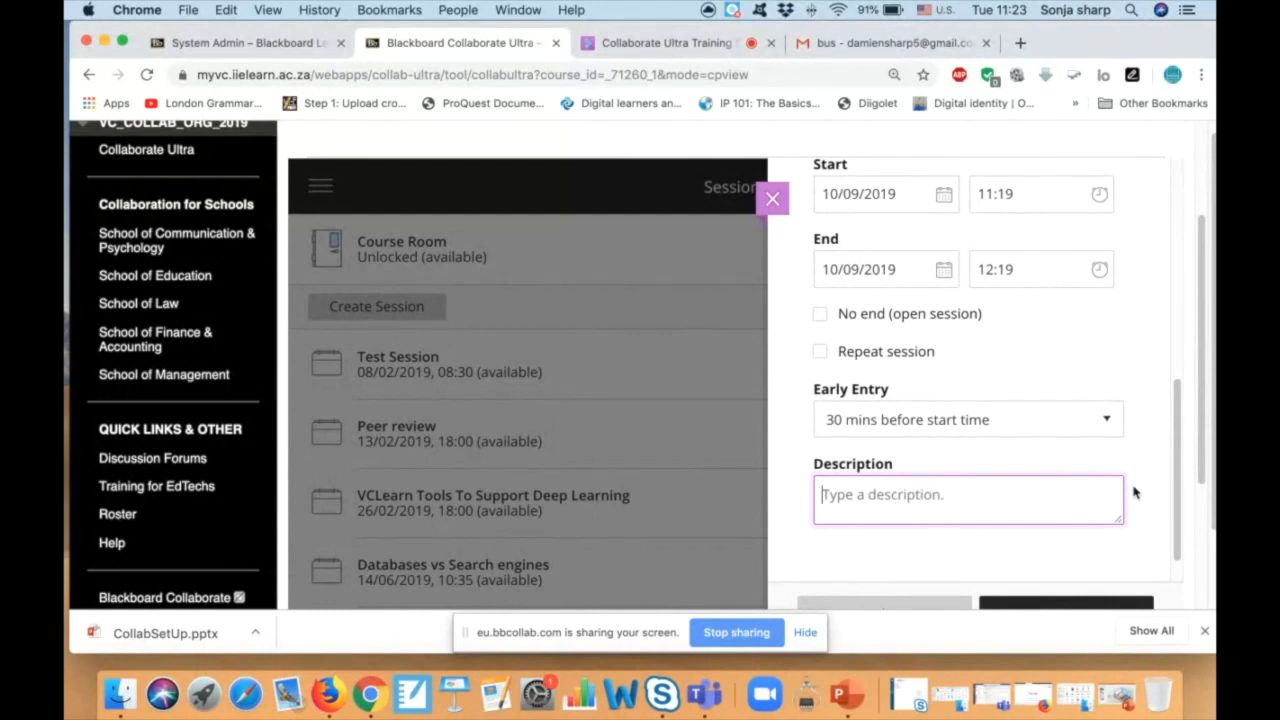
- Expand the session settings, look over the attendee options and allow recording downloads
scroll(1137, 492, "down", 1)
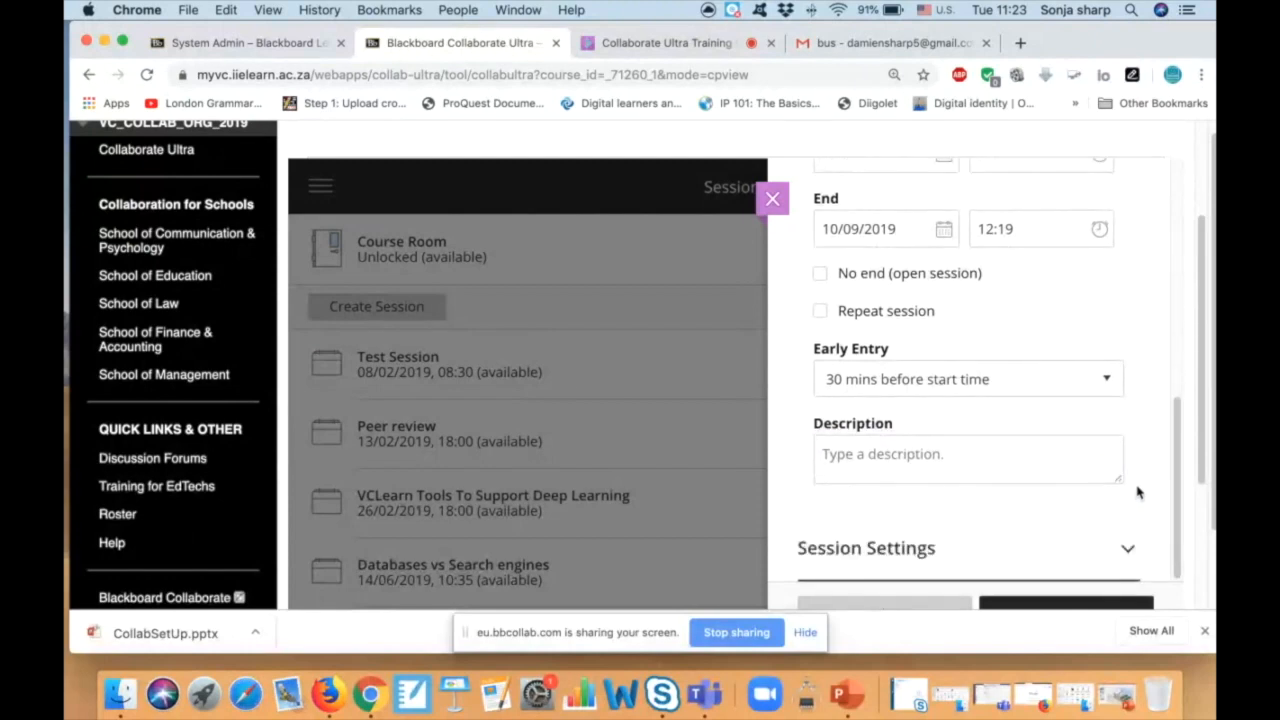
left_click(1128, 553)
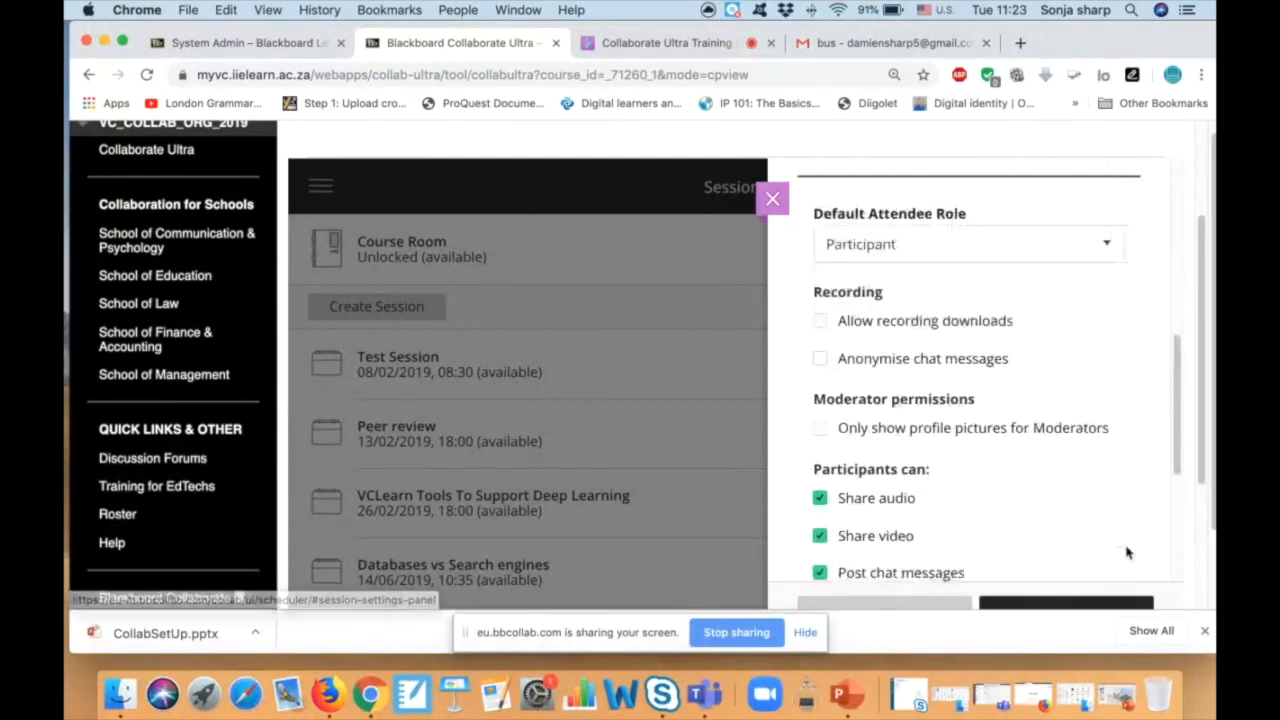
scroll(1117, 517, "down", 3)
scroll(1117, 517, "up", 2)
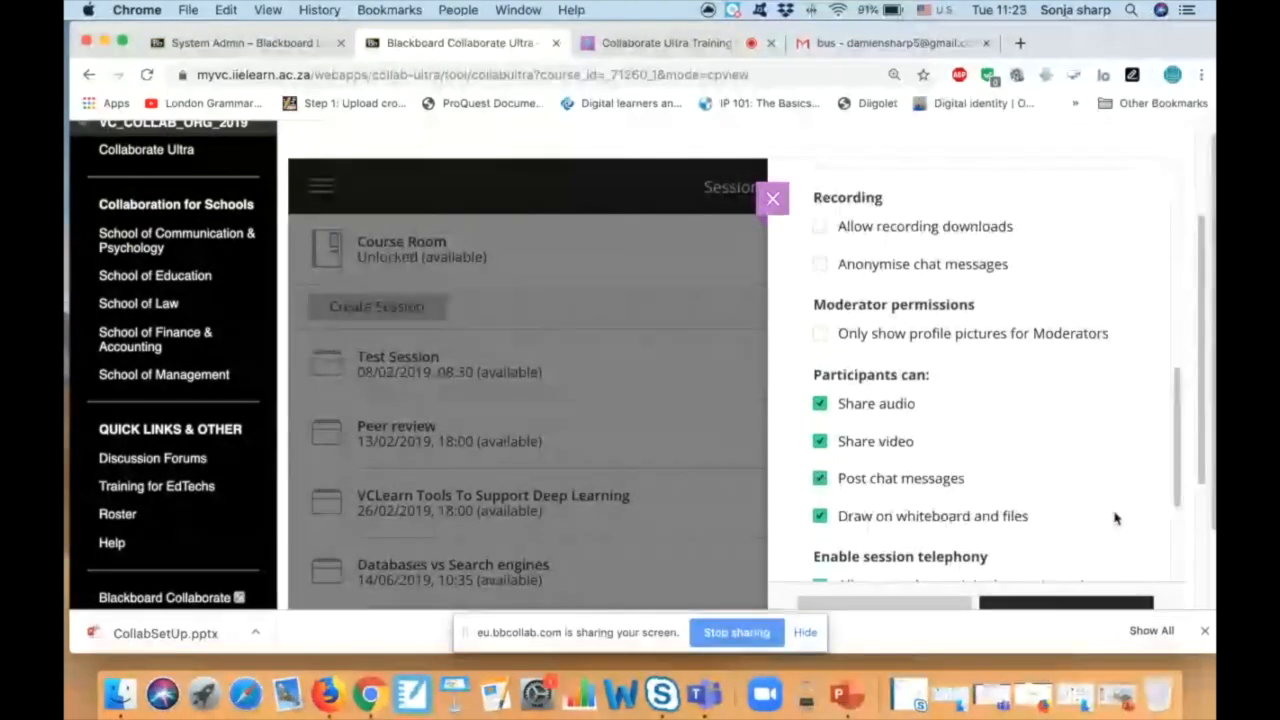
scroll(930, 412, "up", 3)
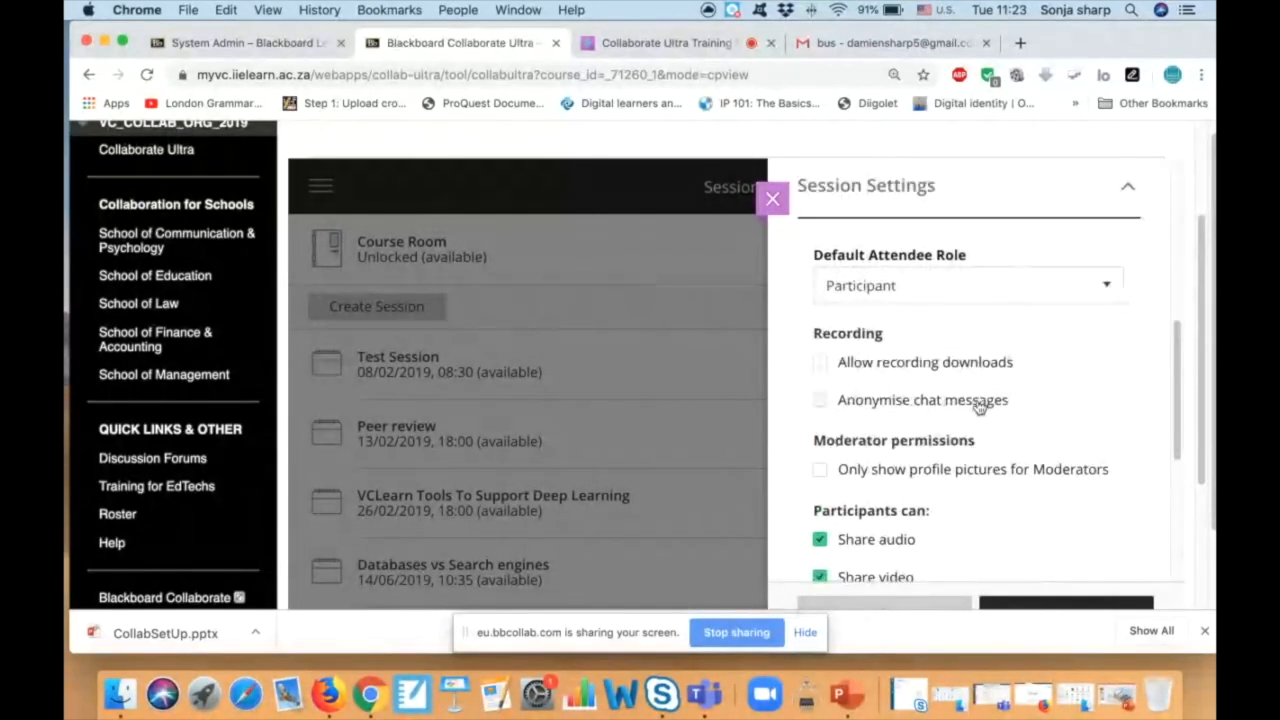
left_click(821, 364)
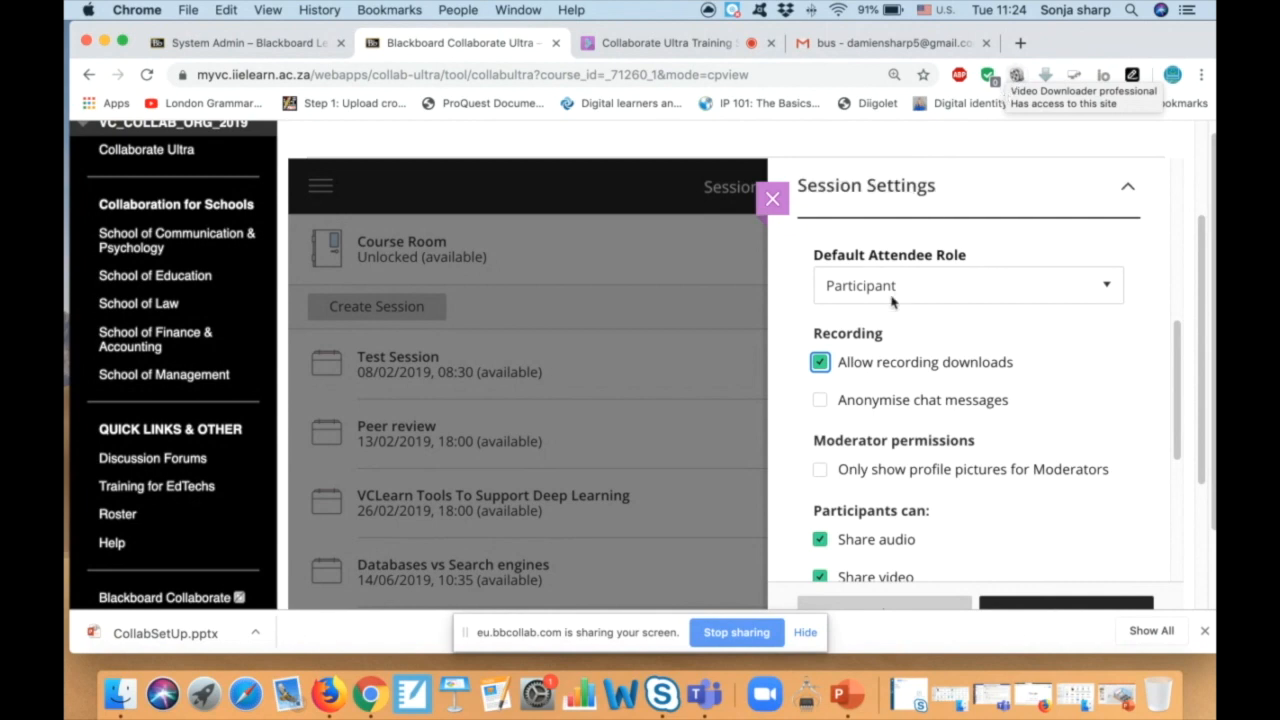
- Turn off recording downloads for the session and allow them again
left_click(818, 364)
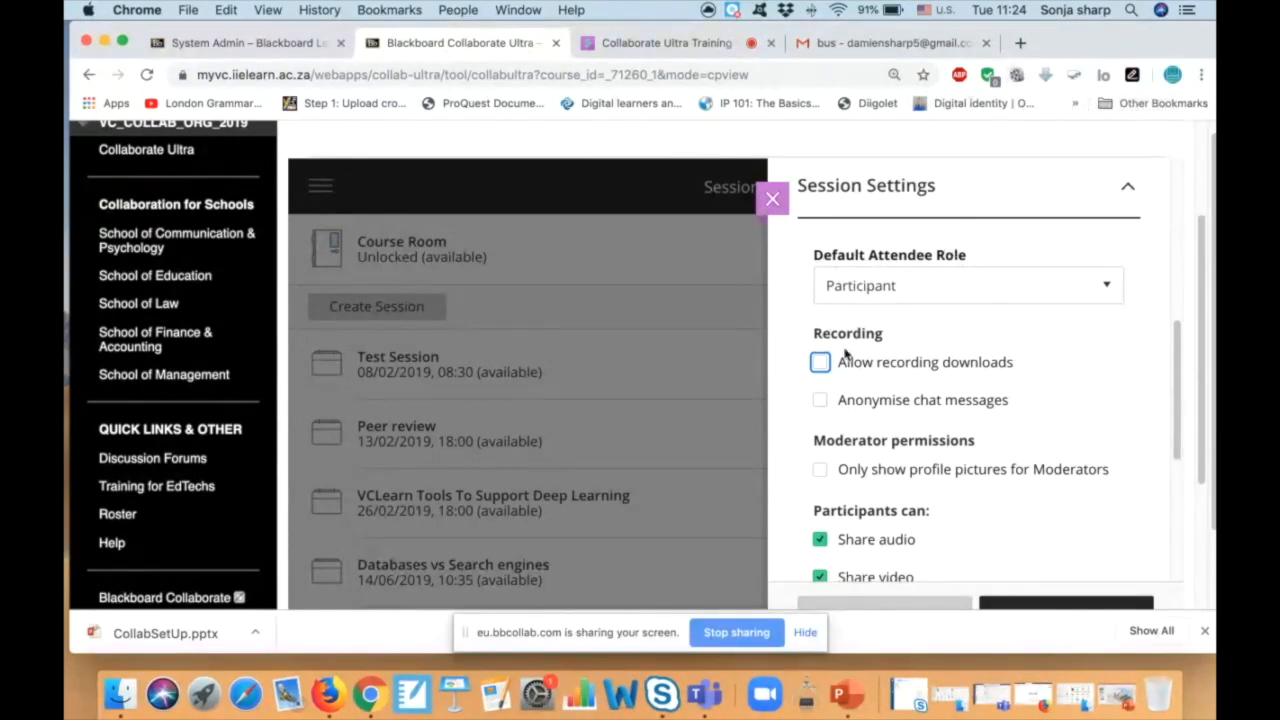
left_click(817, 366)
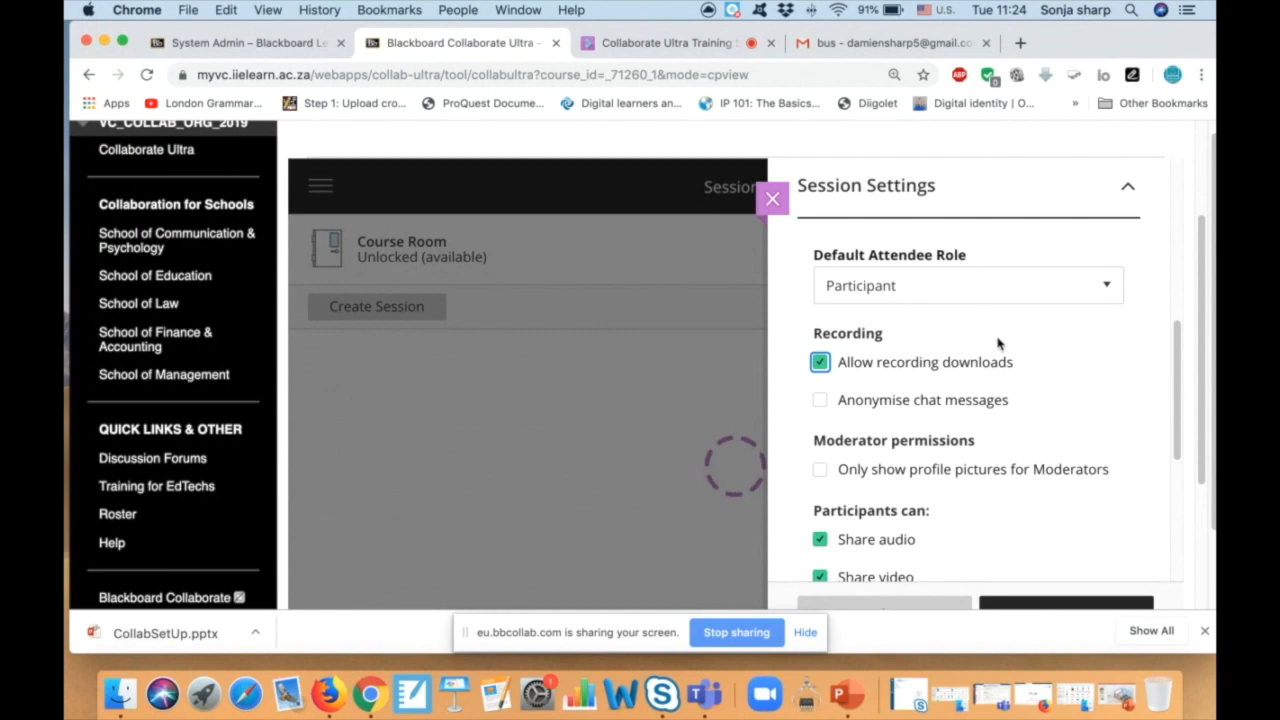
- Stop participants from drawing on the whiteboard and files, and disallow attendees from joining the session using a telephone
scroll(997, 344, "down", 5)
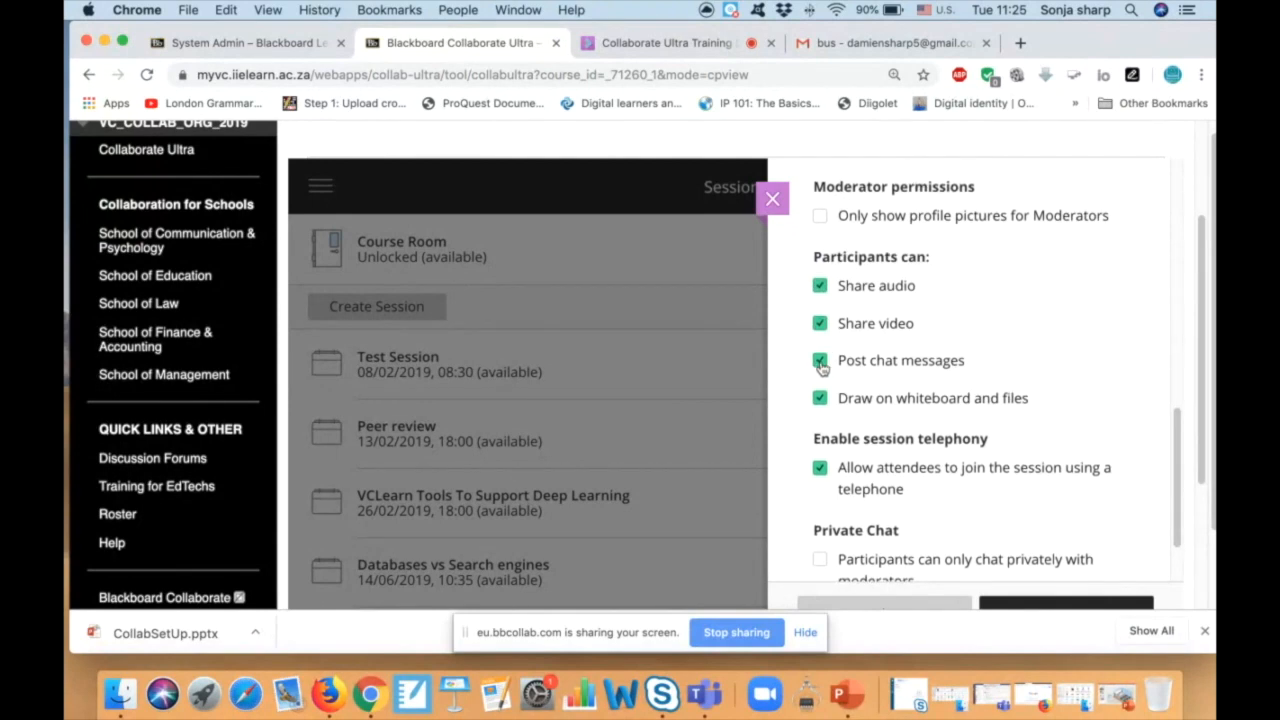
scroll(826, 363, "down", 1)
scroll(827, 362, "up", 1)
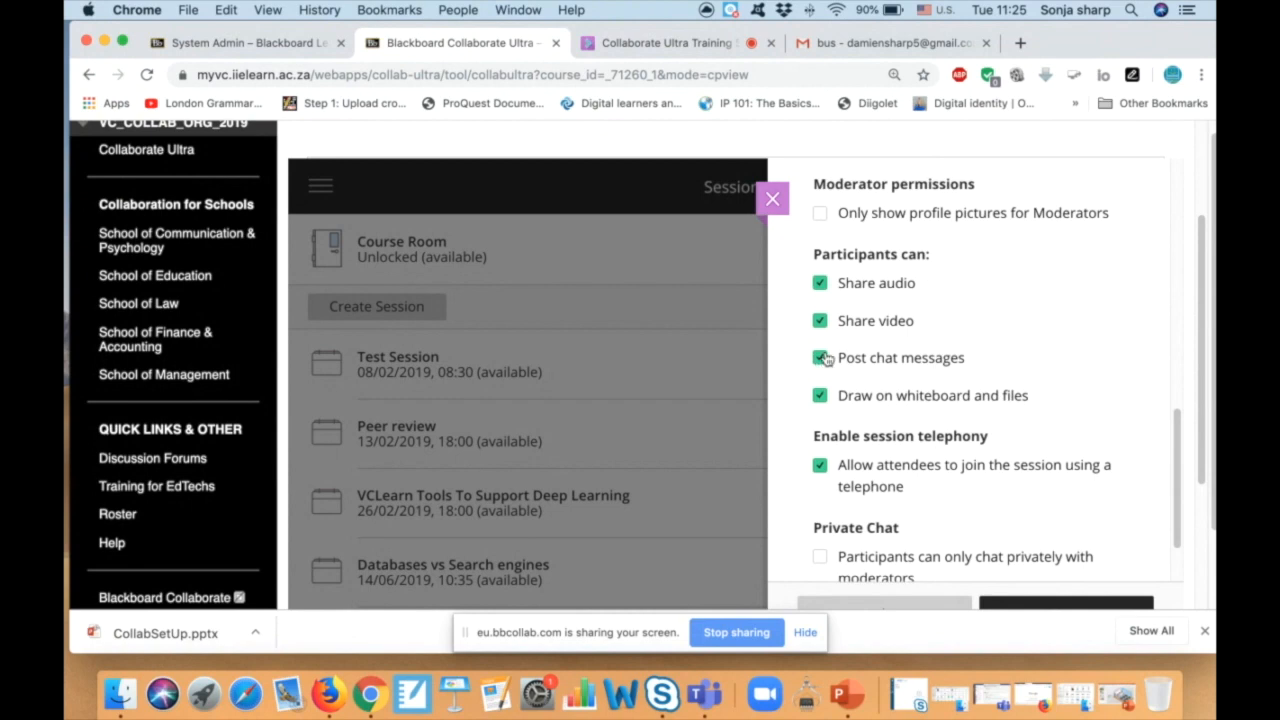
scroll(820, 405, "up", 1)
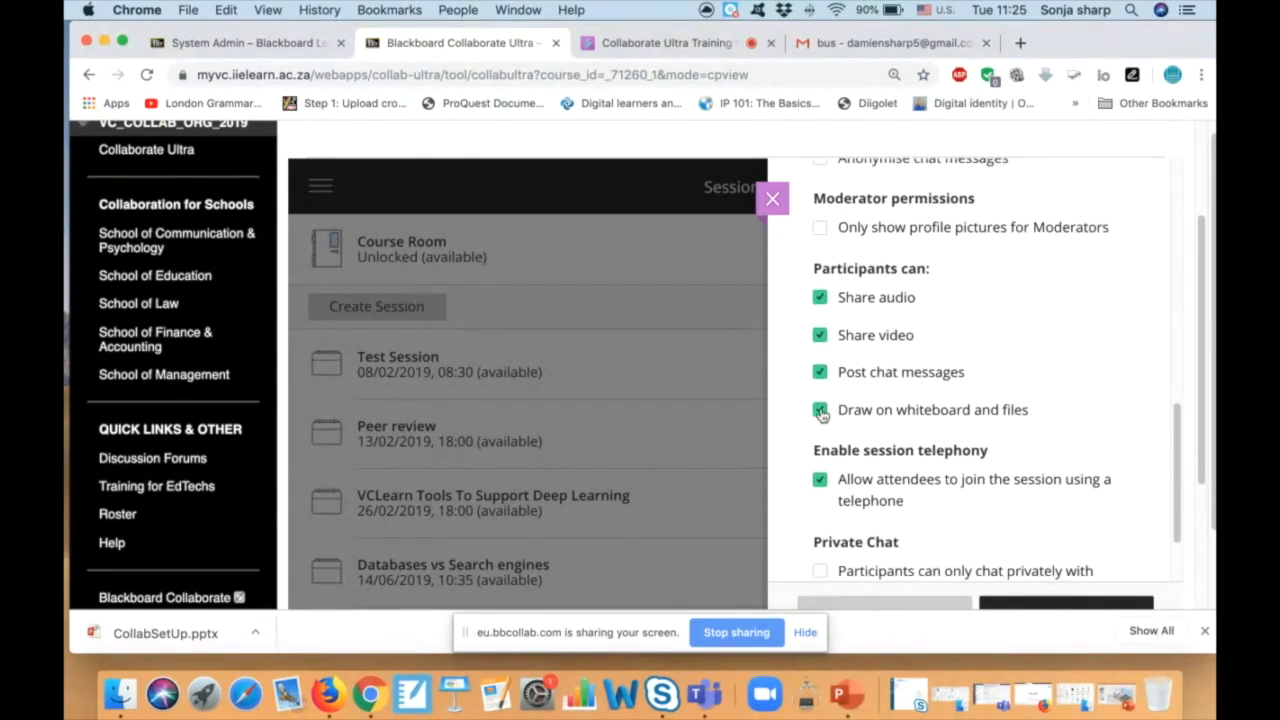
left_click(820, 411)
scroll(843, 392, "down", 2)
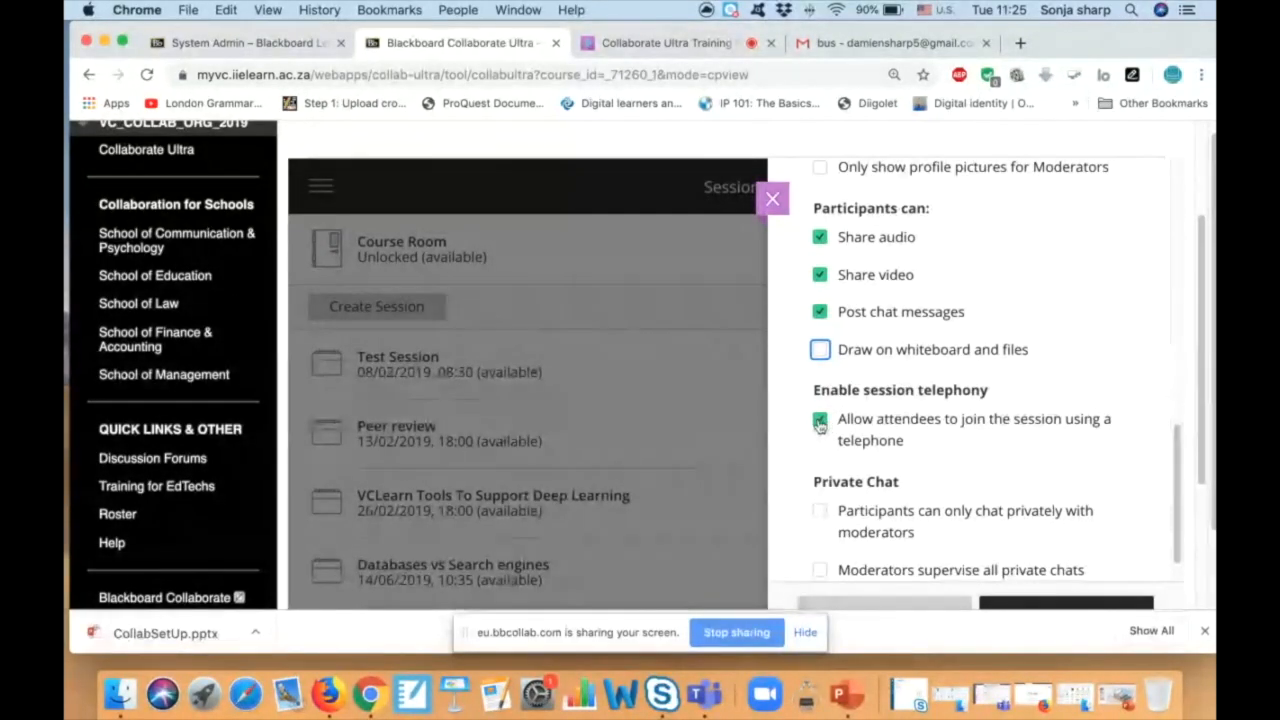
left_click(819, 422)
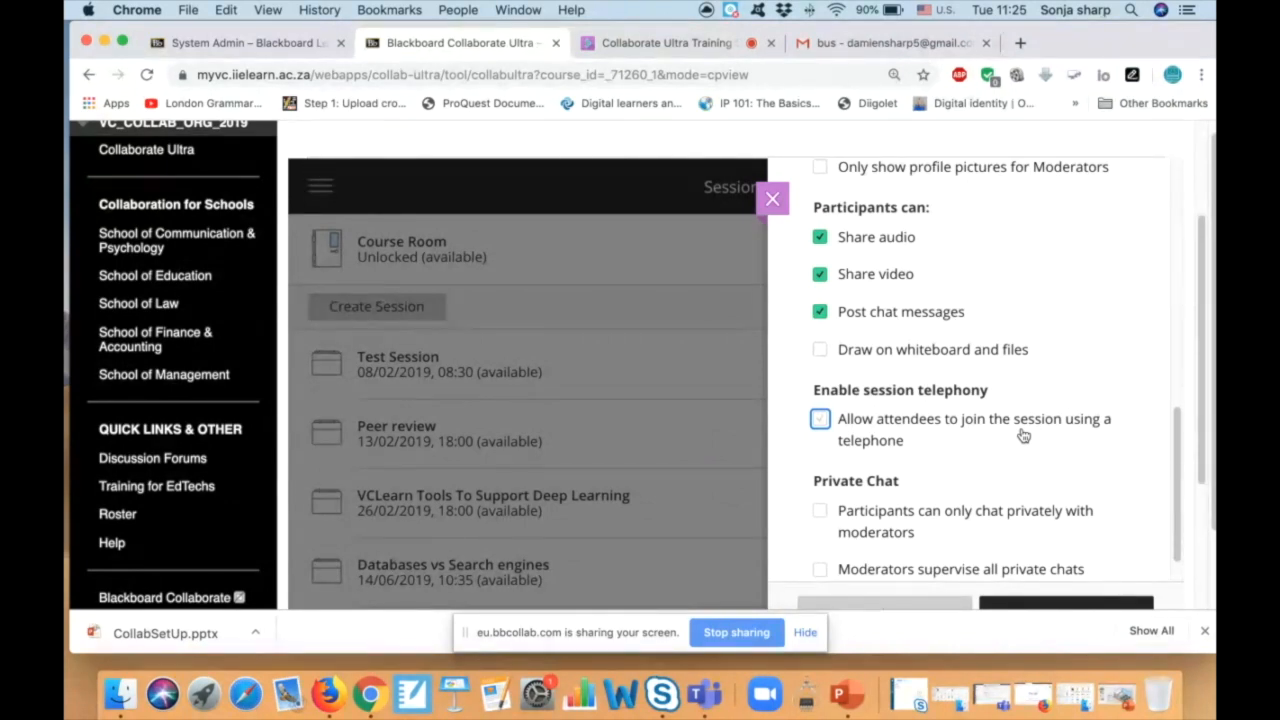
- Review the private chat options without changing them and save the "Training Session"
scroll(1022, 435, "down", 5)
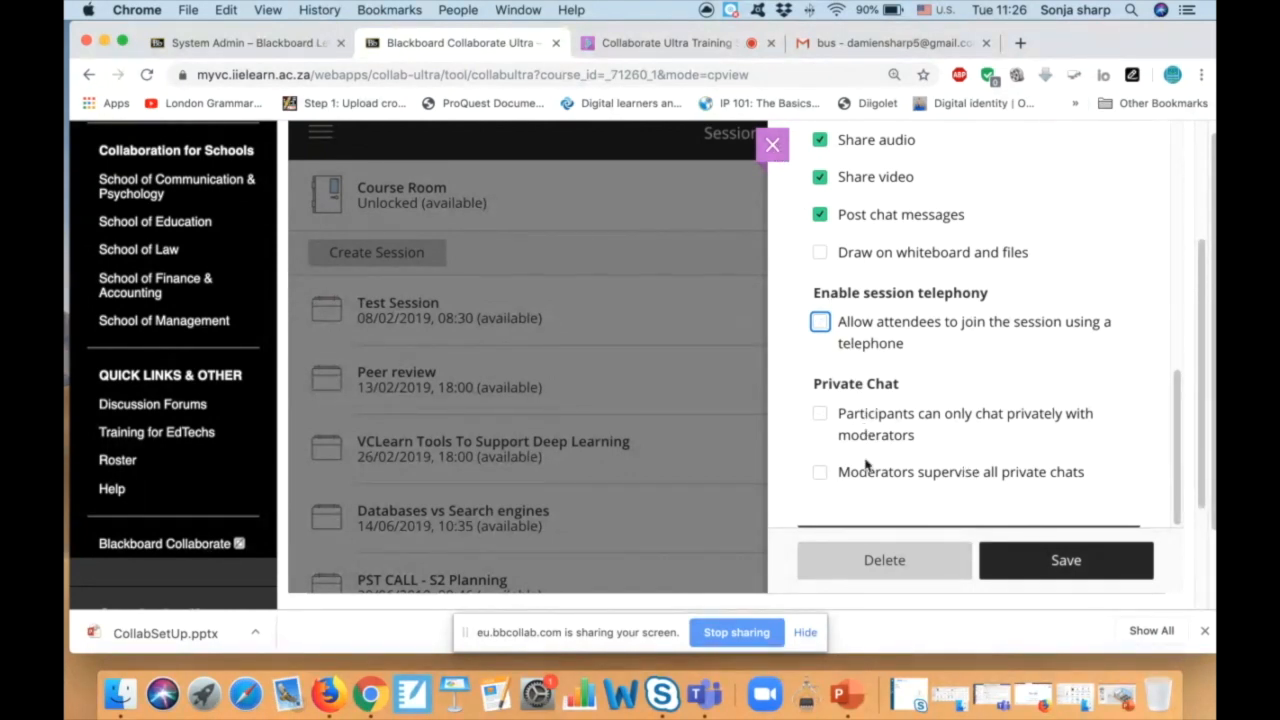
scroll(909, 488, "up", 8)
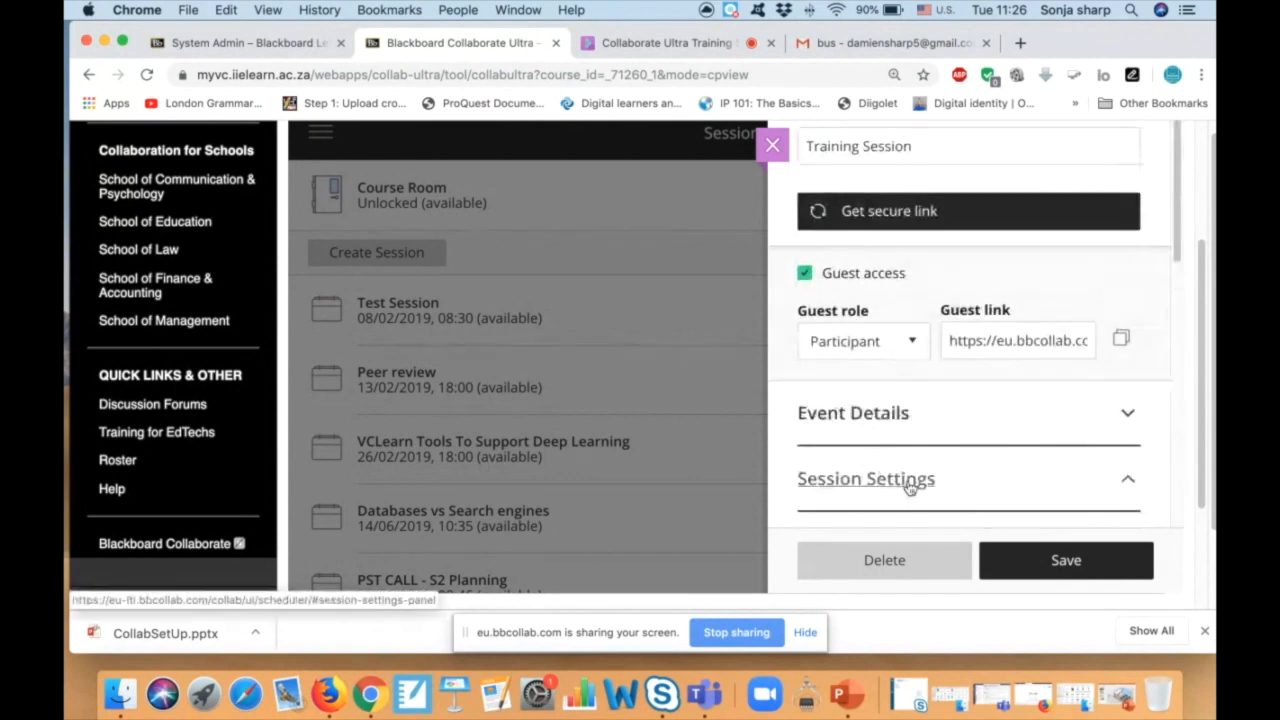
scroll(914, 486, "down", 3)
left_click(1029, 560)
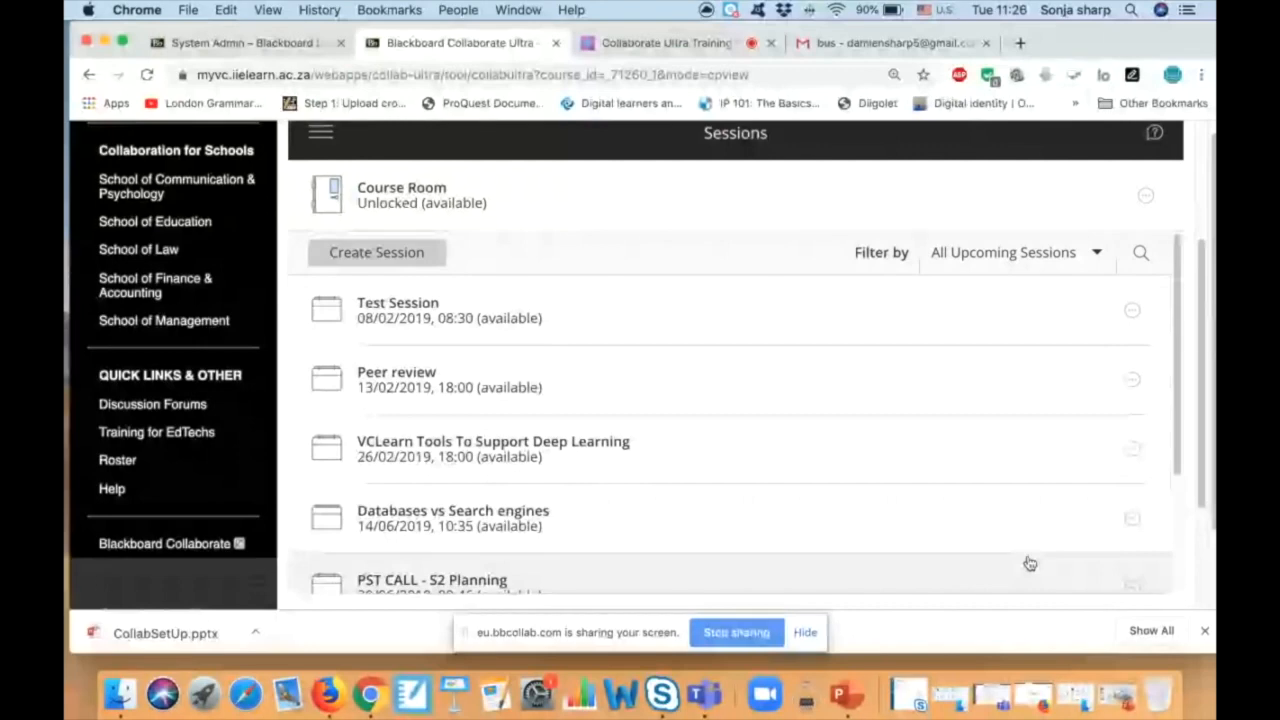
- Find the new "Training Session" in the sessions list and look through its available actions
scroll(920, 440, "down", 1)
scroll(915, 415, "down", 6)
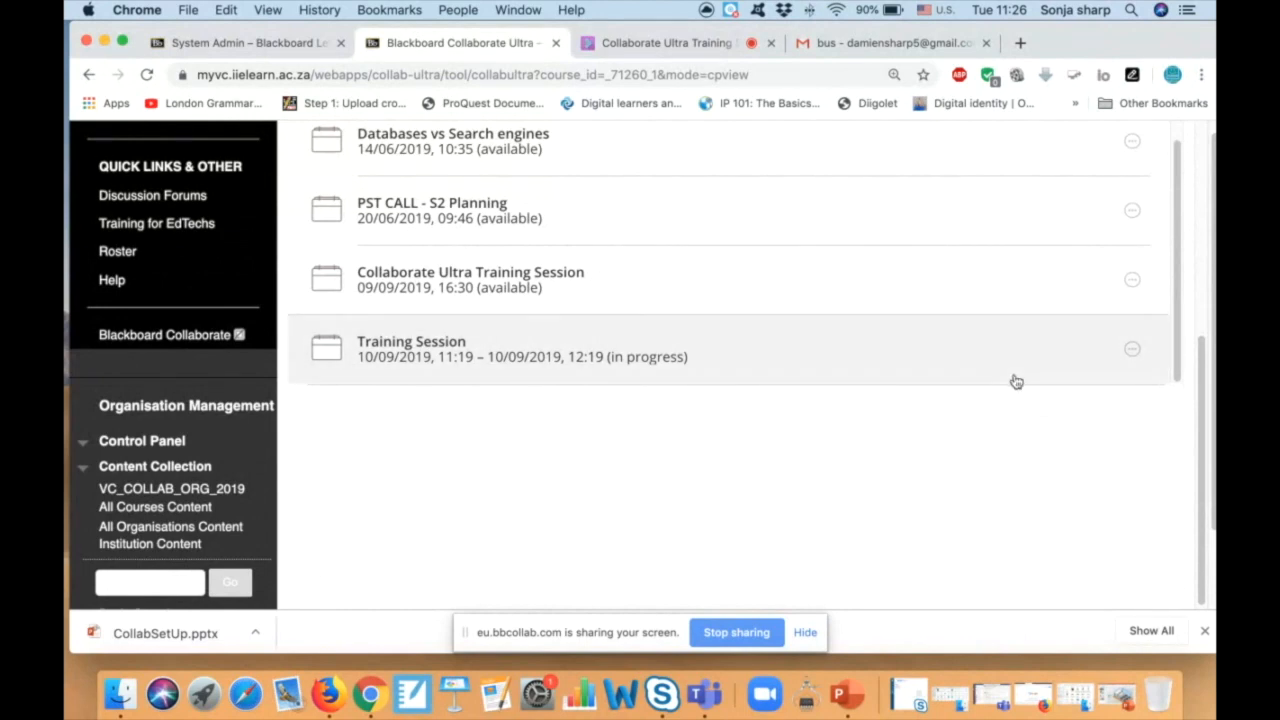
left_click(1132, 351)
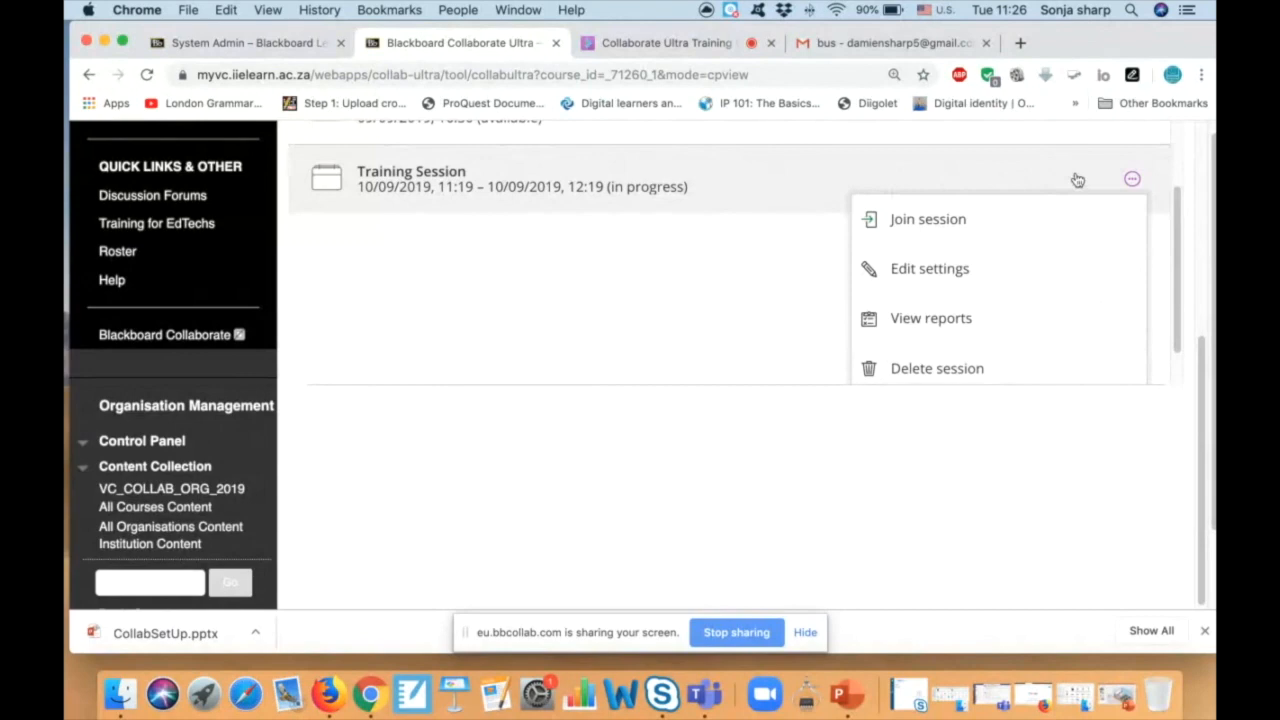
scroll(1133, 180, "down", 3)
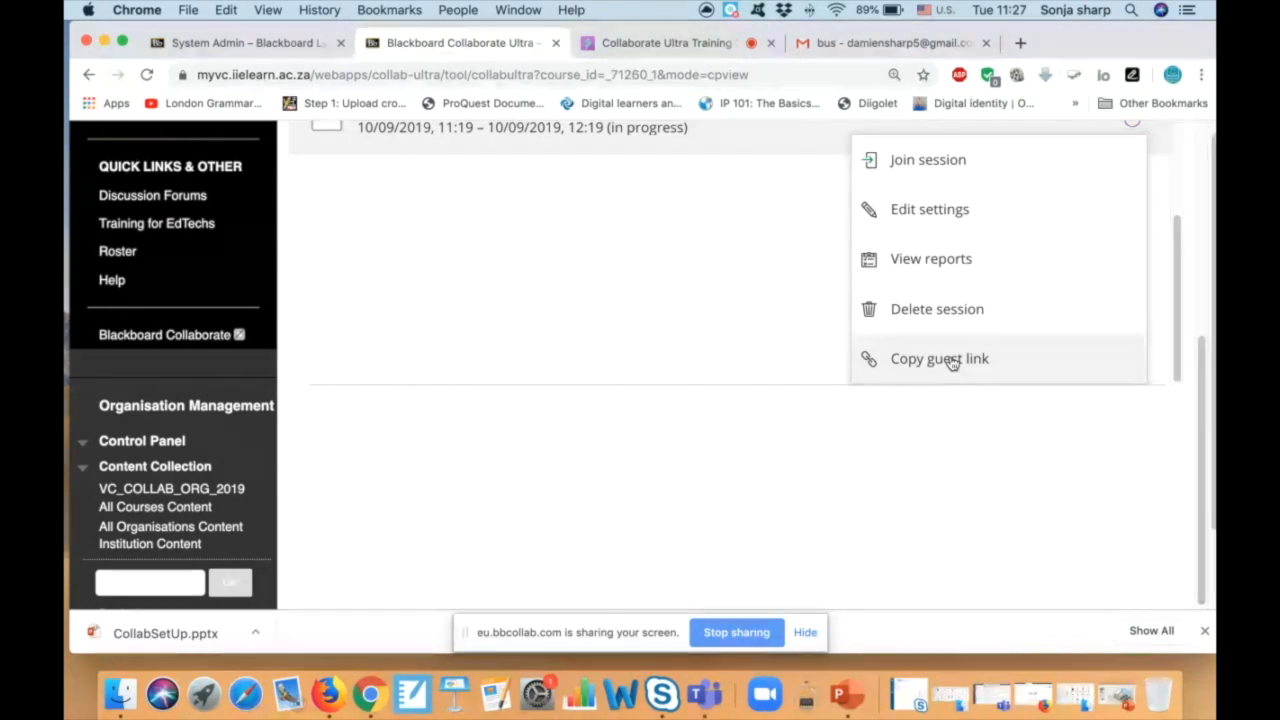
- Edit the "Training Session" so that its start date is 11/09/2019 and save the change
left_click(930, 210)
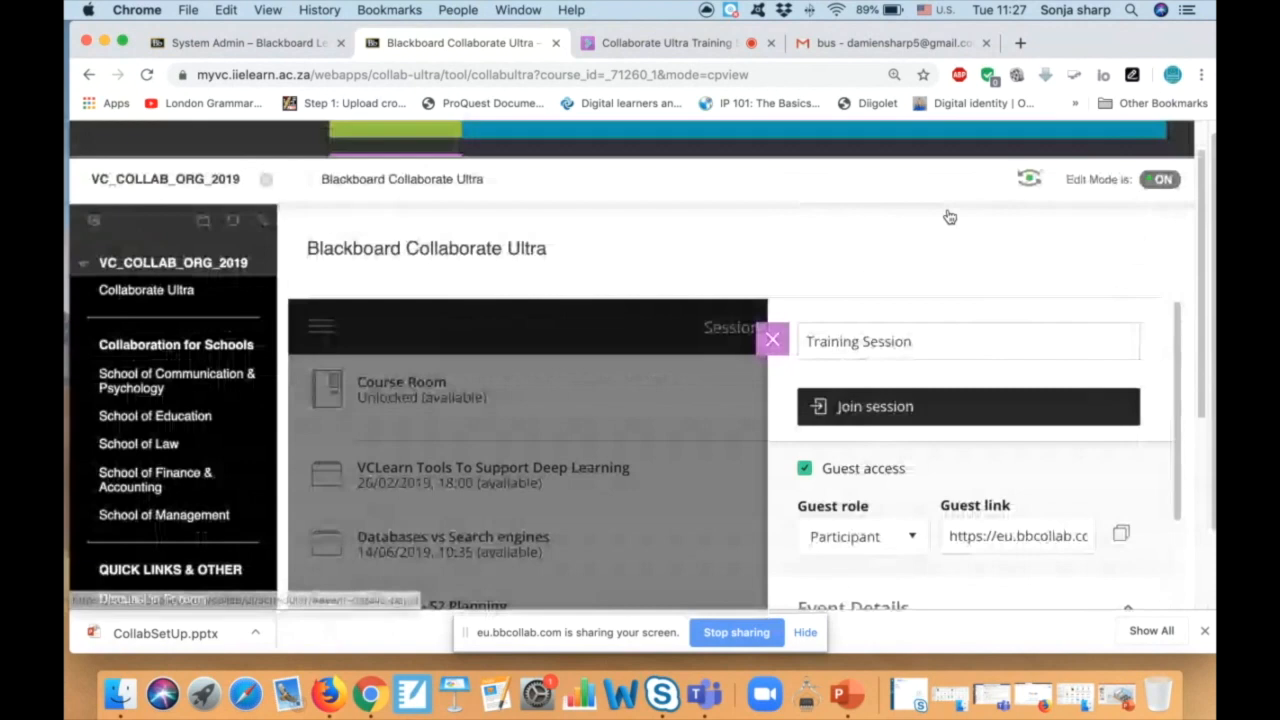
scroll(949, 217, "down", 5)
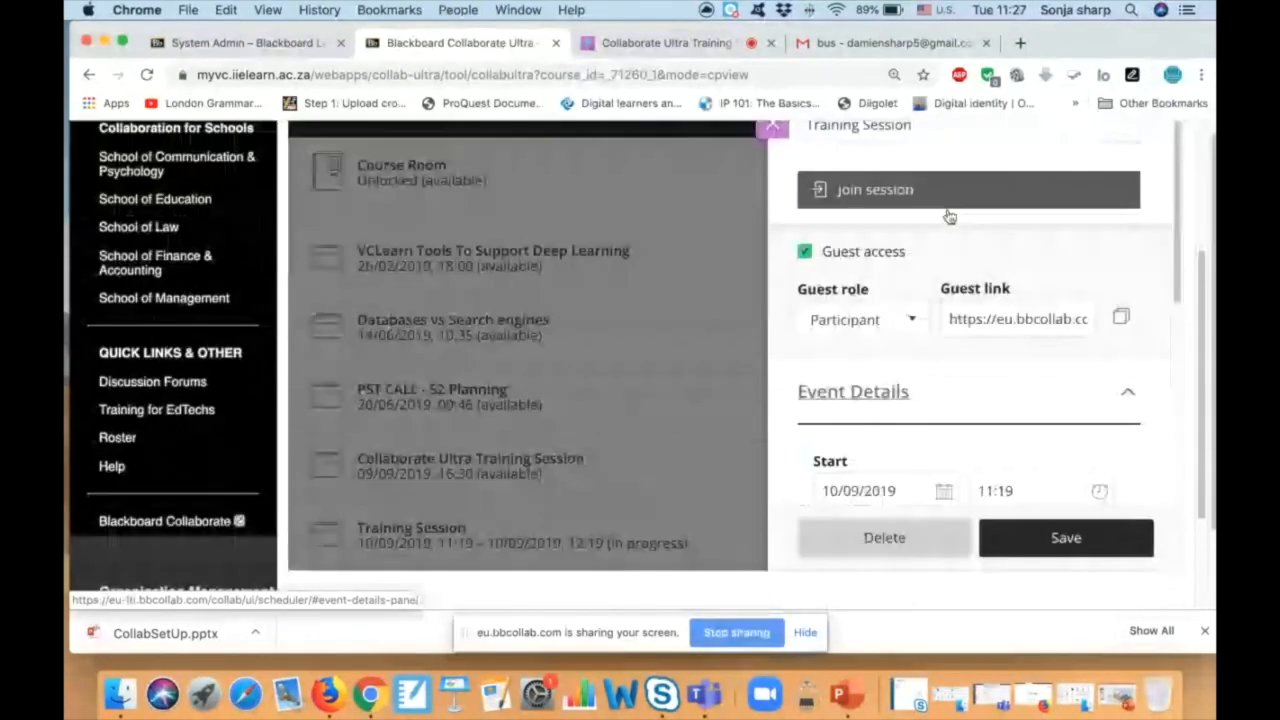
scroll(949, 217, "down", 3)
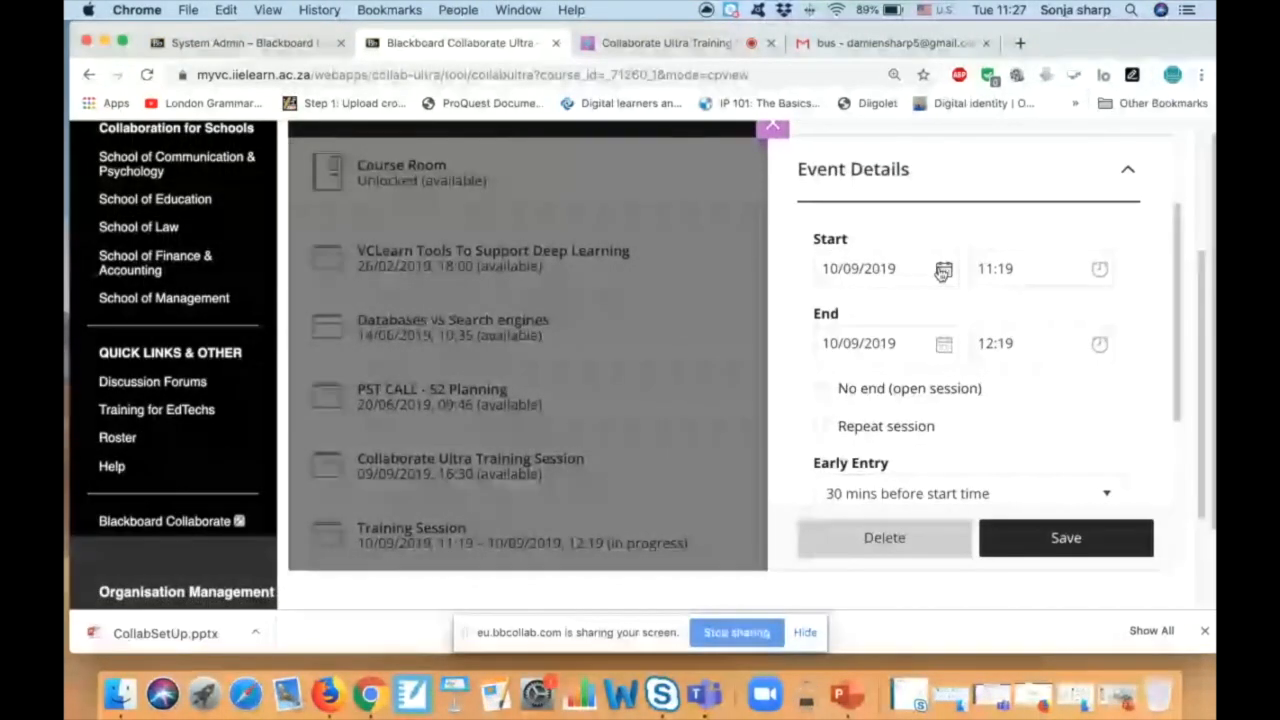
left_click(942, 270)
left_click(893, 426)
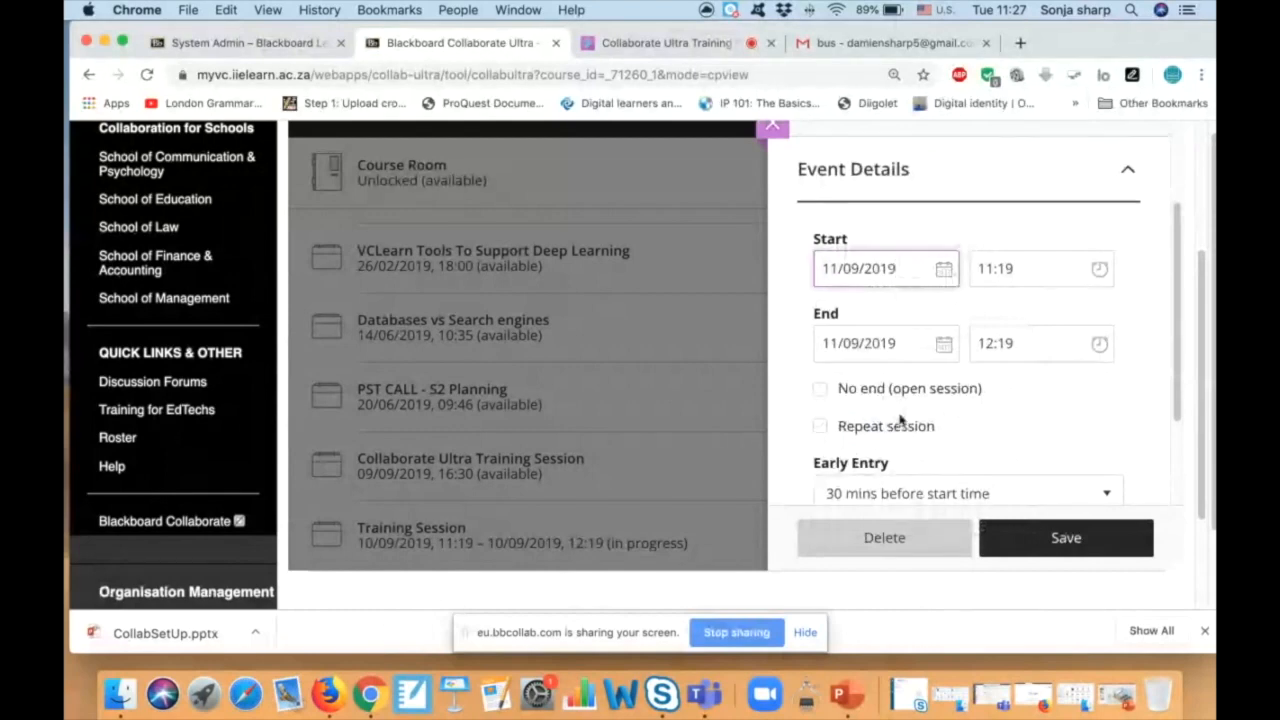
left_click(995, 536)
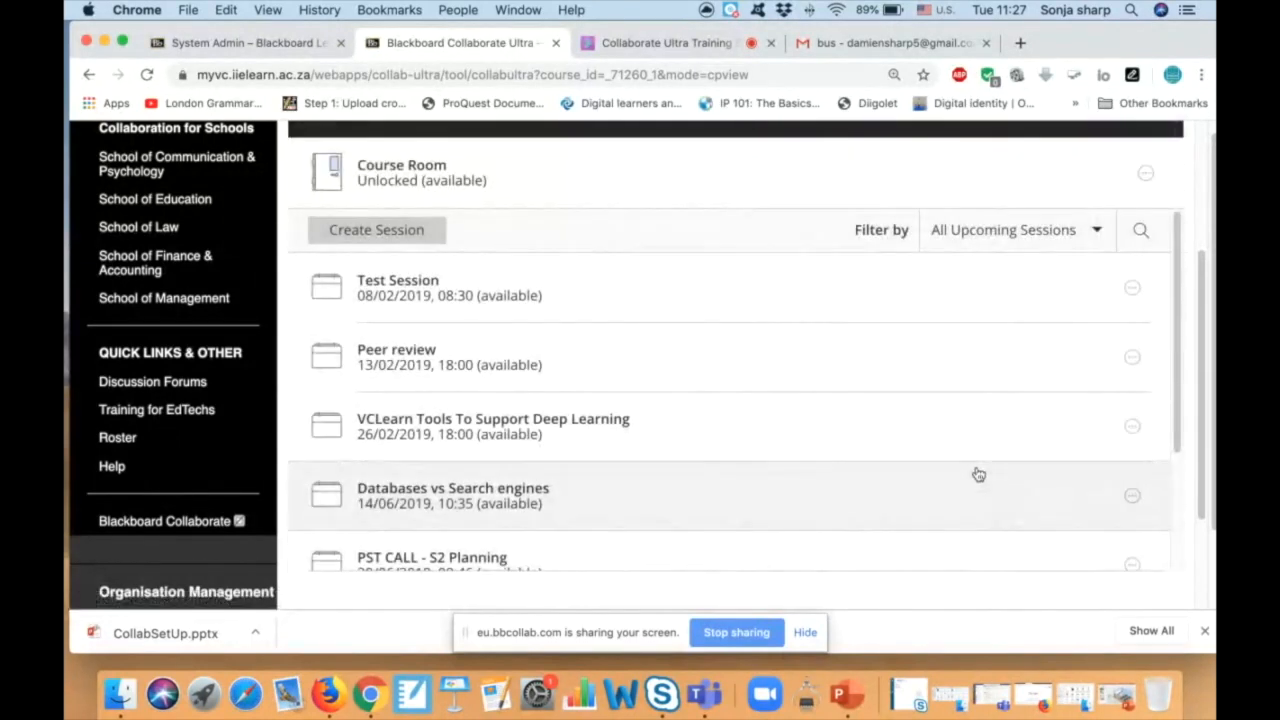
- Delete the rescheduled "Training Session" from the sessions list and confirm its permanent removal
scroll(979, 474, "down", 2)
scroll(979, 474, "down", 4)
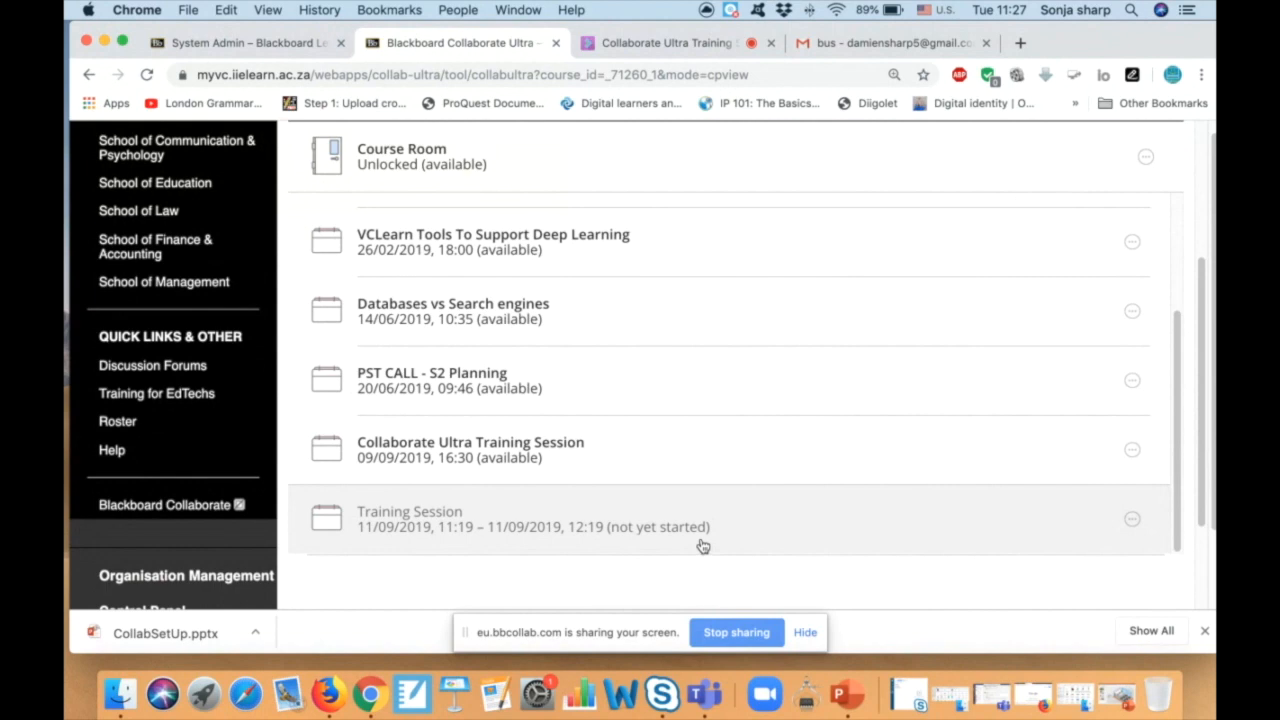
left_click(1130, 519)
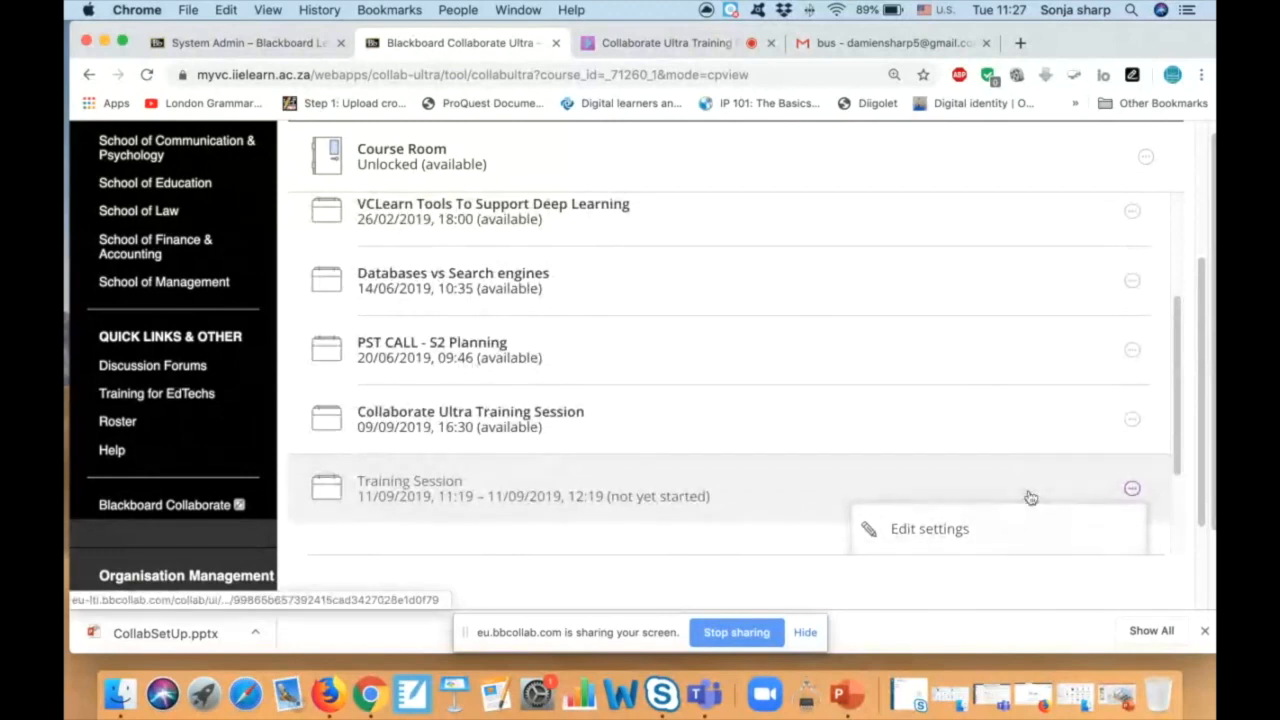
scroll(1031, 497, "down", 5)
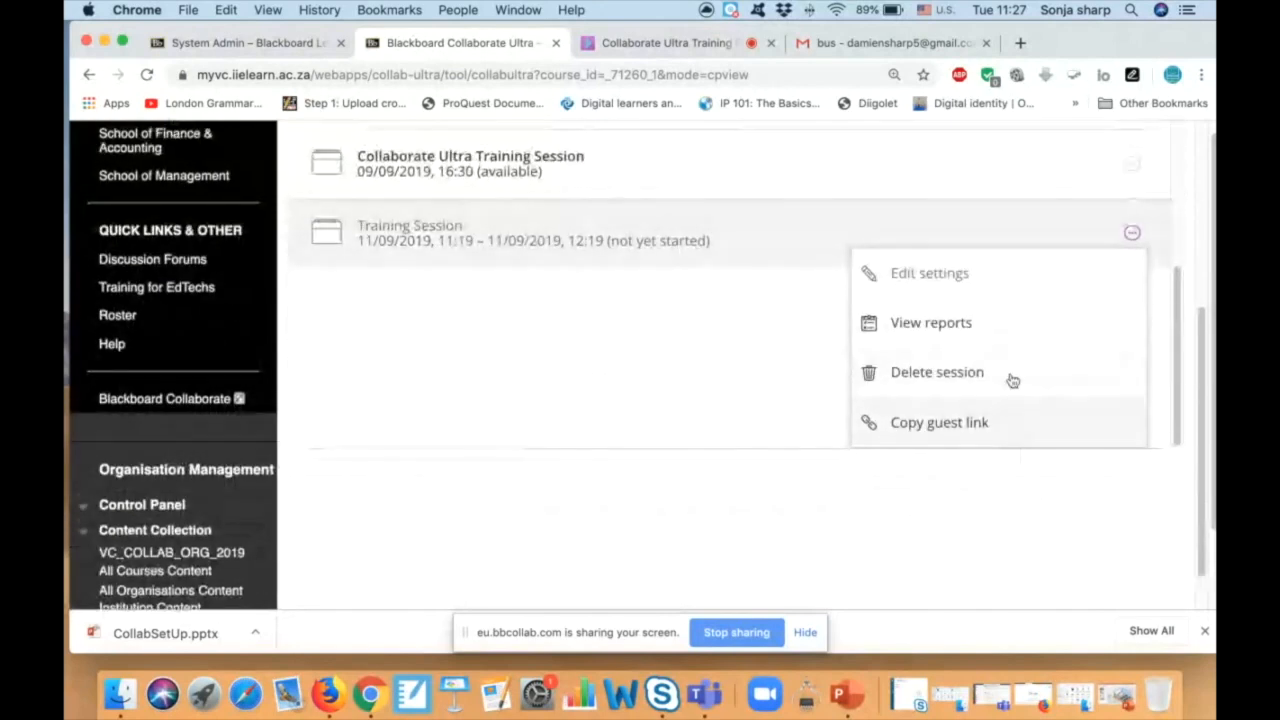
left_click(980, 380)
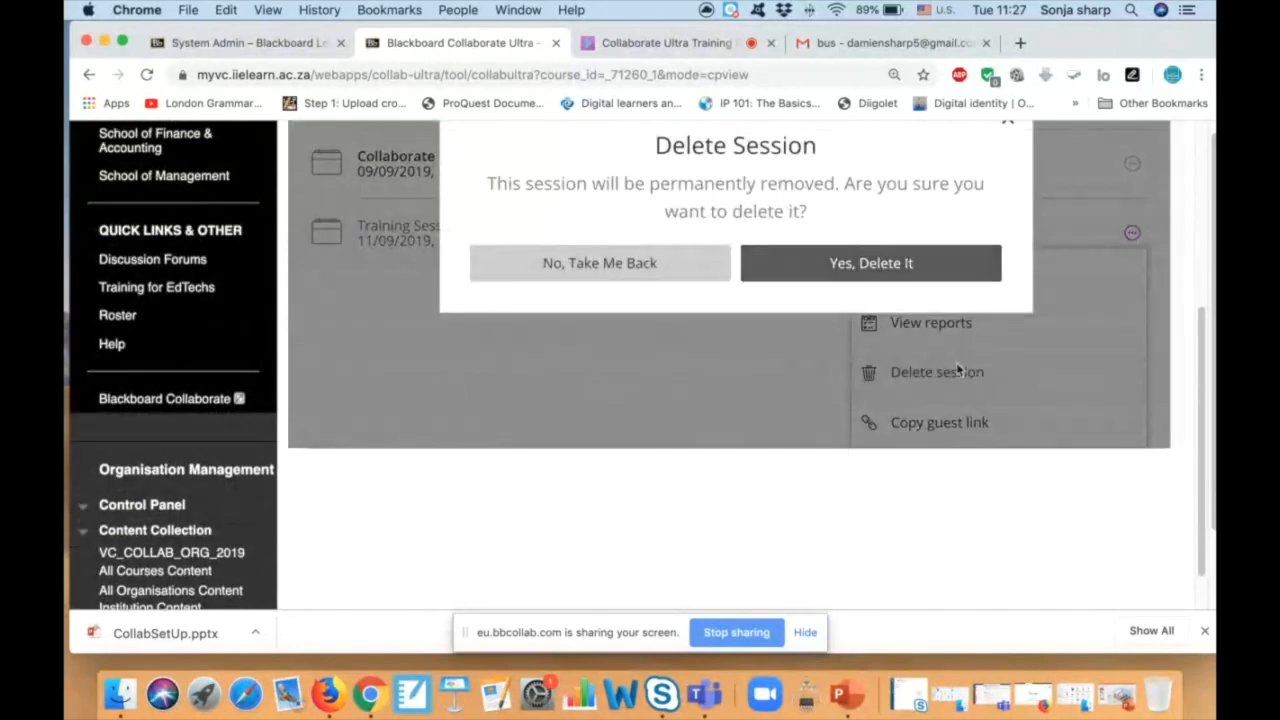
left_click(866, 266)
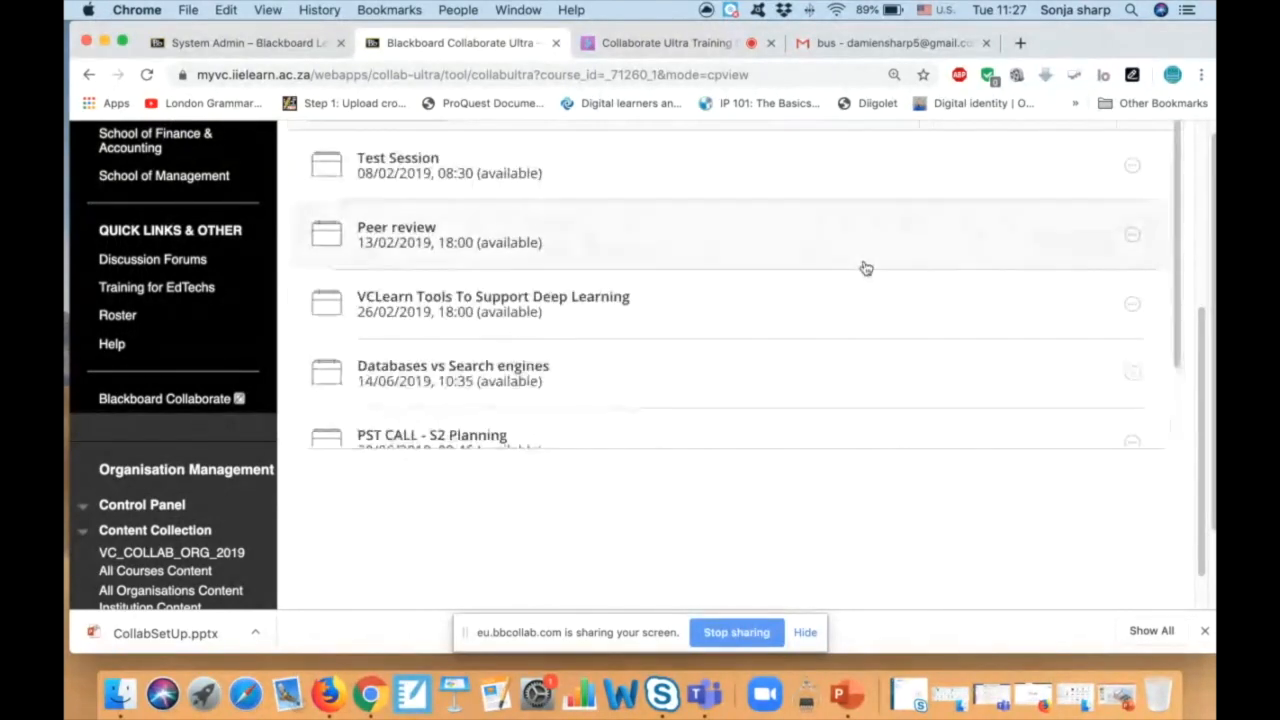
- Look over the remaining sessions and the Collaborate navigation with its Sessions and Recordings areas
scroll(866, 268, "up", 2)
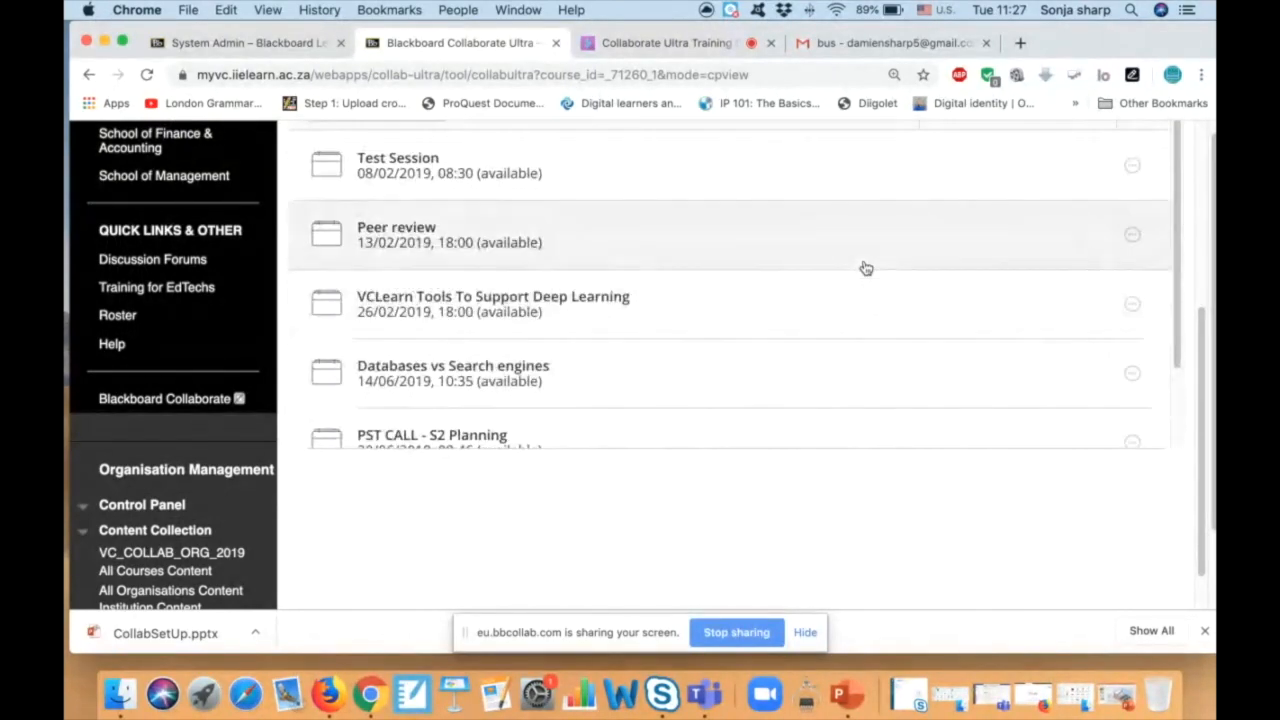
scroll(922, 290, "down", 2)
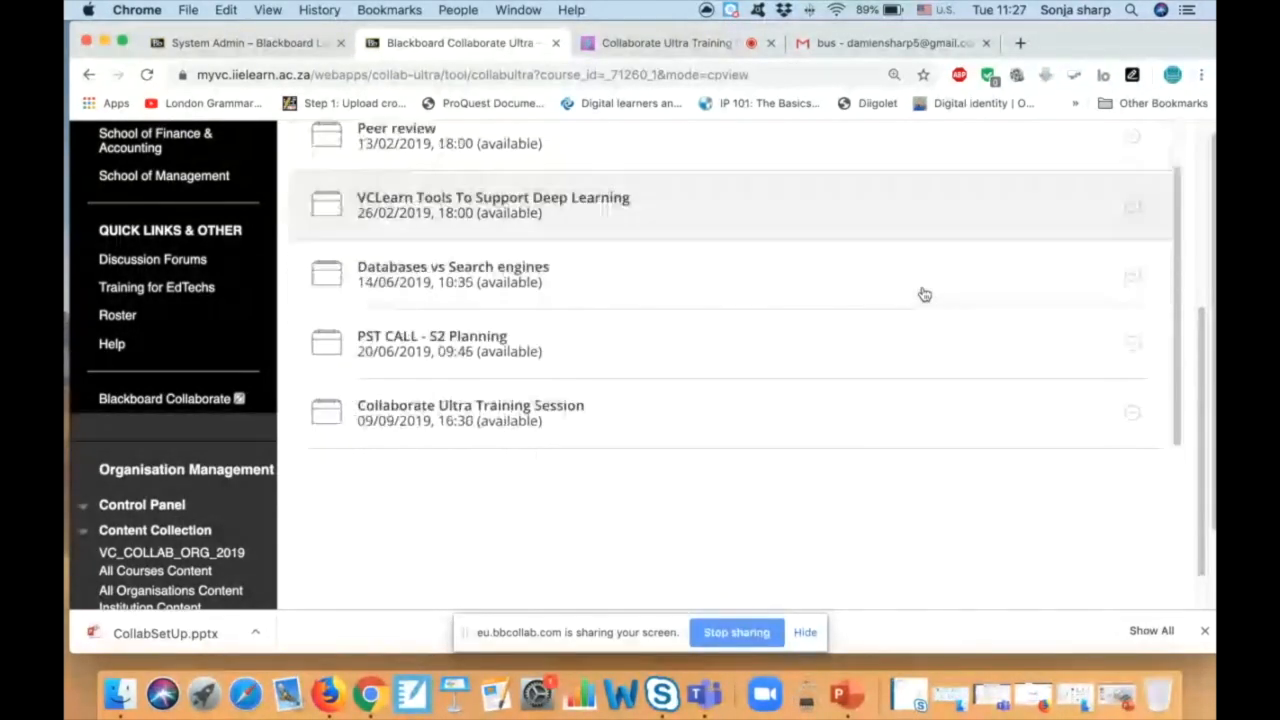
scroll(922, 292, "up", 5)
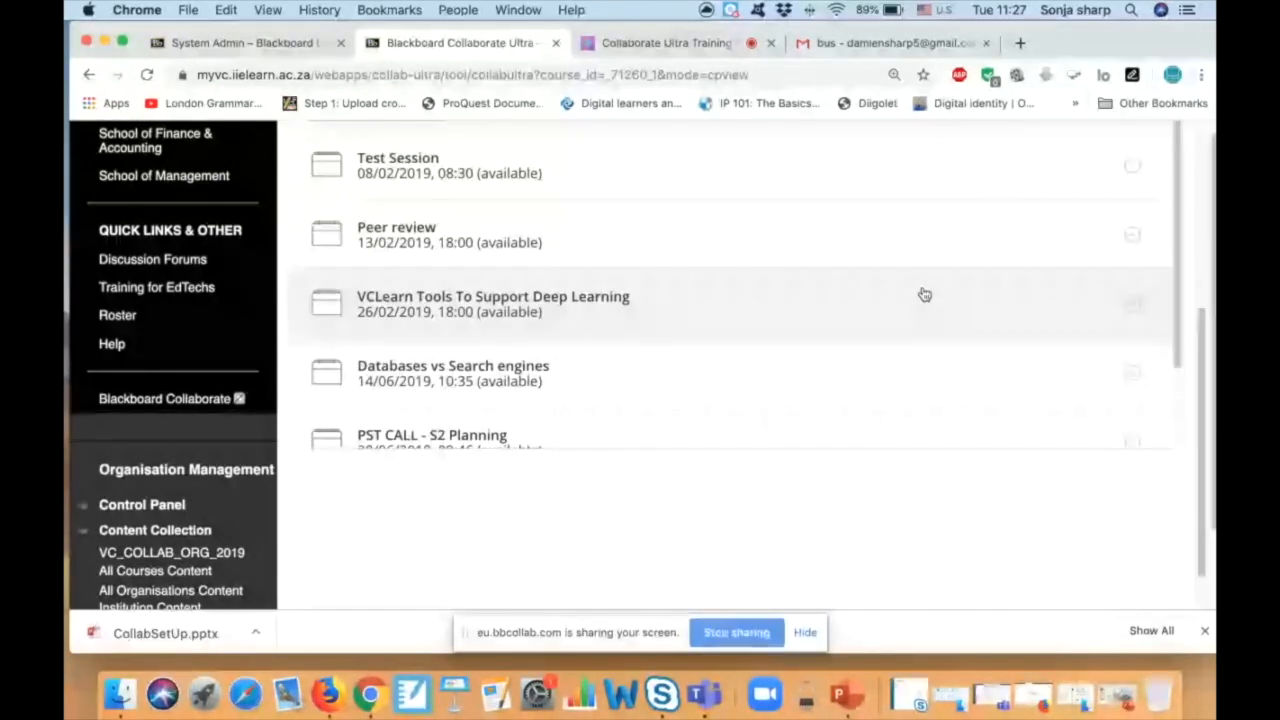
scroll(918, 307, "up", 4)
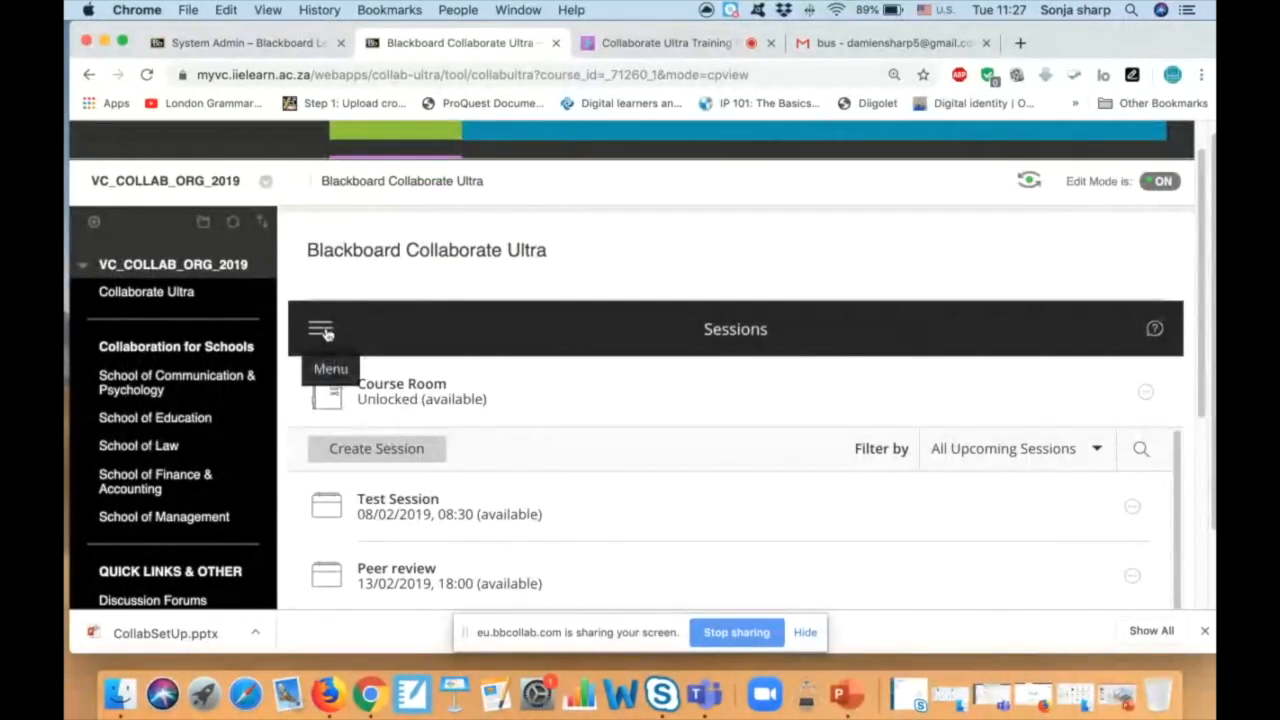
left_click(325, 333)
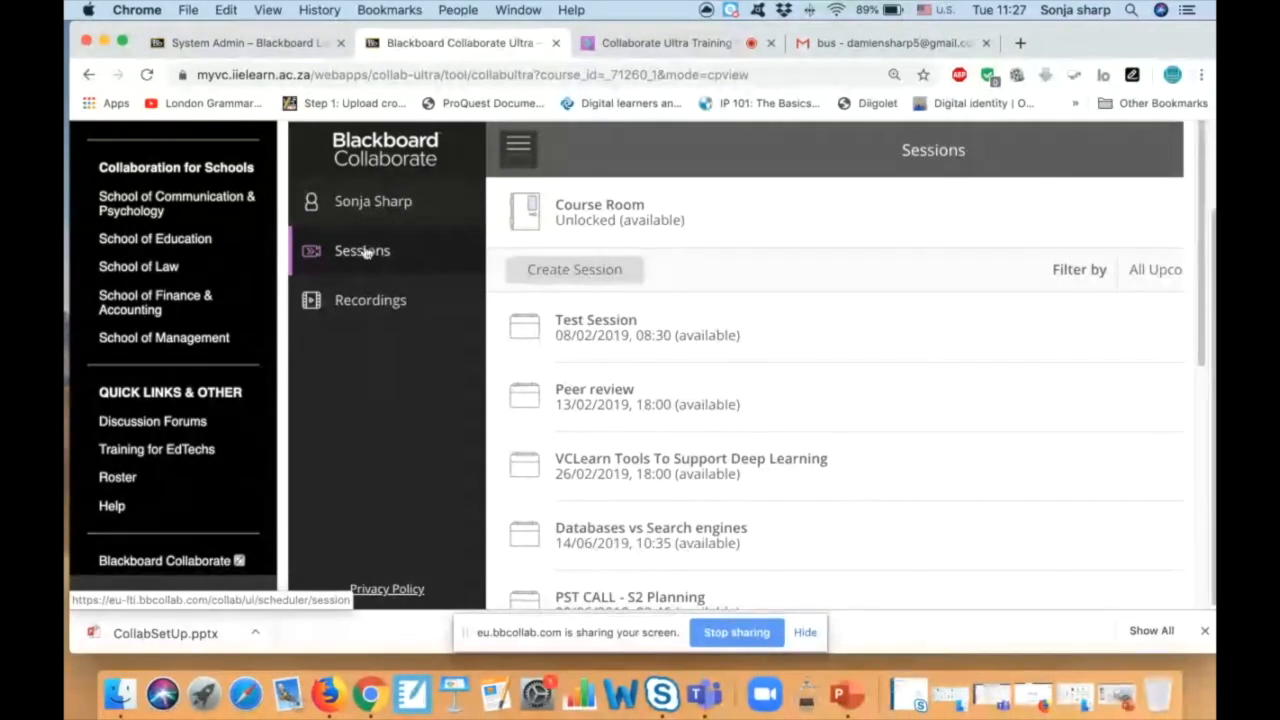
scroll(404, 265, "down", 3)
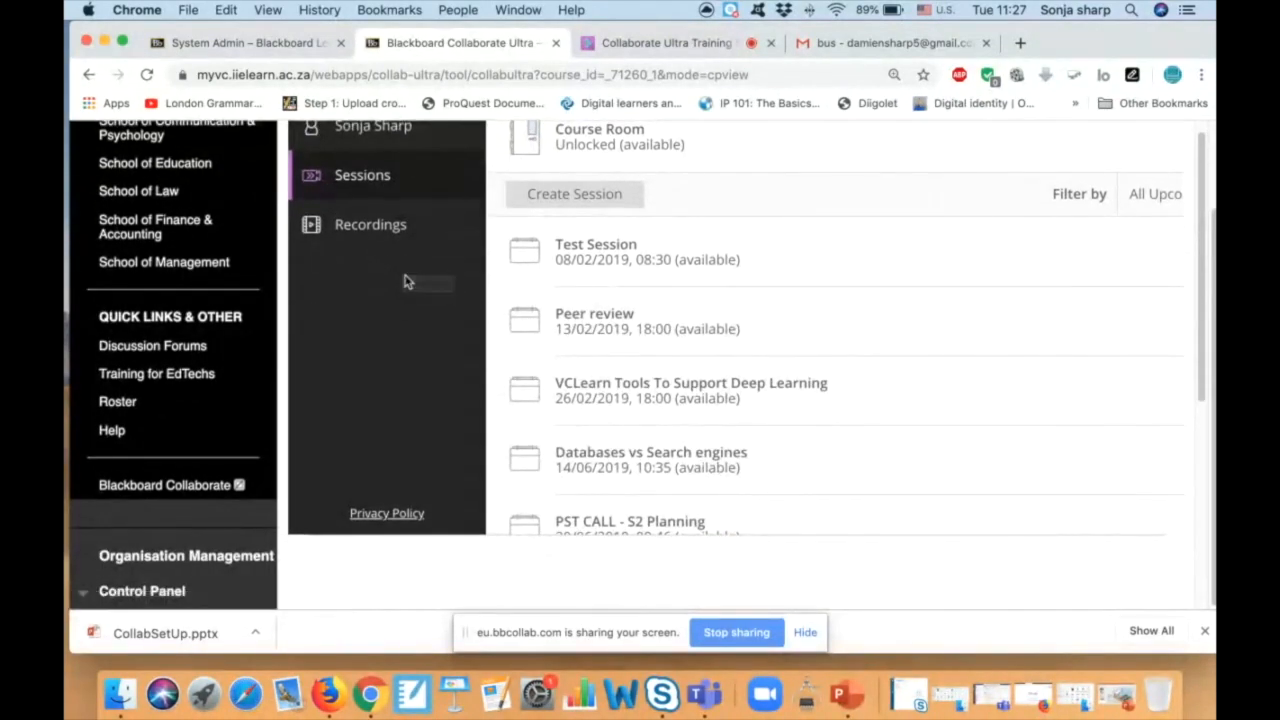
scroll(440, 284, "up", 1)
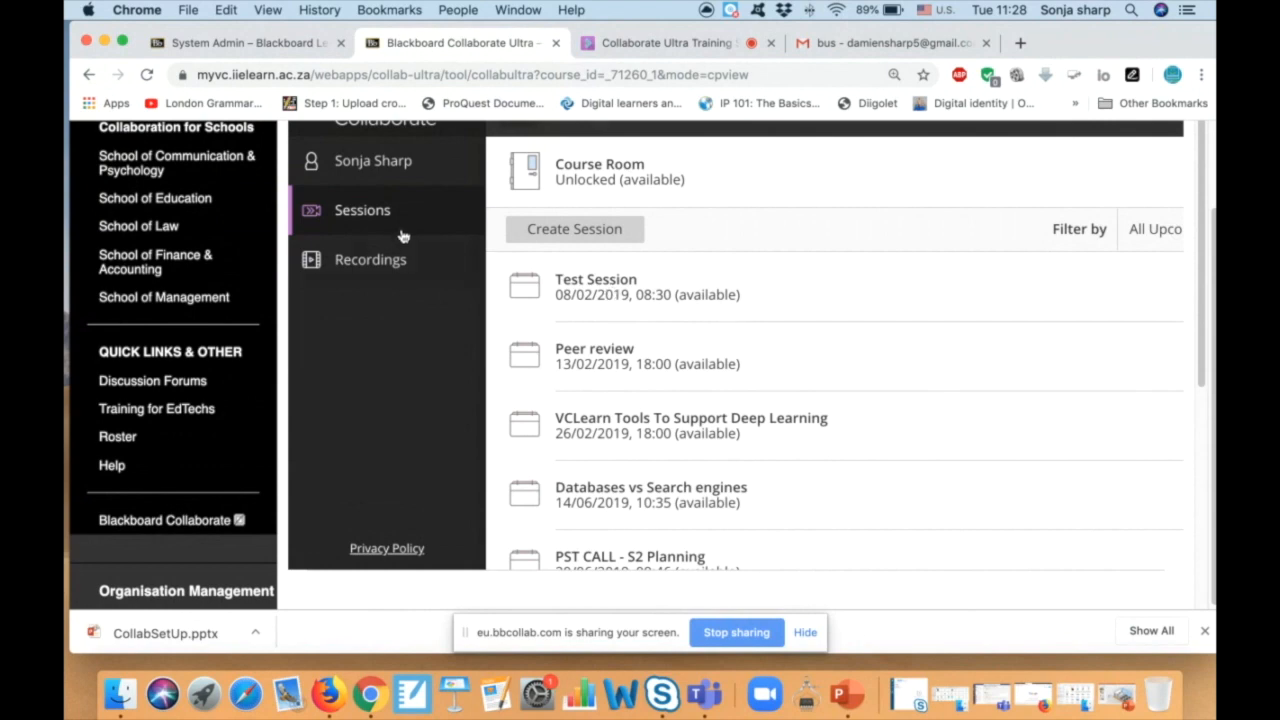
scroll(380, 218, "up", 1)
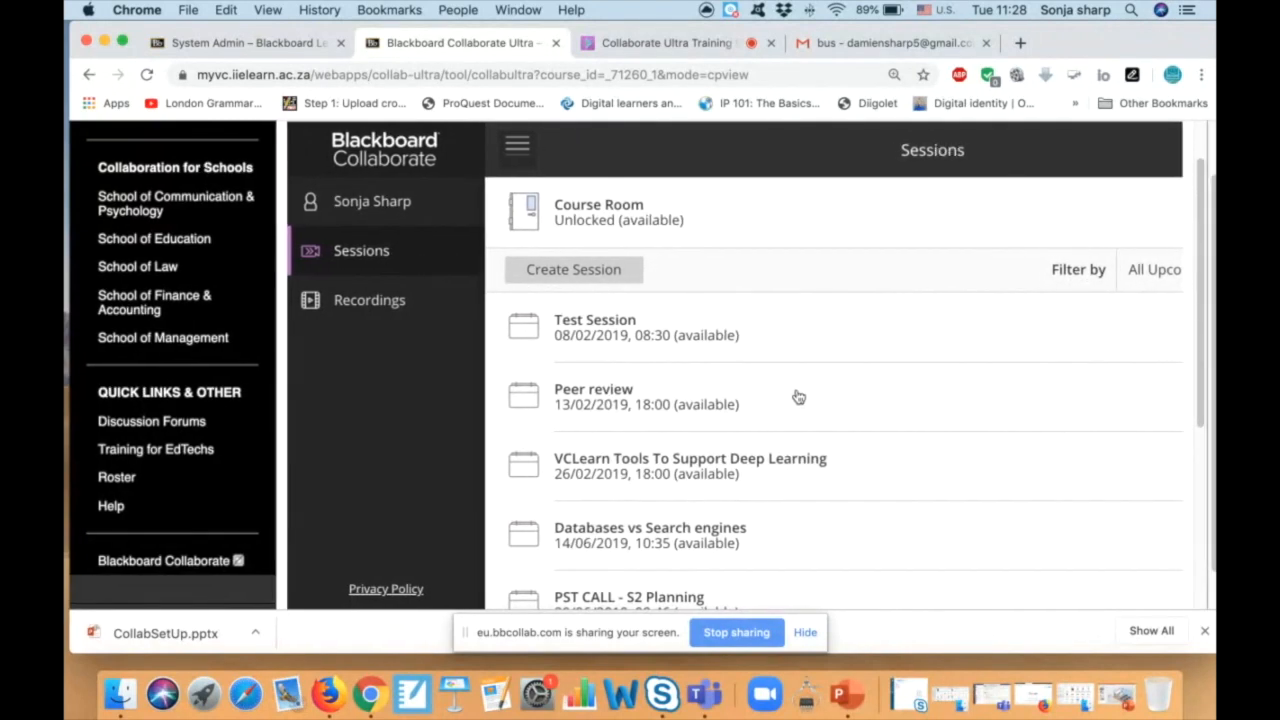
left_click(830, 242)
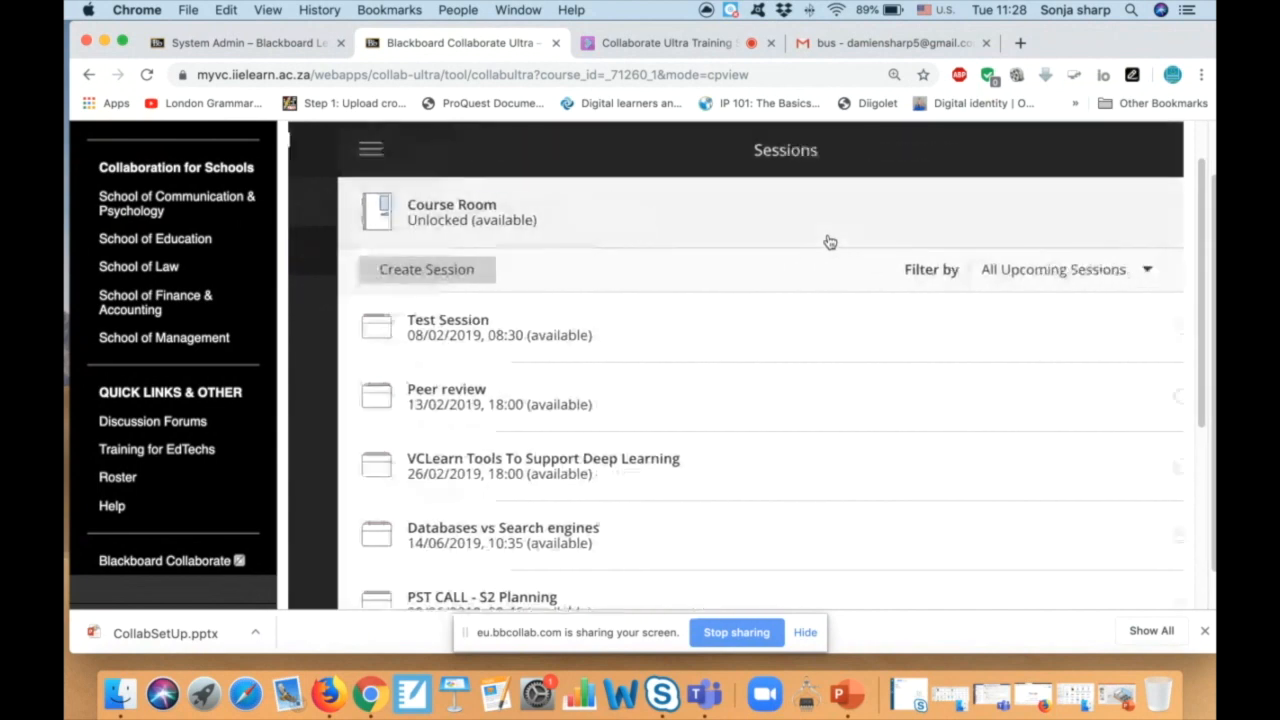
- Filter the sessions list by All Previous Sessions and browse the ended sessions
left_click(1093, 272)
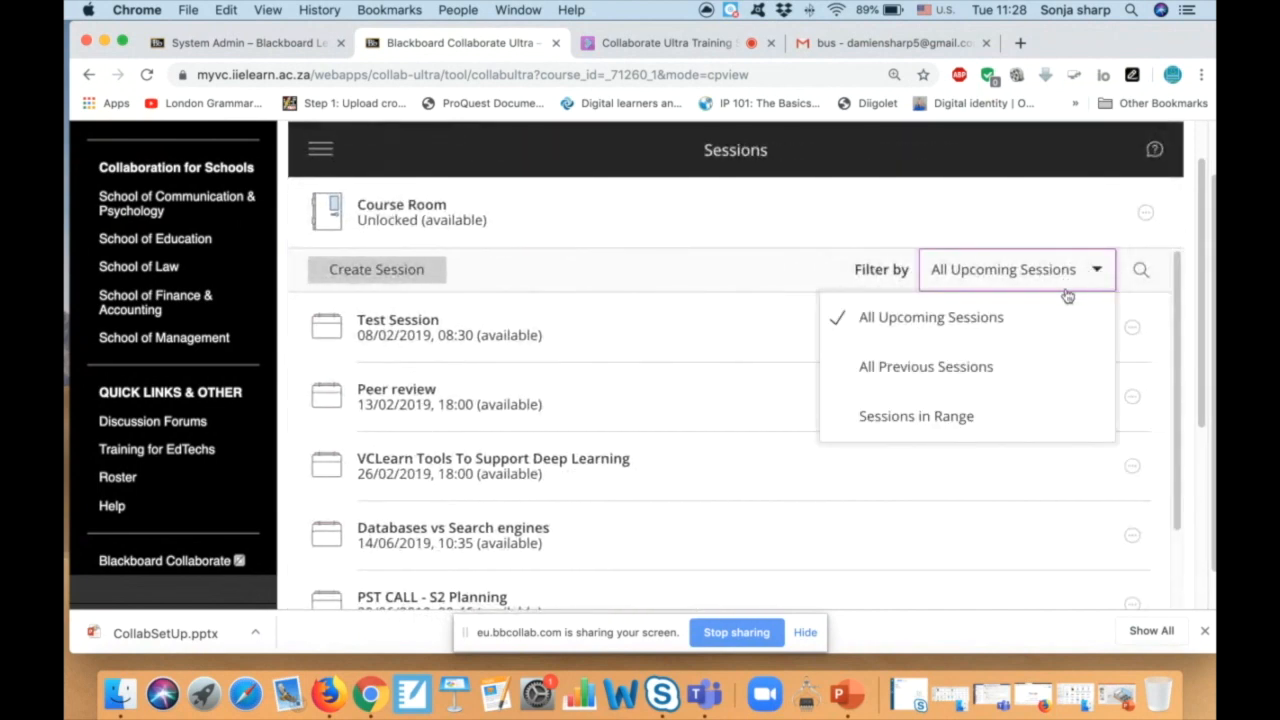
left_click(989, 369)
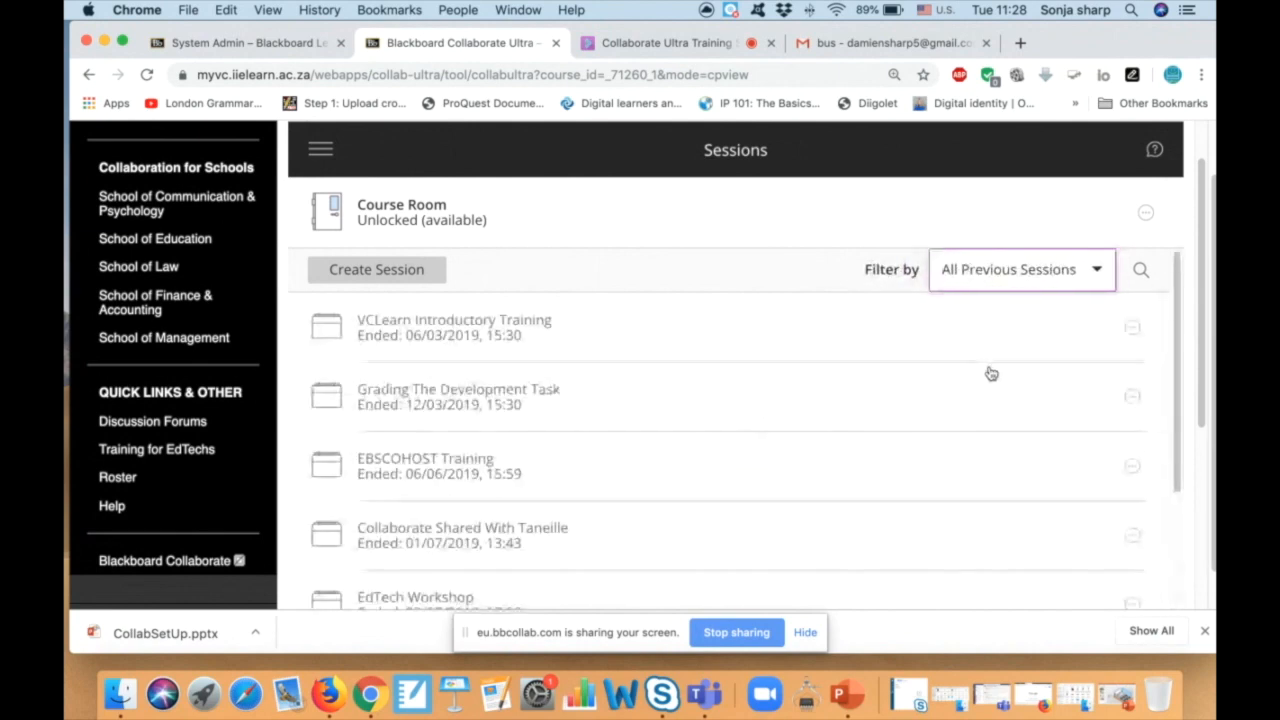
scroll(976, 349, "down", 2)
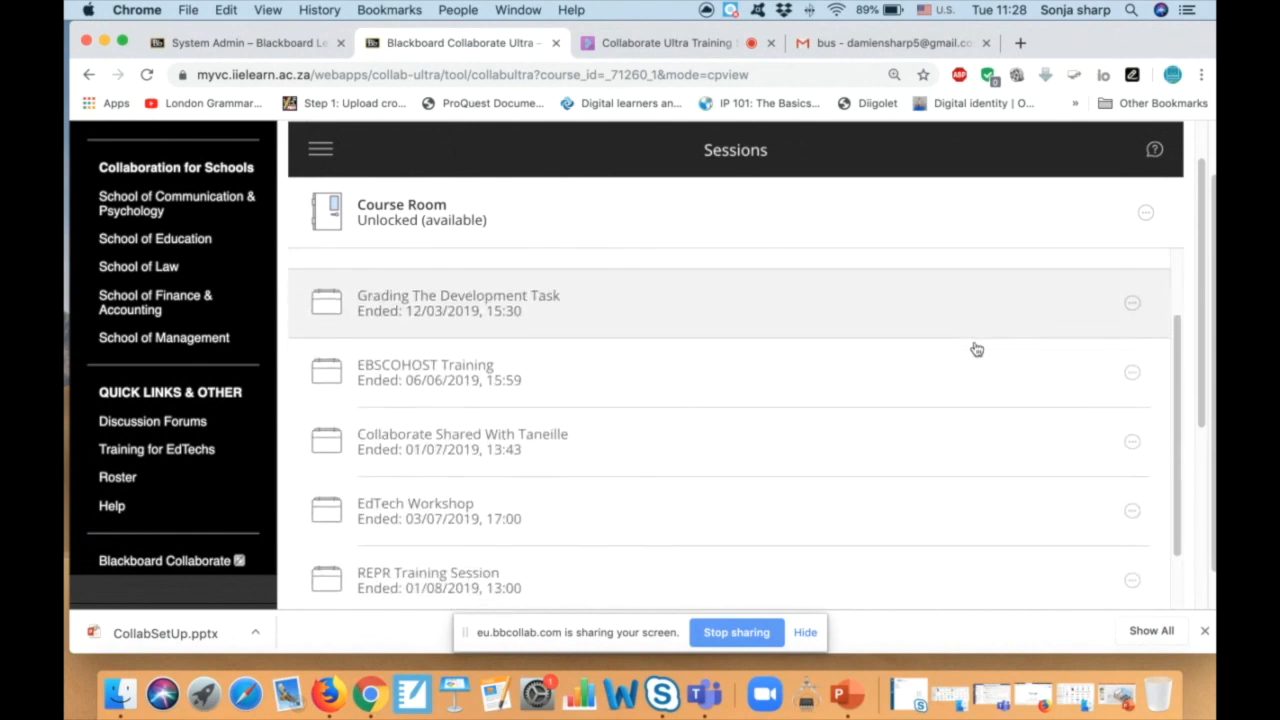
- Open the reports of the ended REPR Training Session from the previous sessions list
scroll(976, 349, "down", 2)
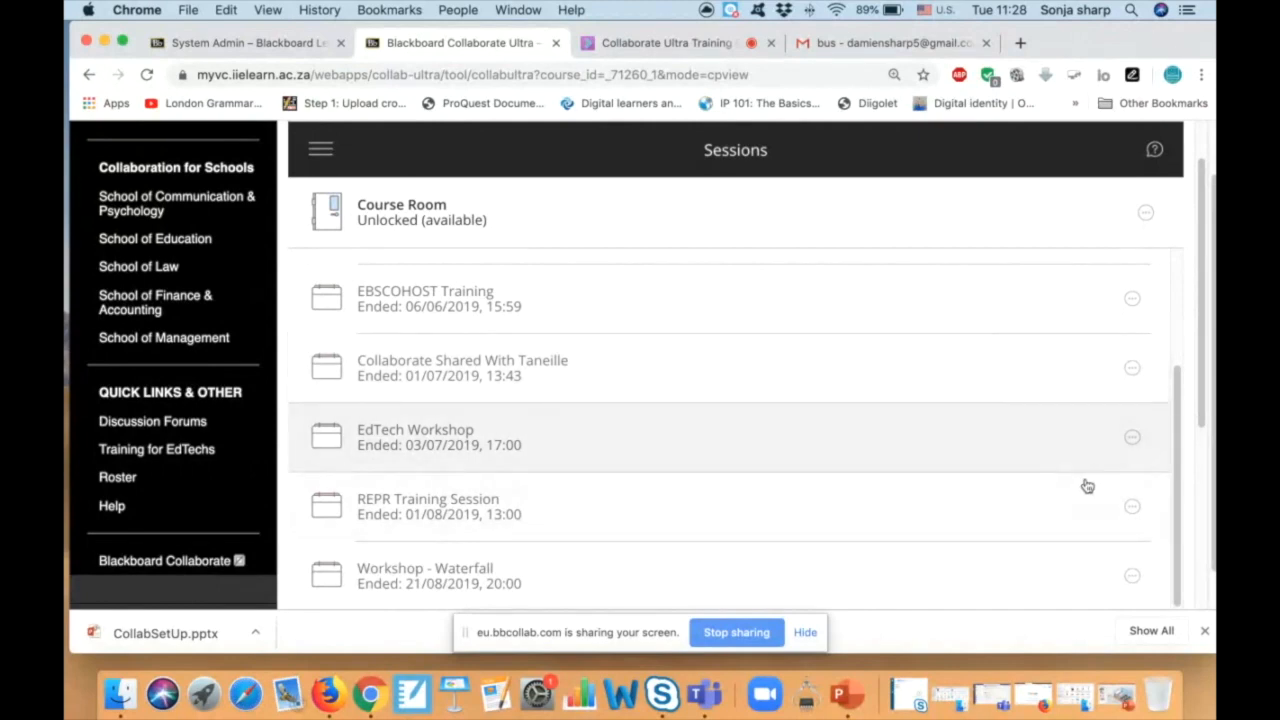
left_click(1132, 508)
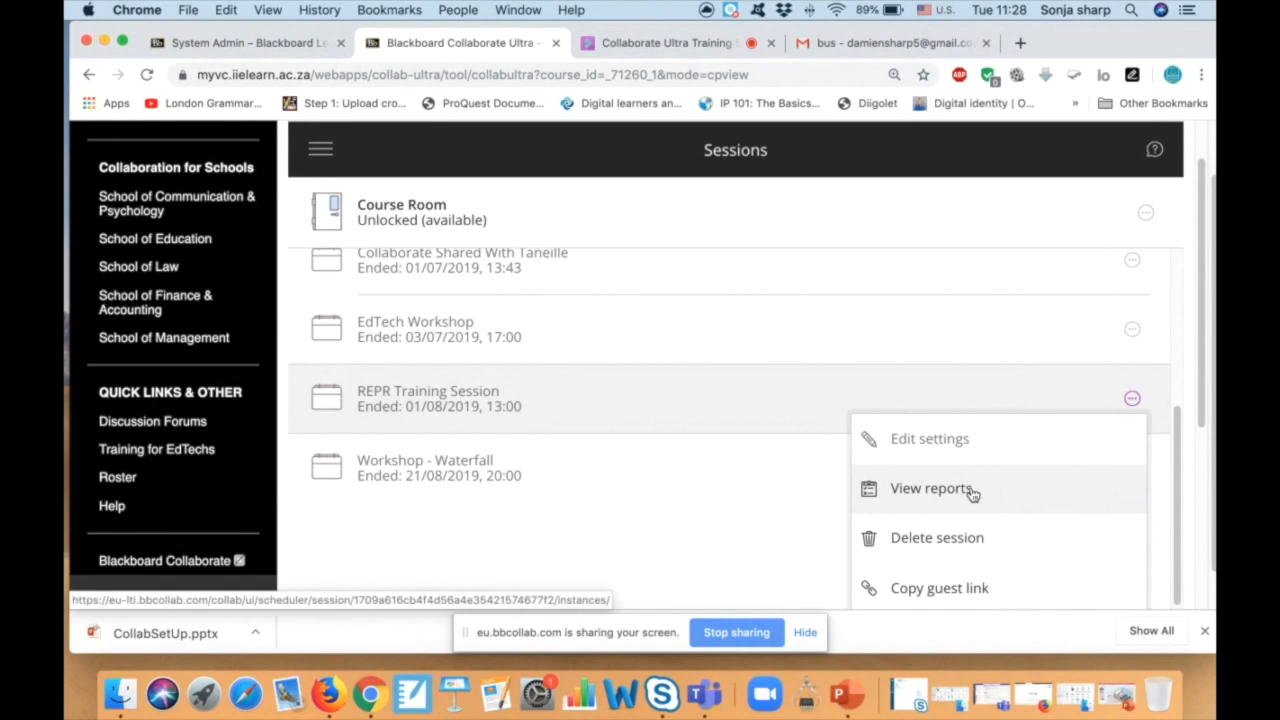
scroll(970, 494, "up", 5)
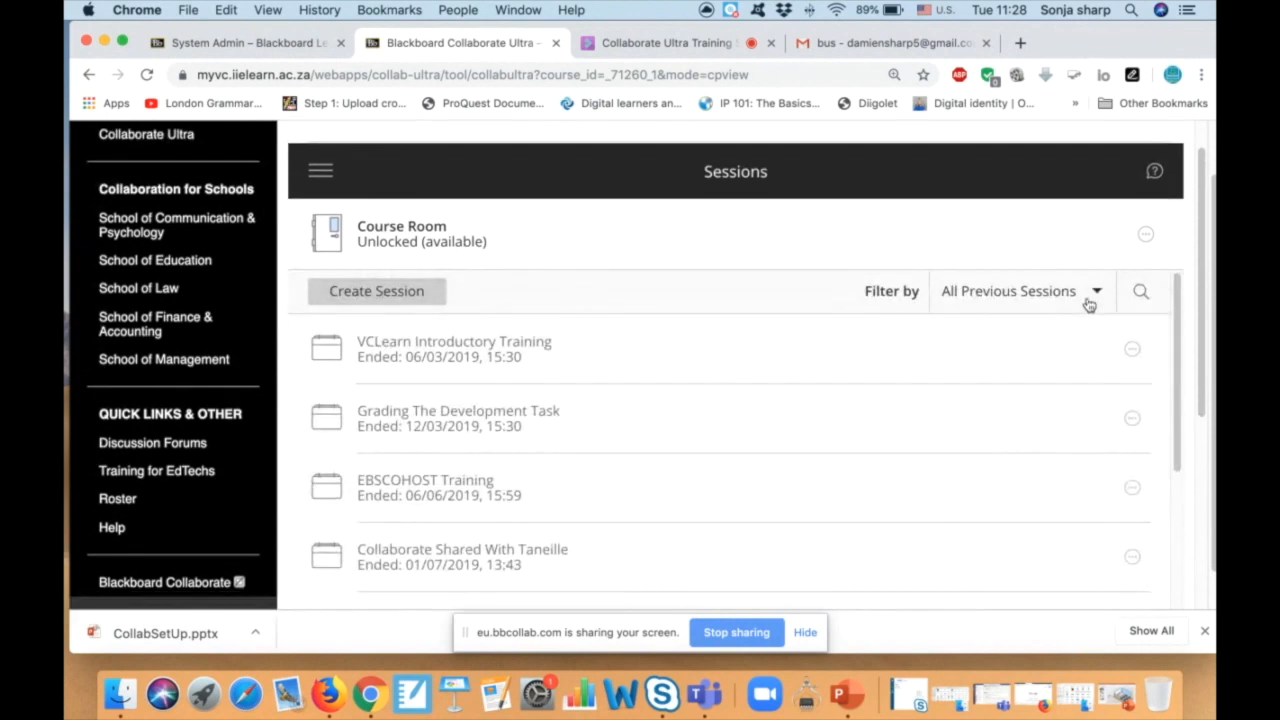
scroll(1088, 312, "down", 5)
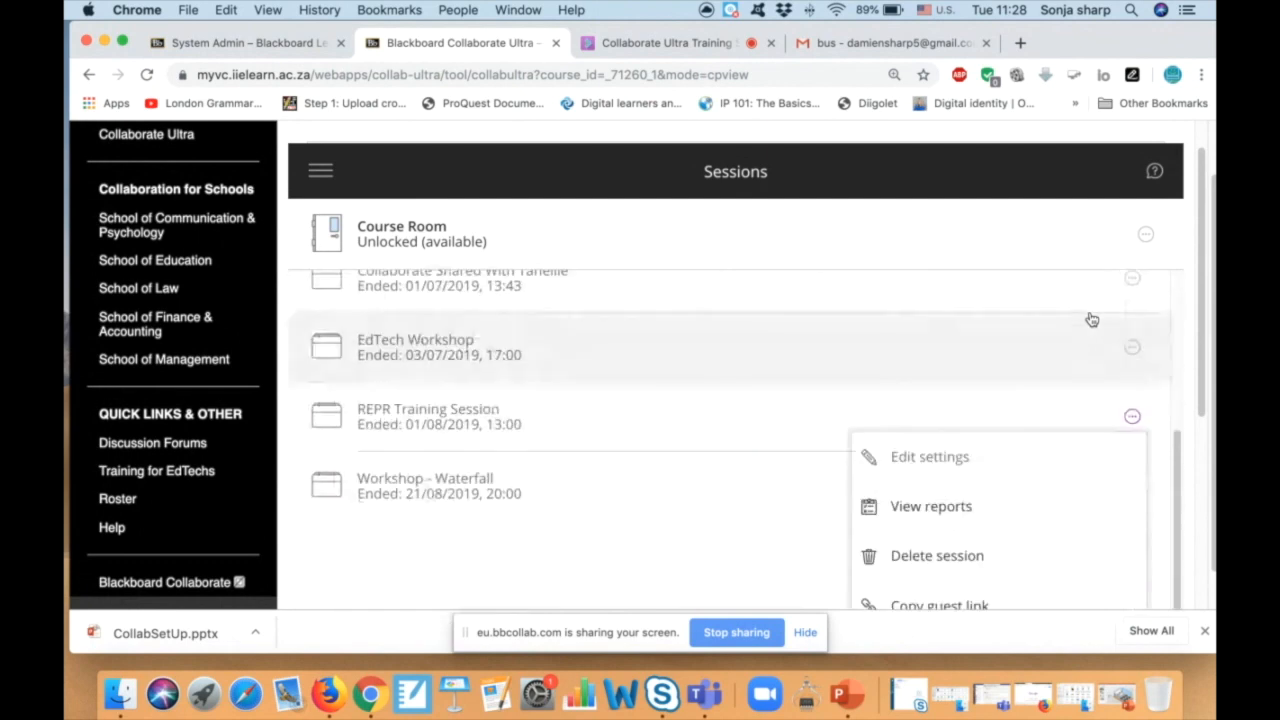
left_click(985, 511)
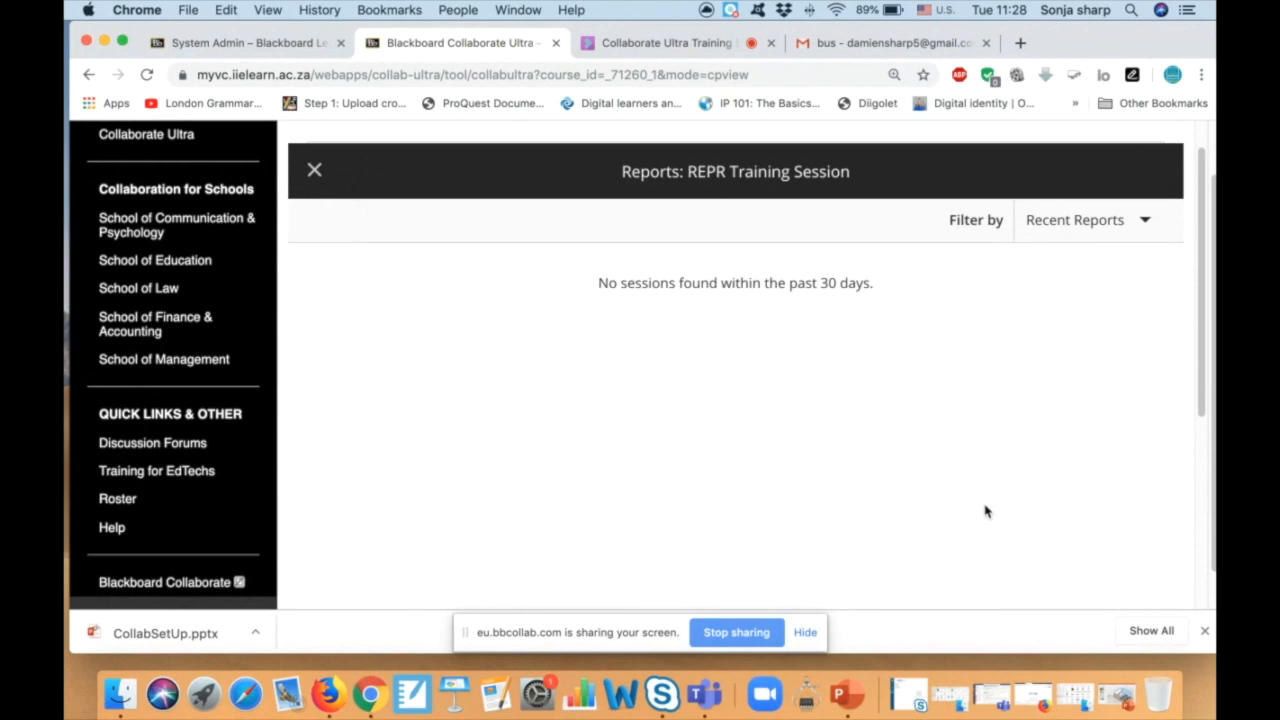
- Filter the REPR Training Session reports by Reports in a Range, with 01/07/2019 as the start date
scroll(985, 512, "down", 2)
scroll(985, 511, "down", 3)
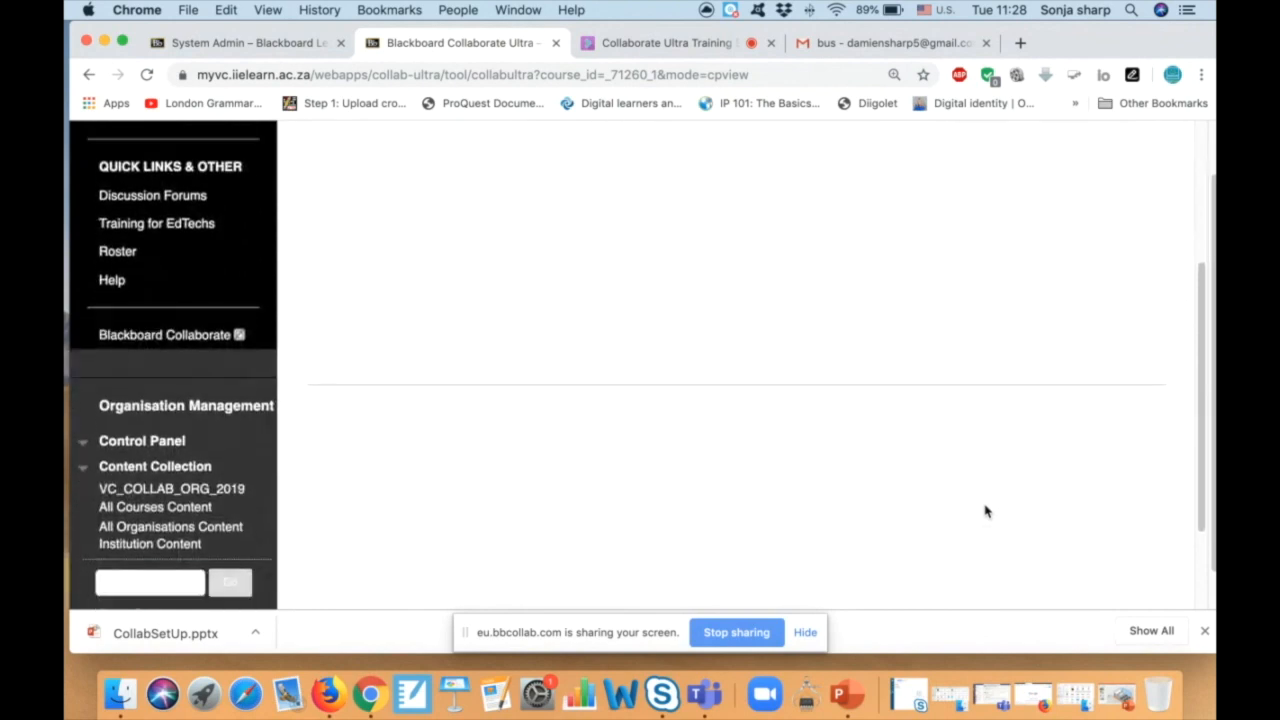
scroll(985, 511, "up", 5)
scroll(985, 511, "up", 1)
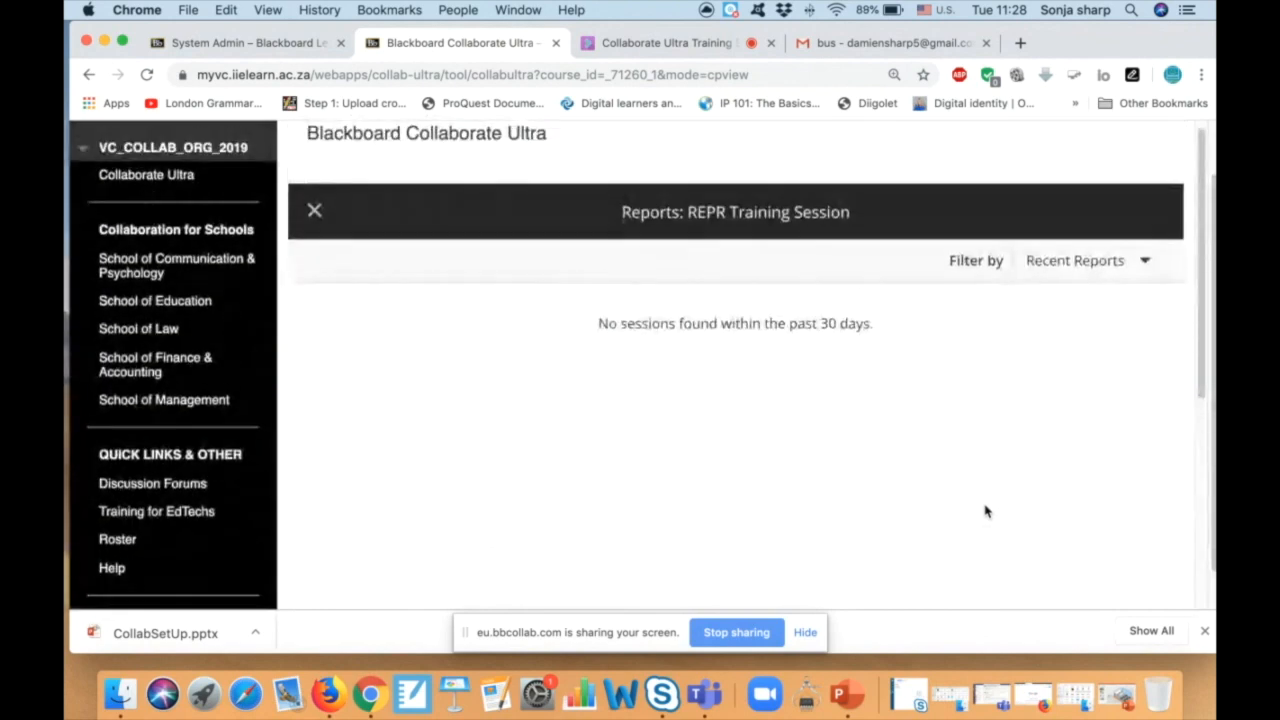
left_click(1143, 260)
left_click(1010, 358)
left_click(419, 318)
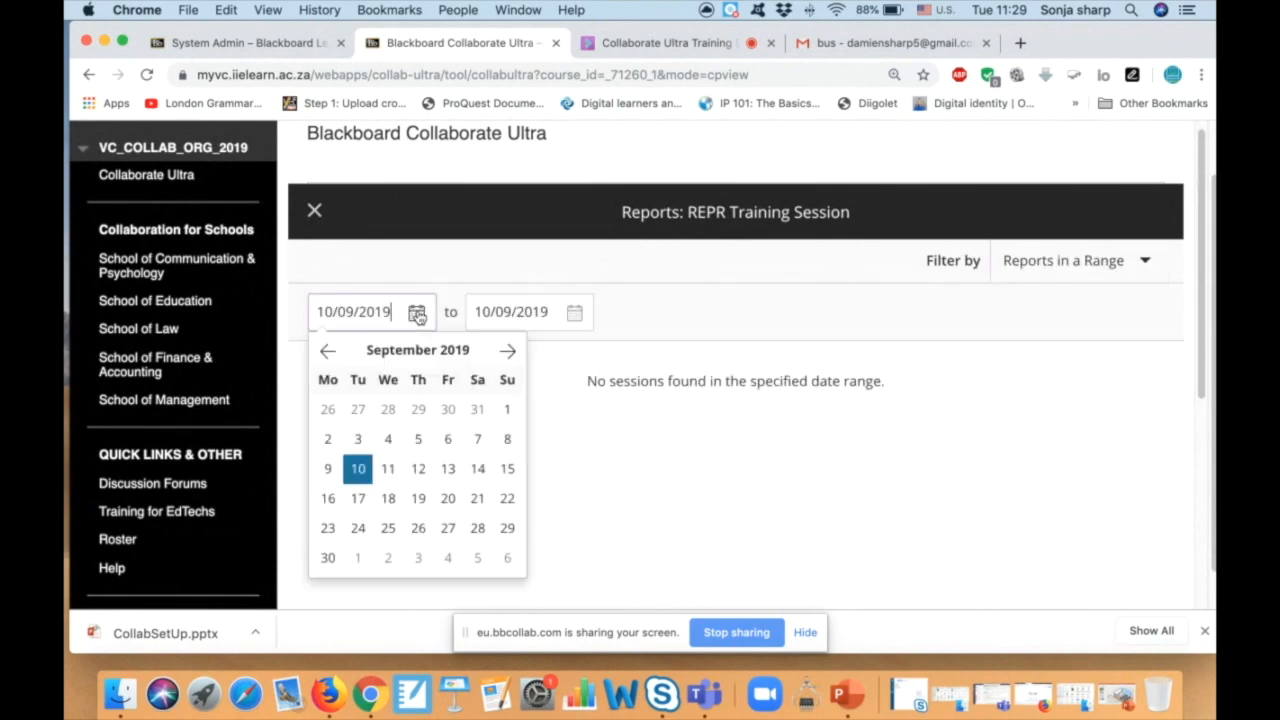
left_click(330, 352)
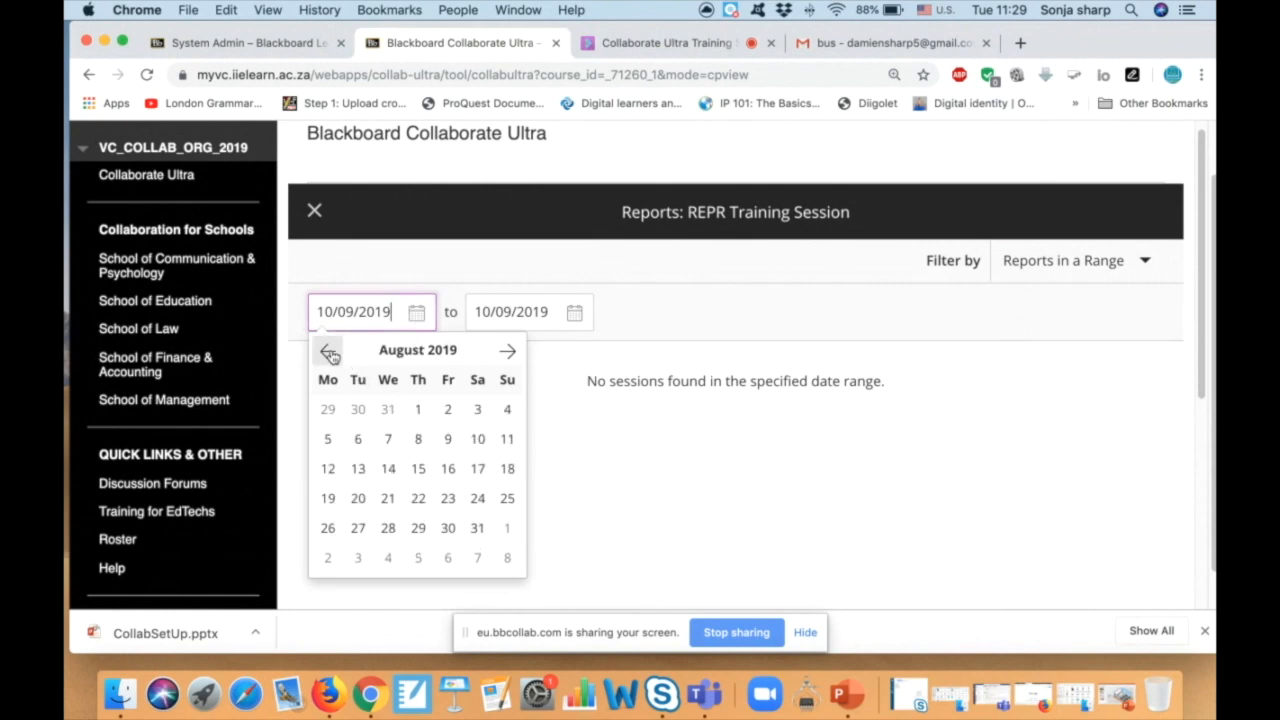
left_click(330, 352)
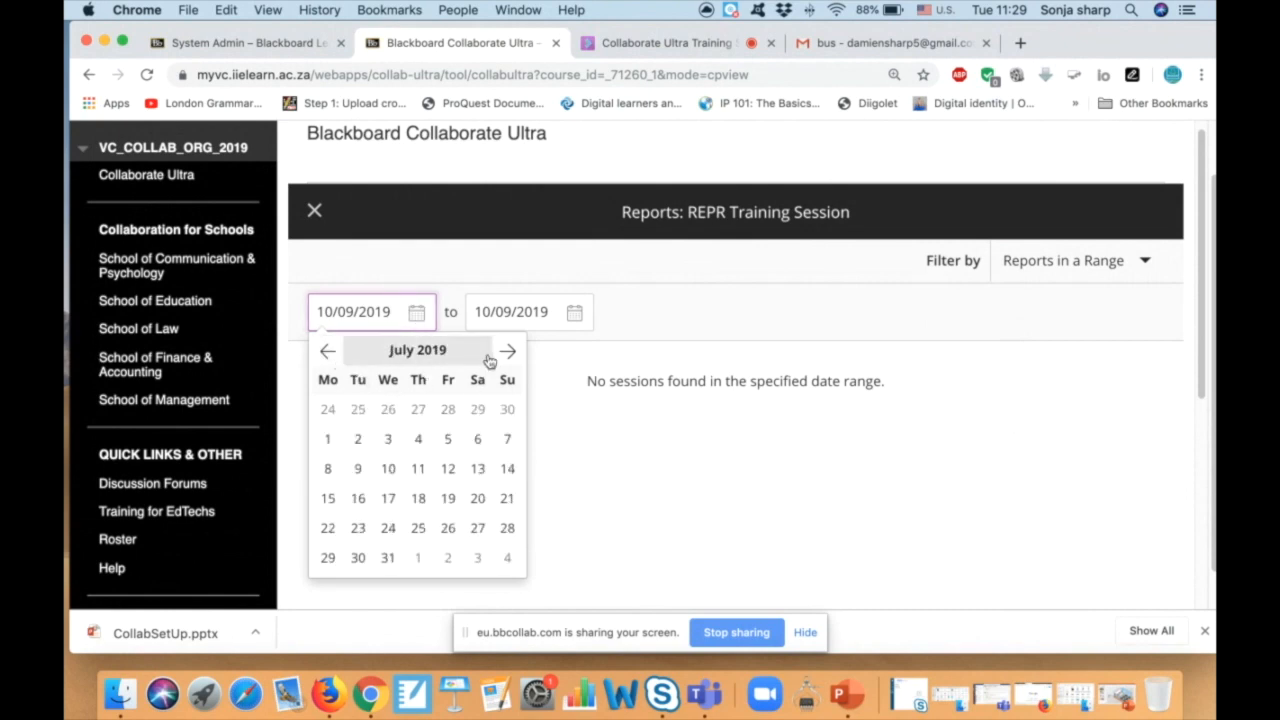
left_click(330, 438)
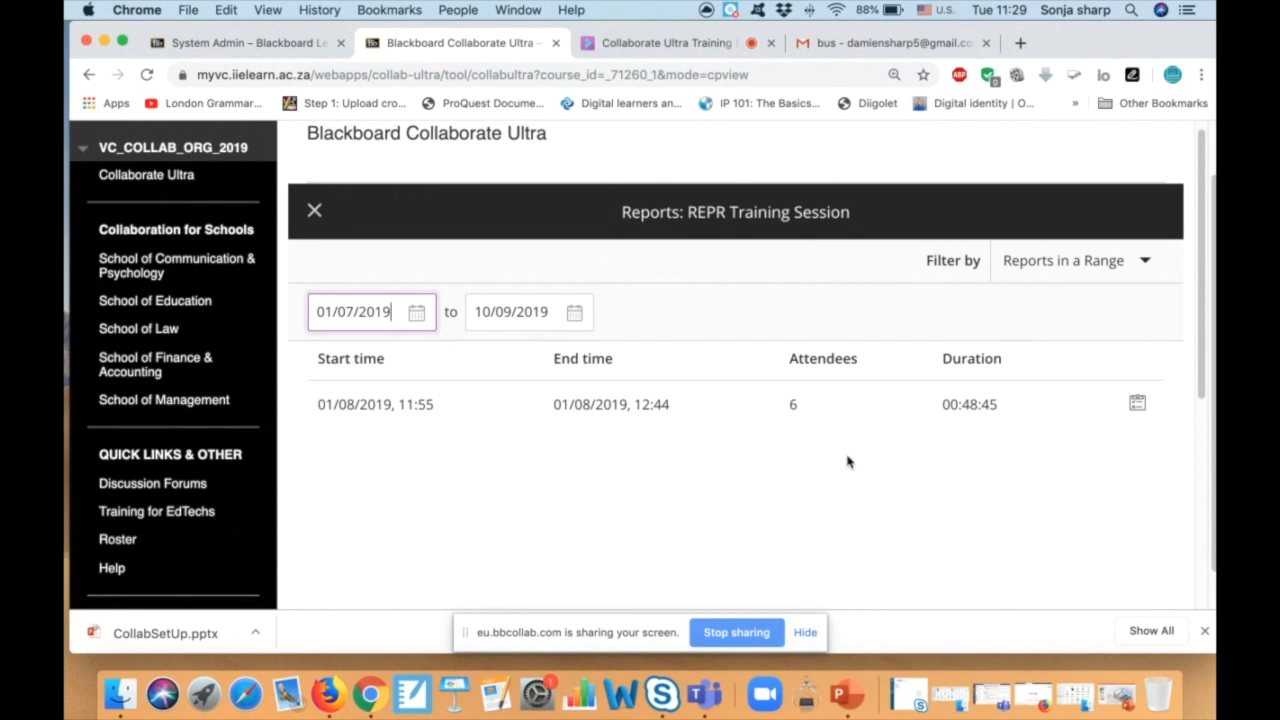
- Open the attendance report of the 01/08/2019 session to review its attendees, and stop sharing the screen
left_click(1137, 404)
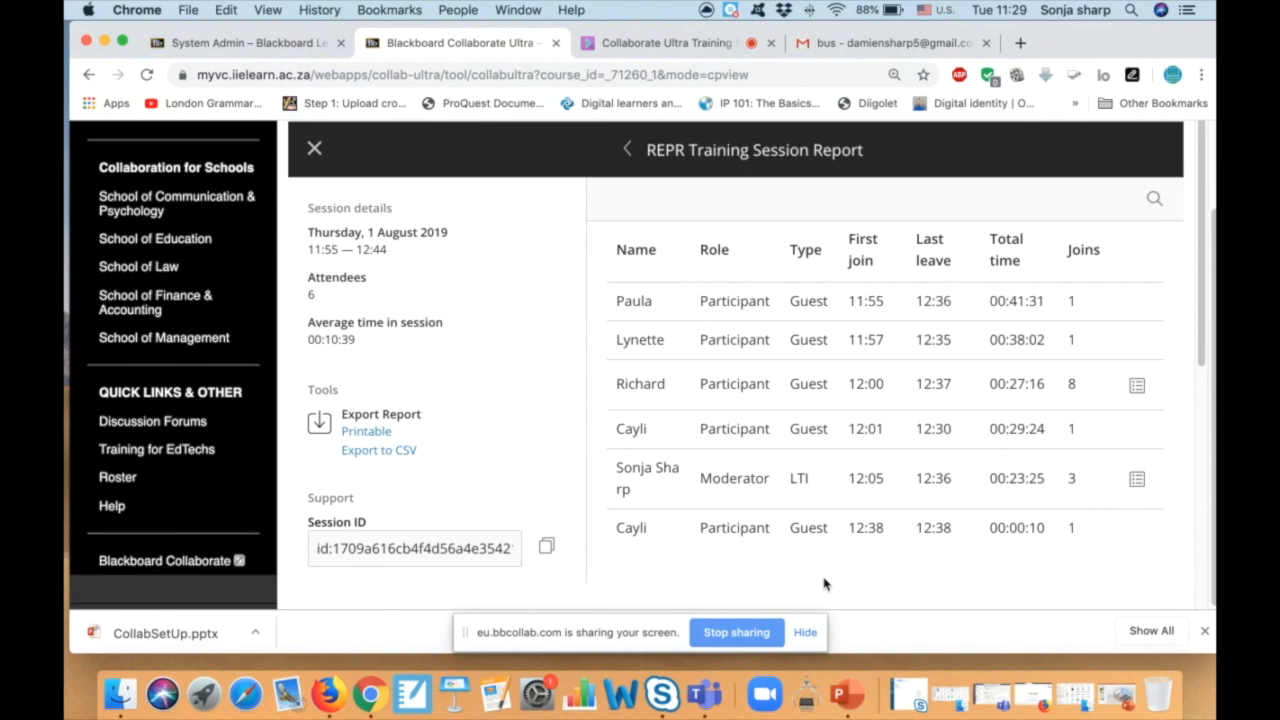
left_click(741, 638)
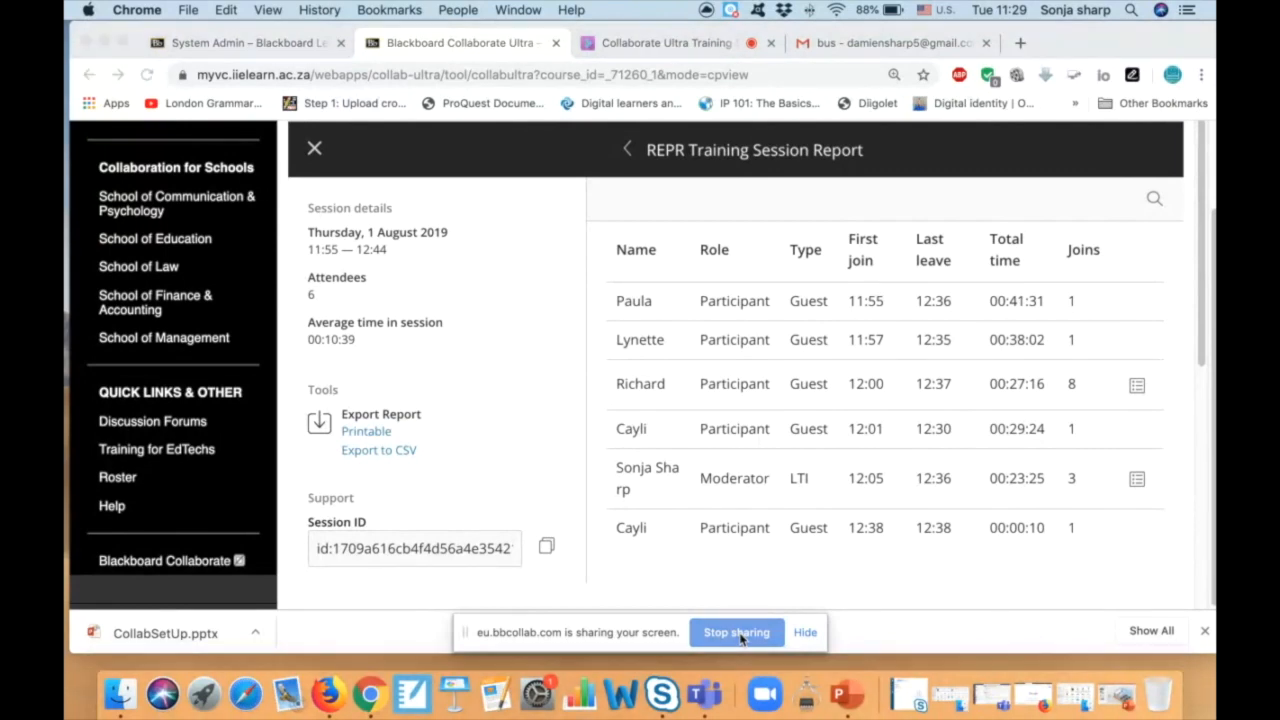
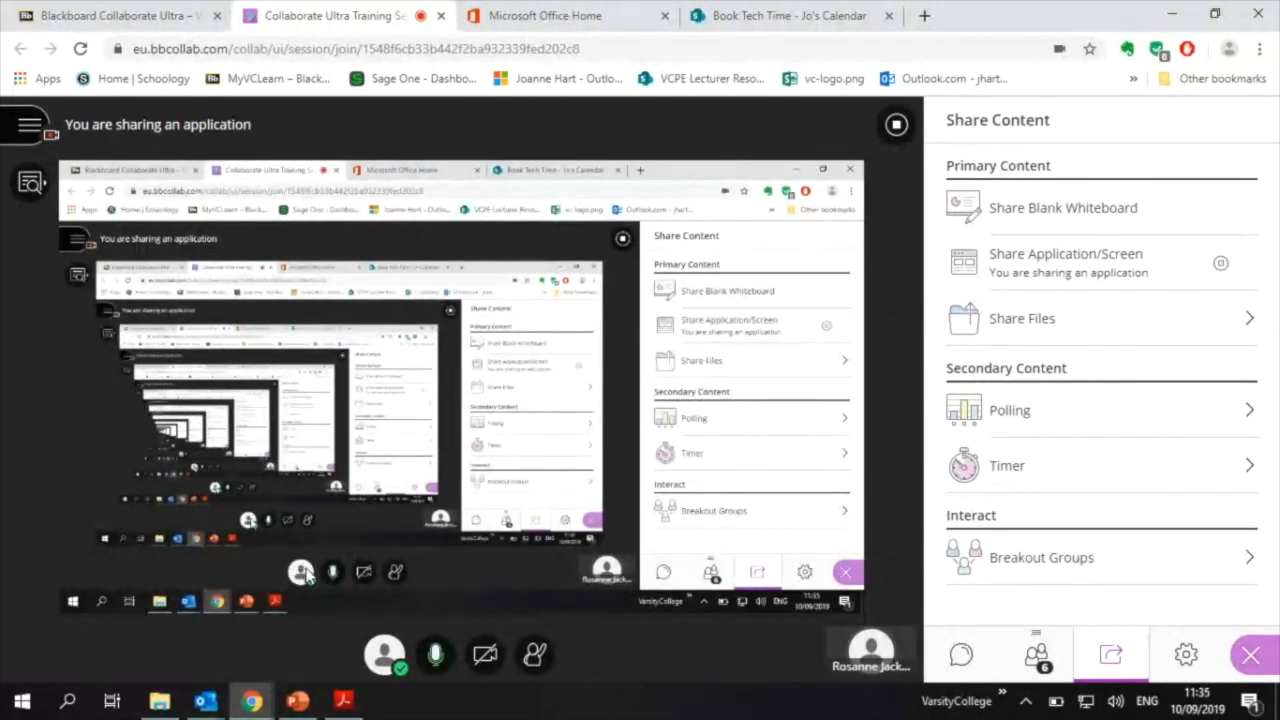
- Look over the status and feedback options in My Status and Settings, and close them again
left_click(385, 656)
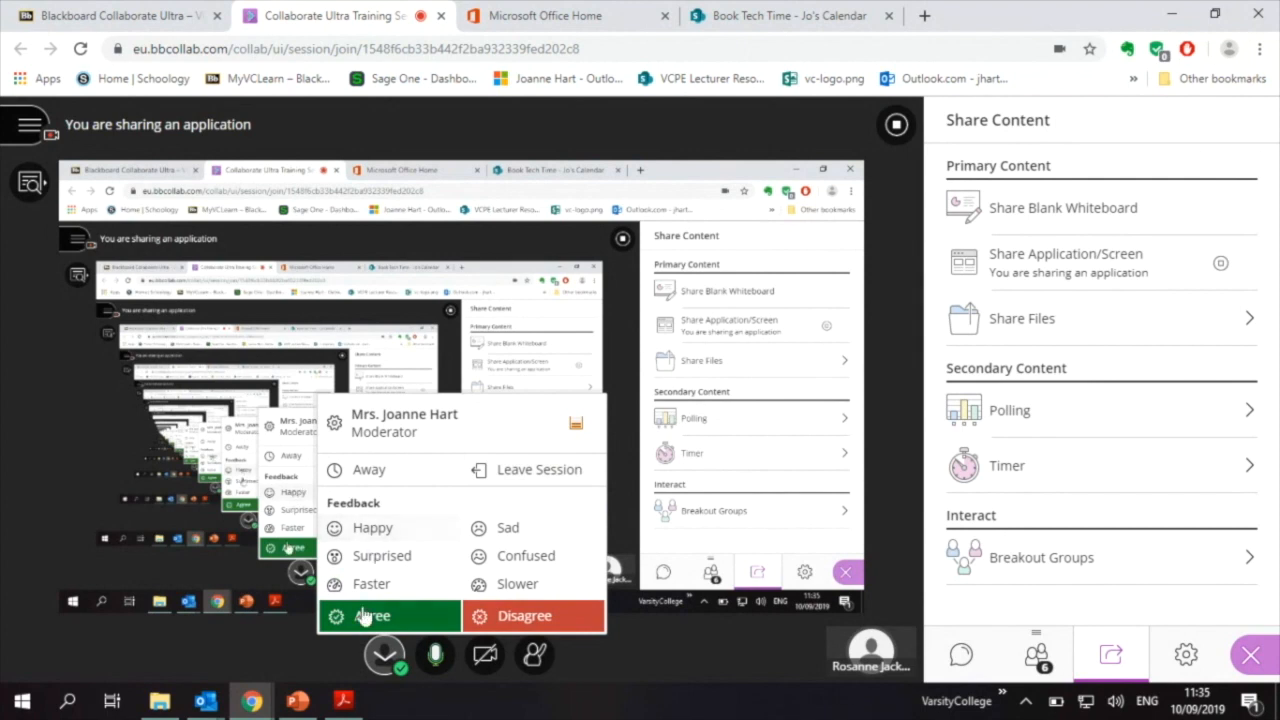
left_click(385, 656)
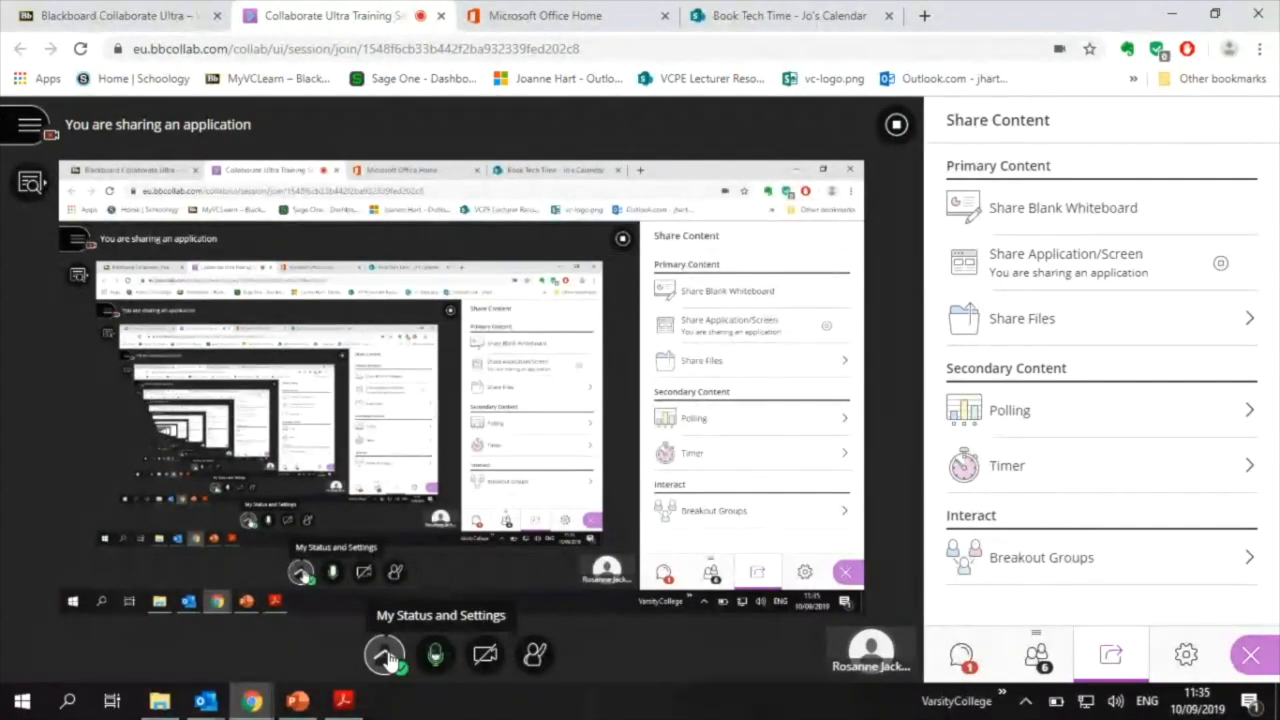
- Try the view controls on the shared content: zoom in, zoom out, actual size and best fit
left_click(32, 185)
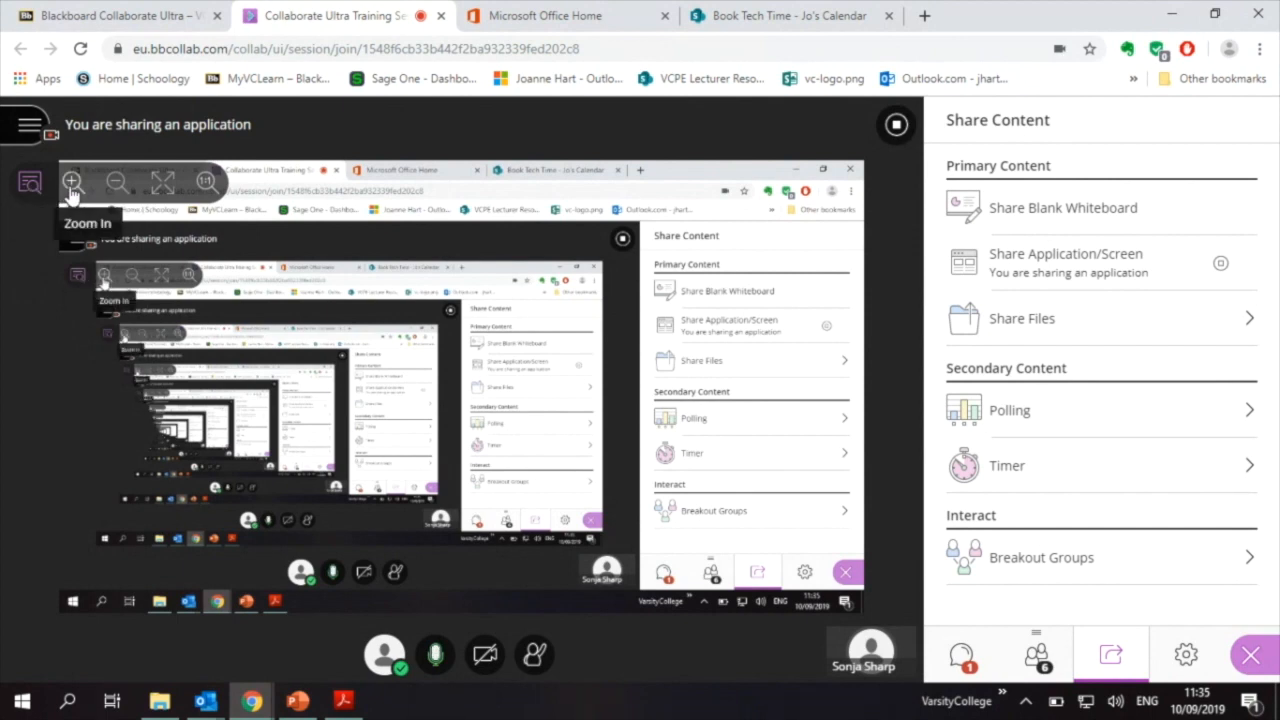
left_click(72, 188)
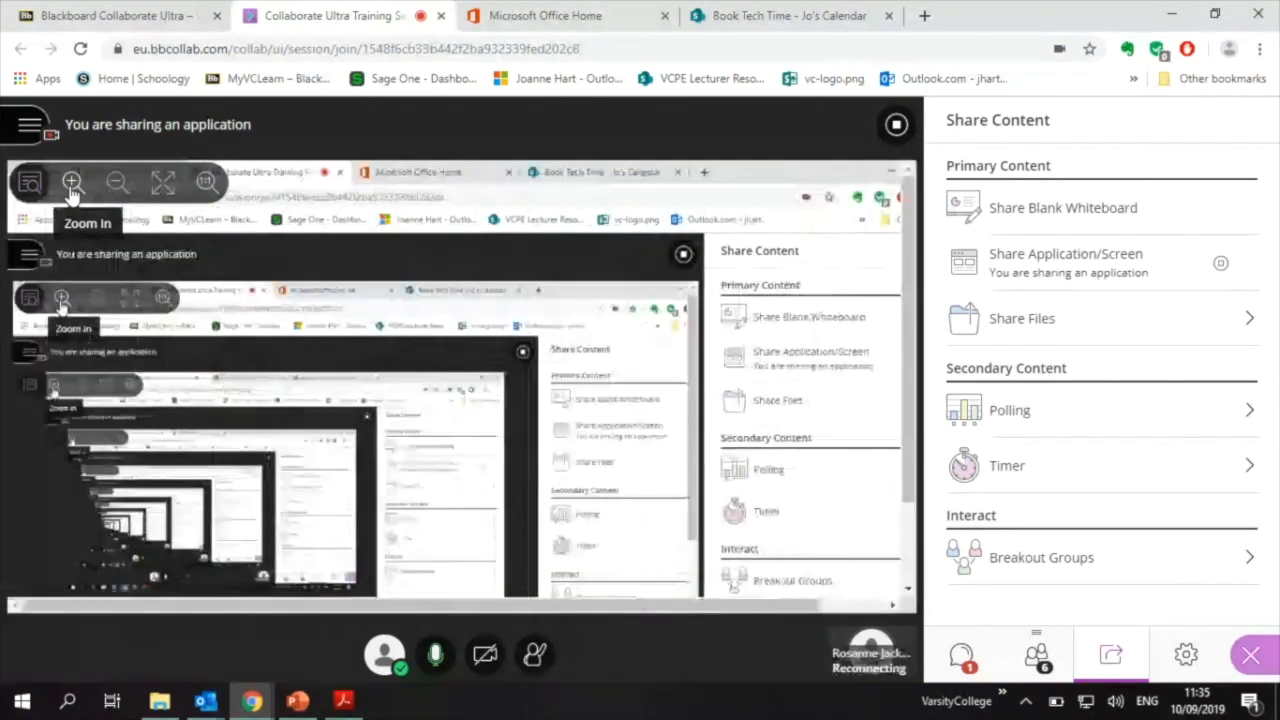
left_click(115, 184)
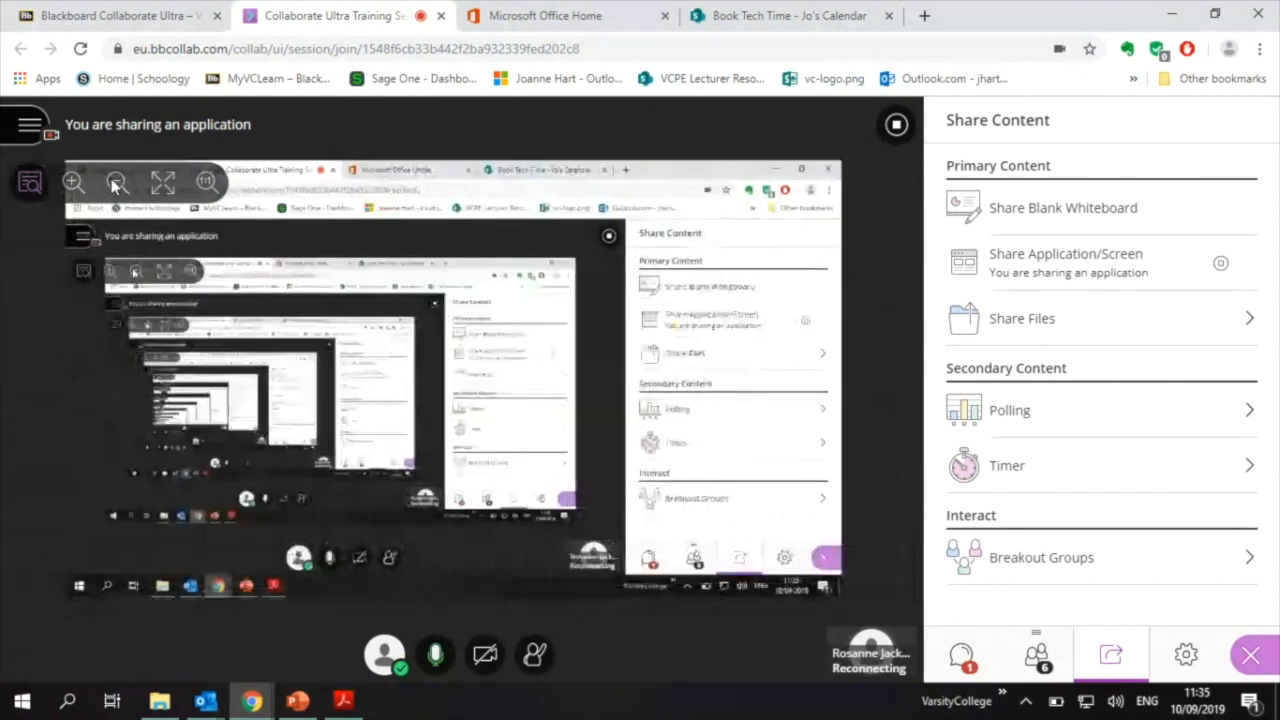
left_click(206, 184)
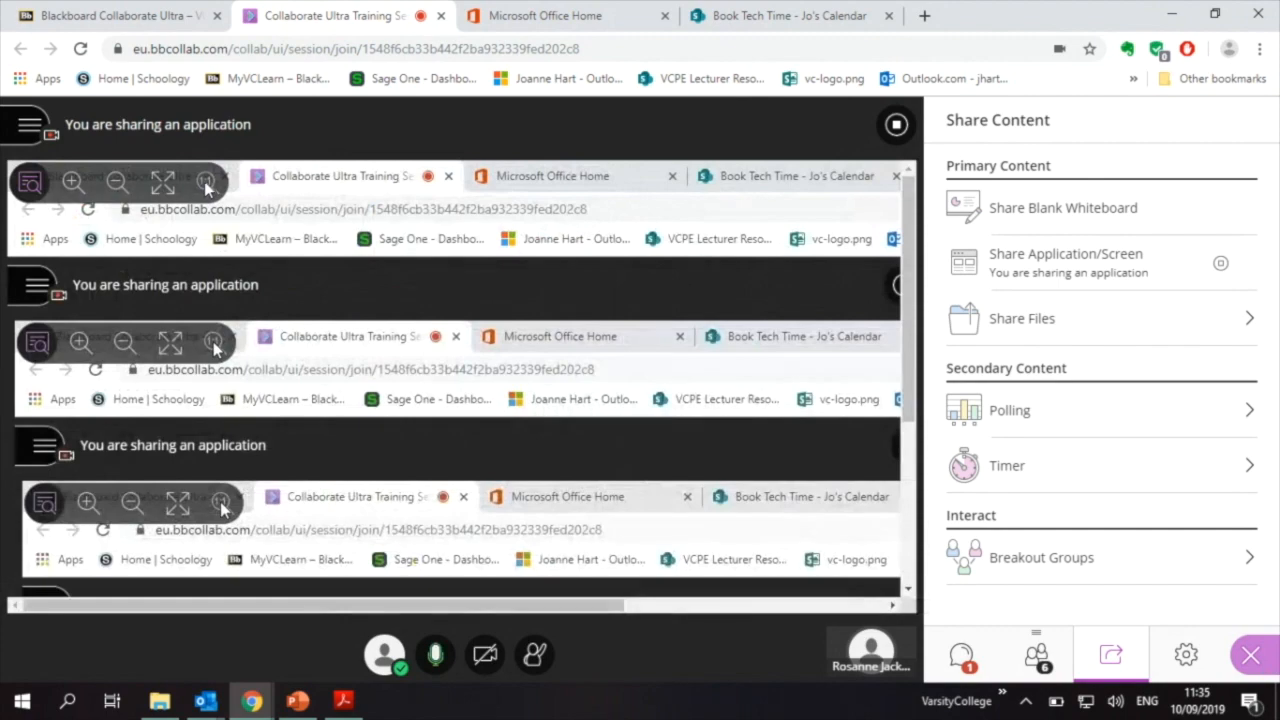
left_click(163, 182)
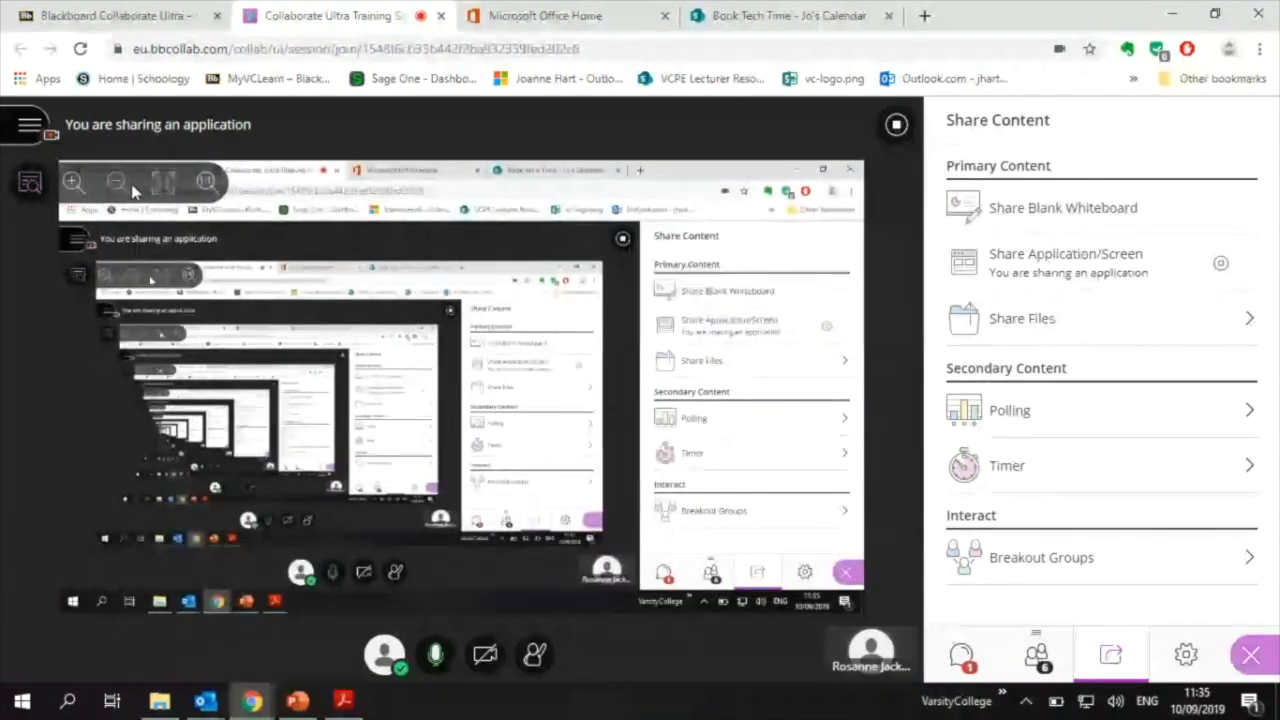
left_click(72, 184)
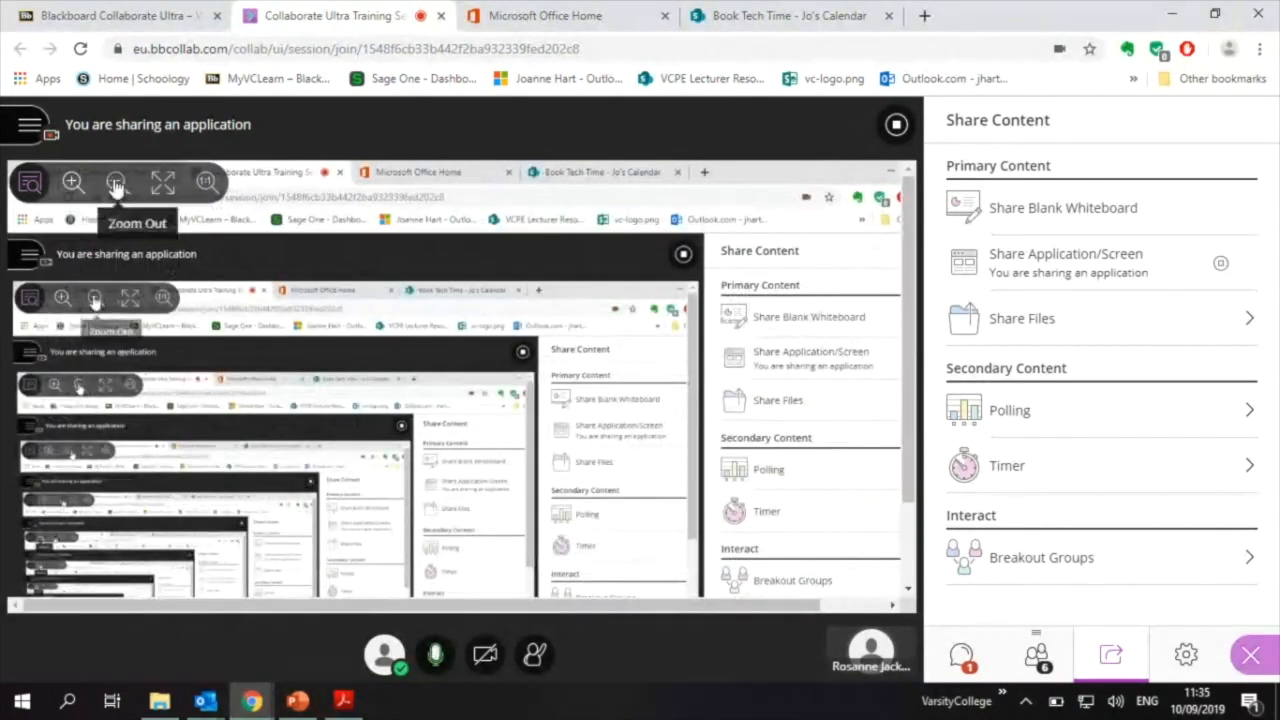
left_click(117, 183)
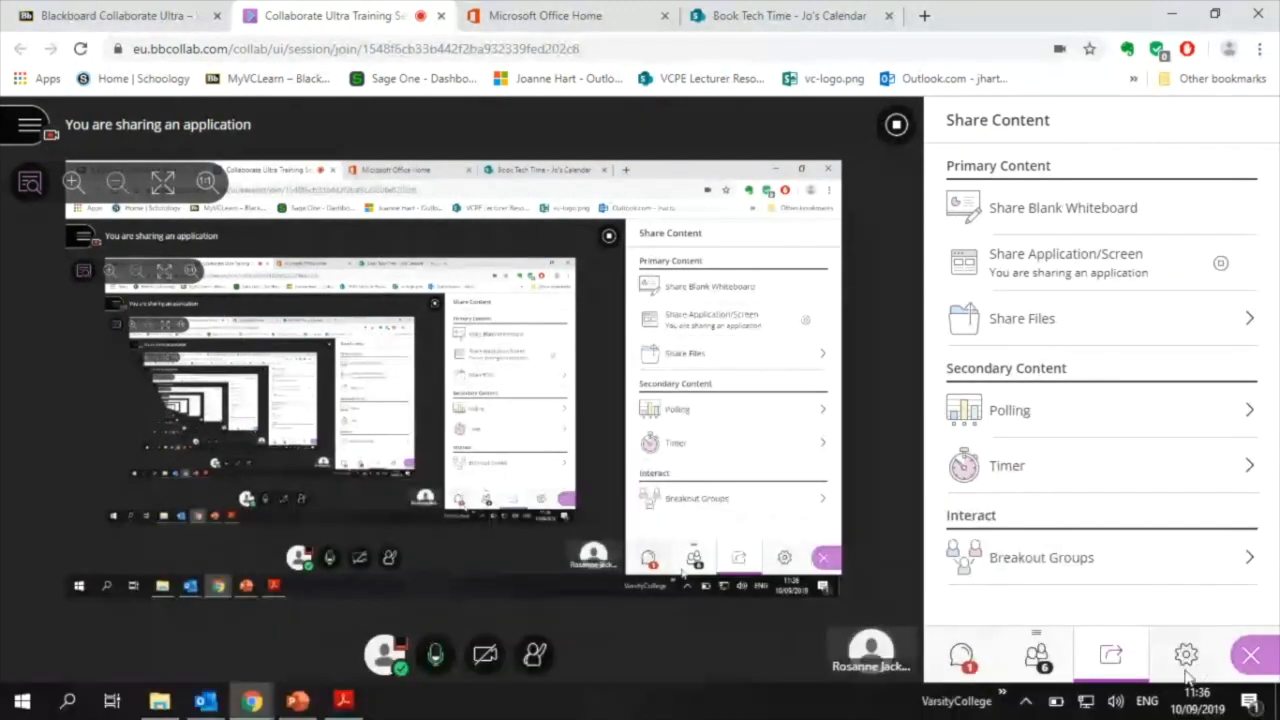
- Collapse and reopen the Collaborate panel, and review the Audio and Video Settings in My Settings
left_click(1250, 658)
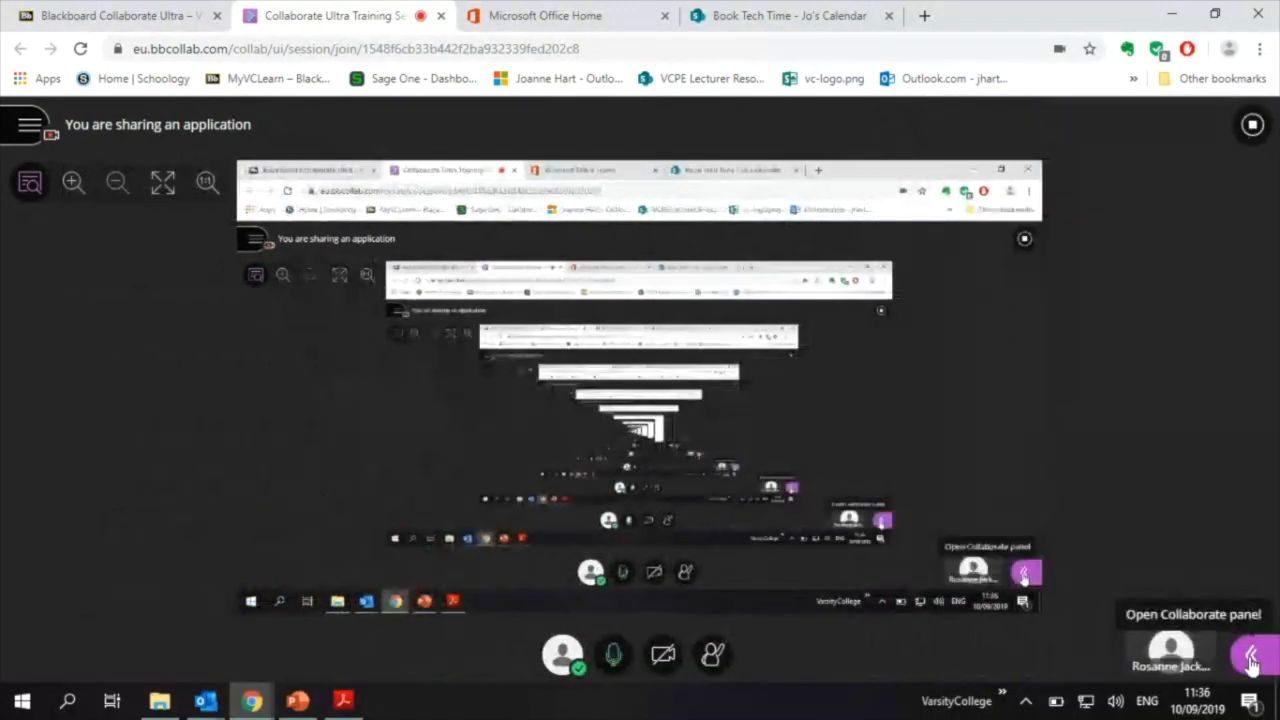
left_click(1250, 658)
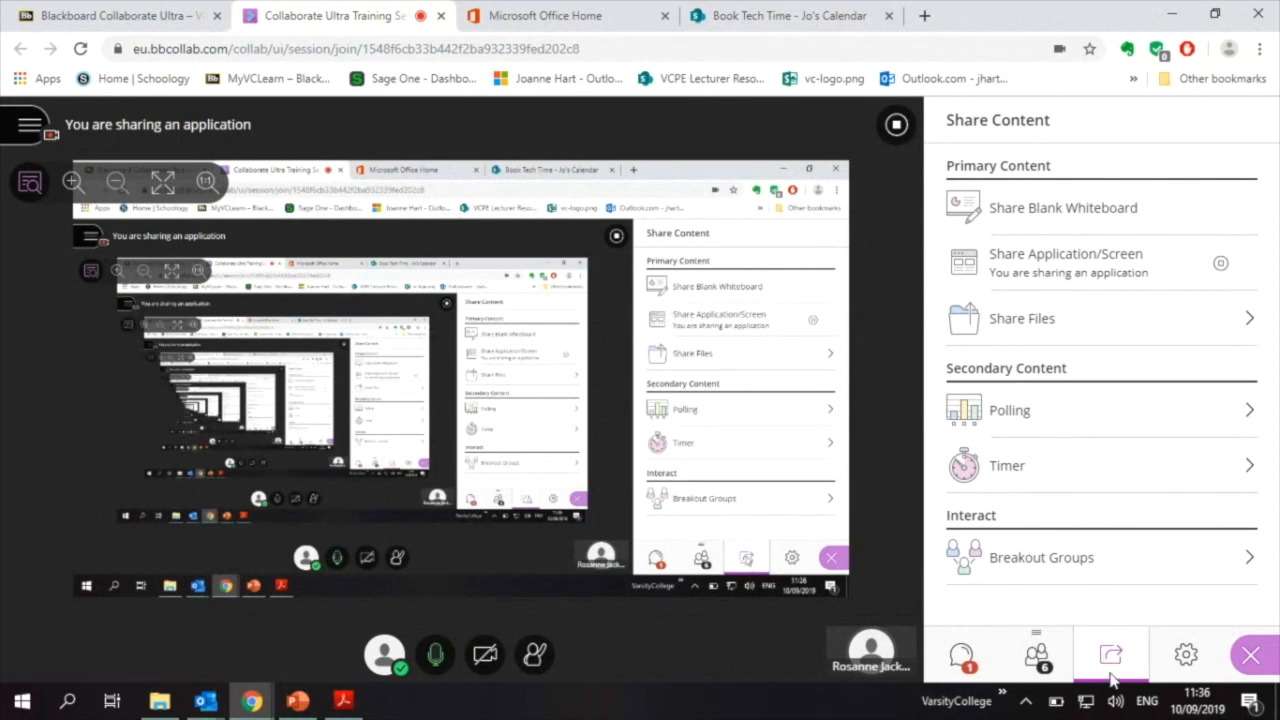
left_click(1186, 655)
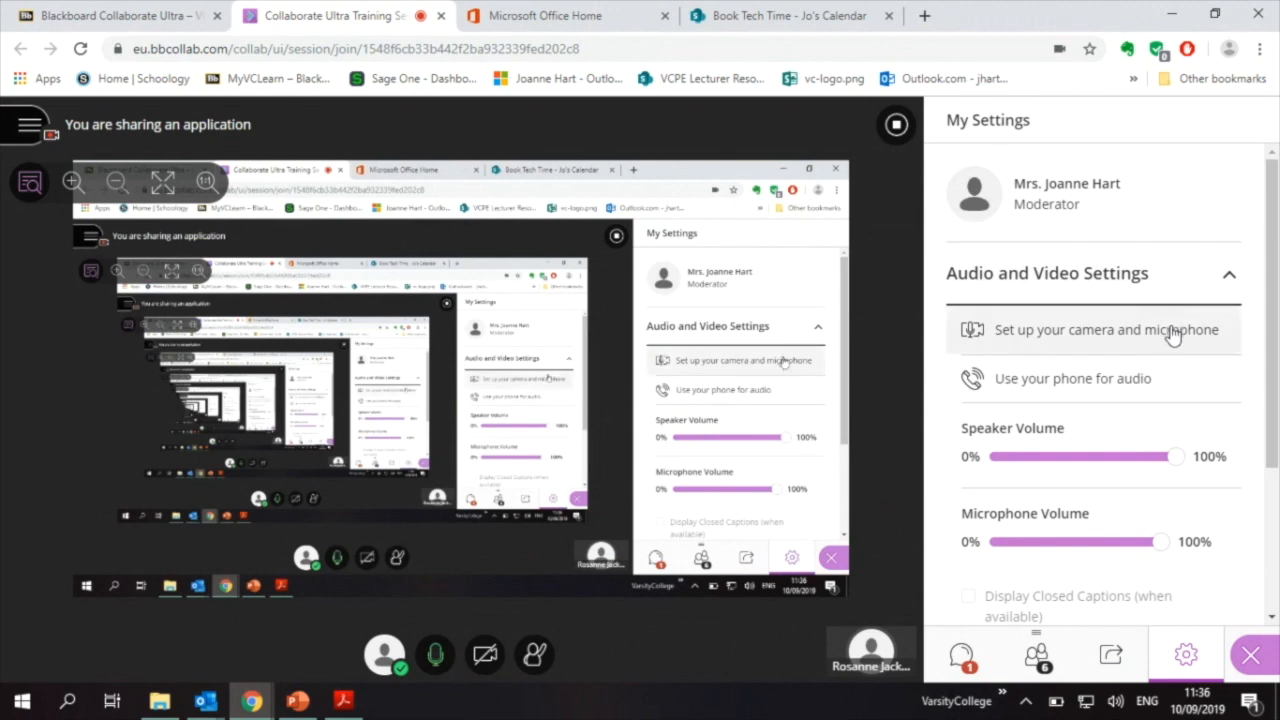
scroll(1195, 410, "down", 2)
scroll(1200, 424, "down", 1)
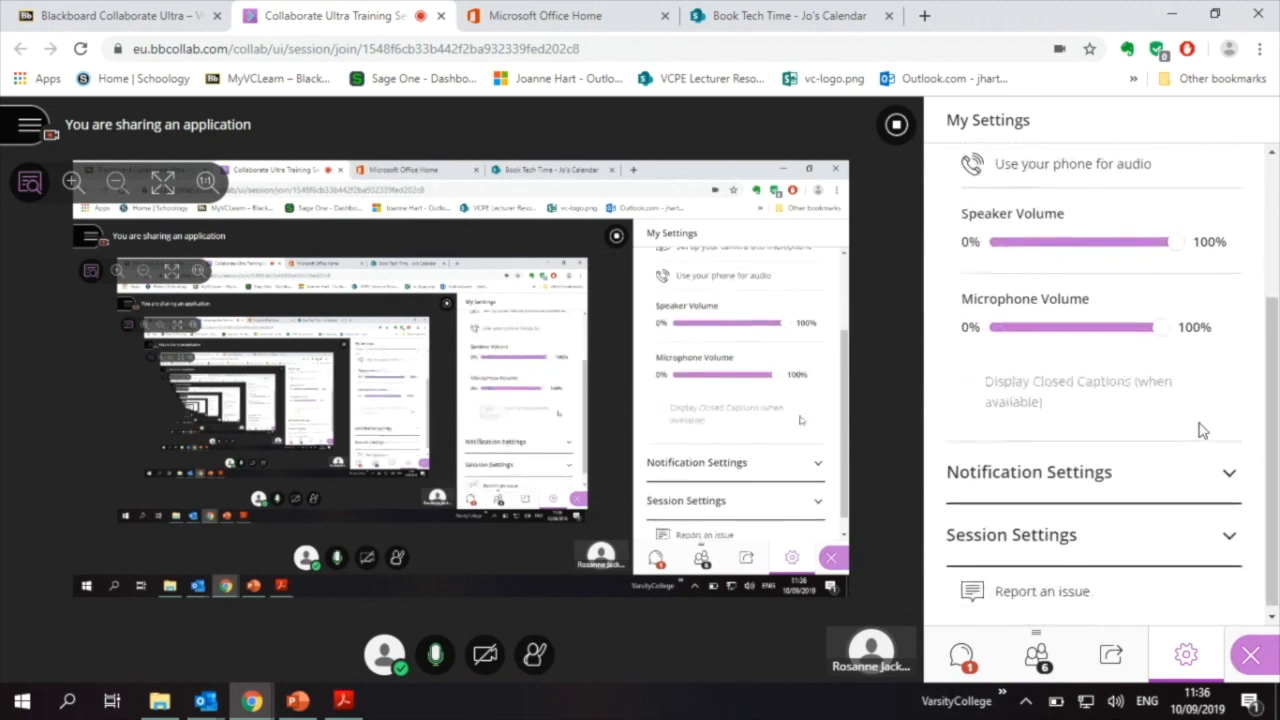
scroll(1206, 406, "up", 4)
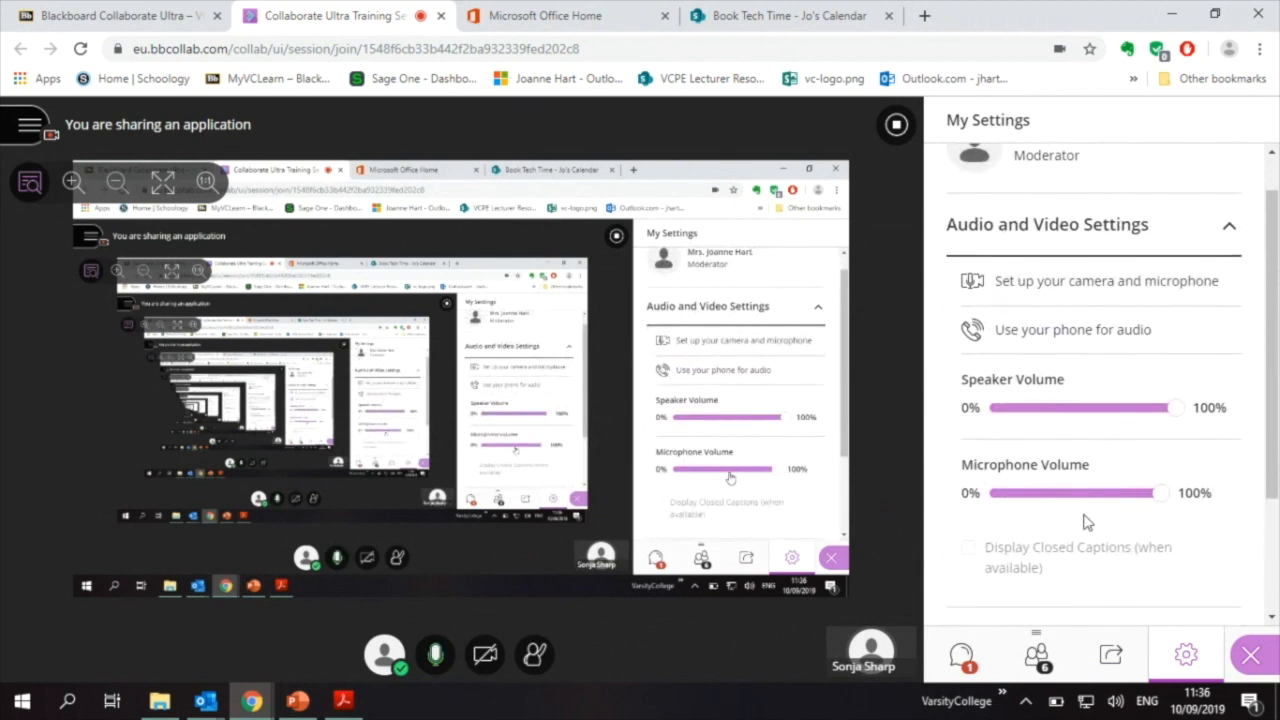
scroll(1085, 530, "down", 3)
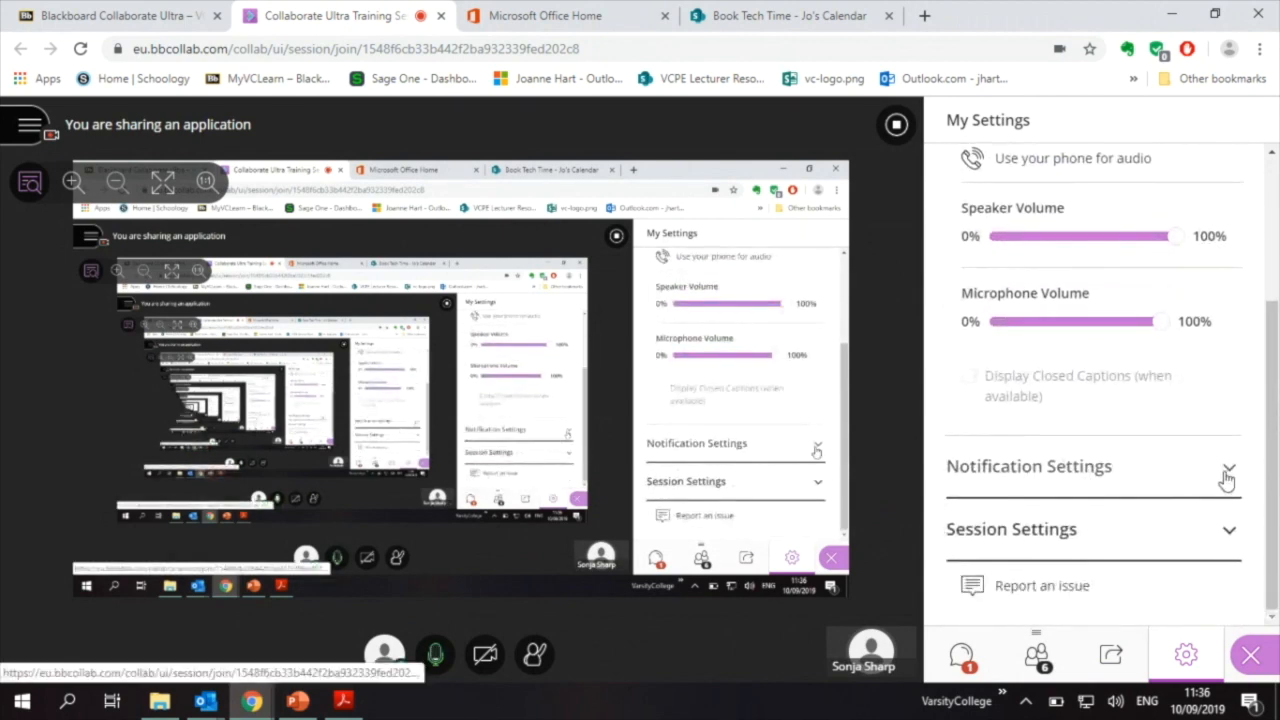
- Expand the Notification Settings and review the notification options for joining, chat messages, closed captioning and raised hands
left_click(1226, 481)
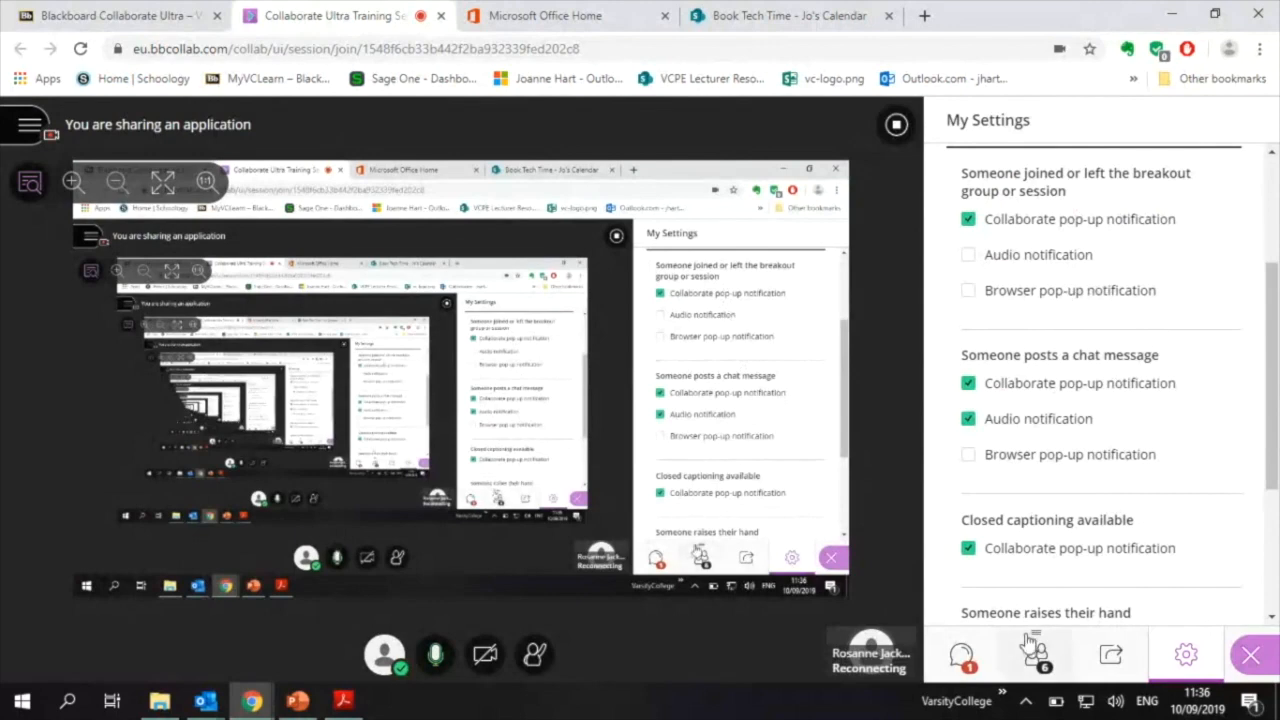
scroll(1050, 550, "down", 3)
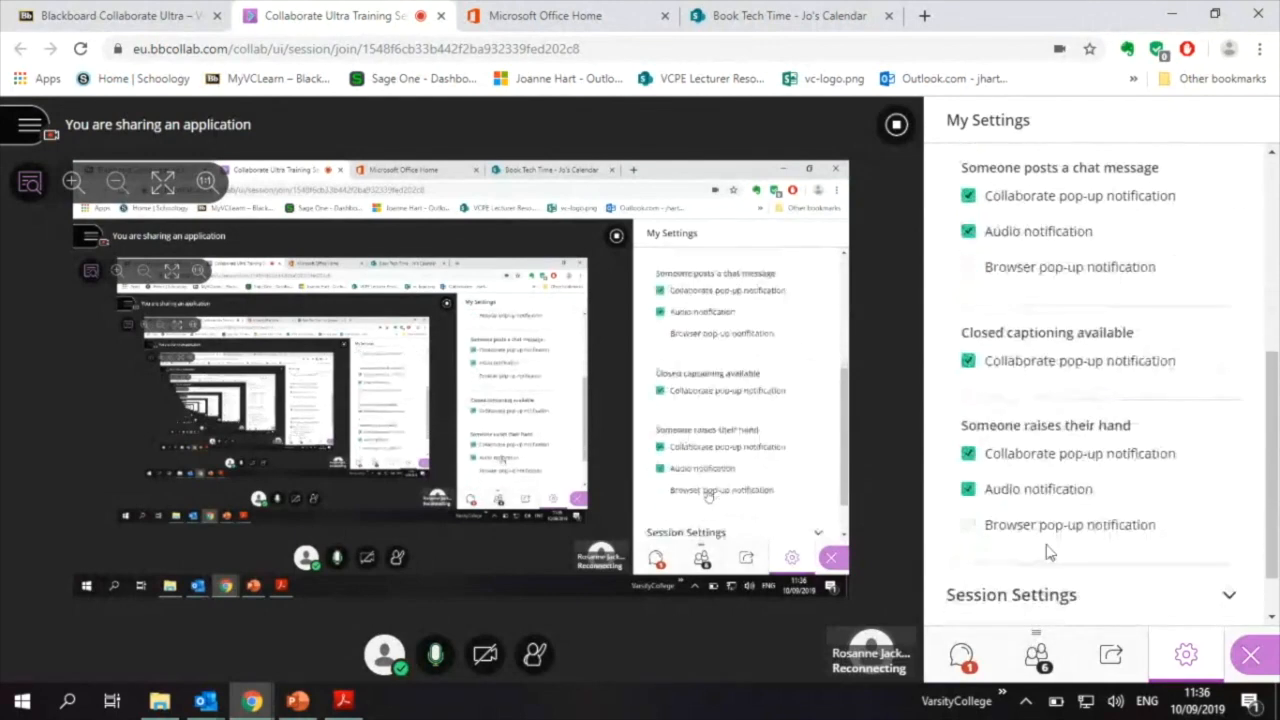
scroll(1050, 550, "down", 1)
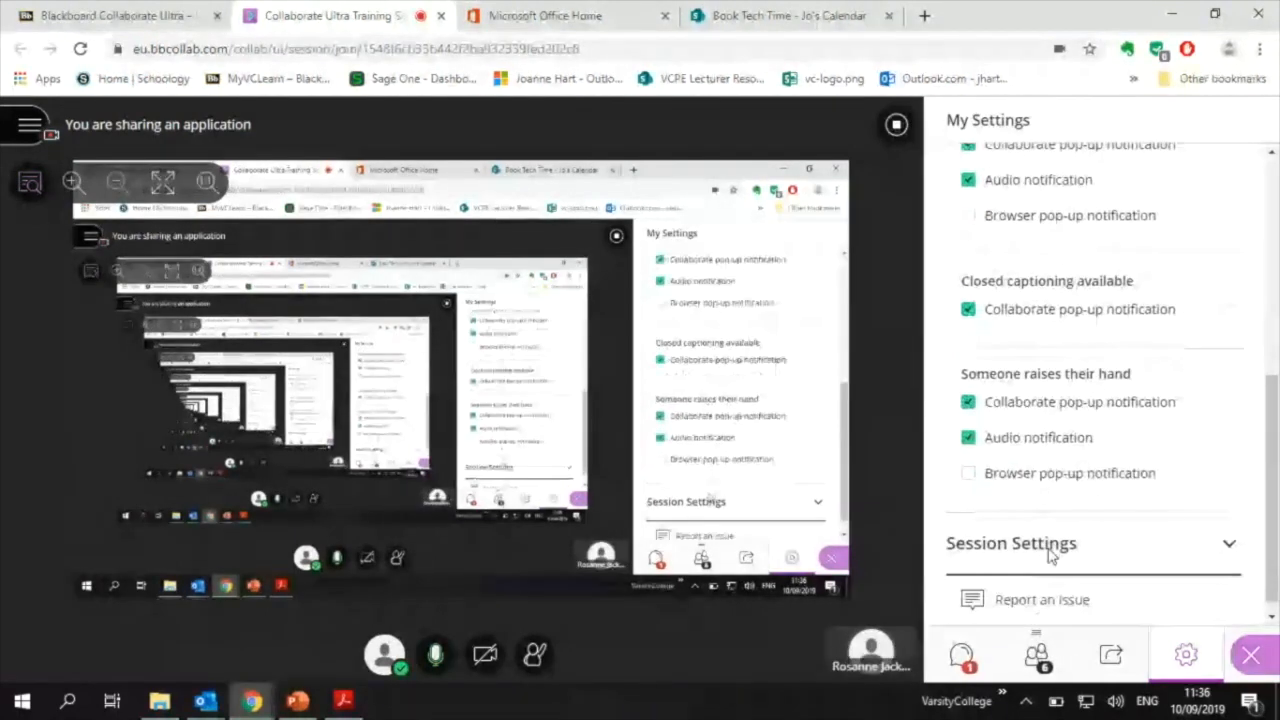
- Review the participant permissions in Session Settings and expand the Audio and Video Settings again
left_click(1228, 532)
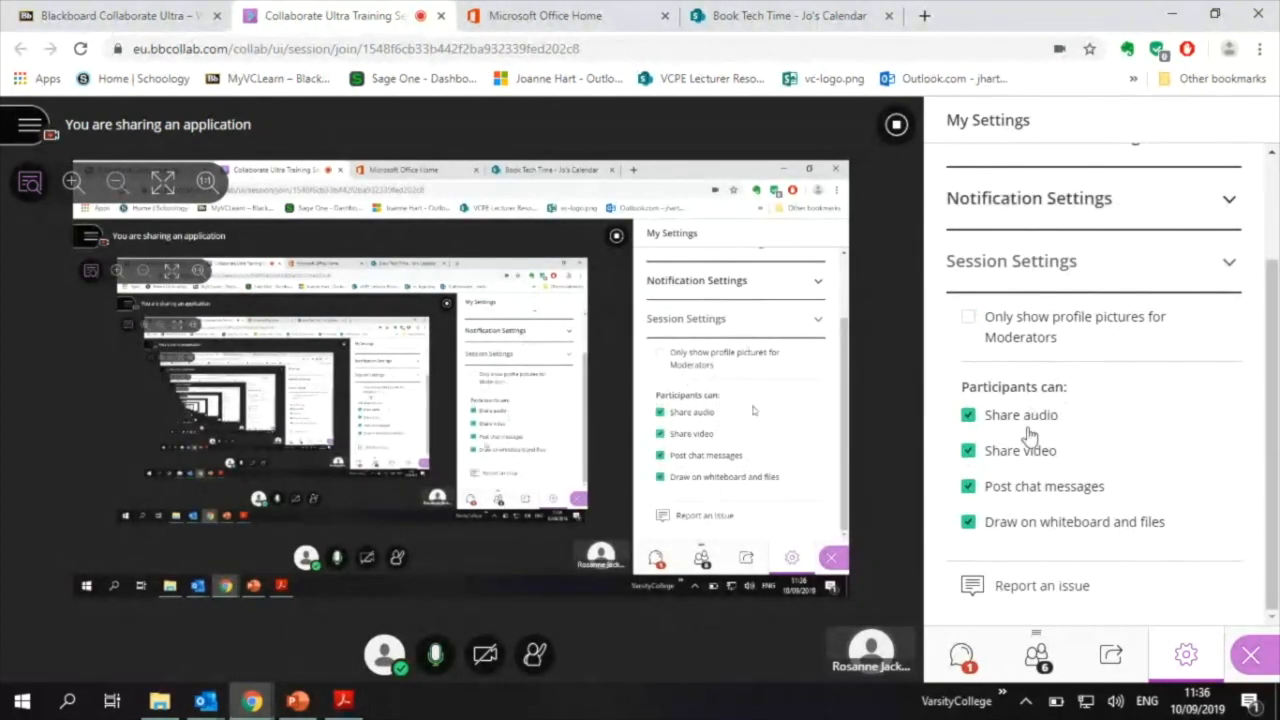
scroll(1072, 580, "up", 3)
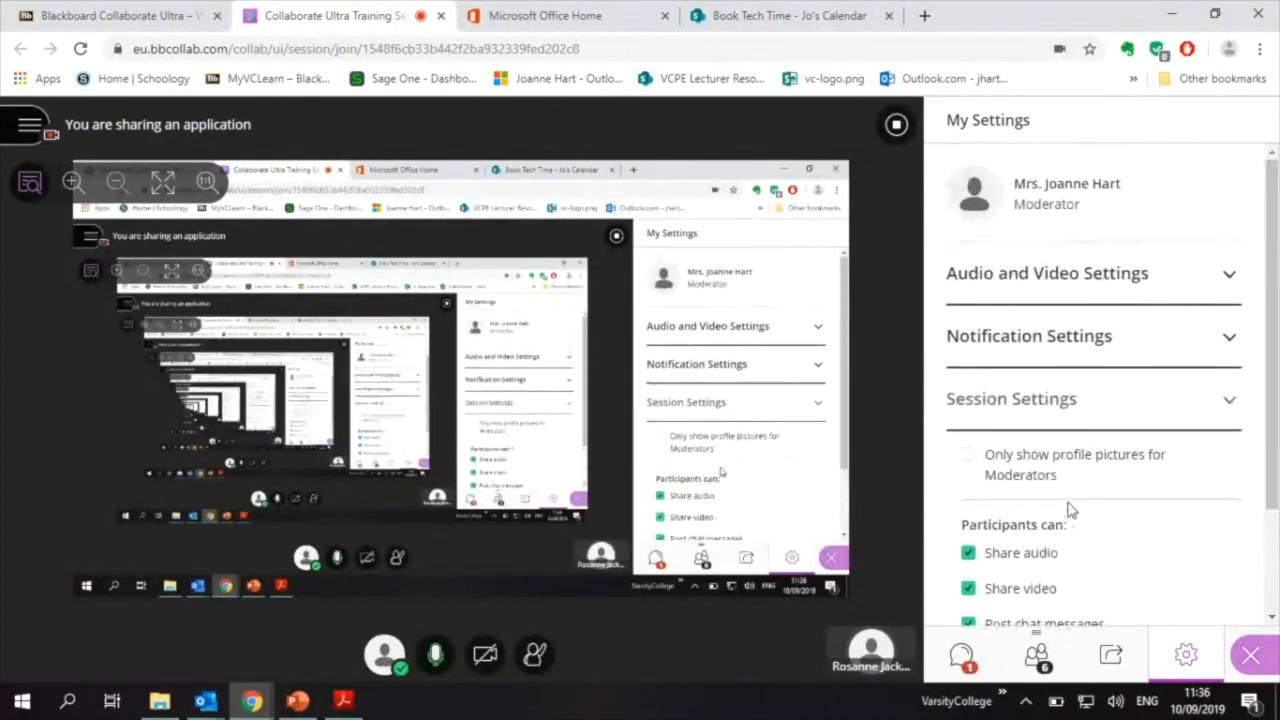
left_click(1232, 277)
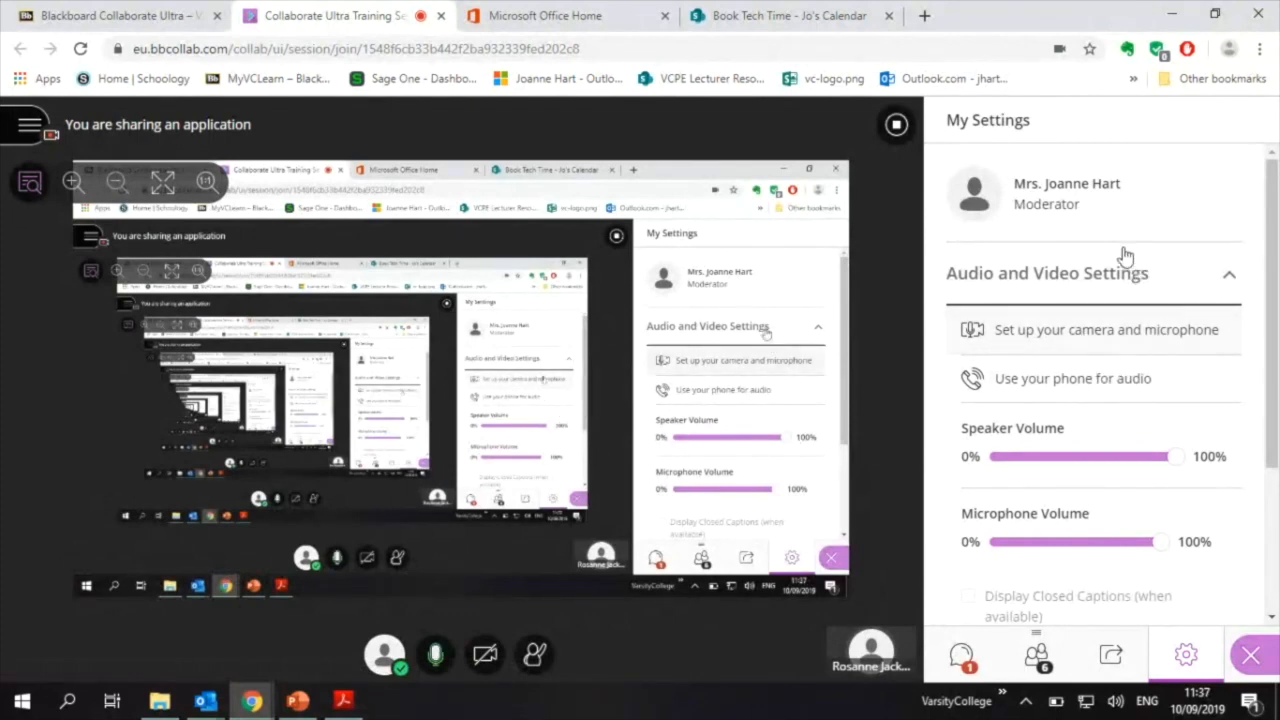
- Upload Profile1.png from the Pictures folder as the new profile picture
left_click(974, 199)
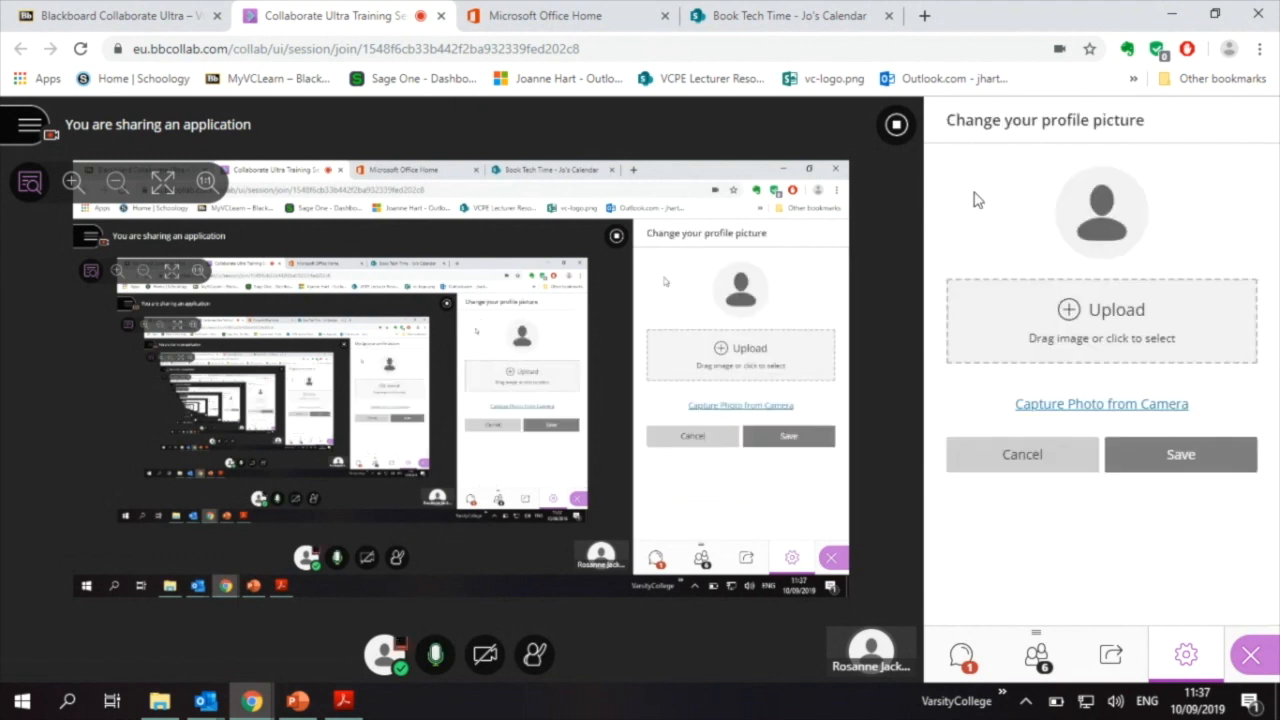
left_click(1108, 313)
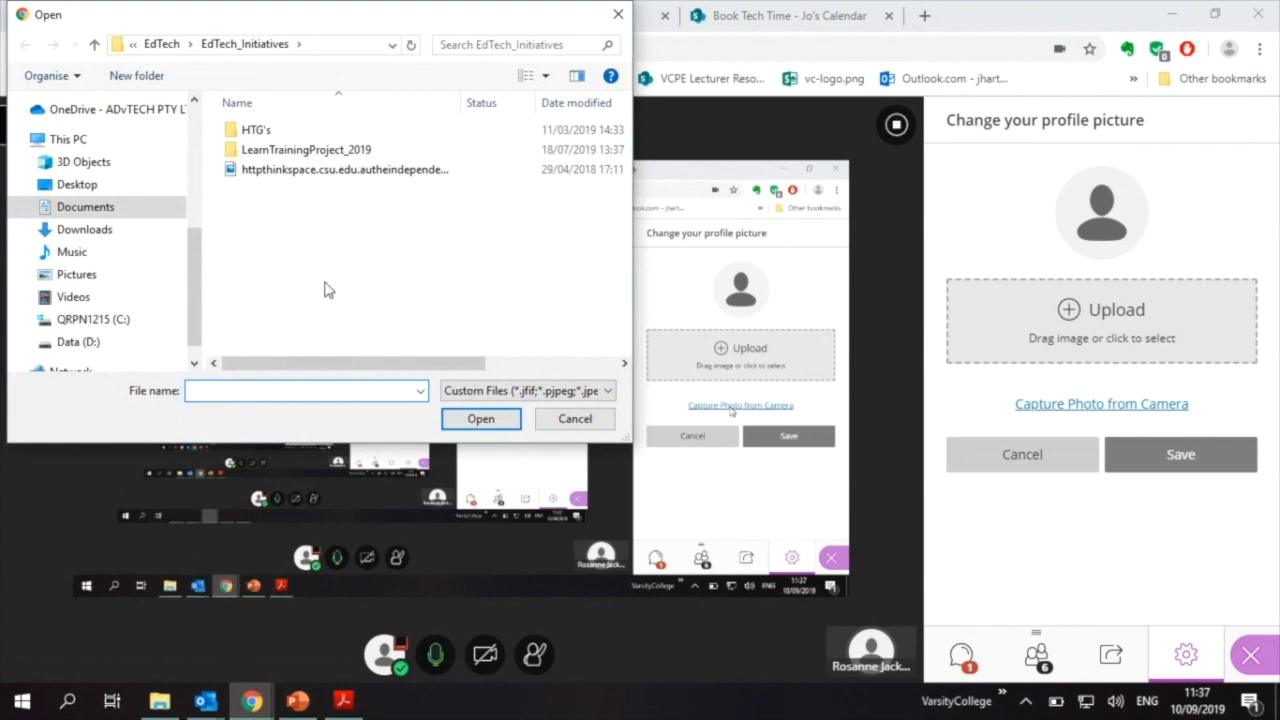
left_click(65, 278)
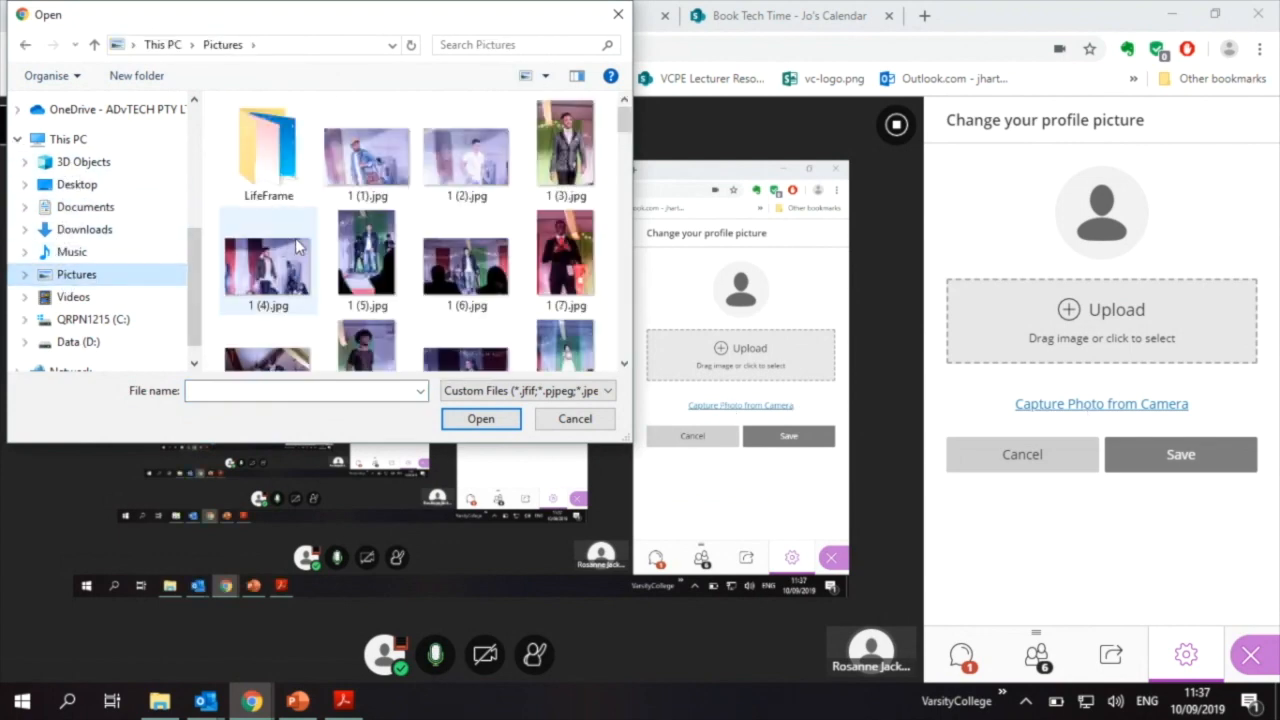
scroll(330, 255, "down", 10)
scroll(339, 265, "down", 15)
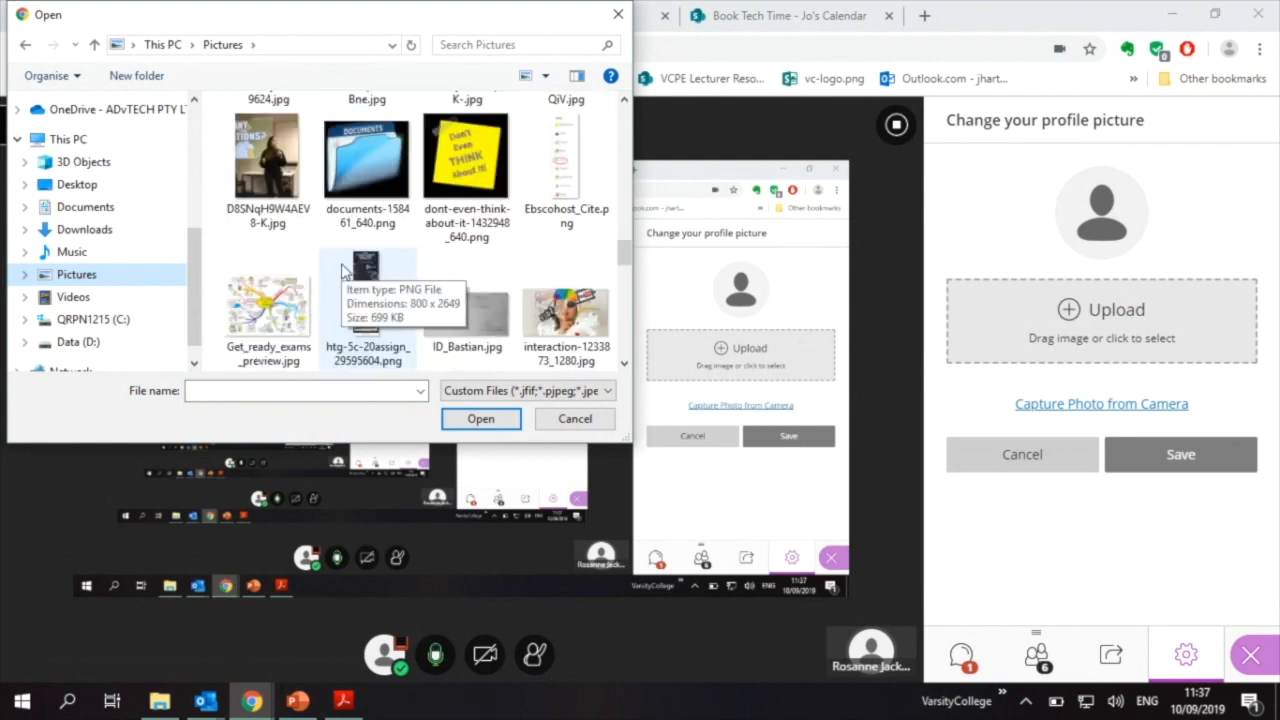
scroll(340, 270, "down", 5)
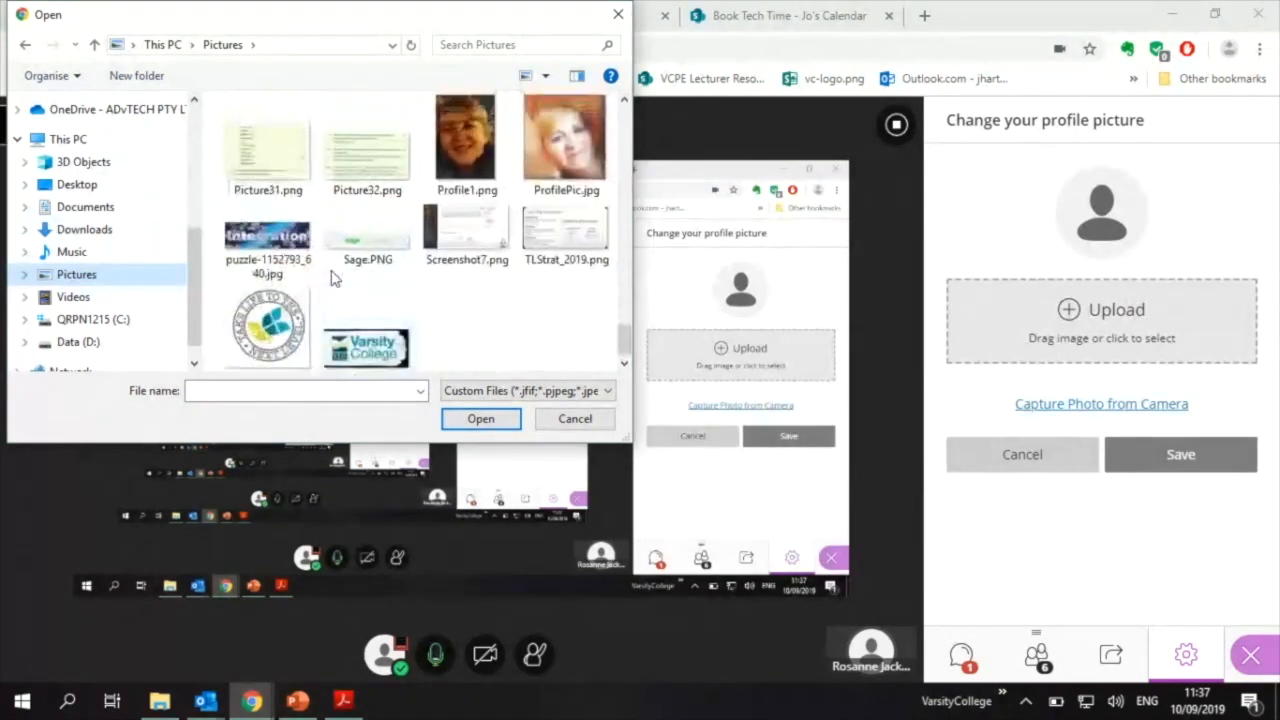
scroll(420, 280, "up", 2)
left_click(466, 228)
left_click(476, 418)
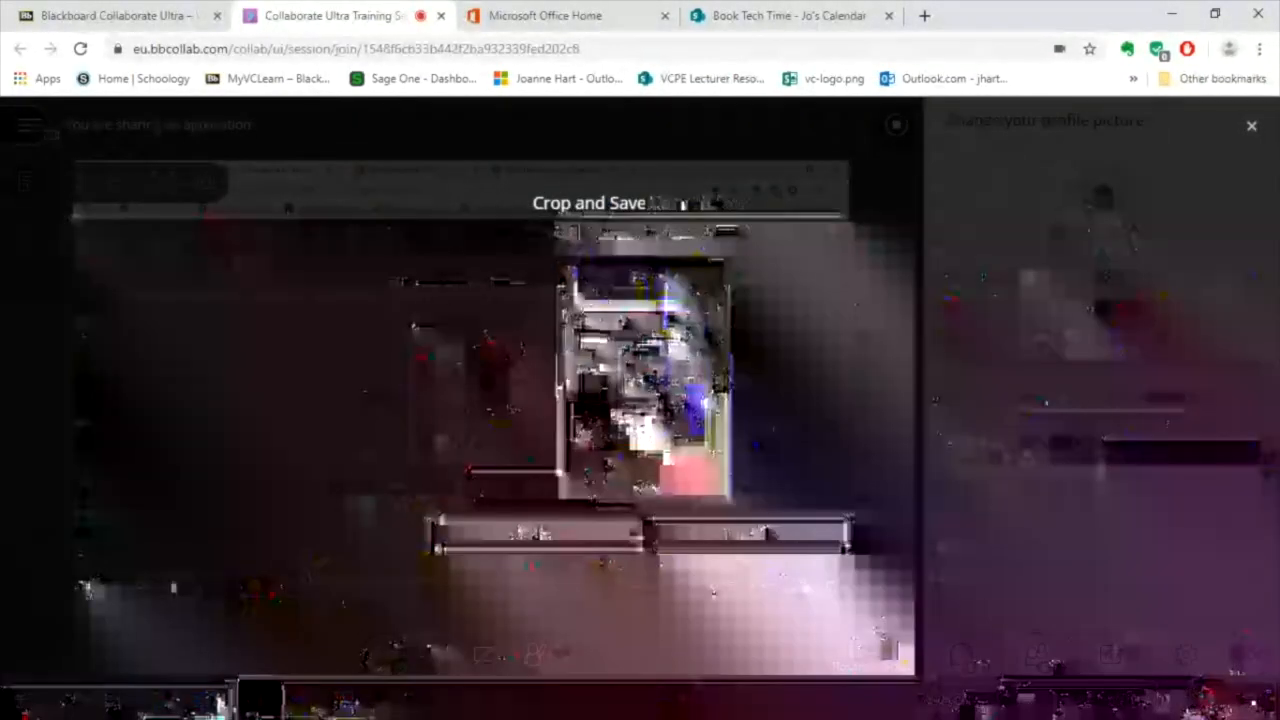
- Crop the uploaded picture around the face, accept the crop and save it as the profile picture
left_click_drag(644, 376, 652, 335)
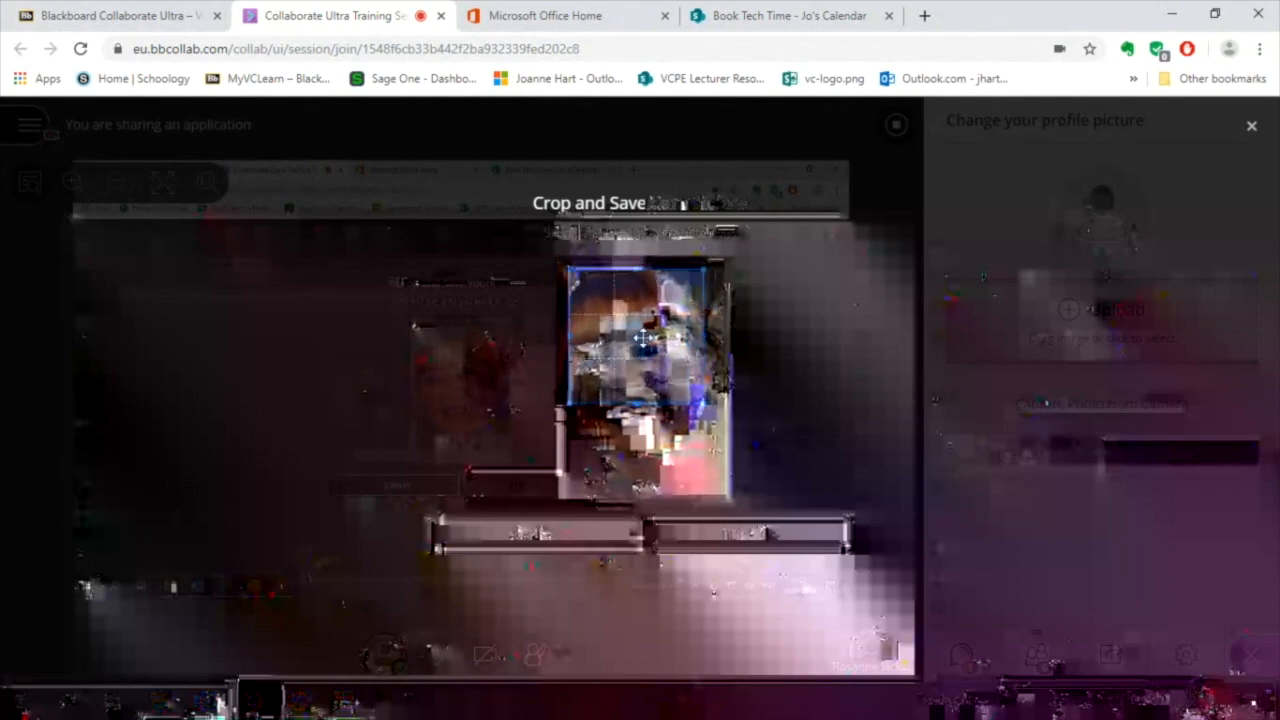
left_click_drag(634, 400, 634, 466)
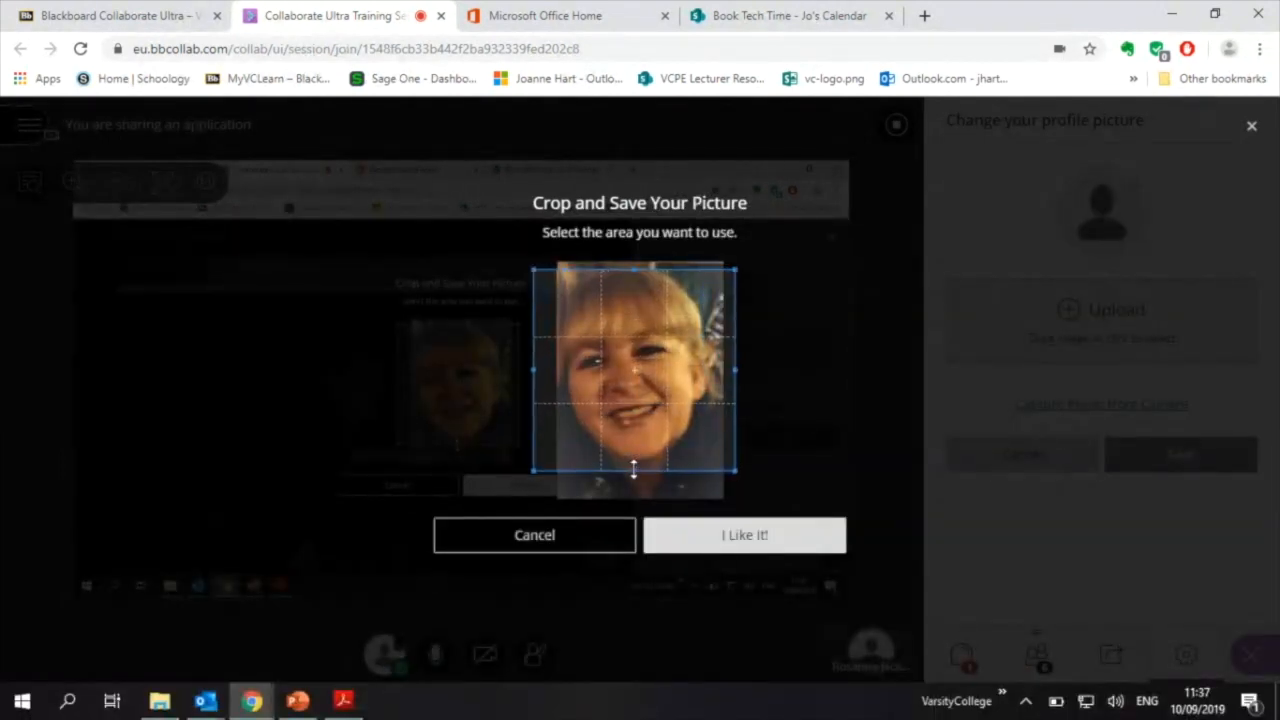
left_click(743, 537)
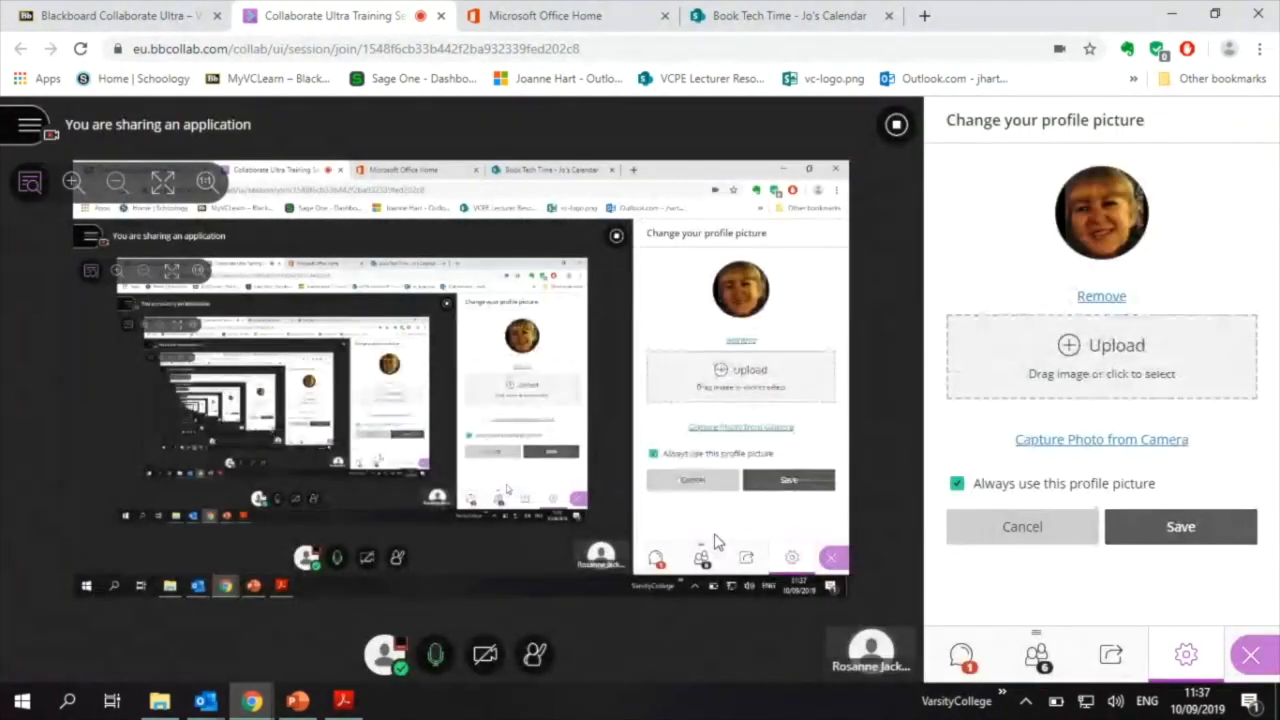
left_click(1186, 526)
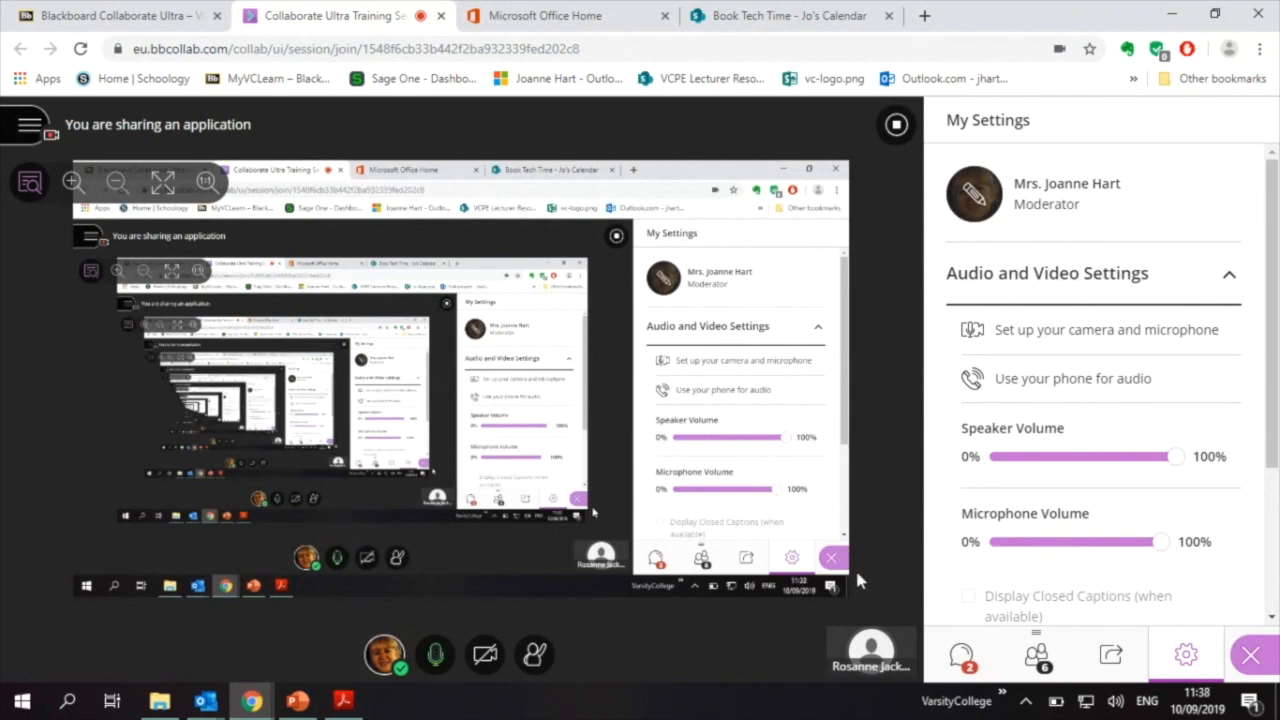
- Review the Everyone chat, glance at the attendee list, and show the emoji choices for chat messages
left_click(964, 658)
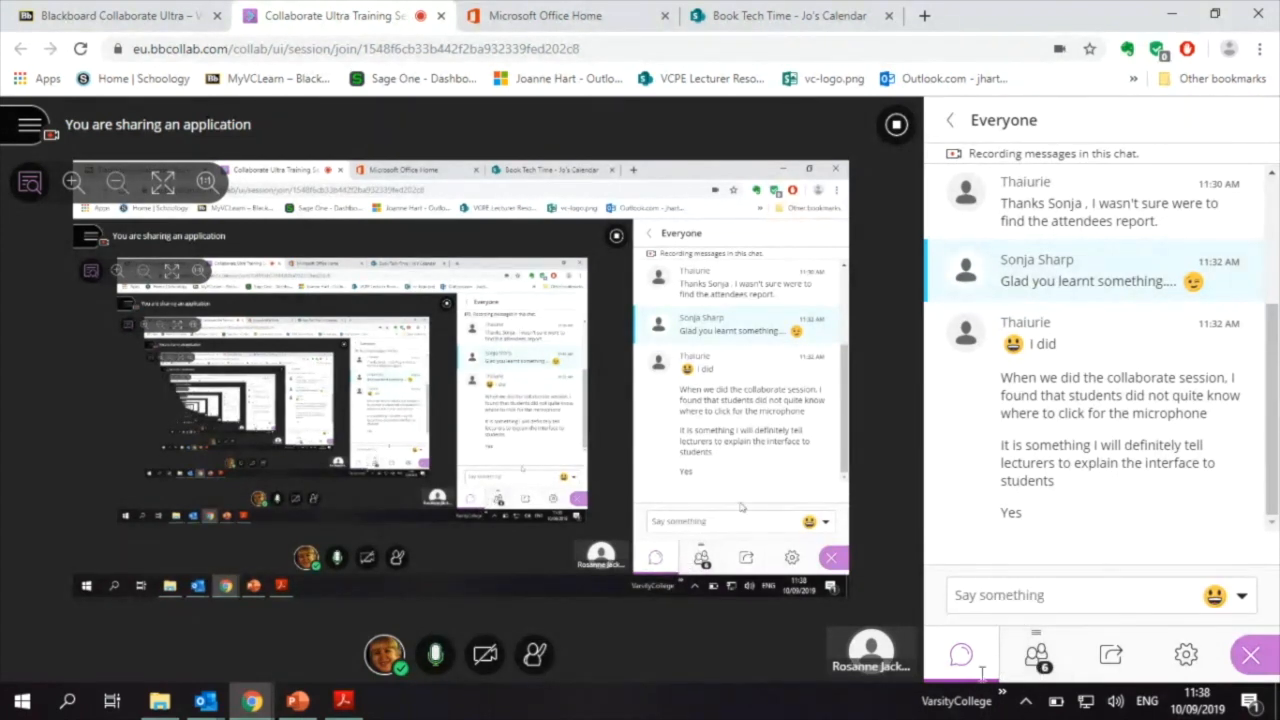
left_click(1037, 658)
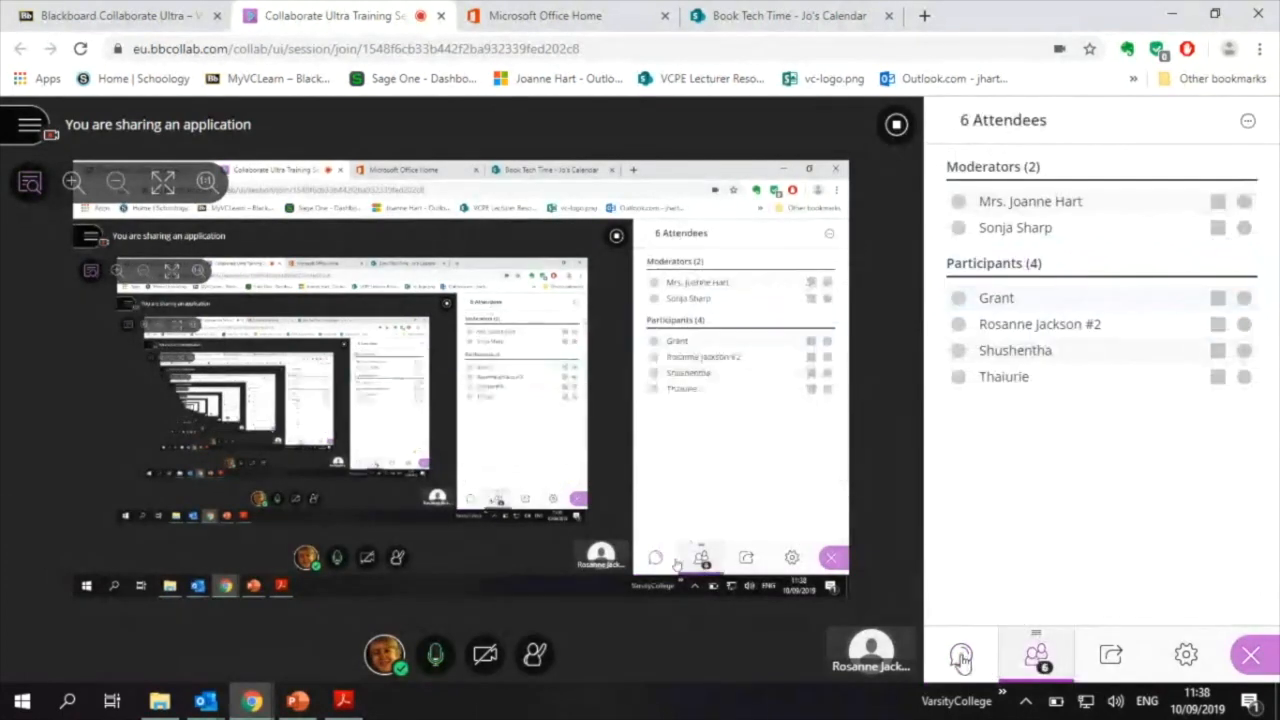
left_click(961, 655)
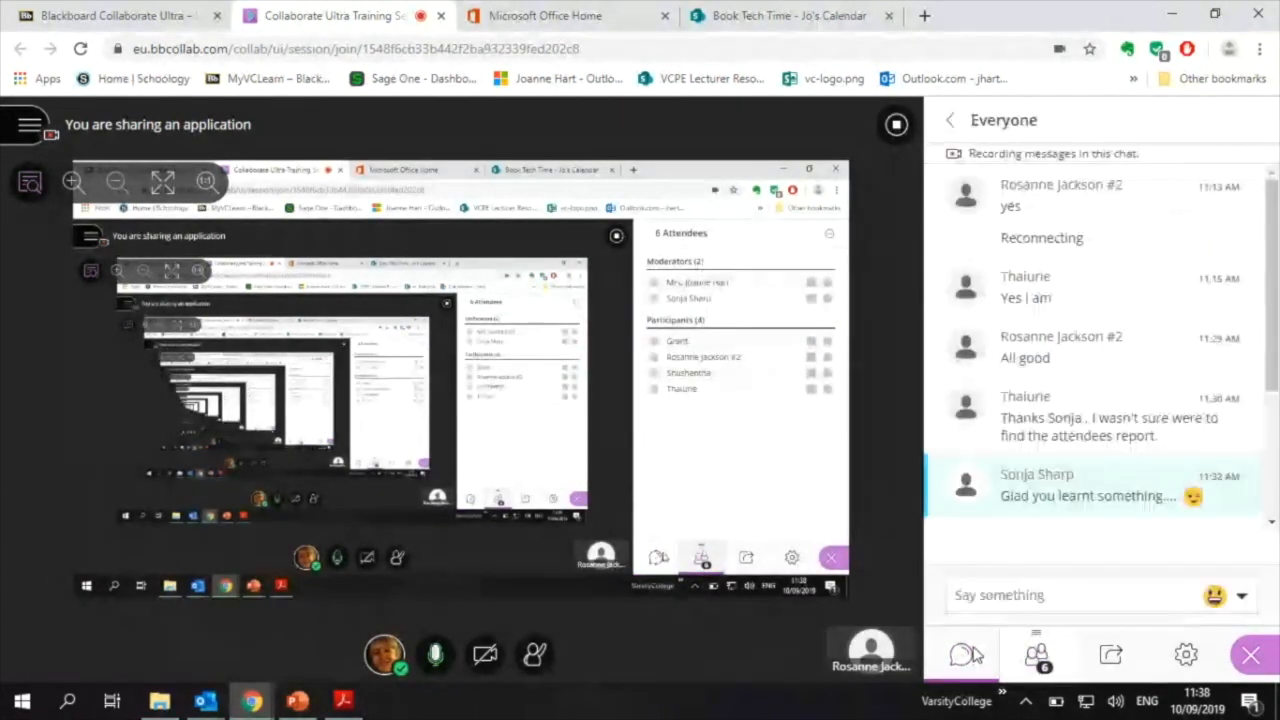
left_click(1215, 598)
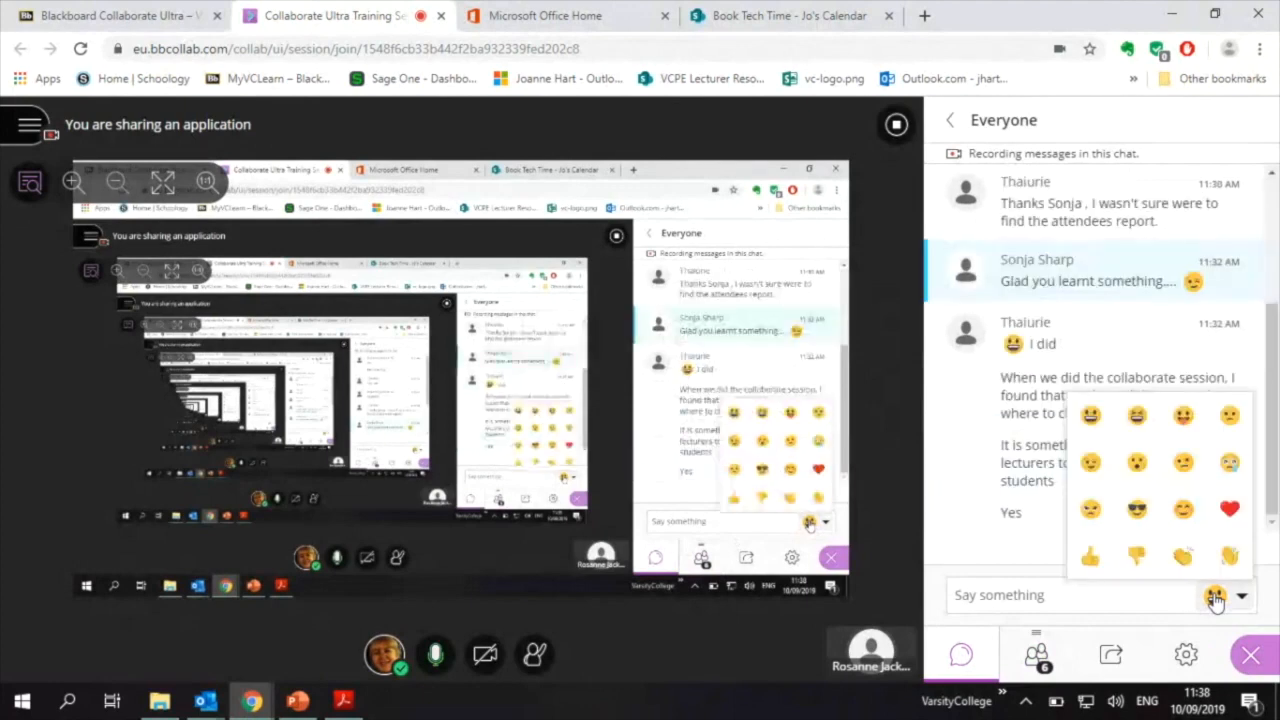
left_click(1162, 594)
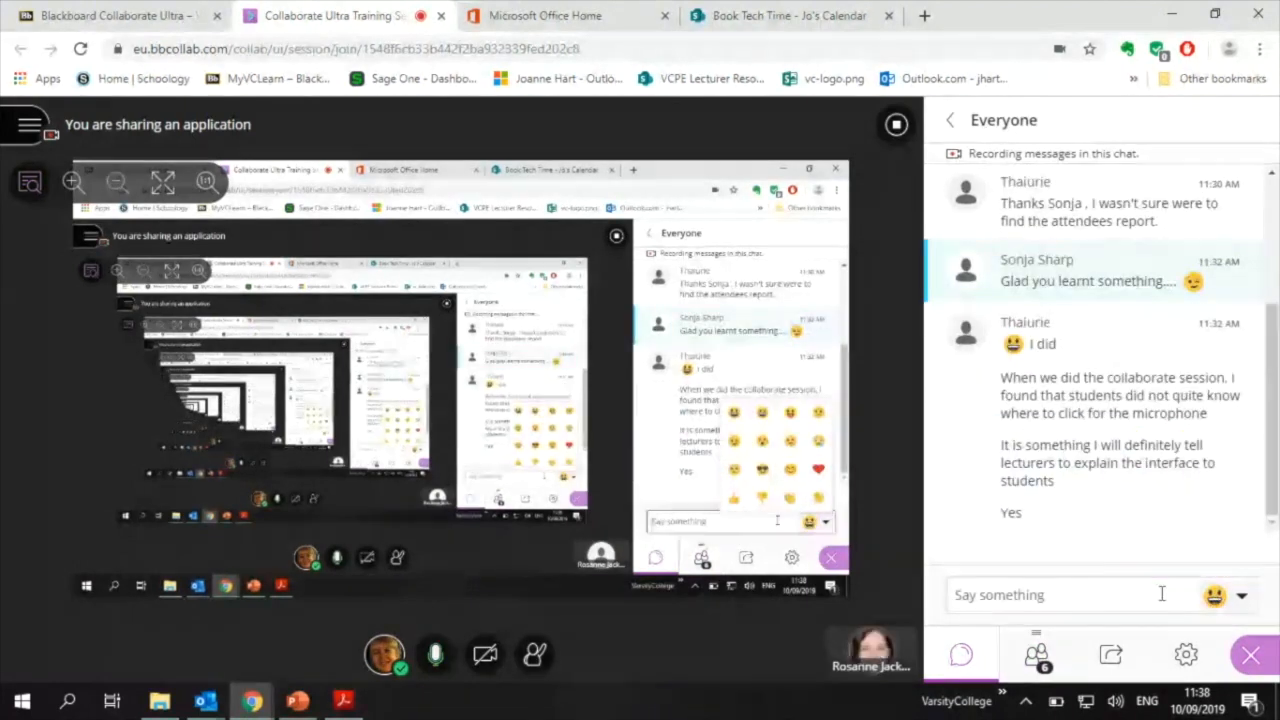
- Go through the available chat channels, viewing the Moderators and Everyone chats in turn and returning to the chat list
left_click(951, 125)
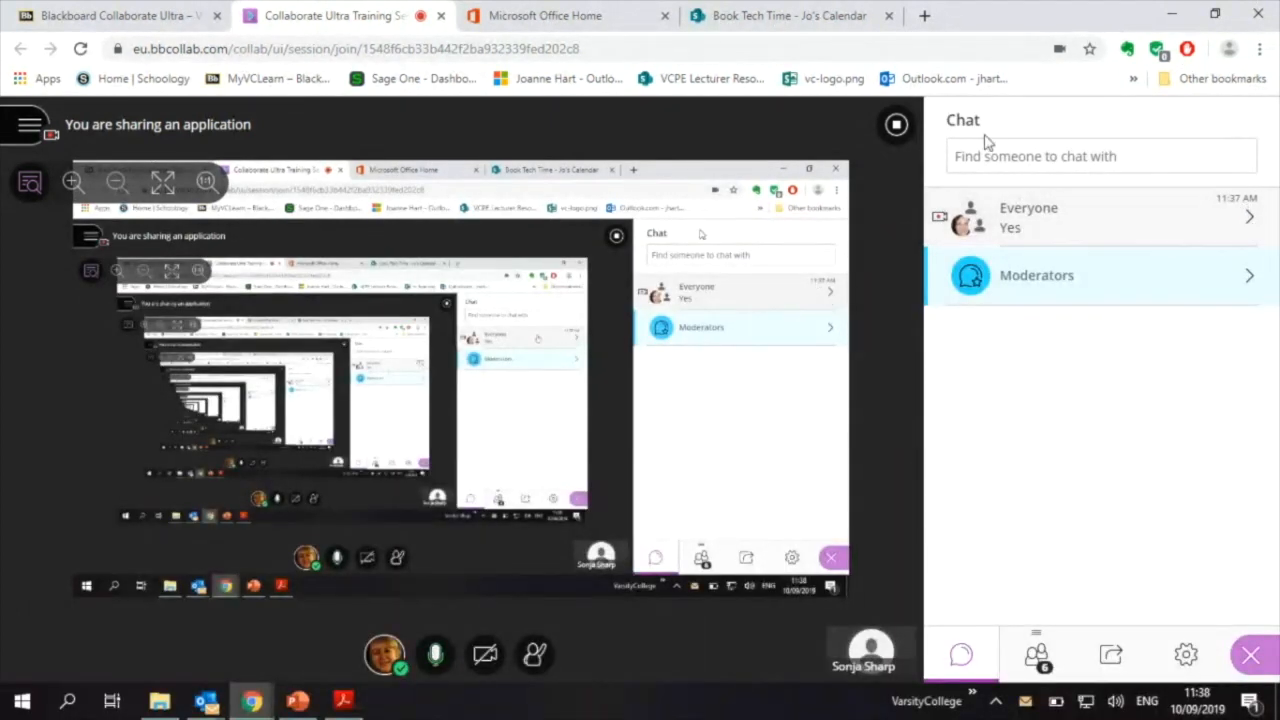
left_click(1016, 284)
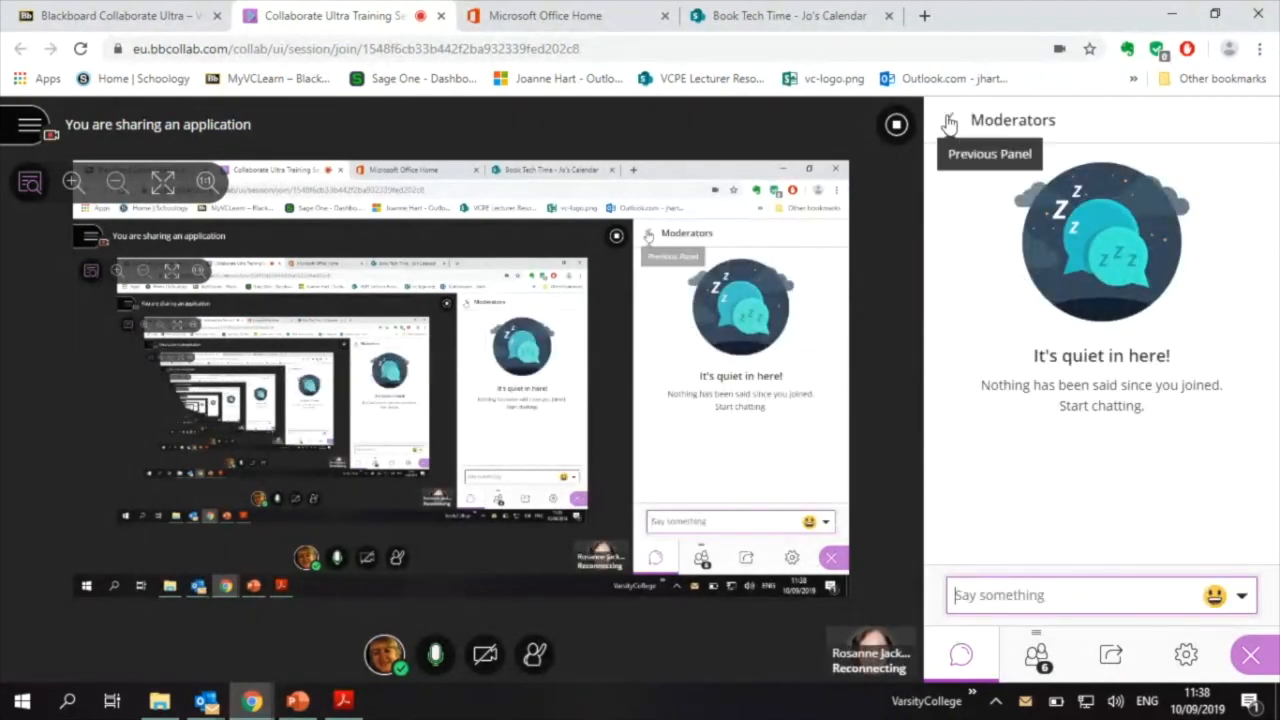
left_click(950, 120)
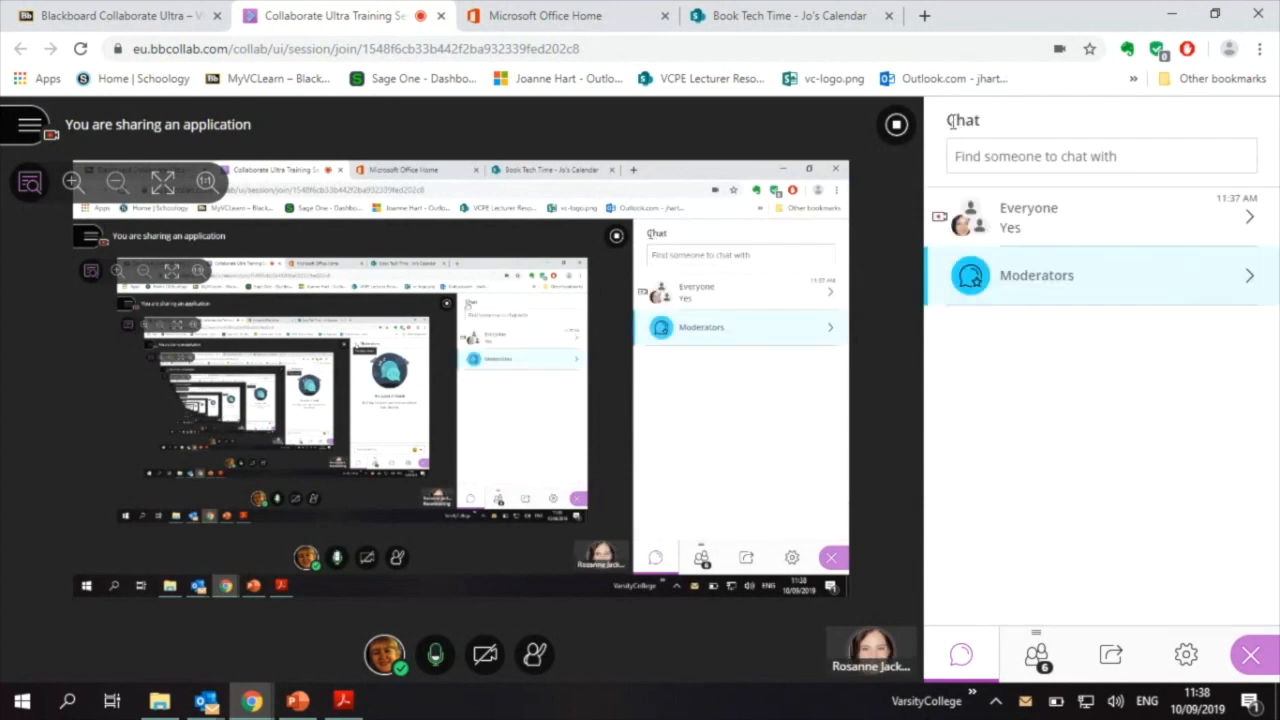
left_click(1034, 232)
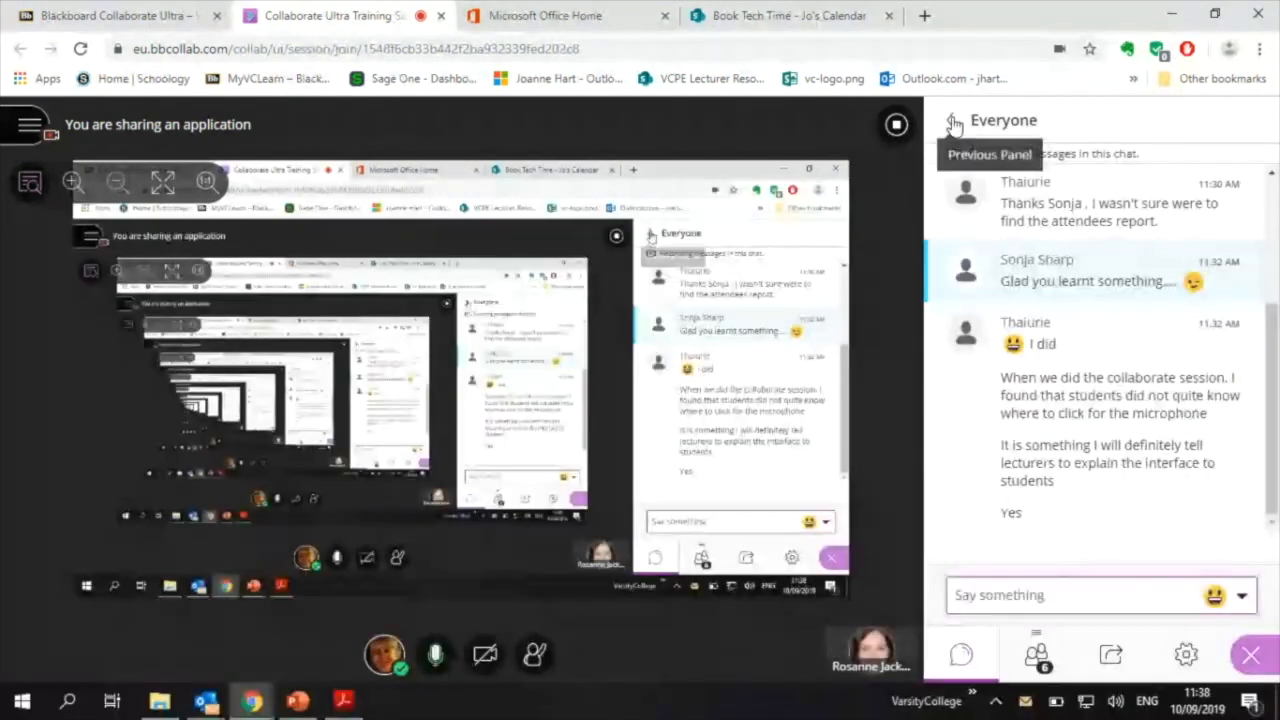
left_click(950, 120)
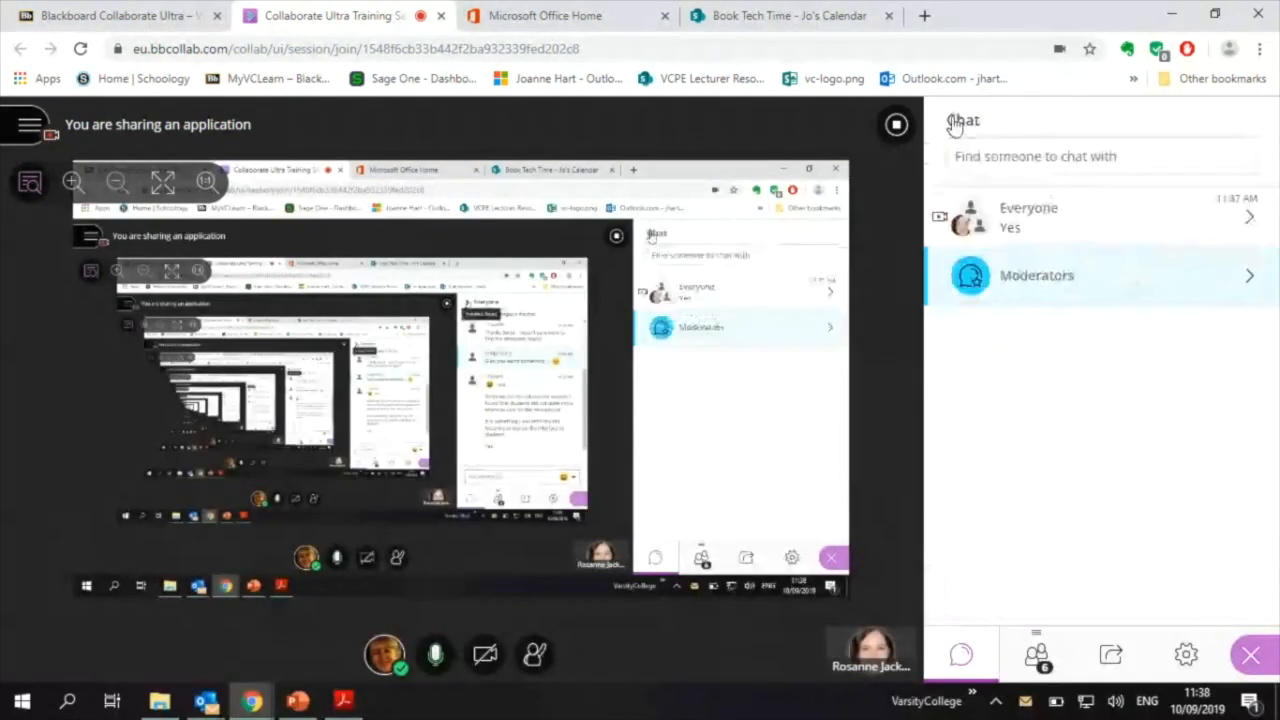
left_click(1251, 278)
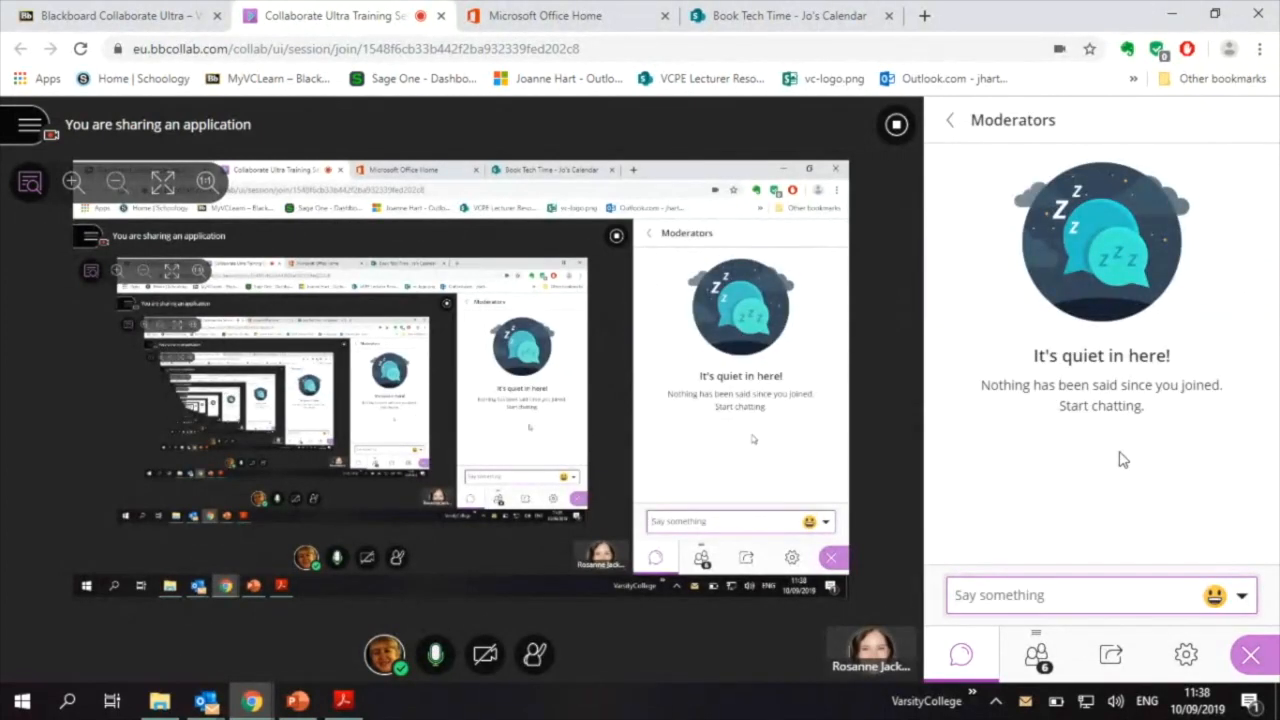
left_click(949, 124)
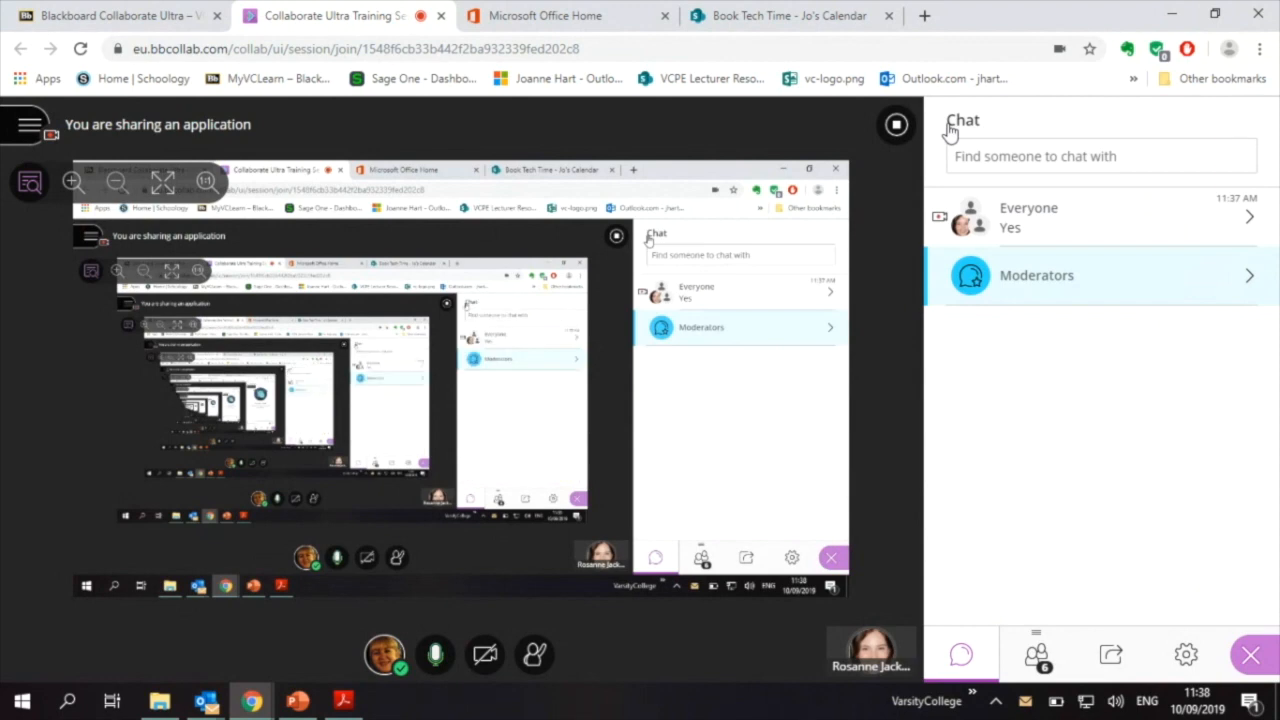
left_click(1120, 222)
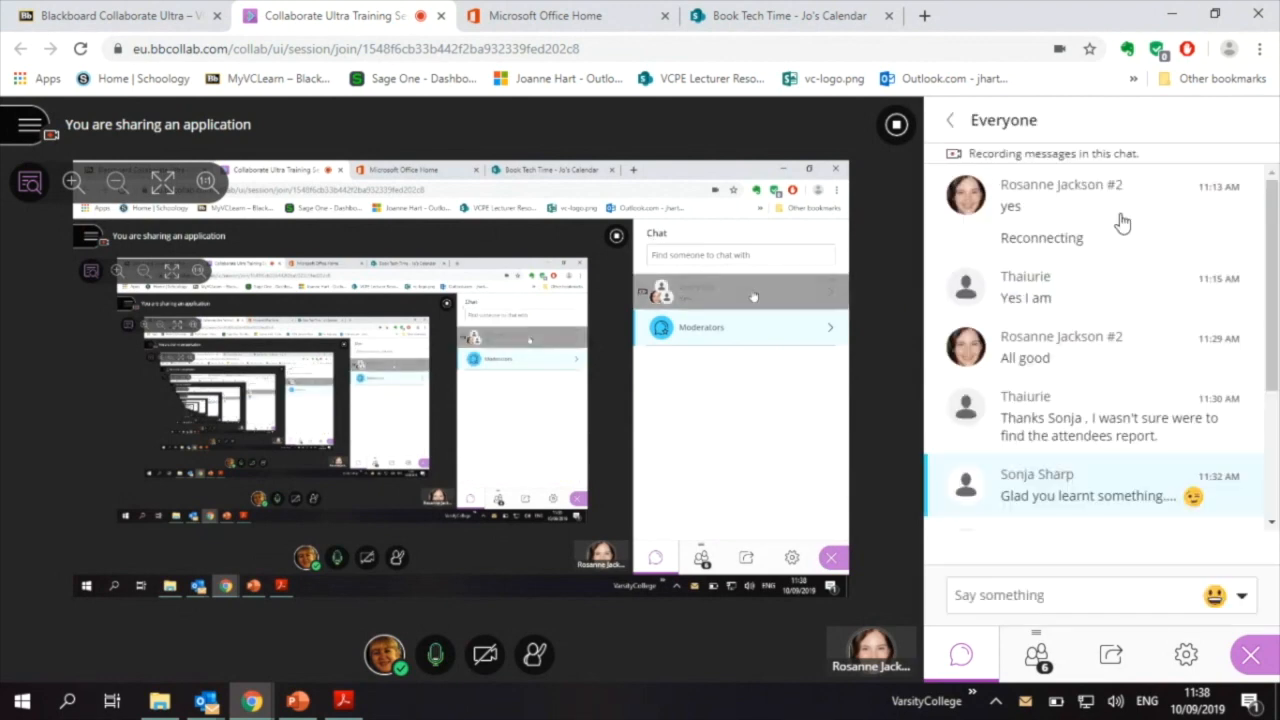
left_click(953, 123)
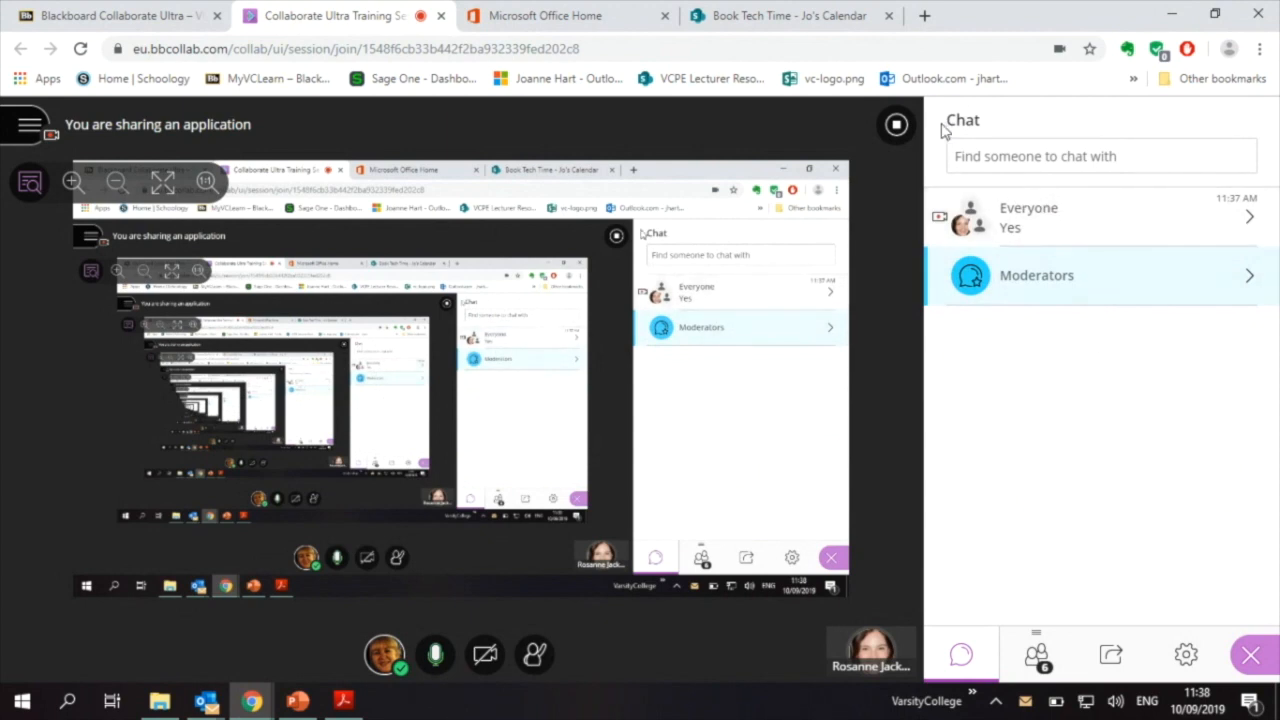
- Find a participant by searching "ros", open a private chat with them, and return to the Everyone chat
left_click(1028, 157)
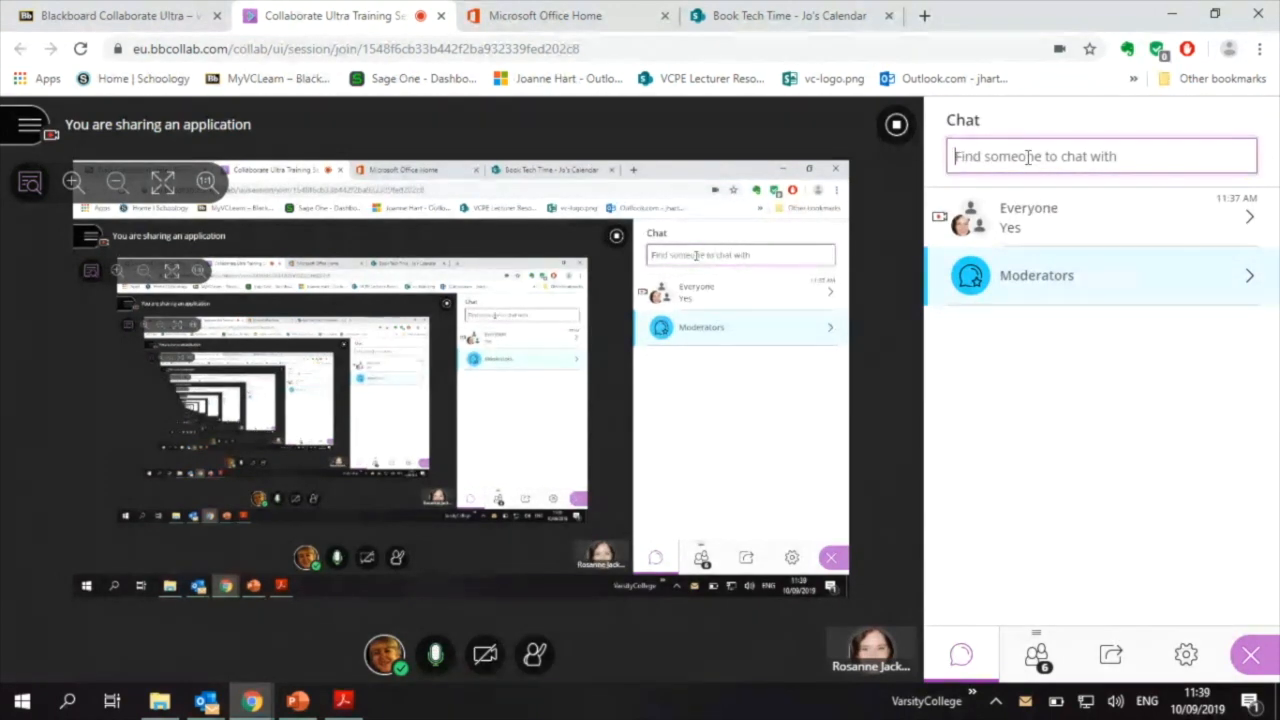
type("ros")
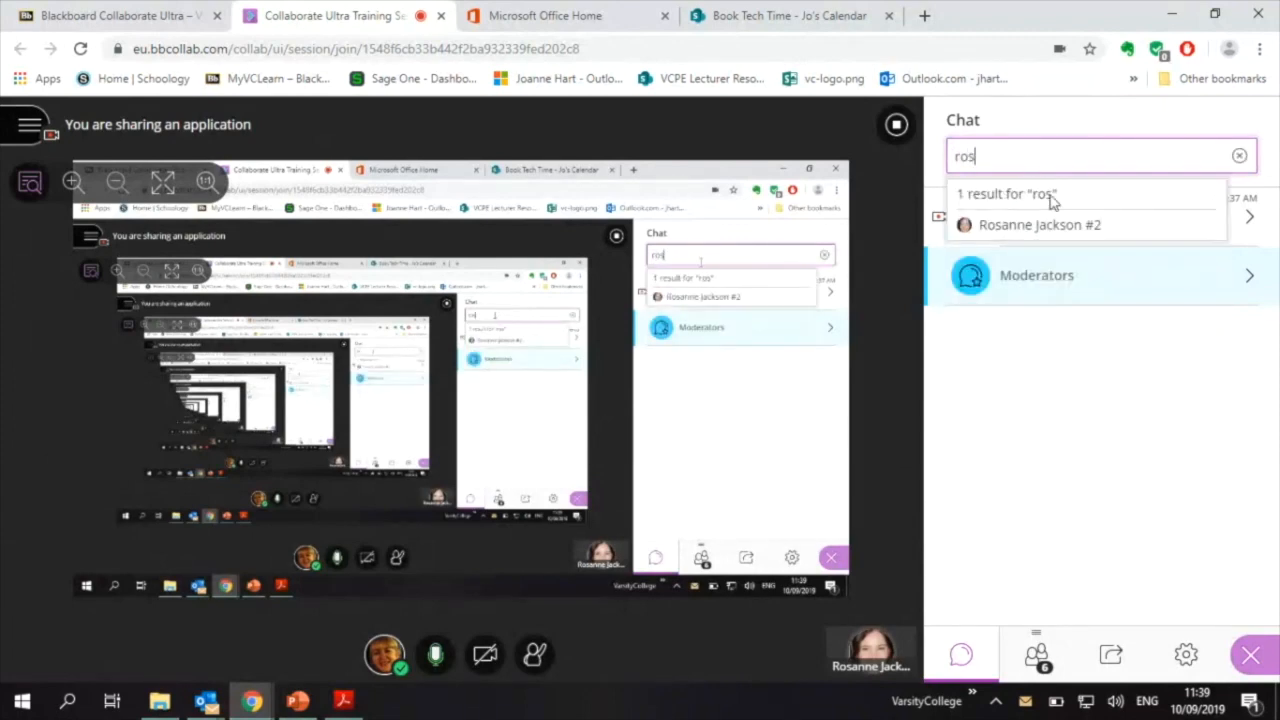
left_click(1053, 226)
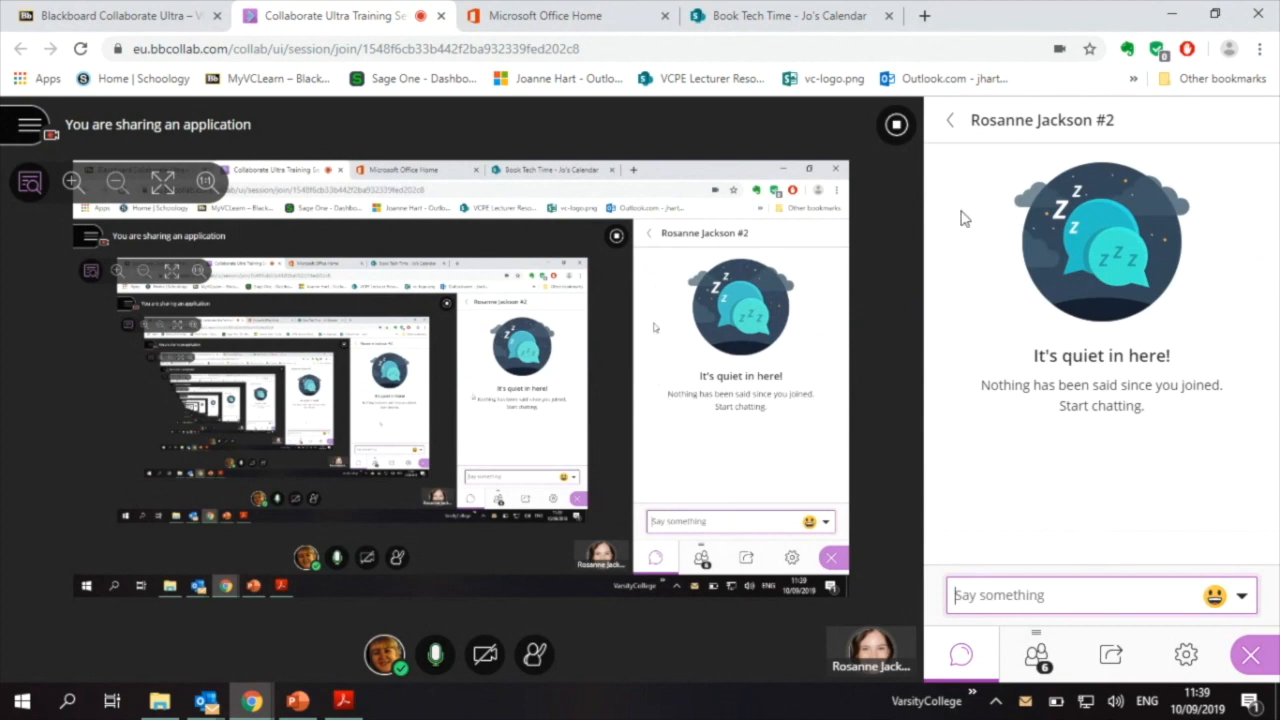
left_click(951, 124)
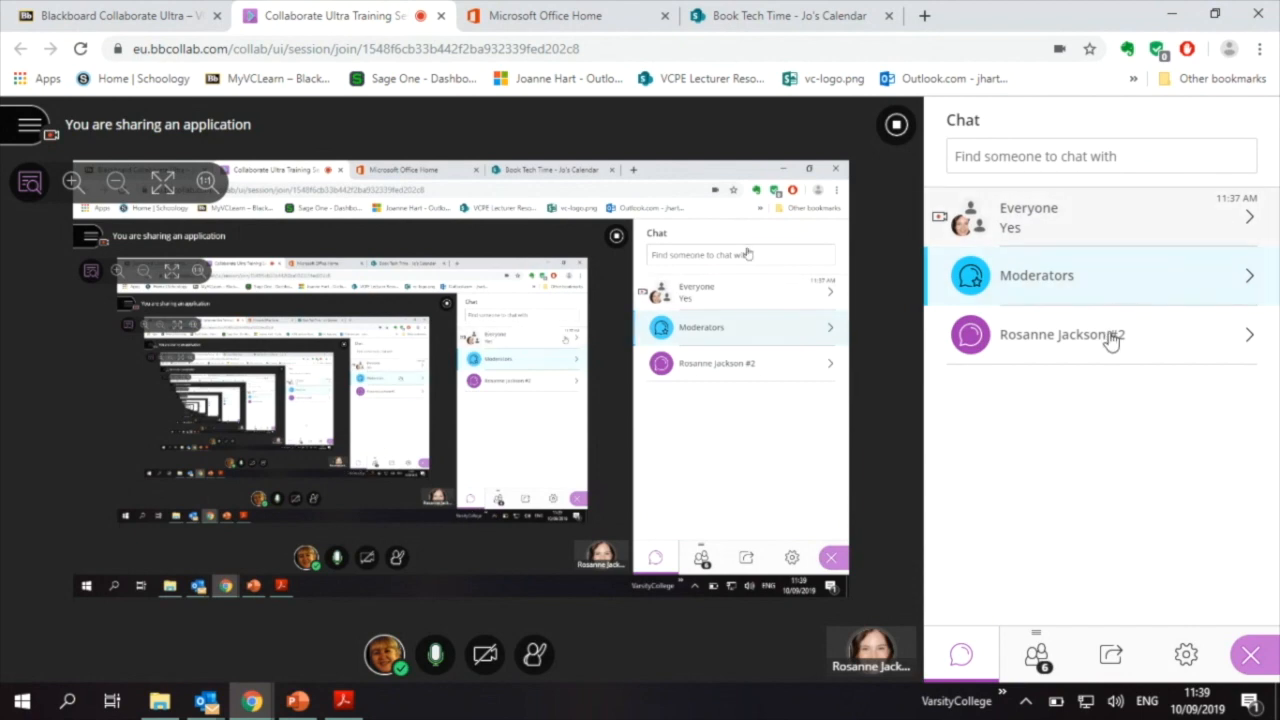
left_click(1050, 224)
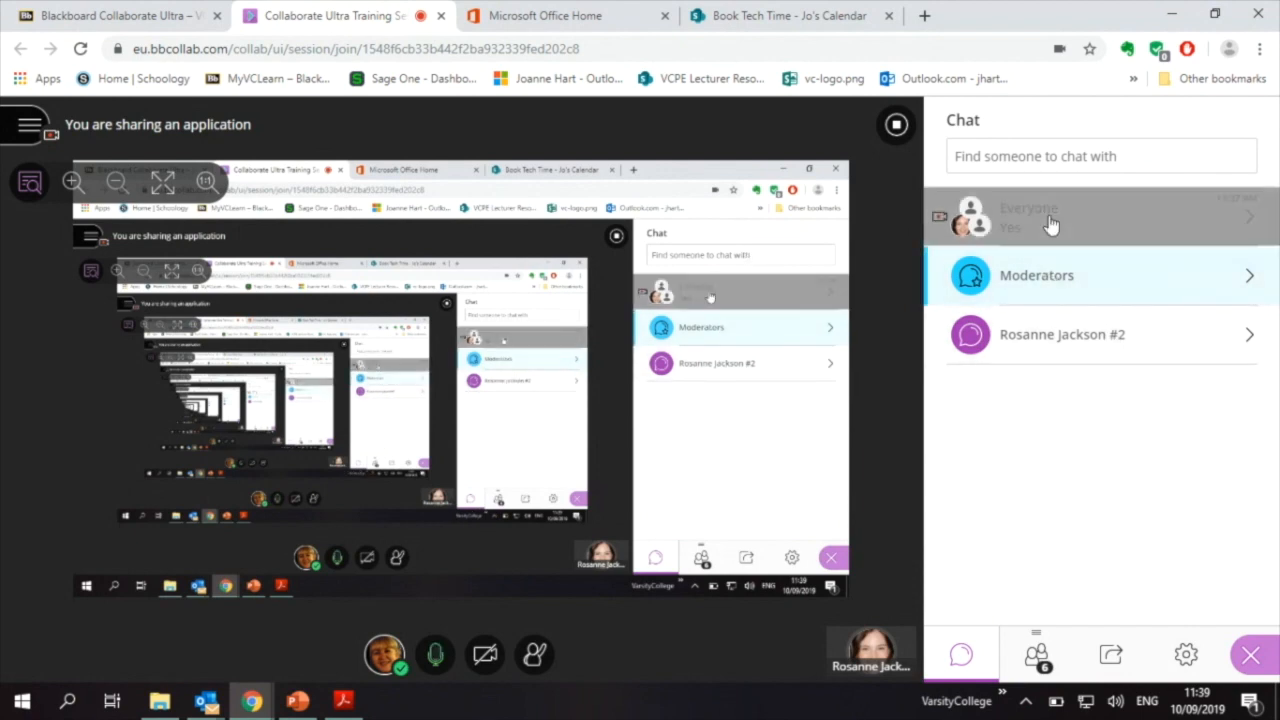
- Show the attendee list and check the connection quality of the first moderator and the first participant
left_click(1037, 655)
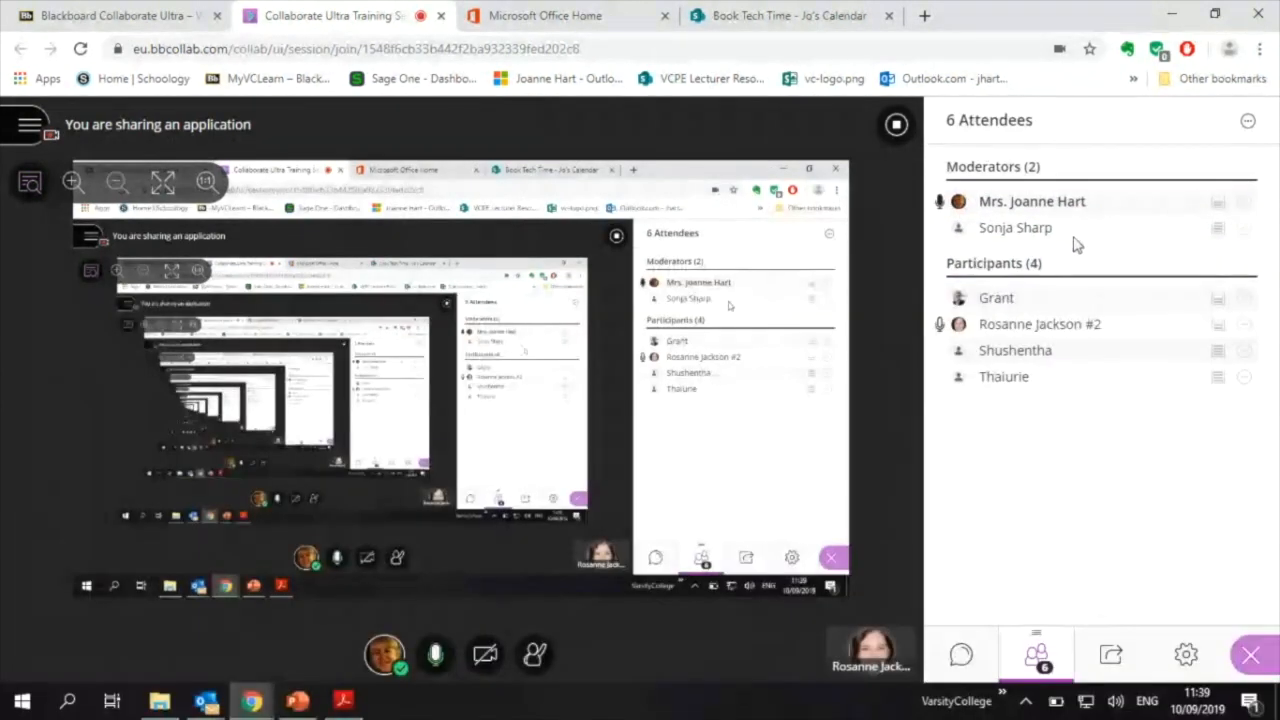
mouse_move(1219, 205)
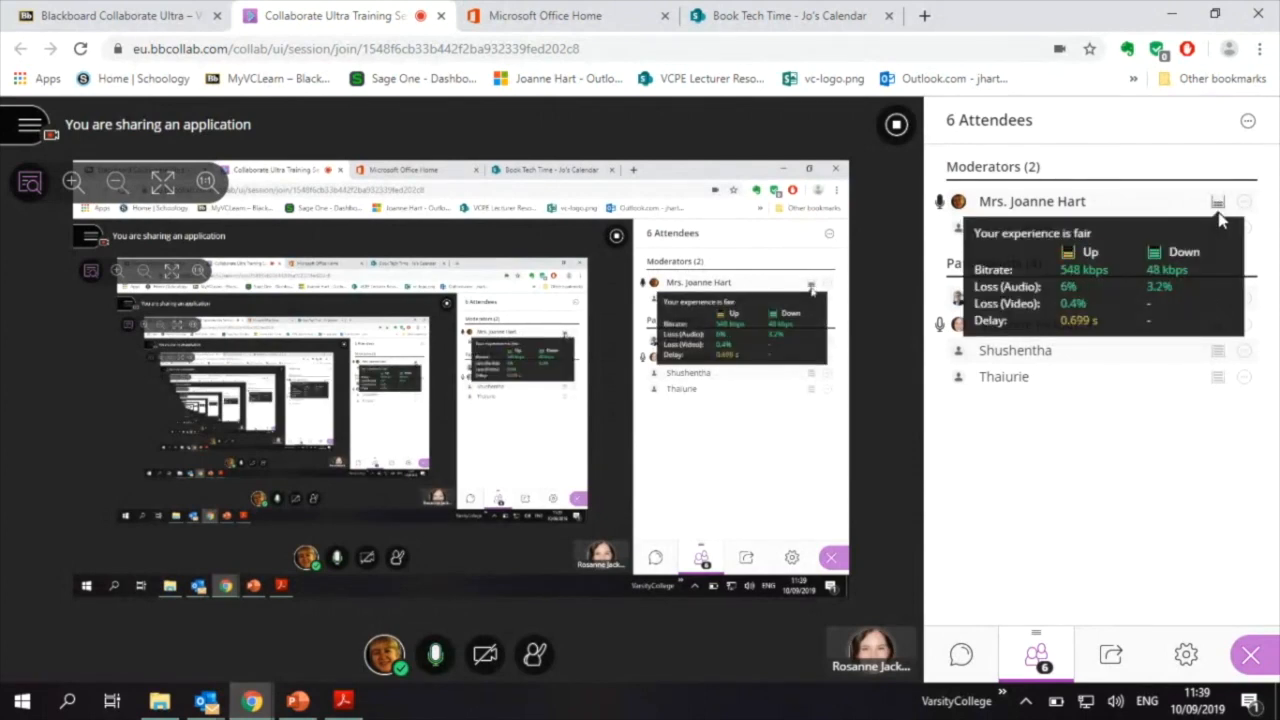
mouse_move(1217, 300)
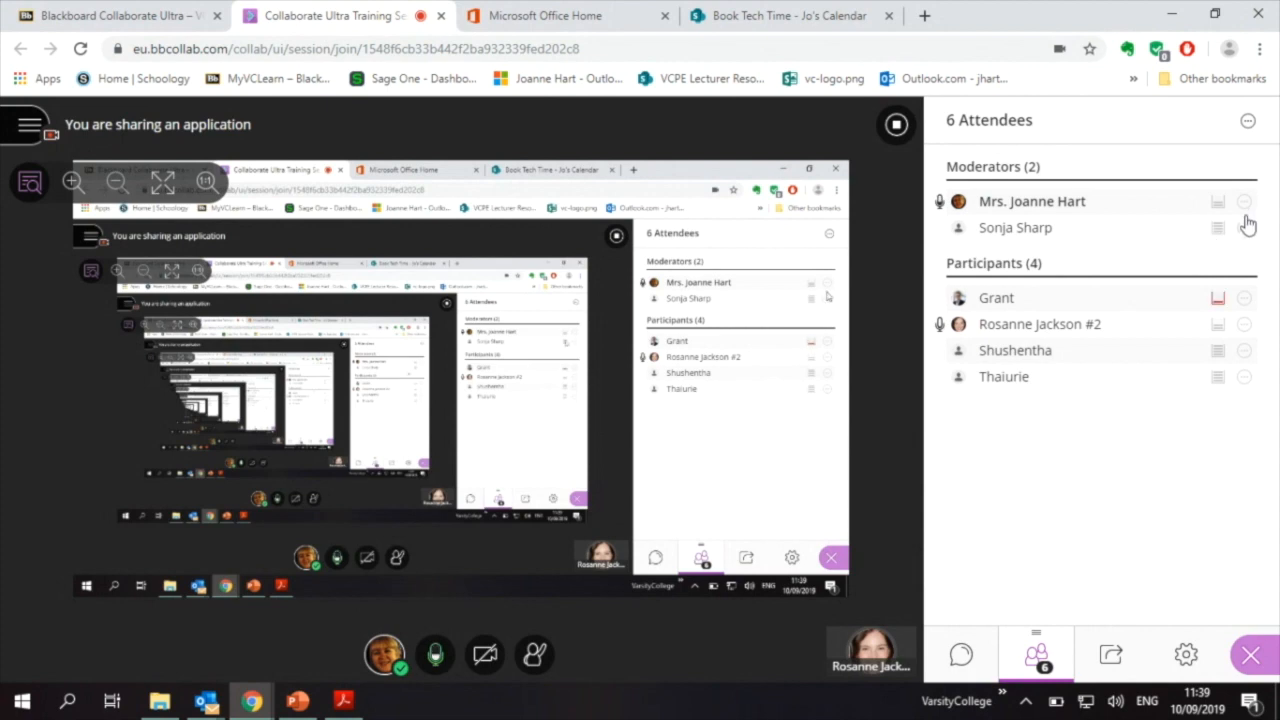
- Review the role, chat and removal options for the first participant, close them, and decline closed captions for the session
left_click(1244, 300)
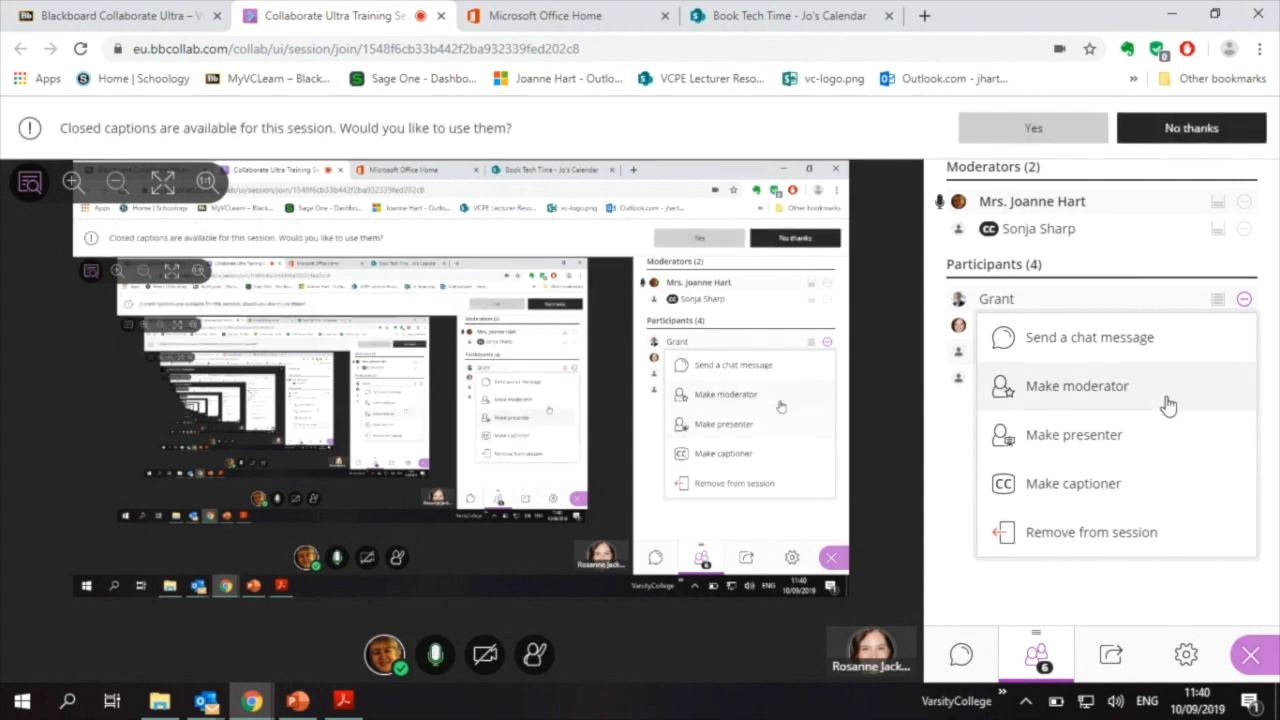
left_click(1244, 301)
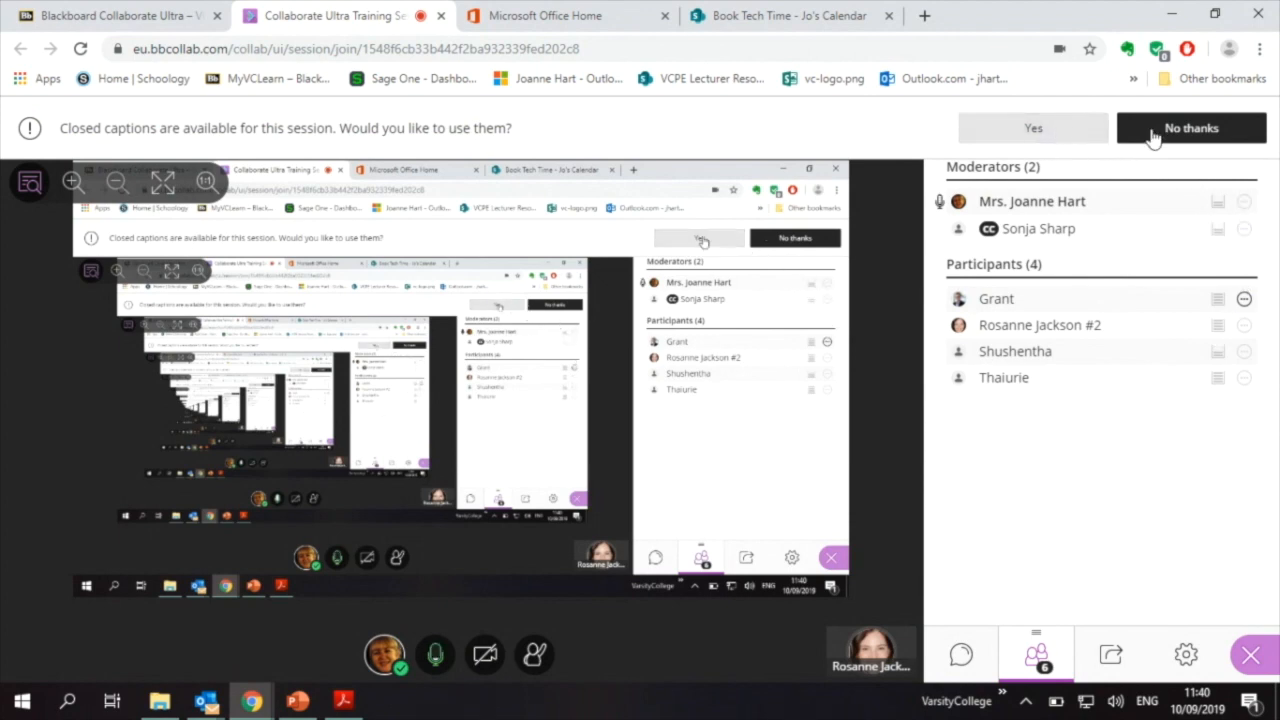
left_click(1204, 137)
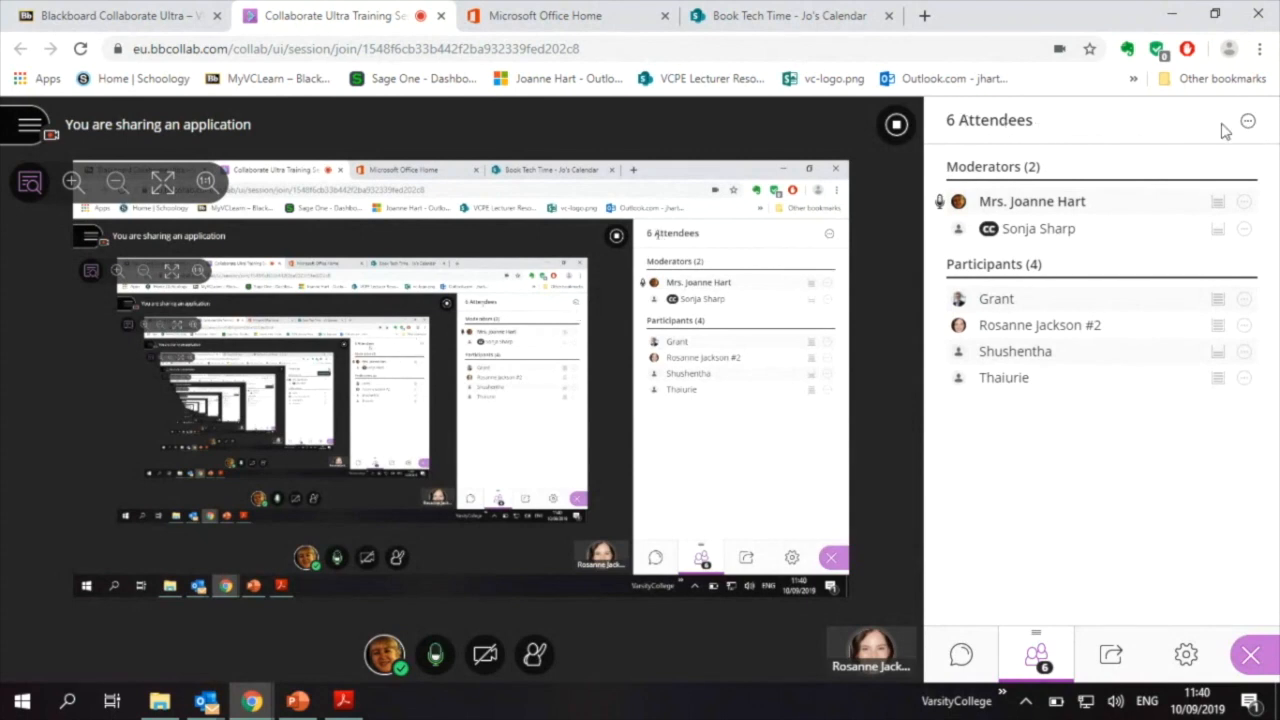
- Detach the attendee list into its own panel and merge it back with the other session panels
left_click(1248, 122)
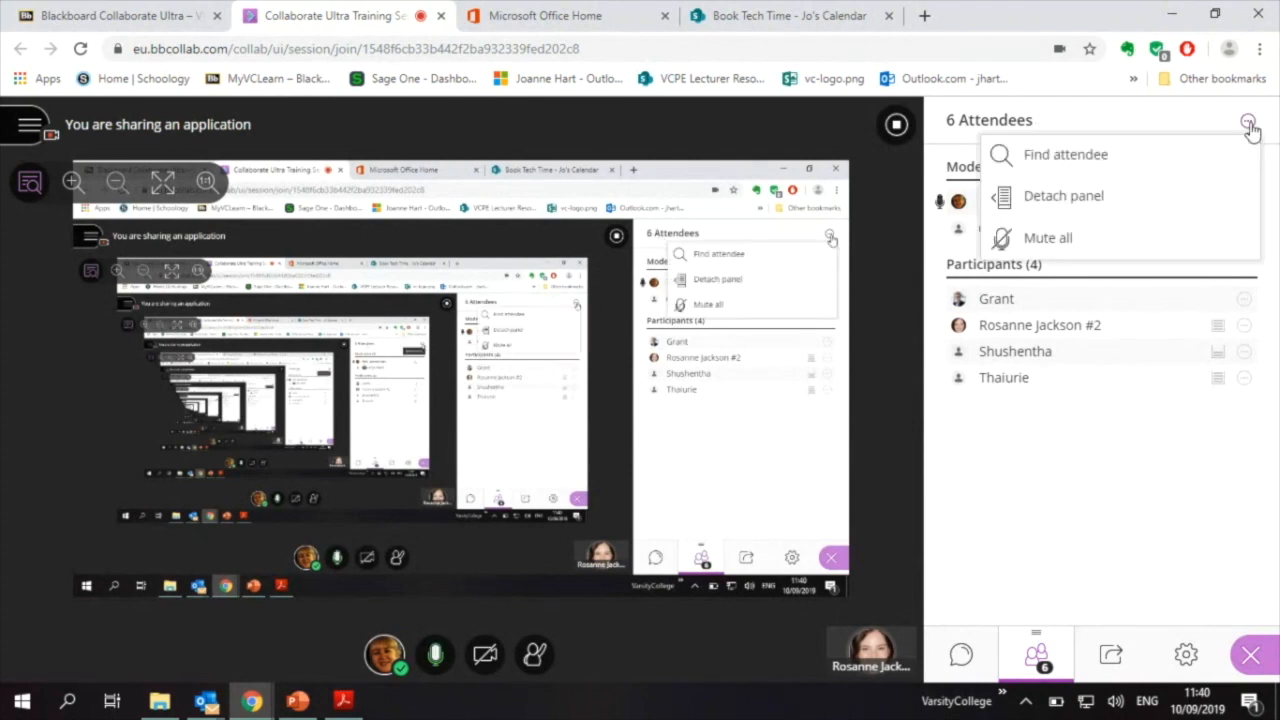
left_click(1055, 198)
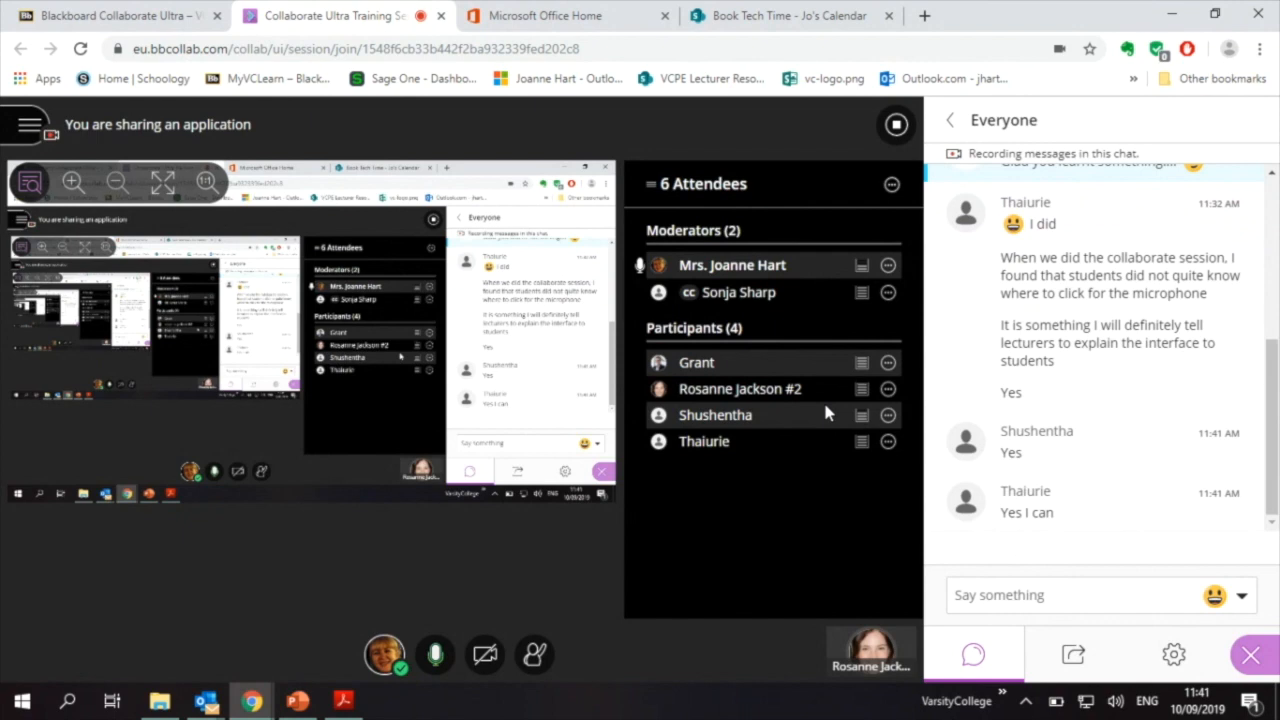
left_click(891, 187)
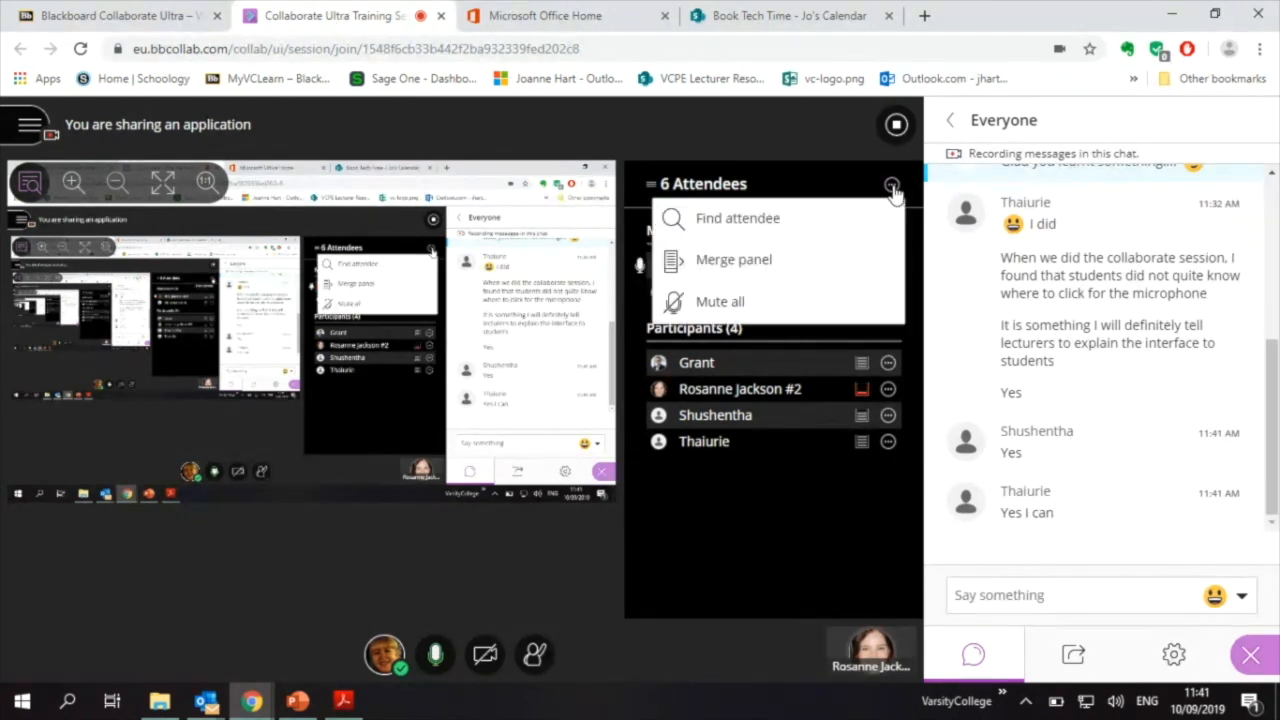
left_click(711, 264)
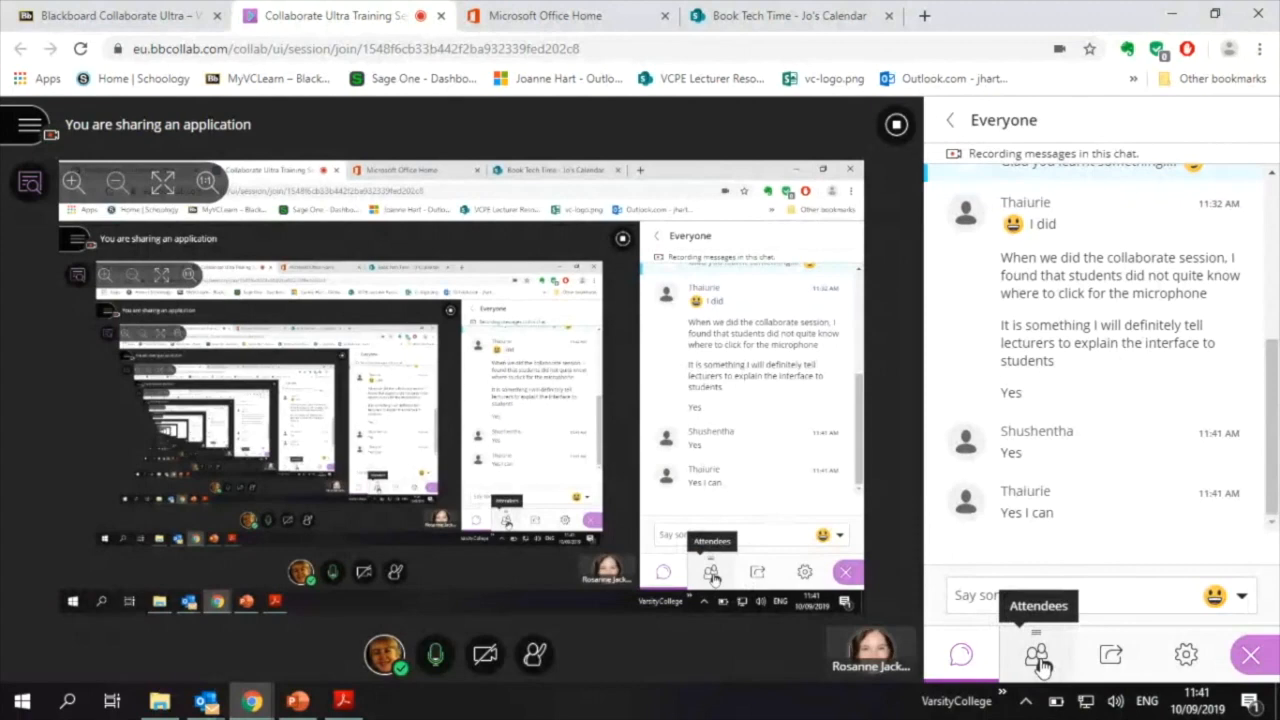
- Show the content sharing options and share a blank whiteboard
left_click(1111, 651)
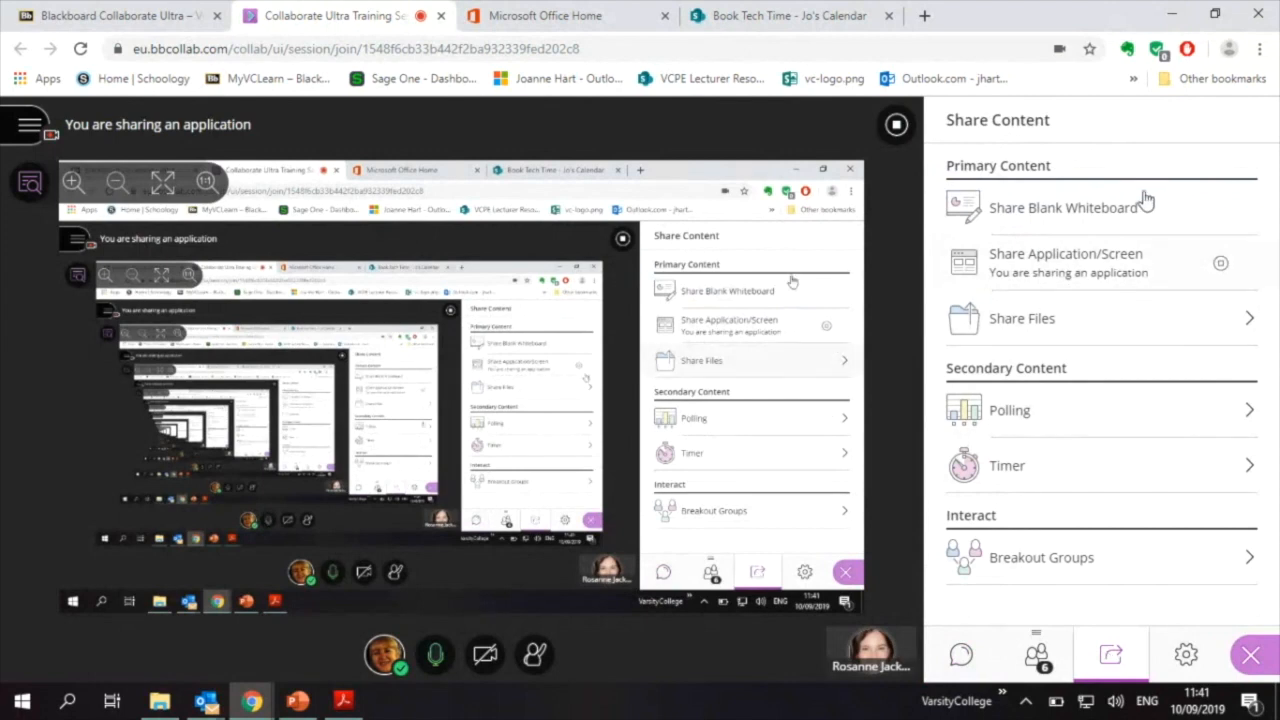
left_click(1042, 215)
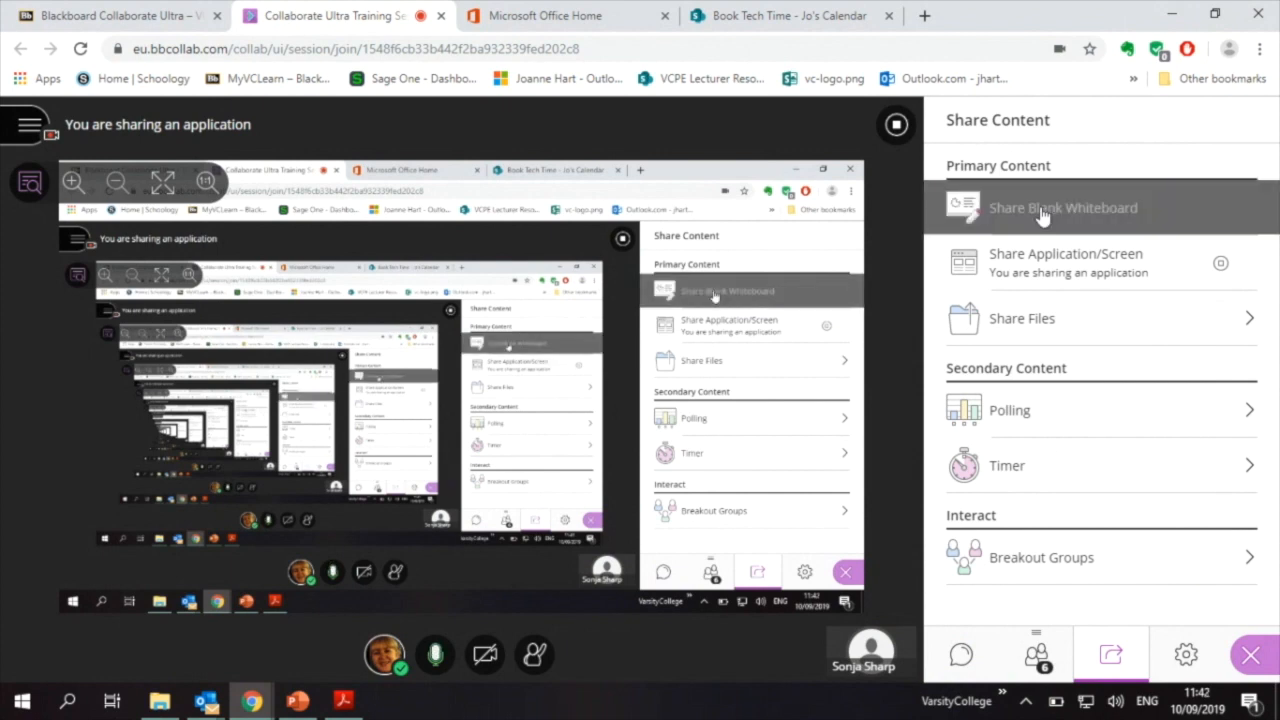
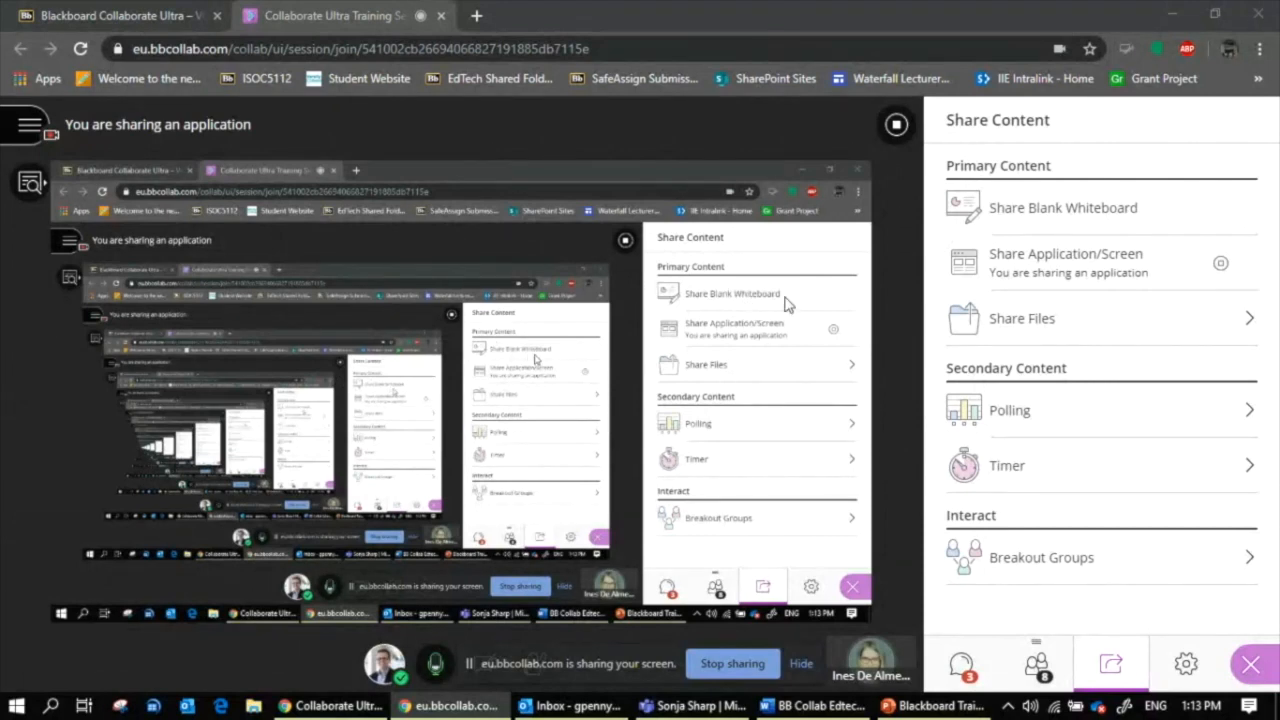
- Create a Yes/No poll with the question "Do you understand so far?" and start it
left_click(1113, 416)
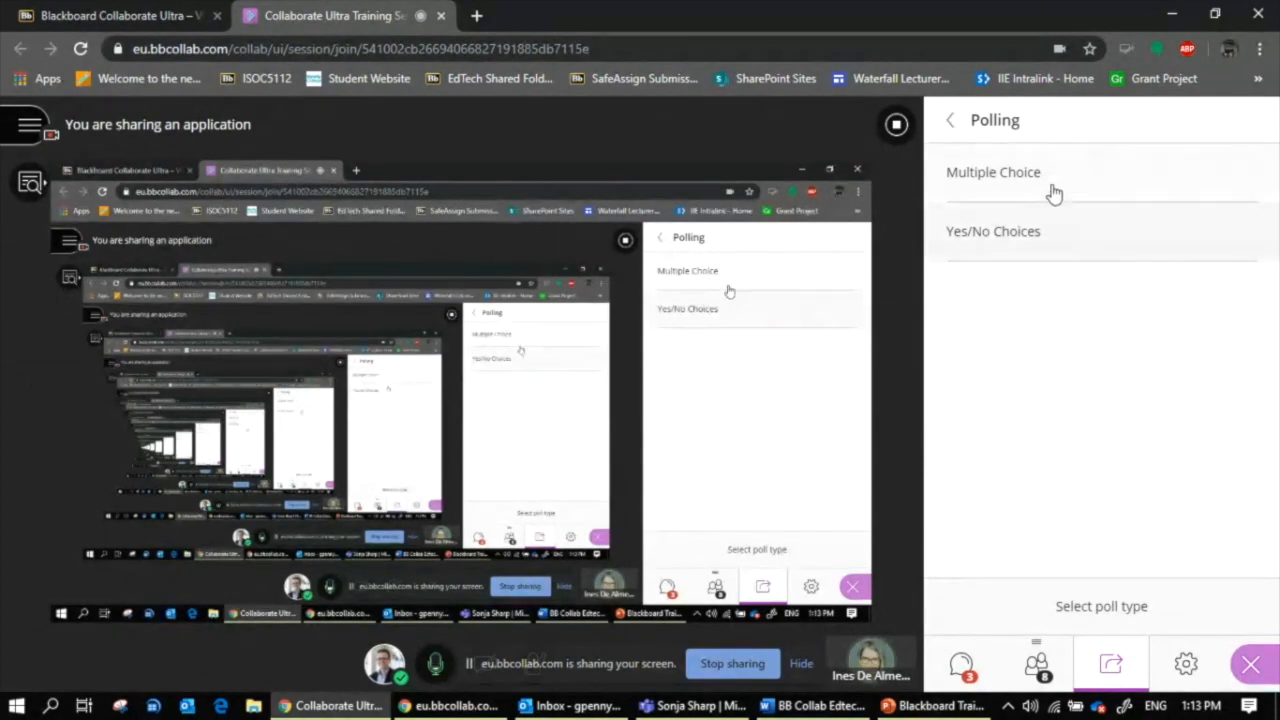
left_click(1050, 230)
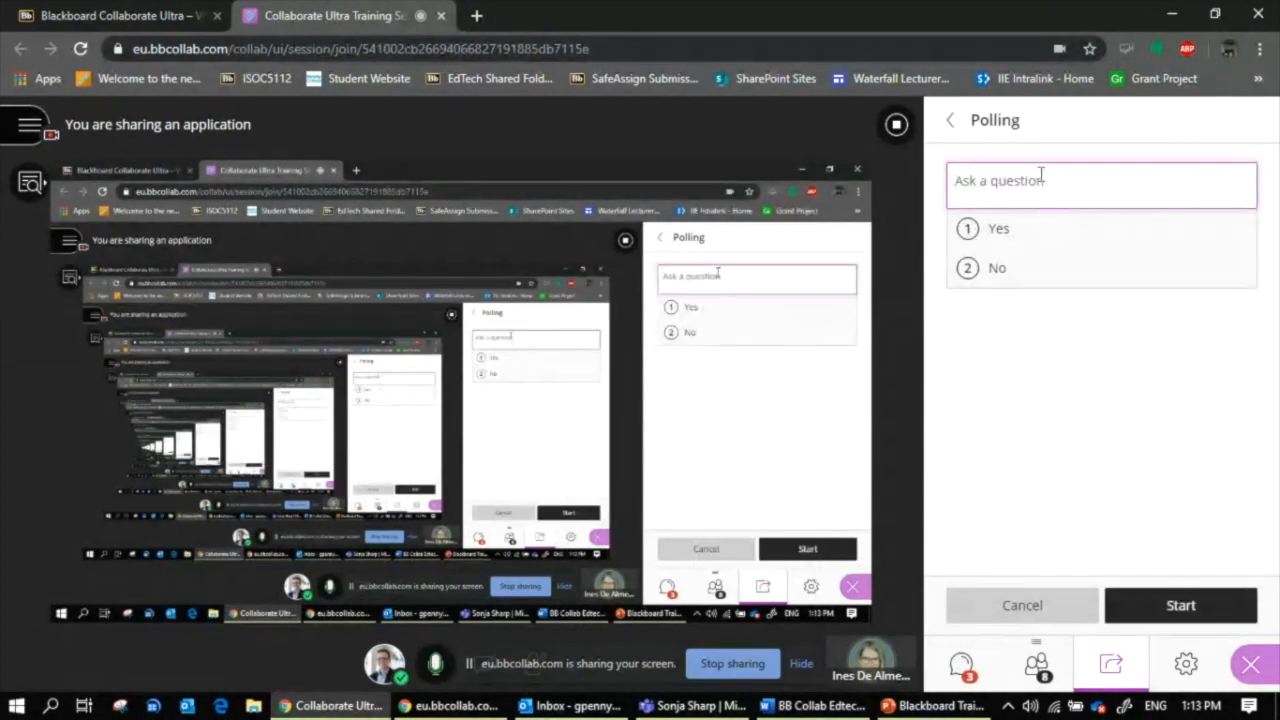
type("Do")
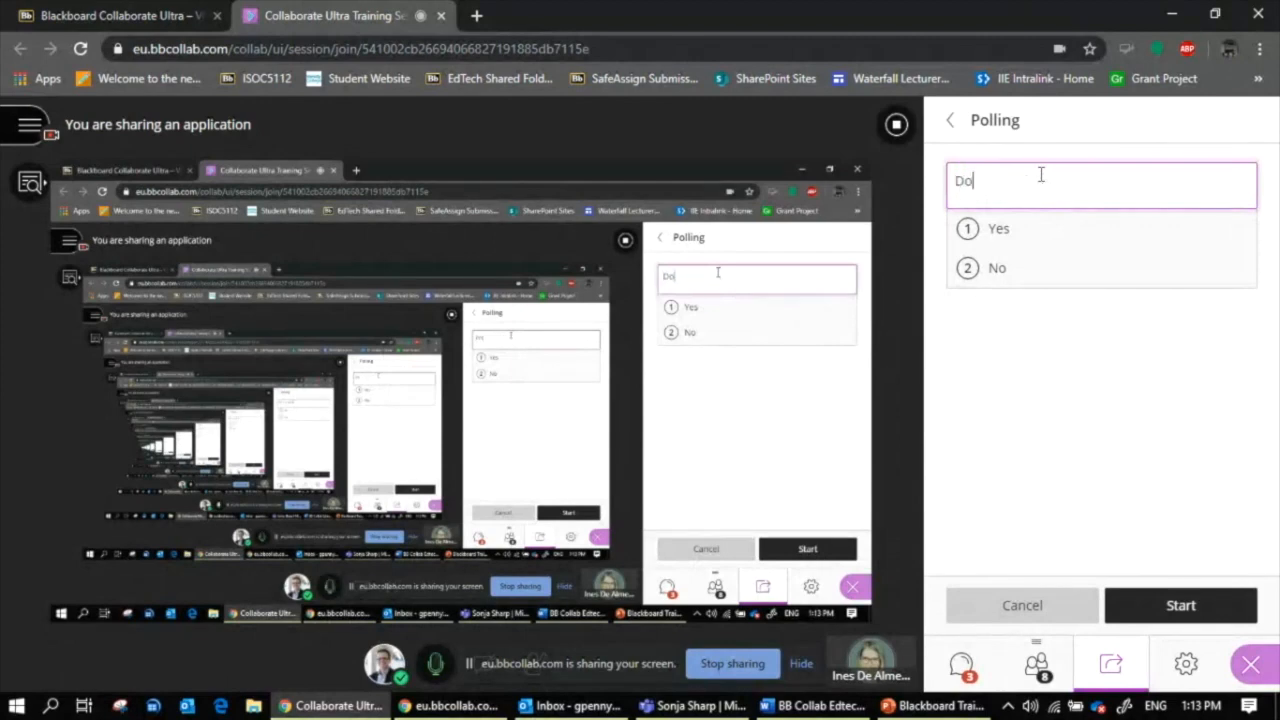
type(" you understand")
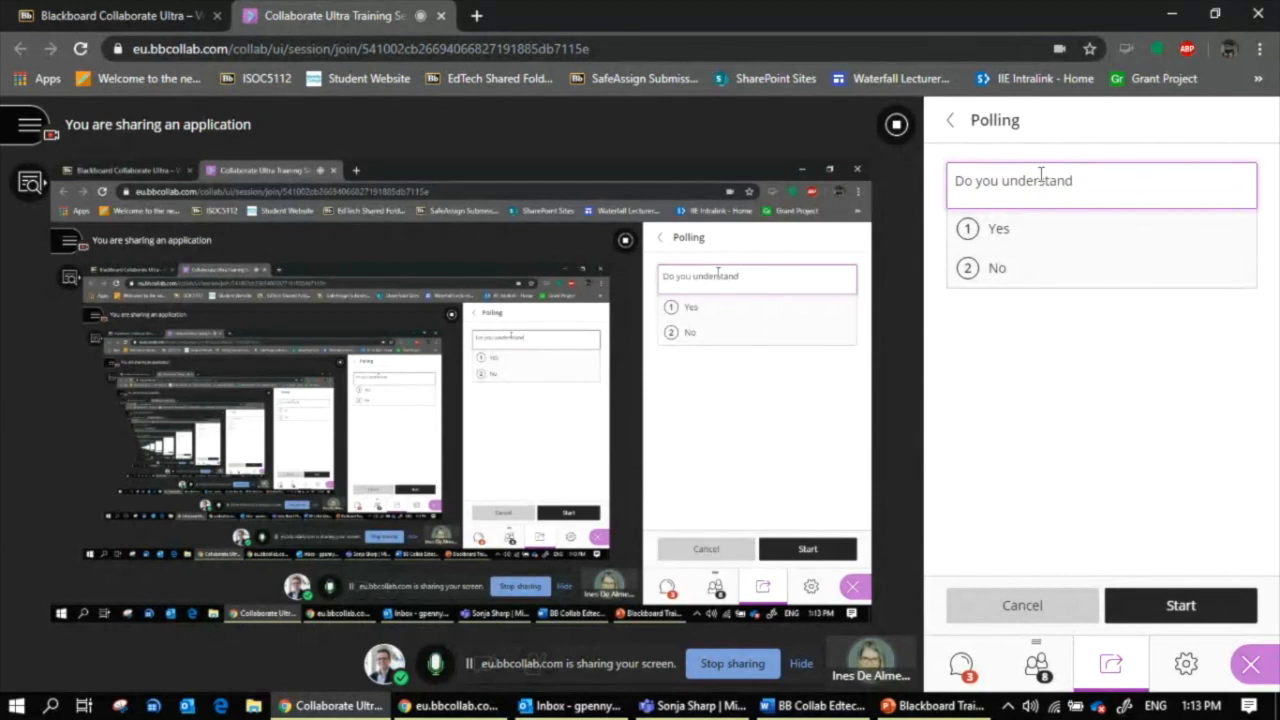
type(" o fa")
key("BackSpace")
key("BackSpace")
type("s")
key("BackSpace")
key("BackSpace")
type("so far?")
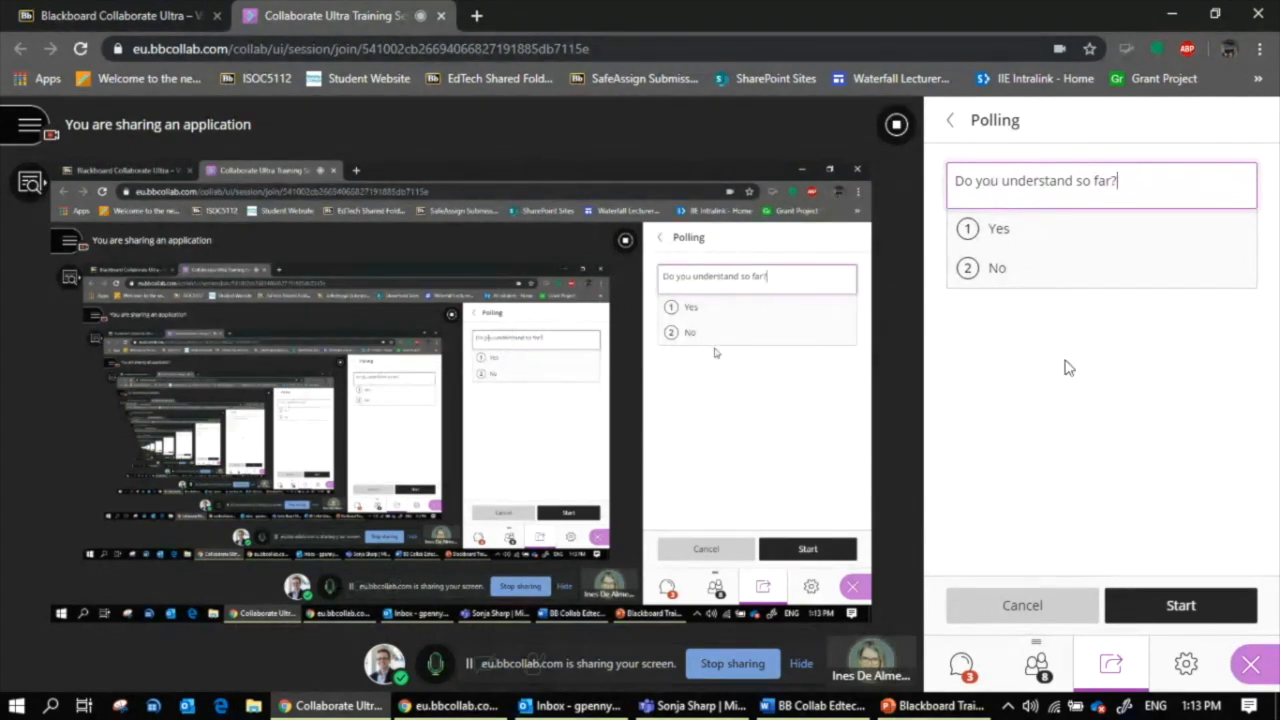
left_click(1180, 606)
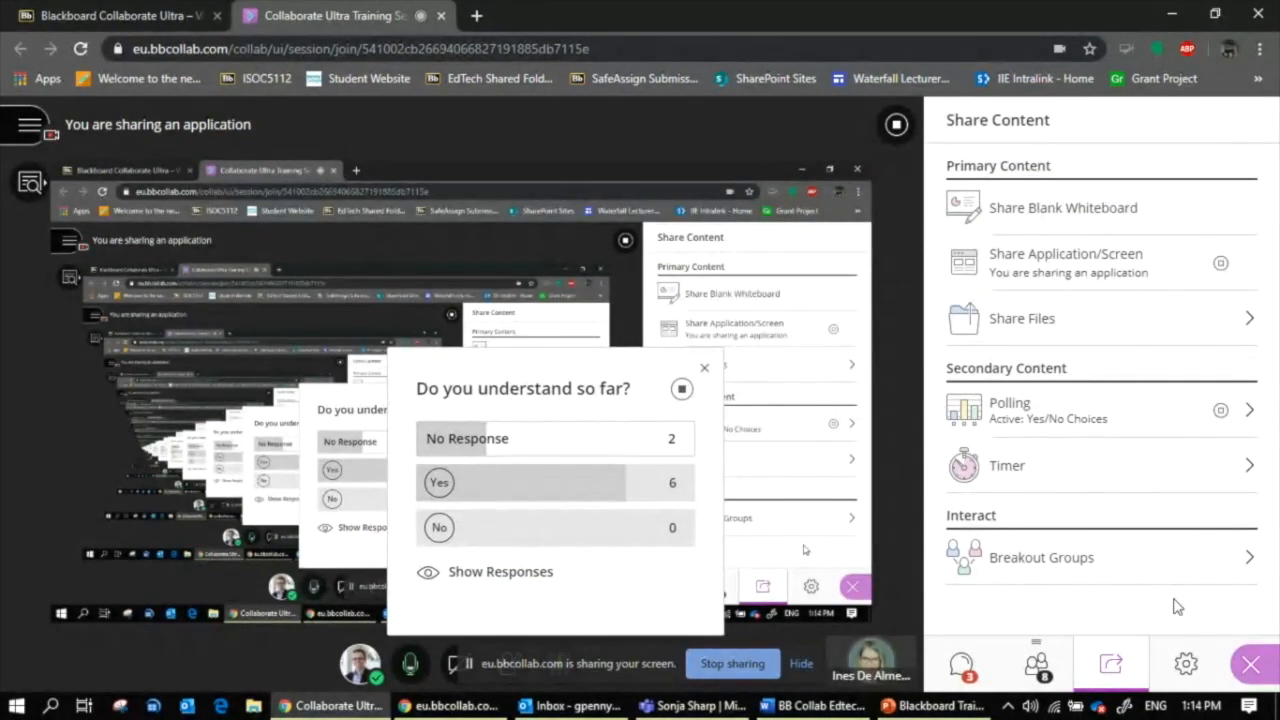
- Check the individual poll answers in the attendee list and vote Yes in the running poll
left_click(1042, 676)
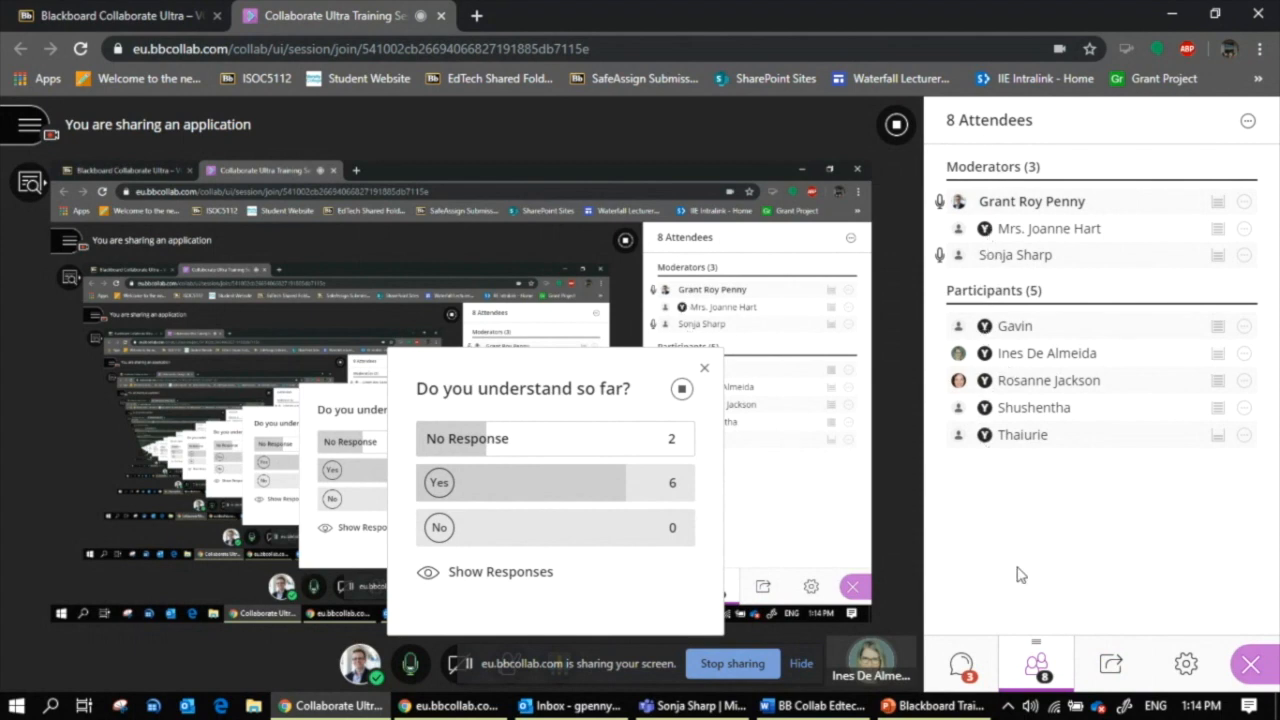
left_click(628, 480)
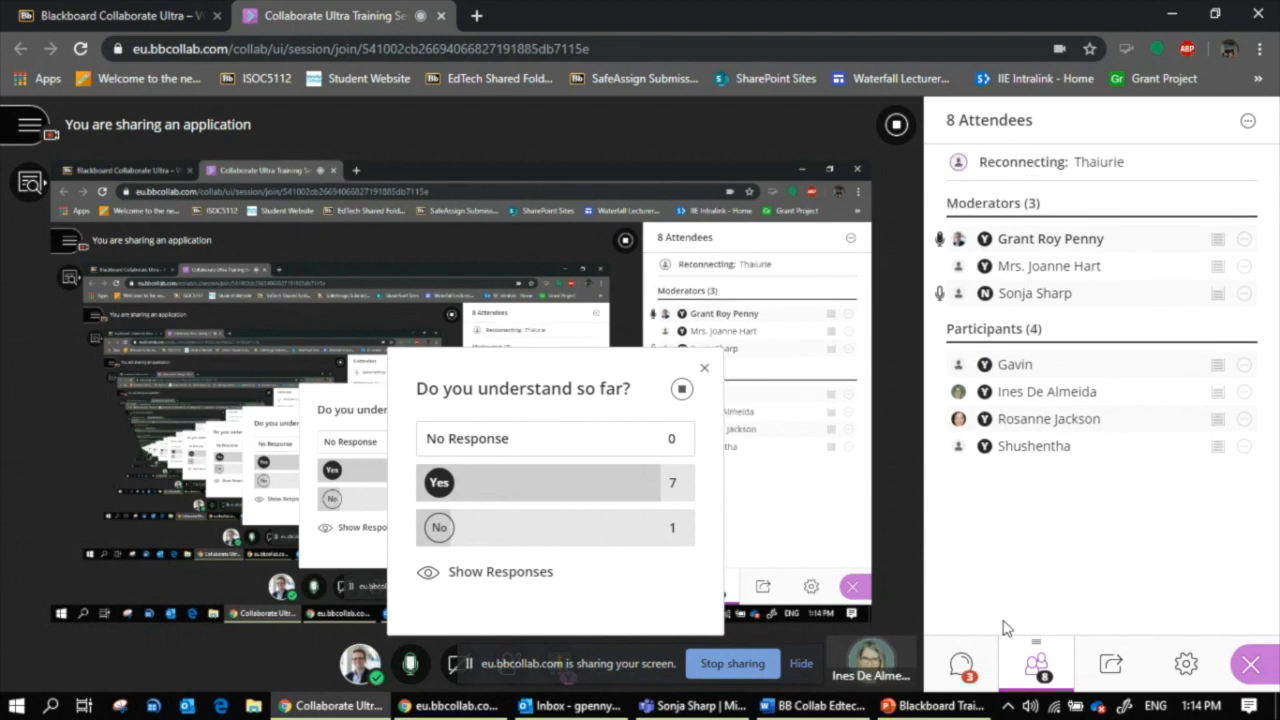
- Reveal the poll responses to the attendees, hide them again, and end the Yes/No poll
left_click(436, 581)
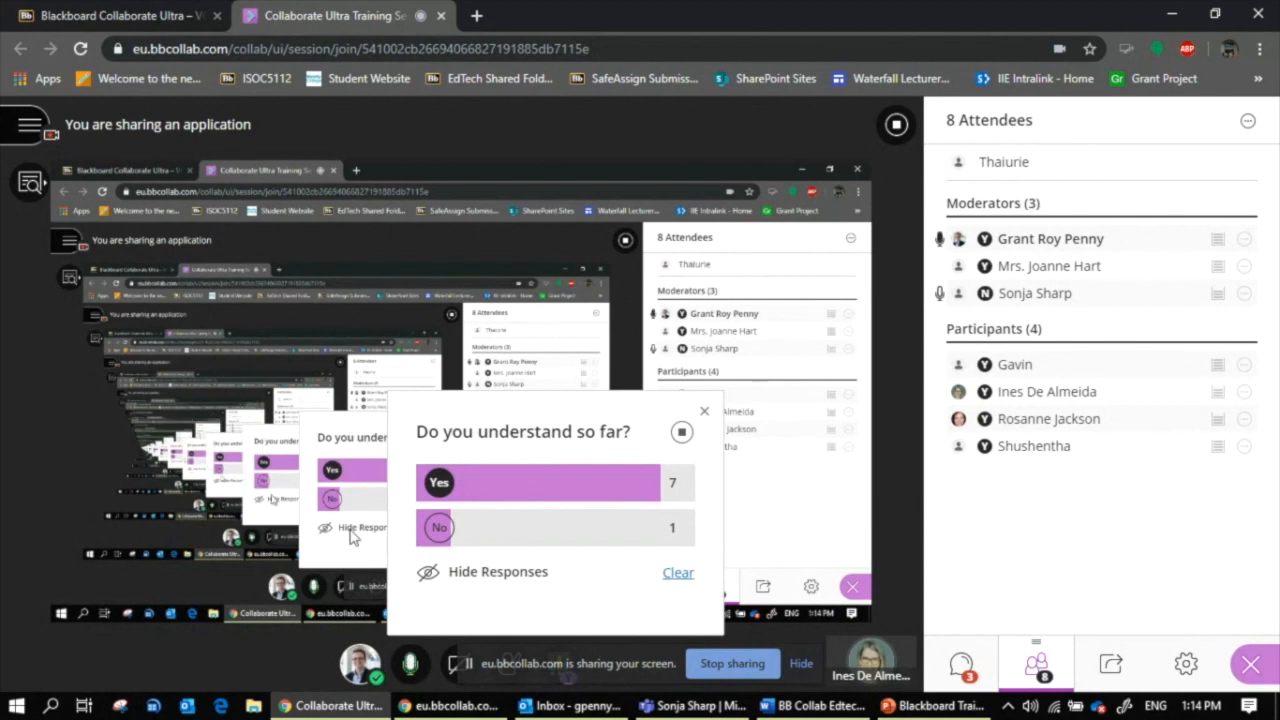
left_click(428, 572)
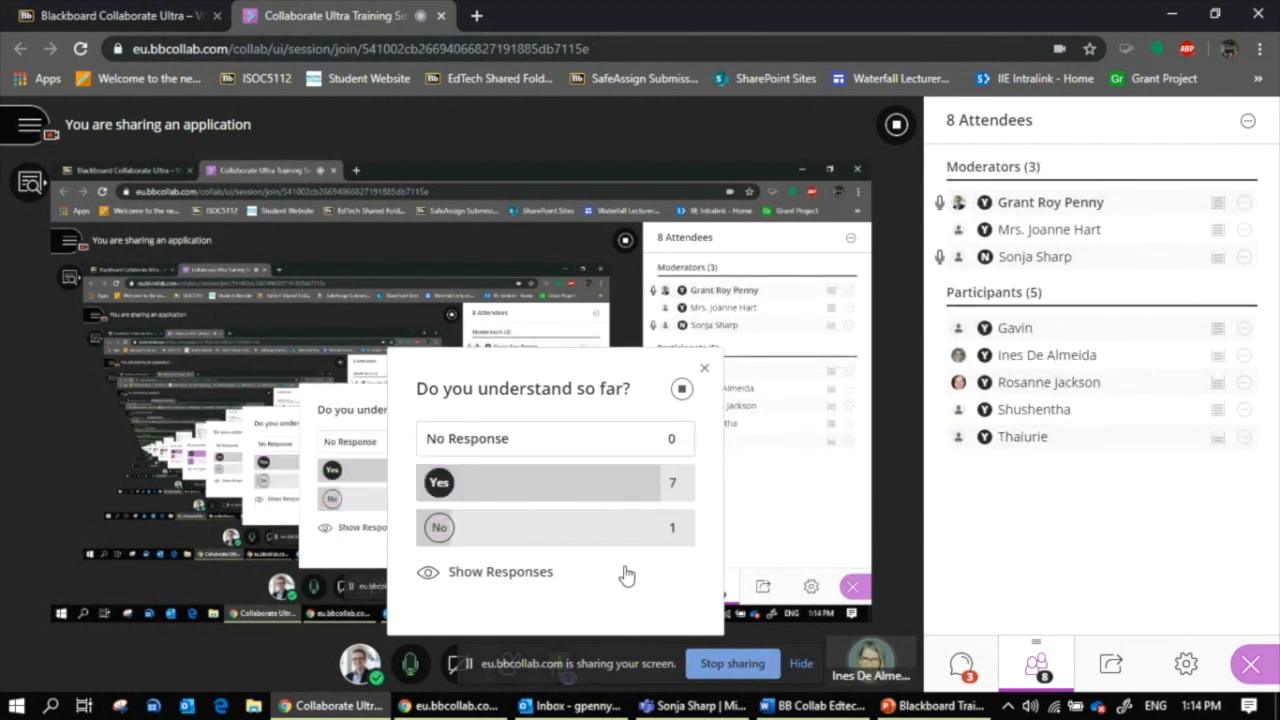
left_click(681, 390)
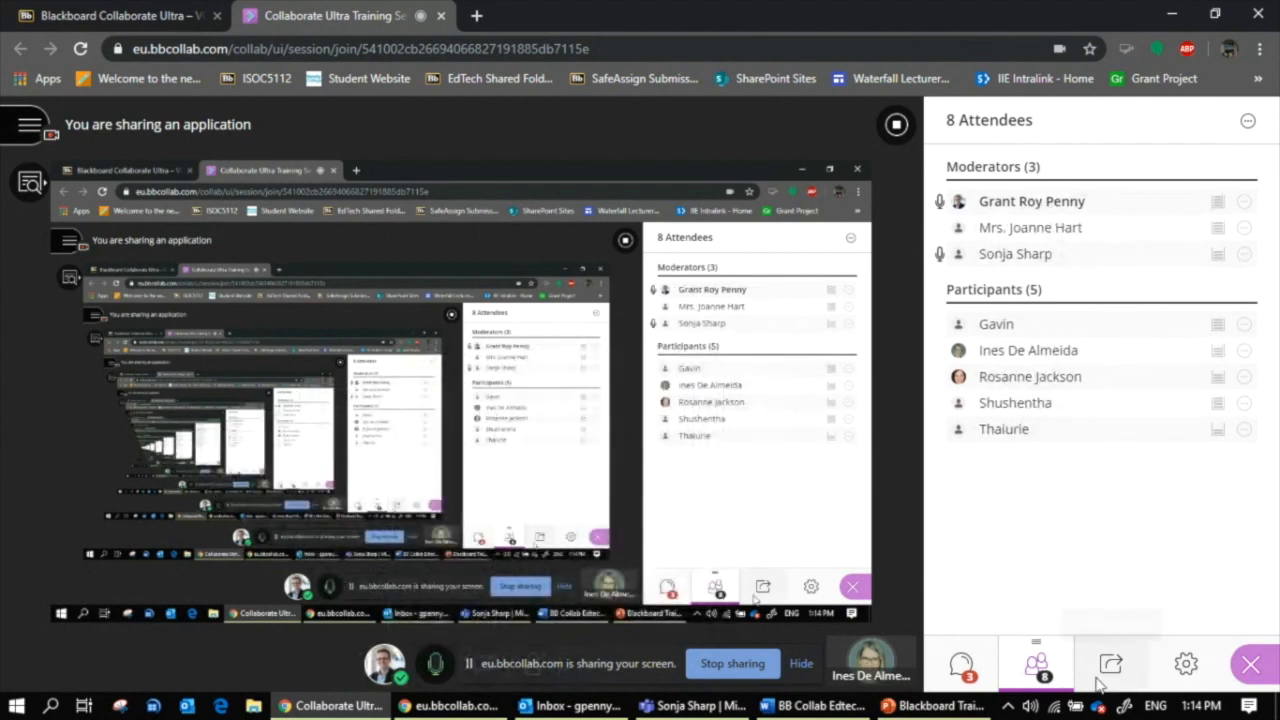
- Set up a multiple-choice poll with the question "Do you still understand?"
left_click(1099, 681)
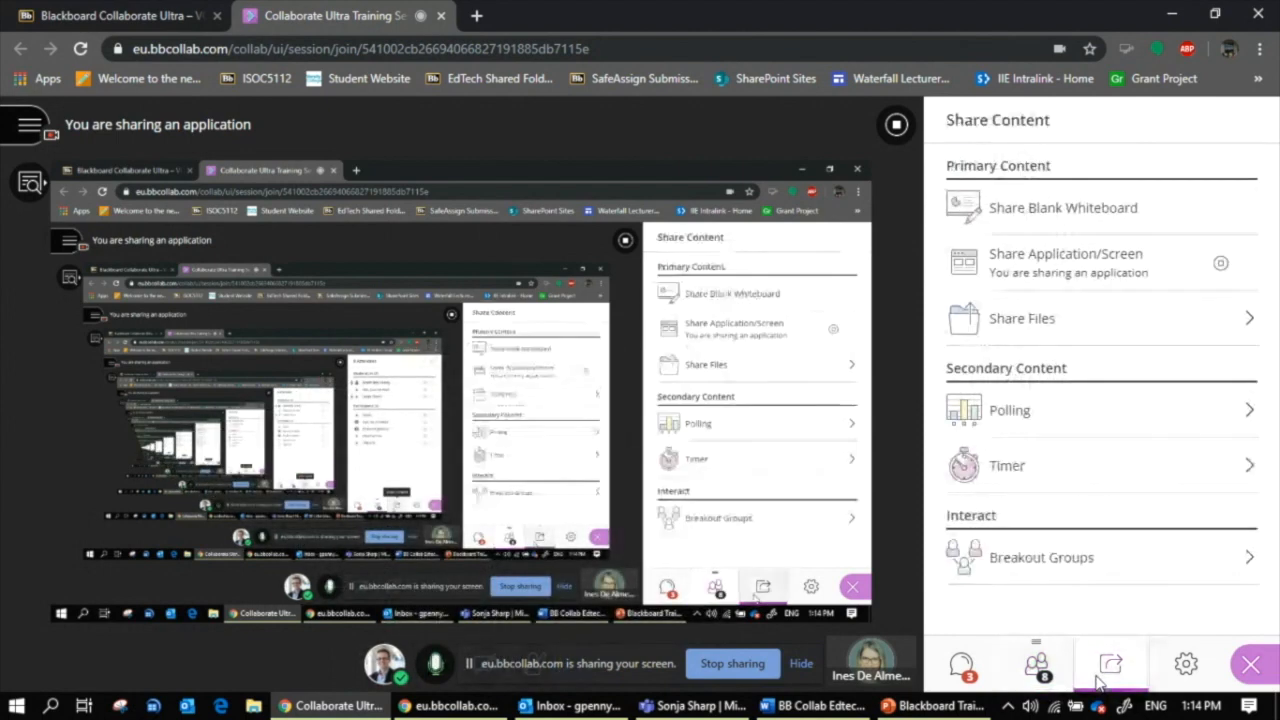
left_click(1030, 424)
left_click(1005, 174)
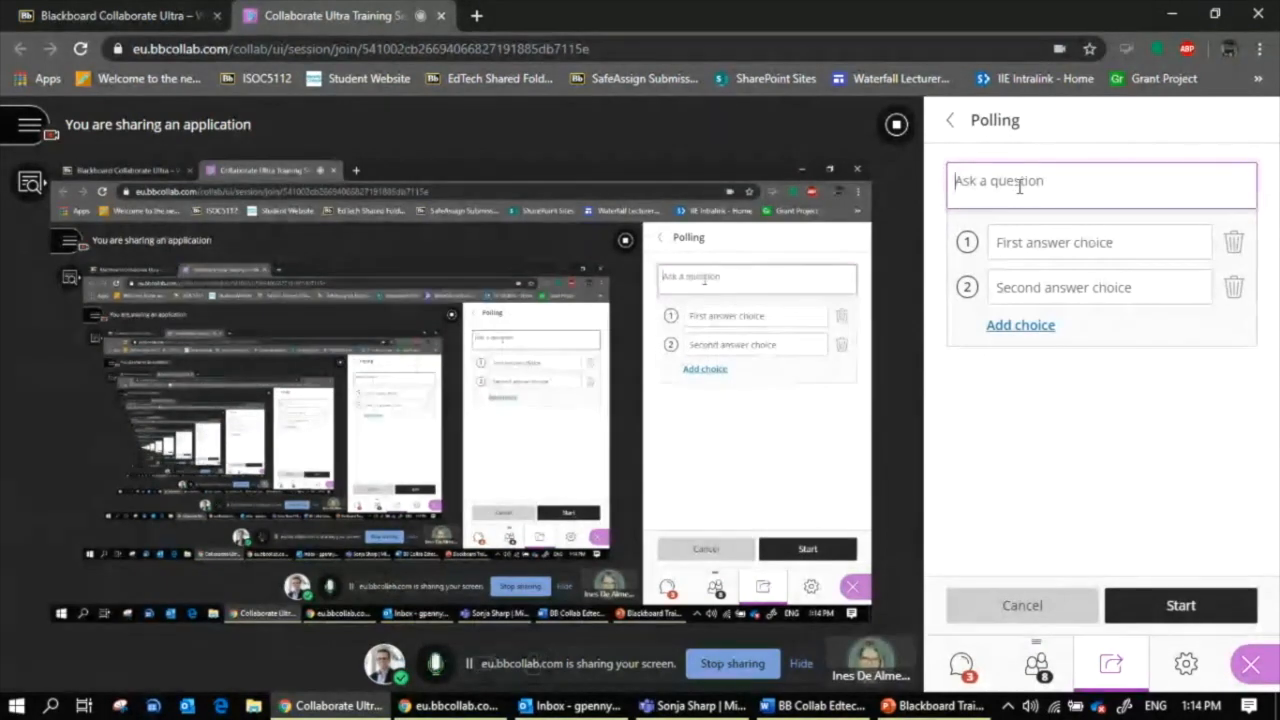
type("Do")
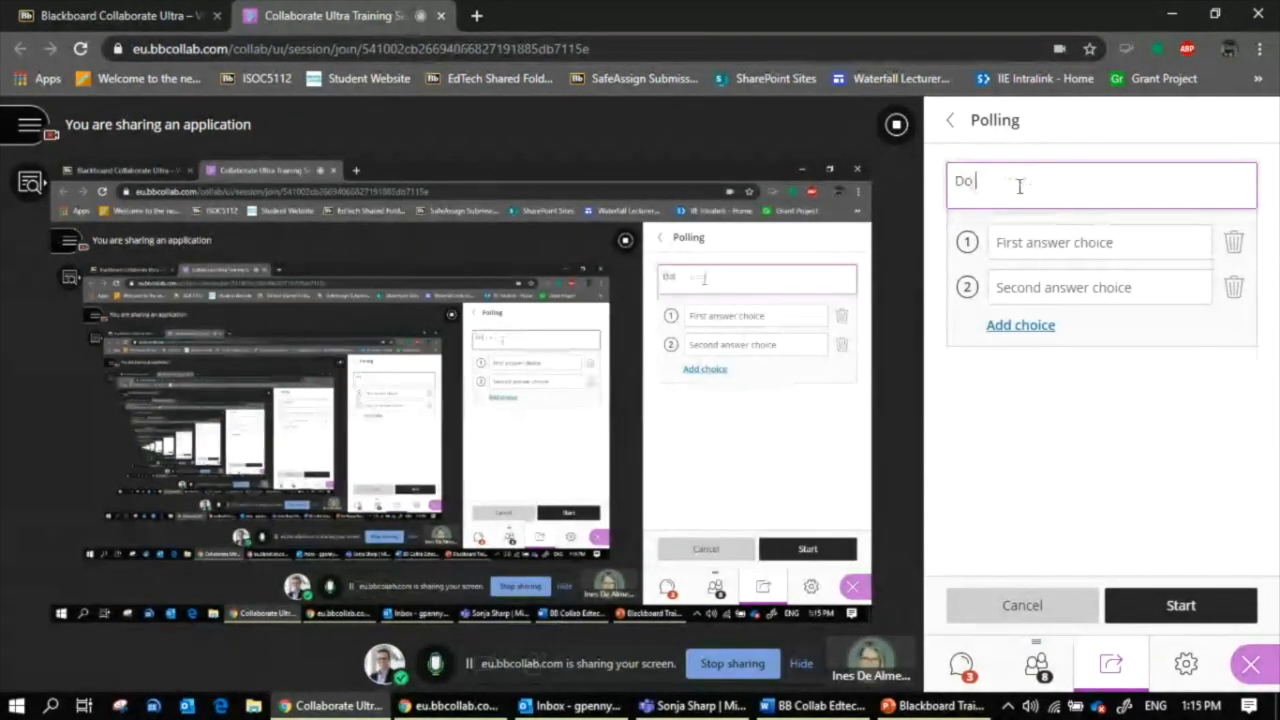
type(" you still un")
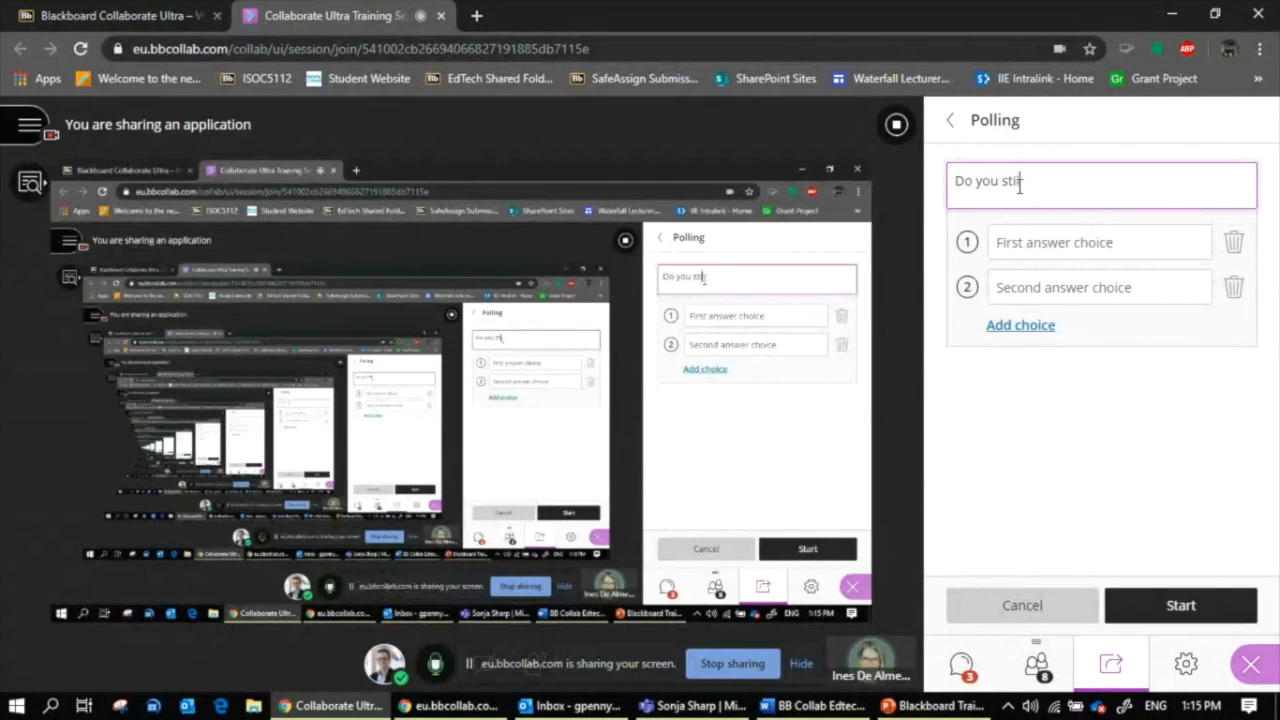
type("derstand?")
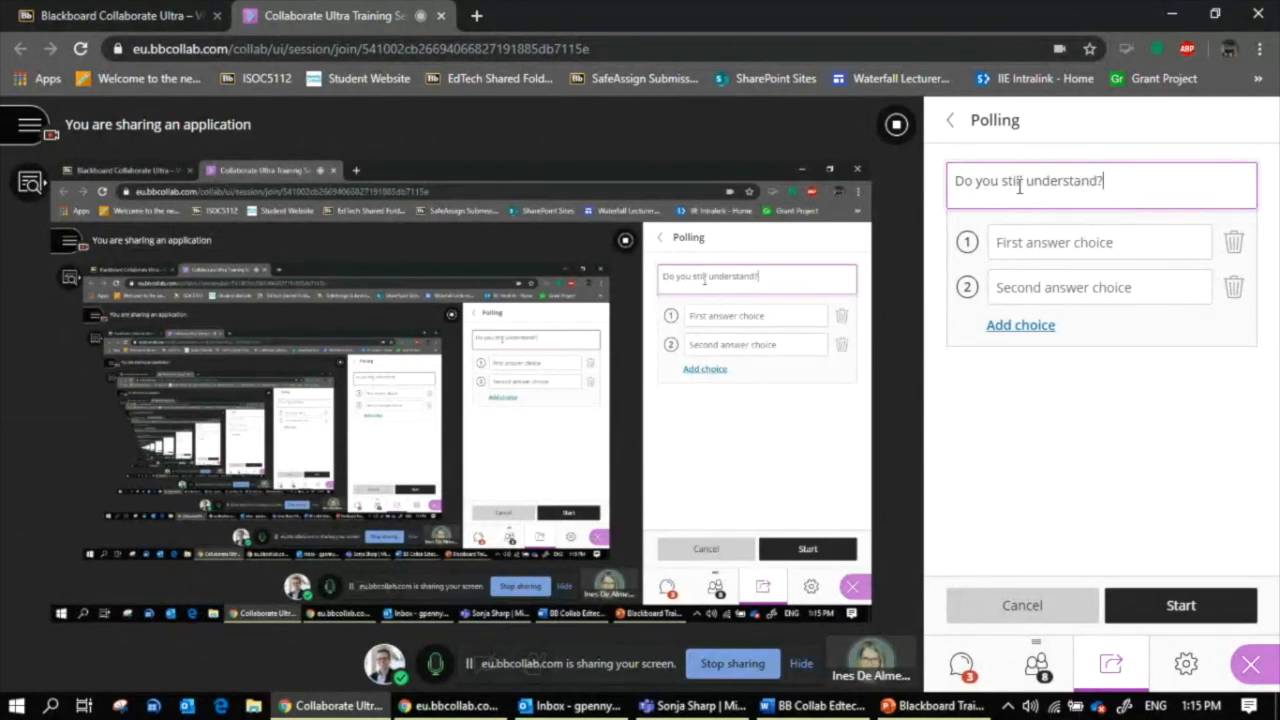
- Give the poll the answer choices "Yes", "No" and an added third choice "I am not sure", and start it
left_click(1036, 241)
type("Yes")
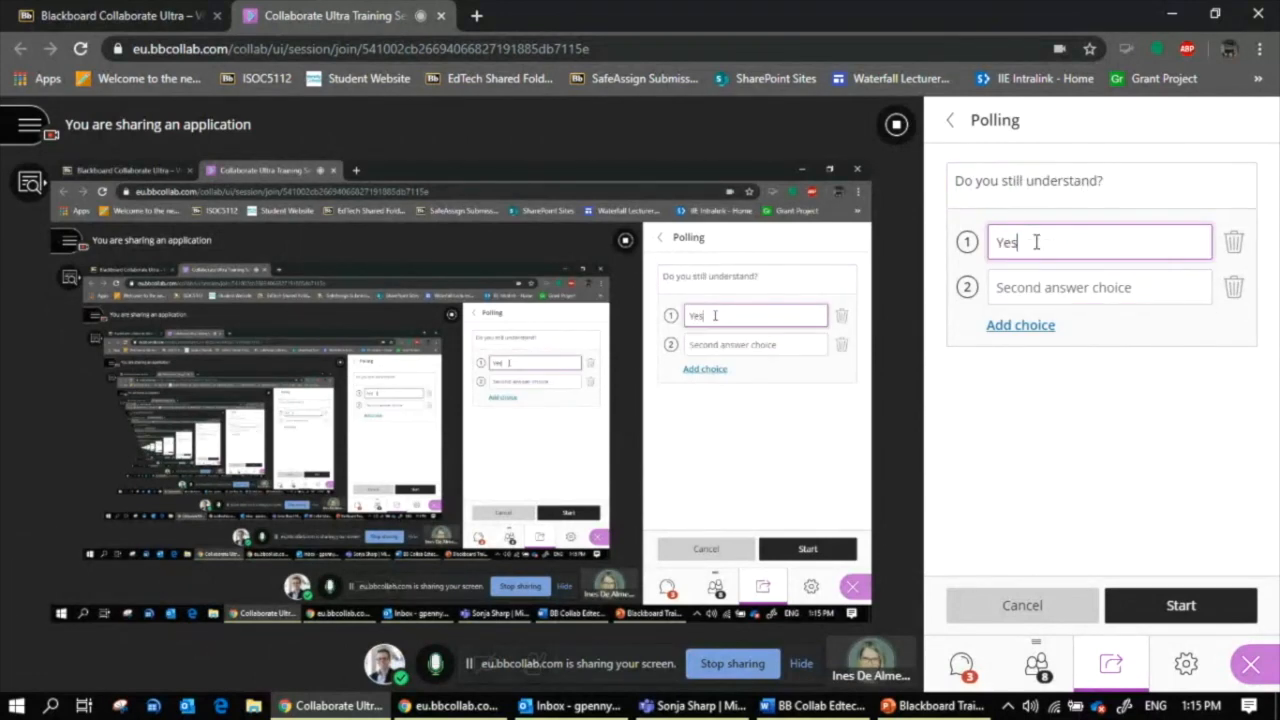
left_click(1047, 287)
type("No")
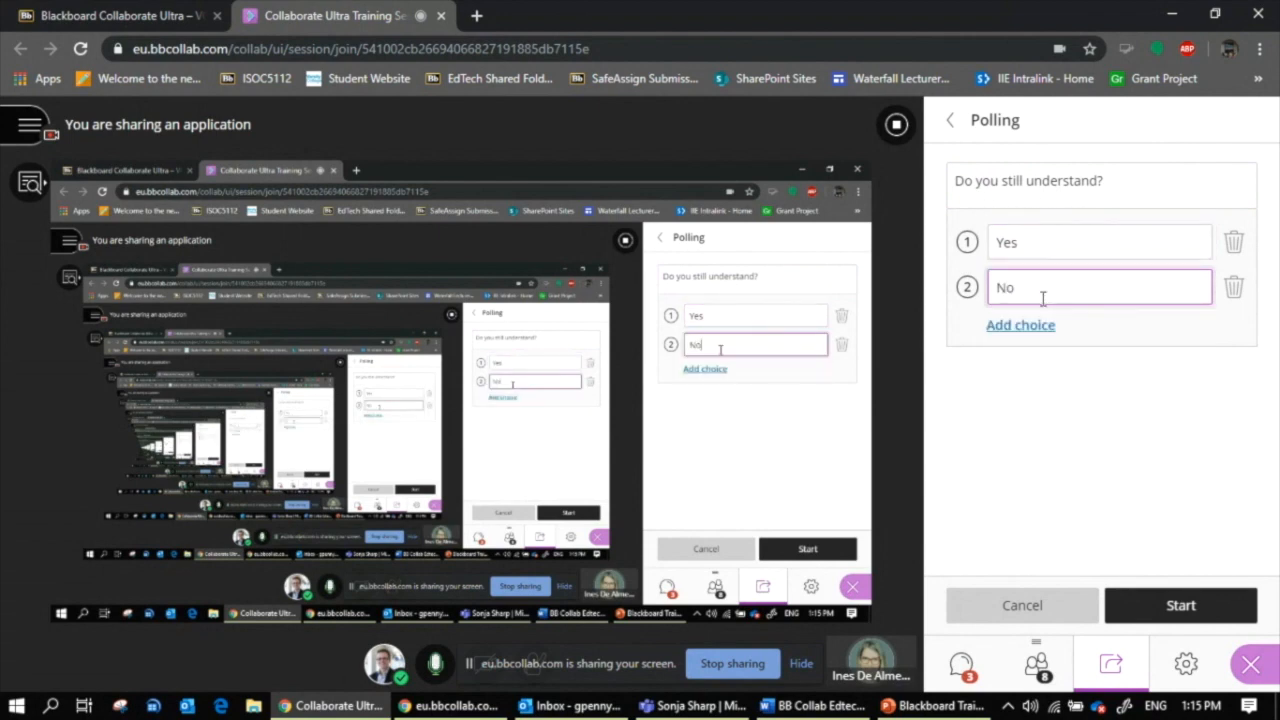
left_click(1020, 325)
type("I am ")
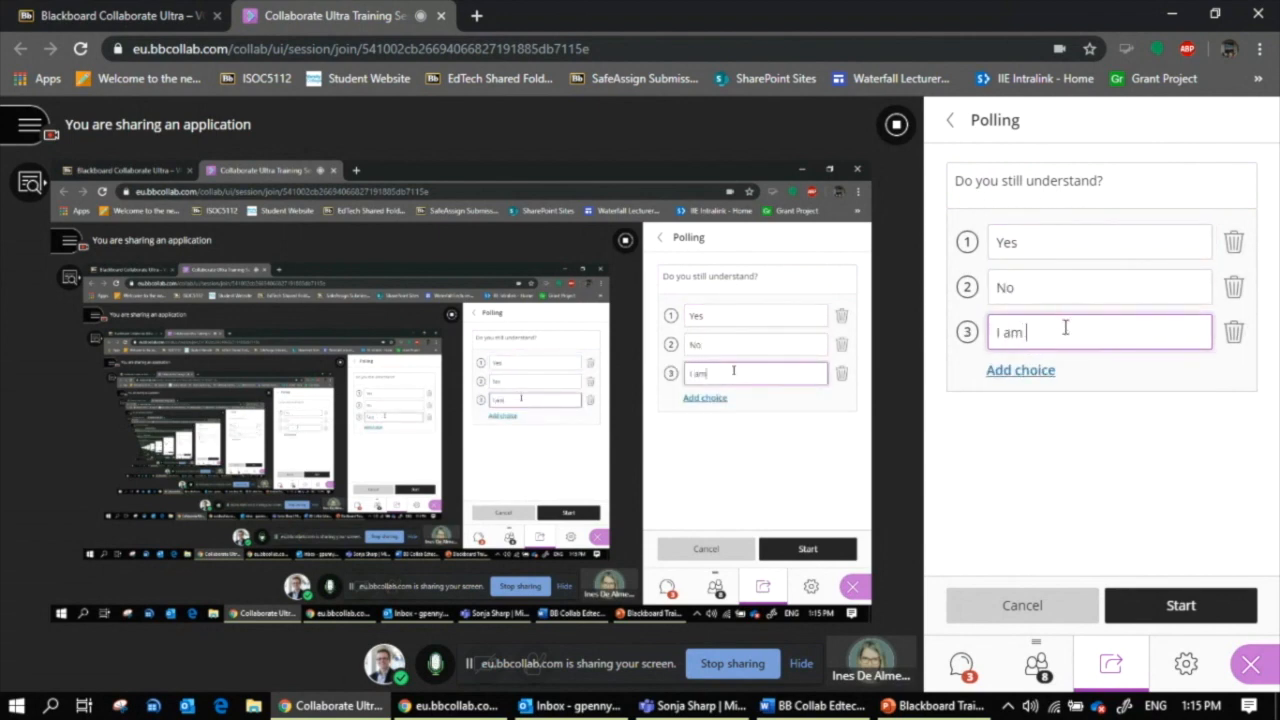
type("not sure")
left_click(1176, 604)
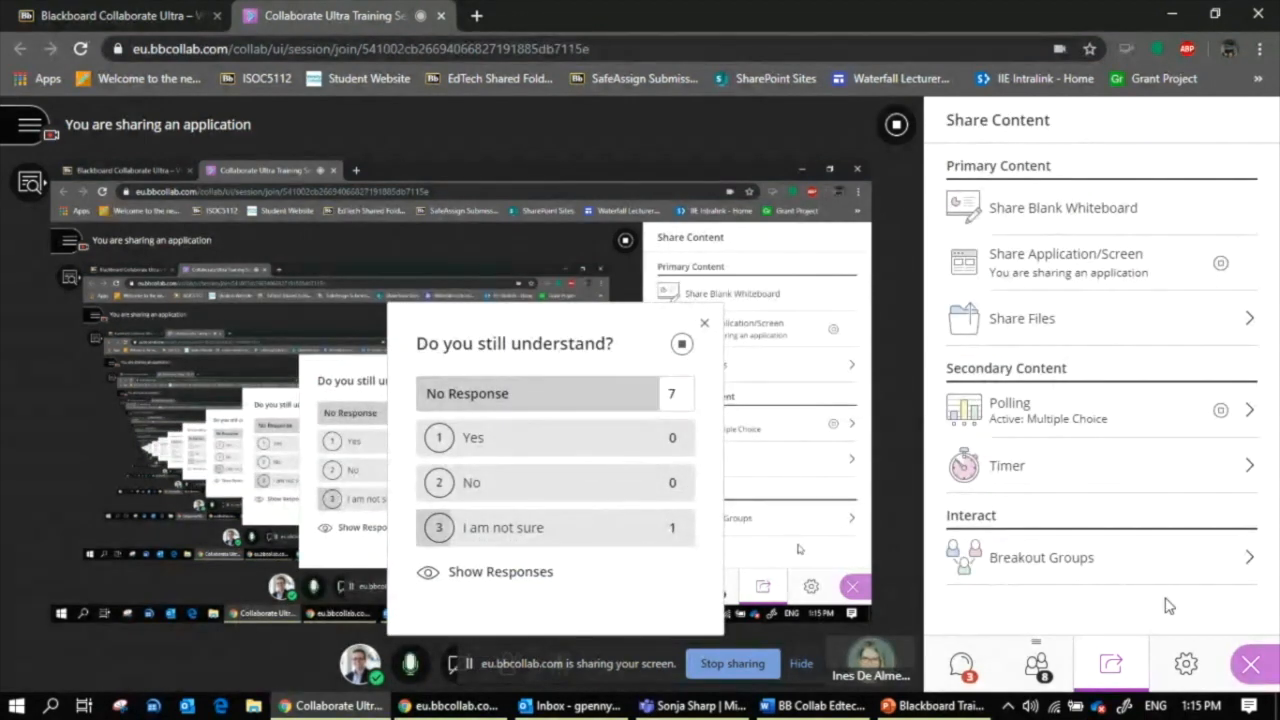
- Check each attendee's answer to the multiple-choice poll in the attendee list and end the poll
left_click(1055, 665)
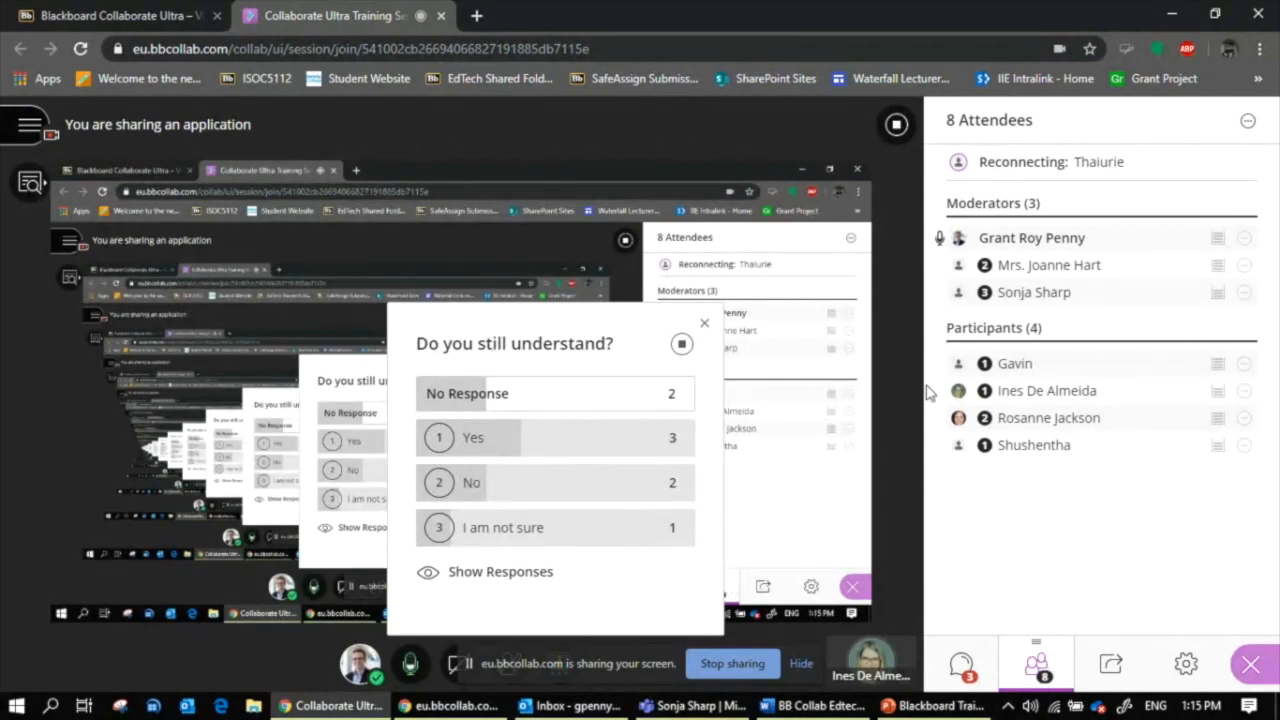
left_click(681, 345)
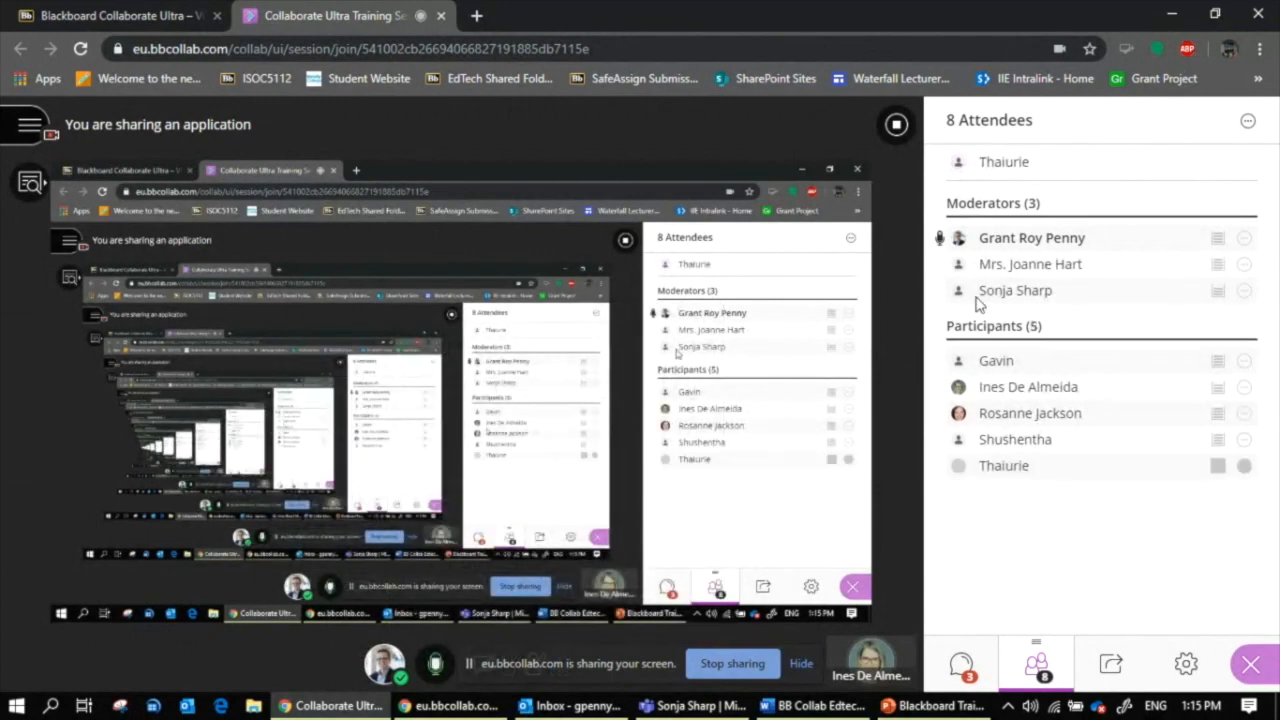
- Bring up the content sharing options briefly and read the latest messages in the Everyone chat
mouse_move(930, 705)
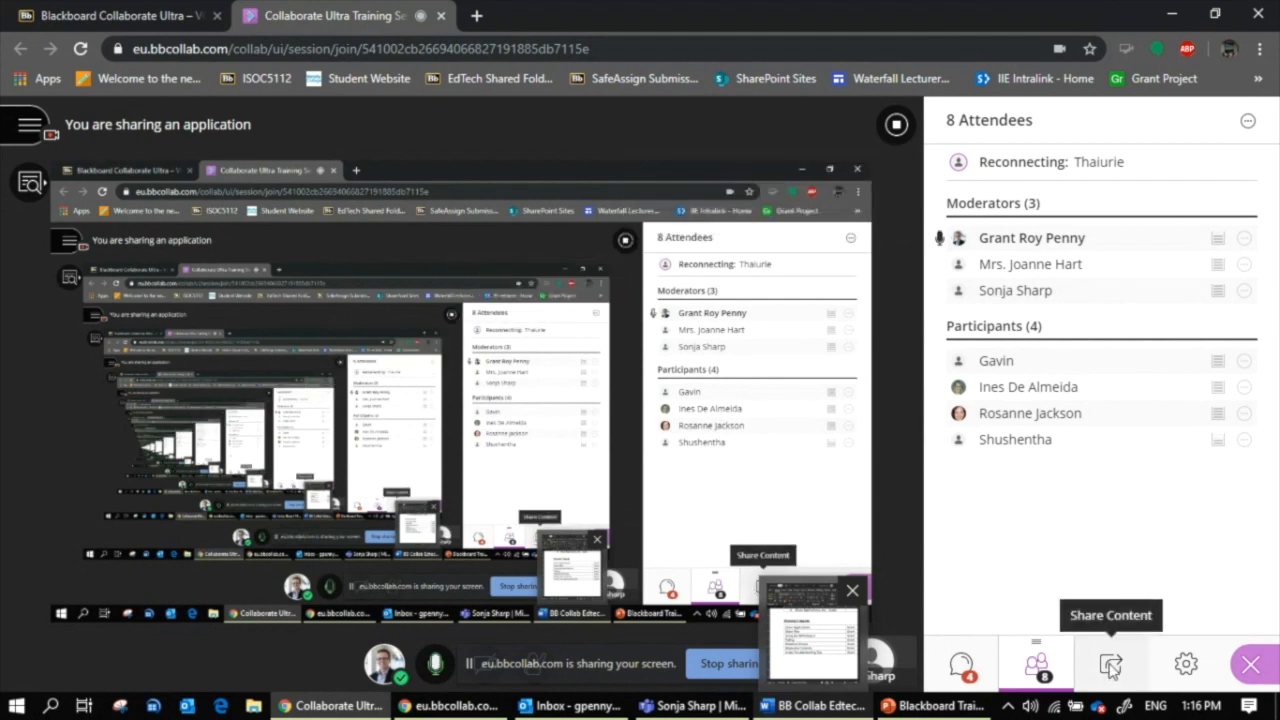
left_click(1109, 667)
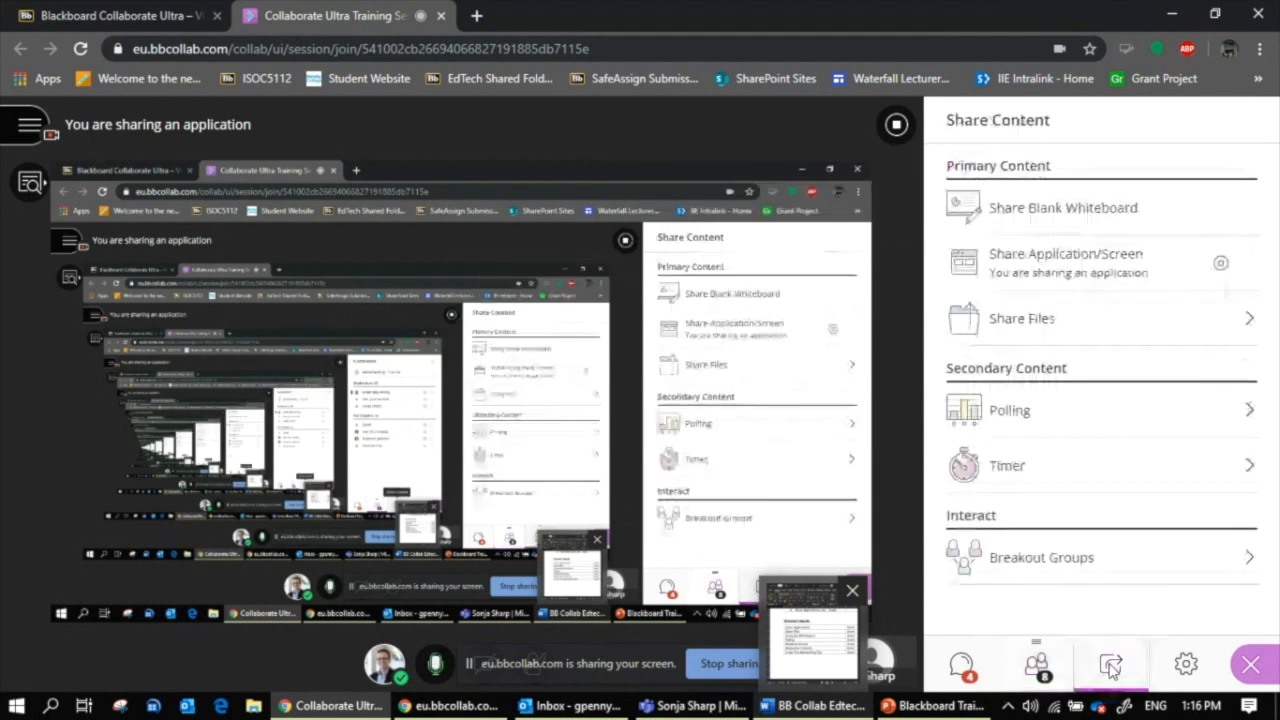
left_click(972, 668)
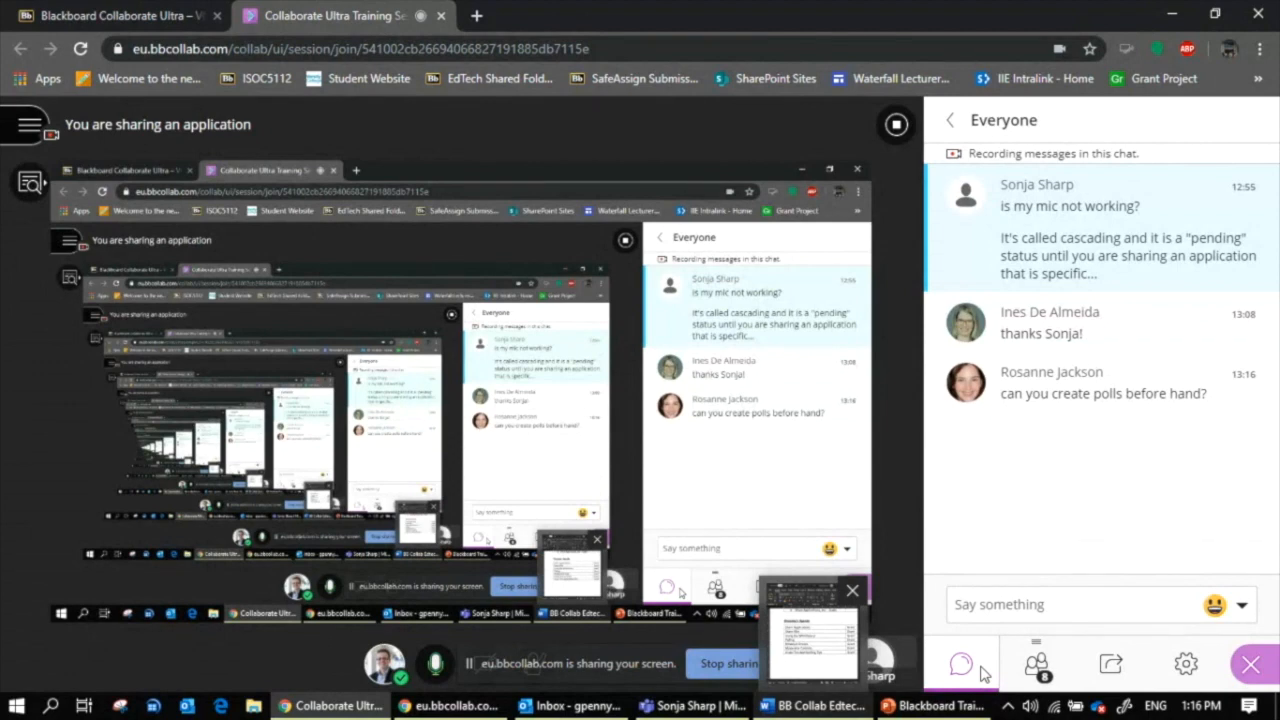
- Review the blank Yes/No Choices and Multiple Choice poll forms and return to the poll type selection without starting a poll
left_click(1110, 664)
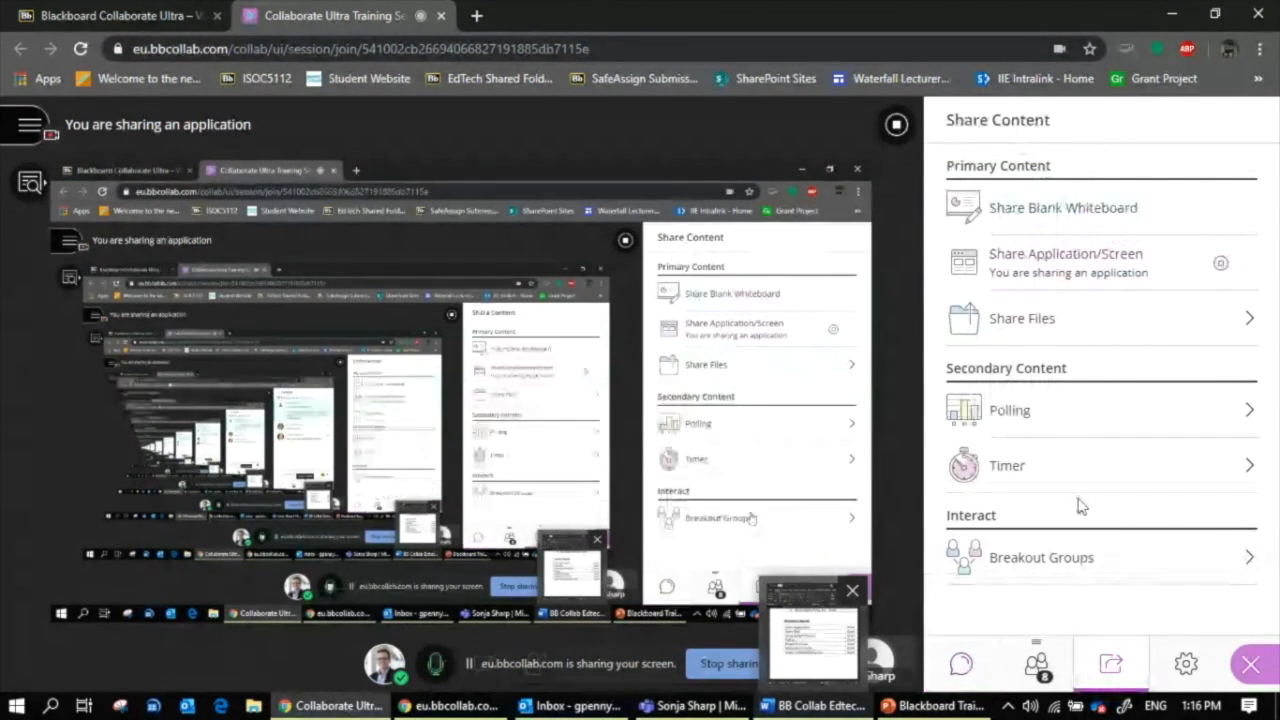
left_click(1054, 408)
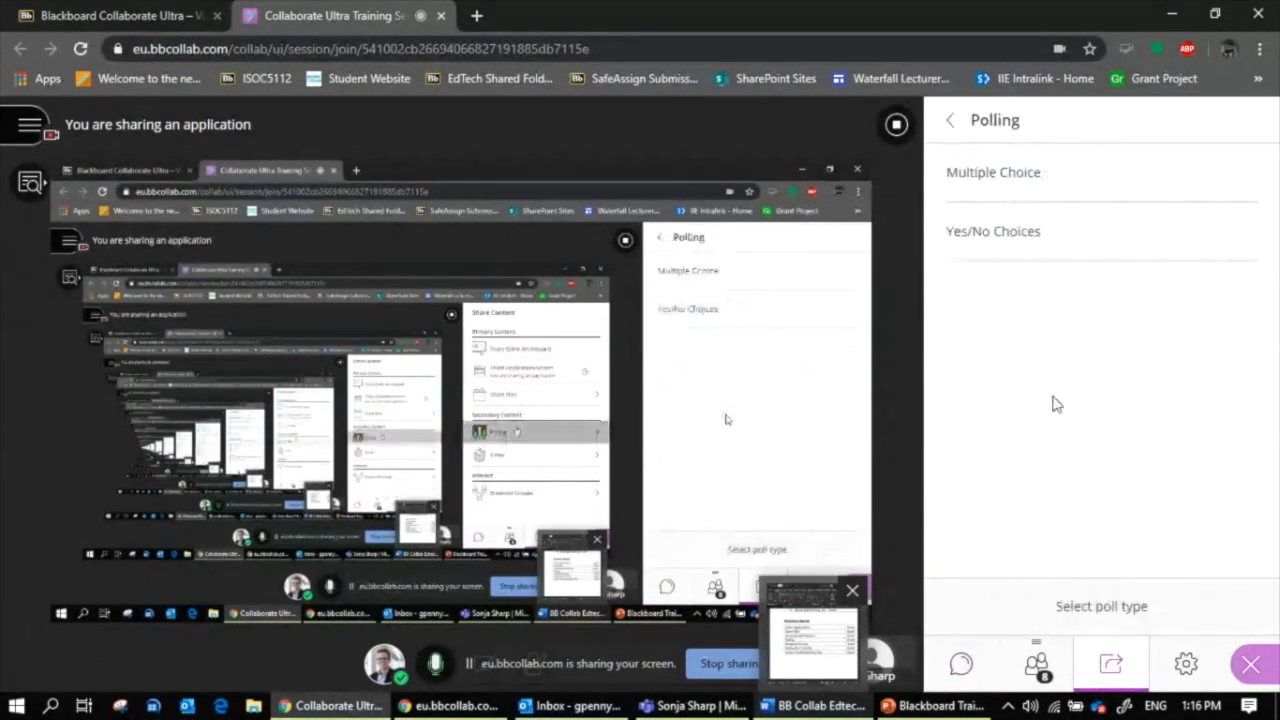
left_click(1035, 252)
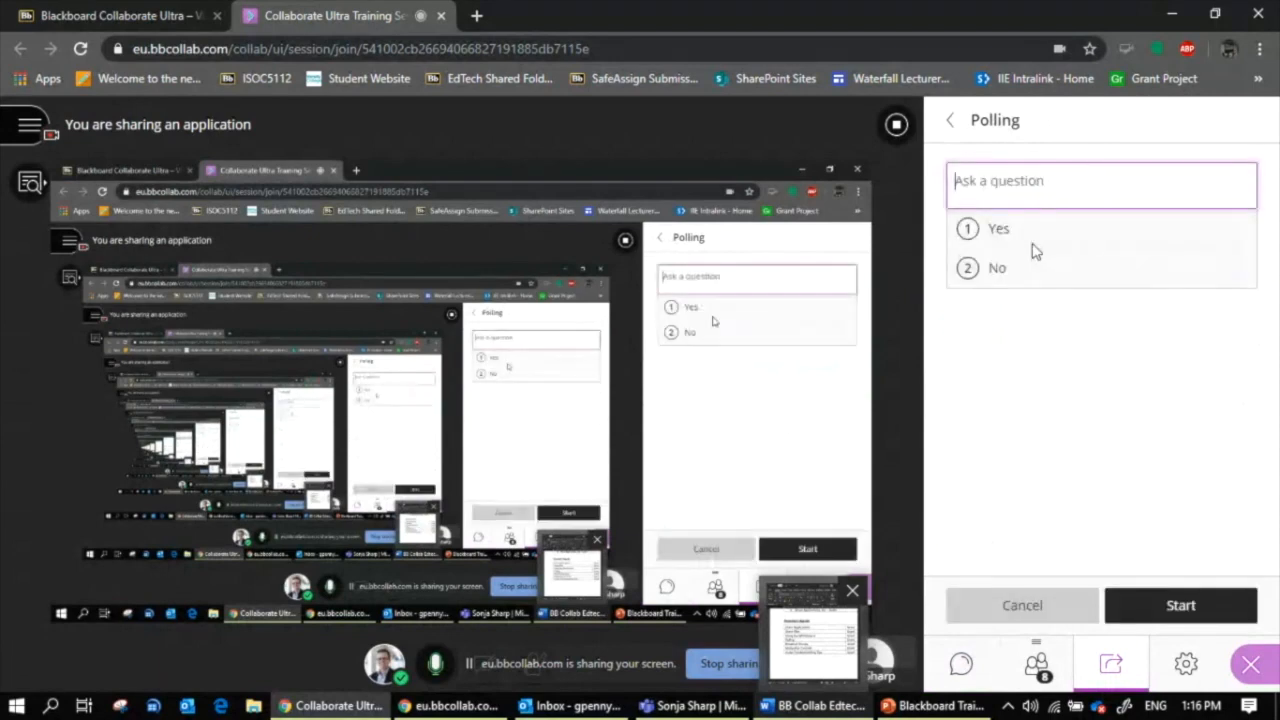
left_click(951, 121)
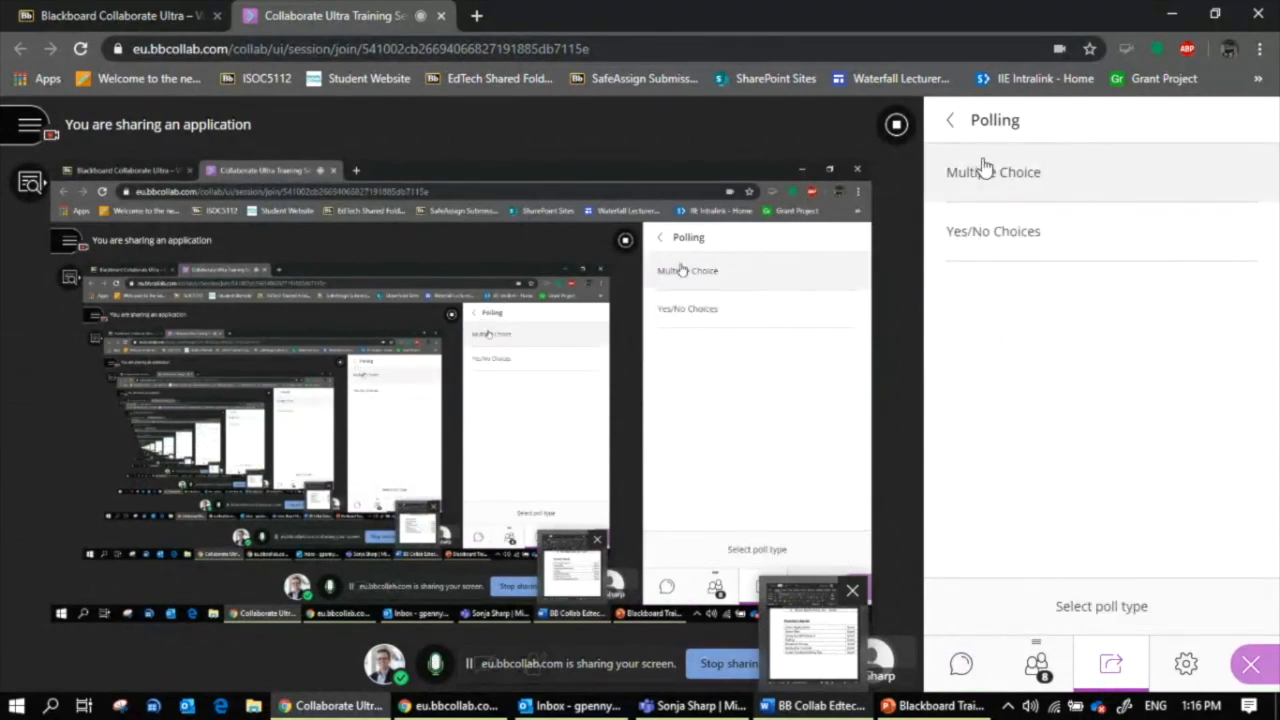
left_click(985, 170)
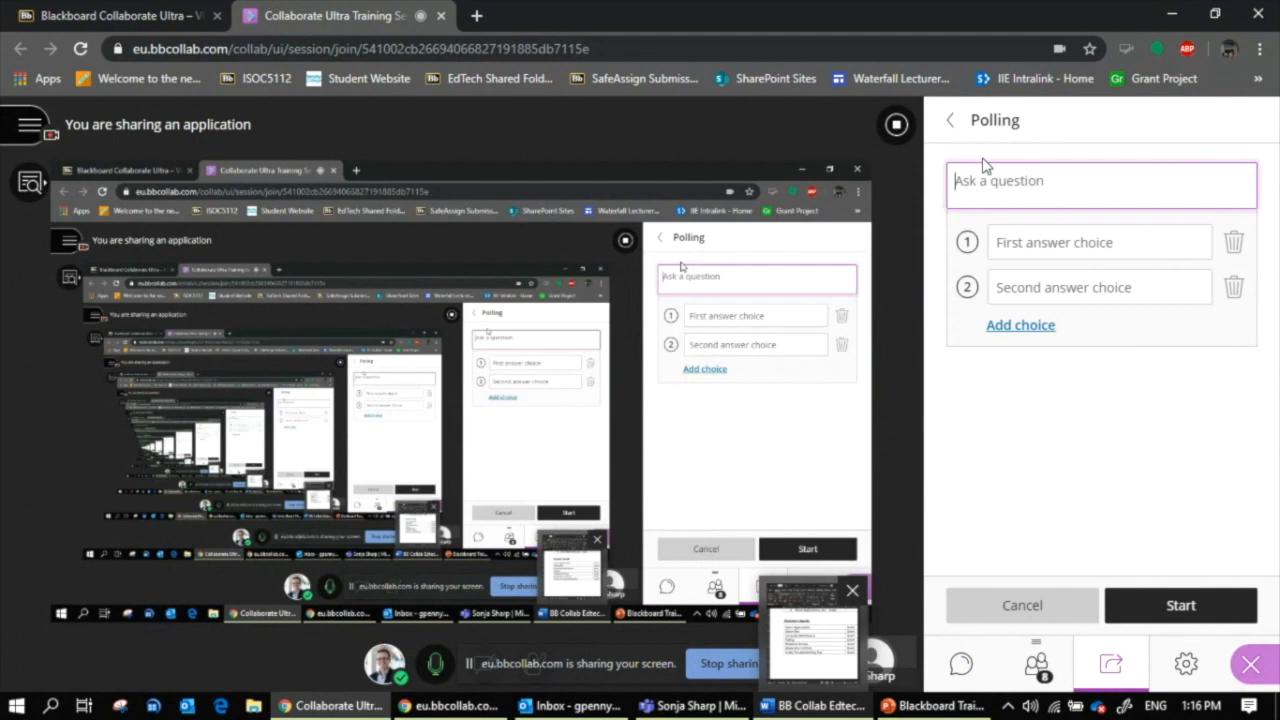
left_click(952, 122)
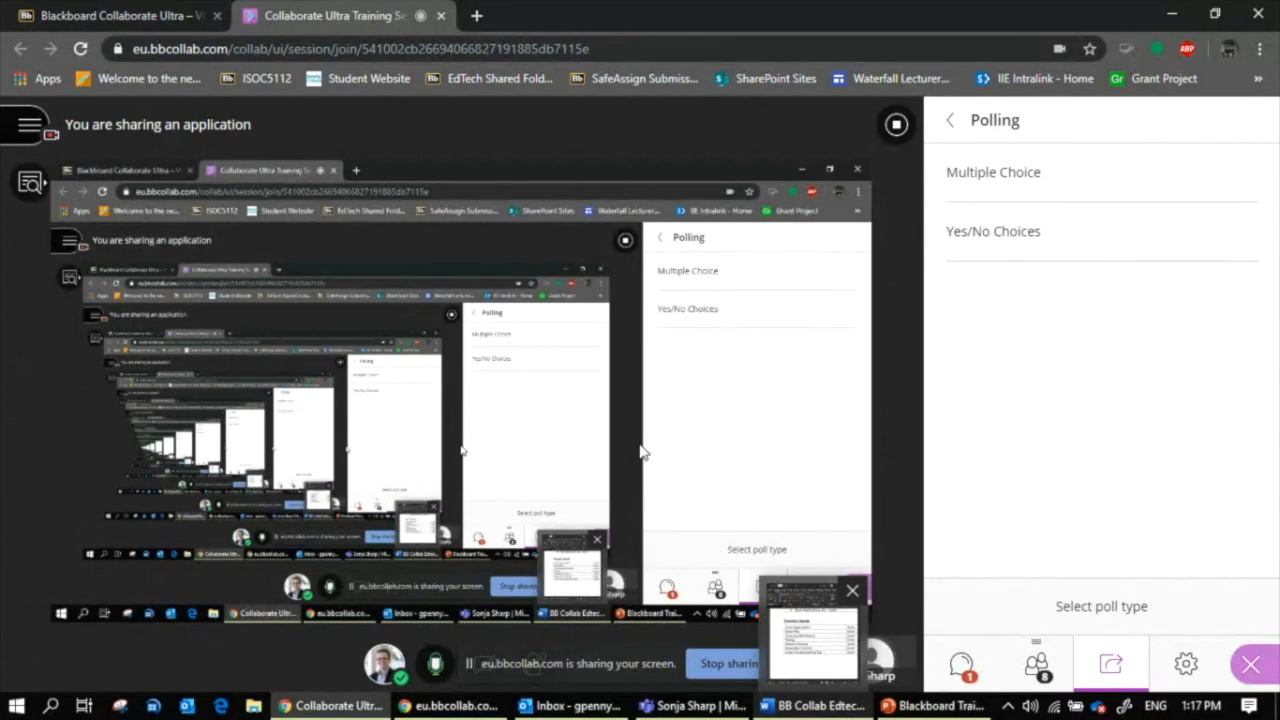
- Look over the attendee list and the Main Room files available for sharing, and return to the content sharing options
left_click(1043, 664)
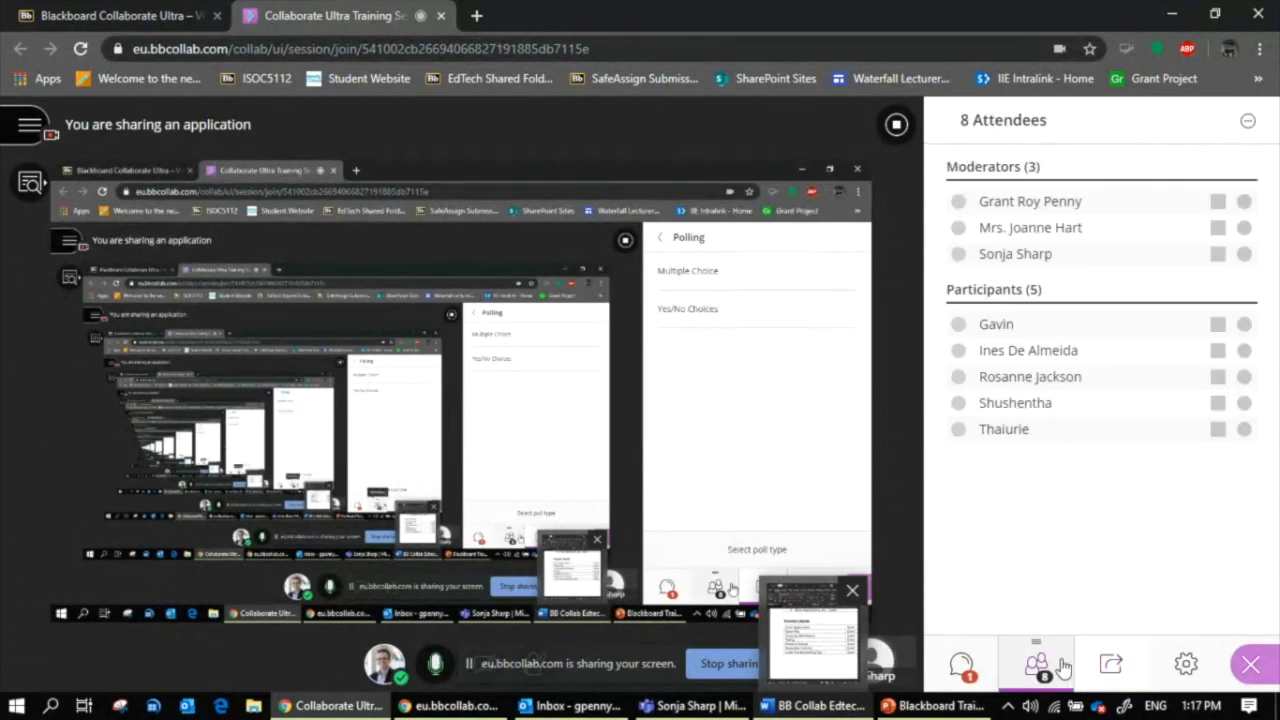
left_click(1110, 666)
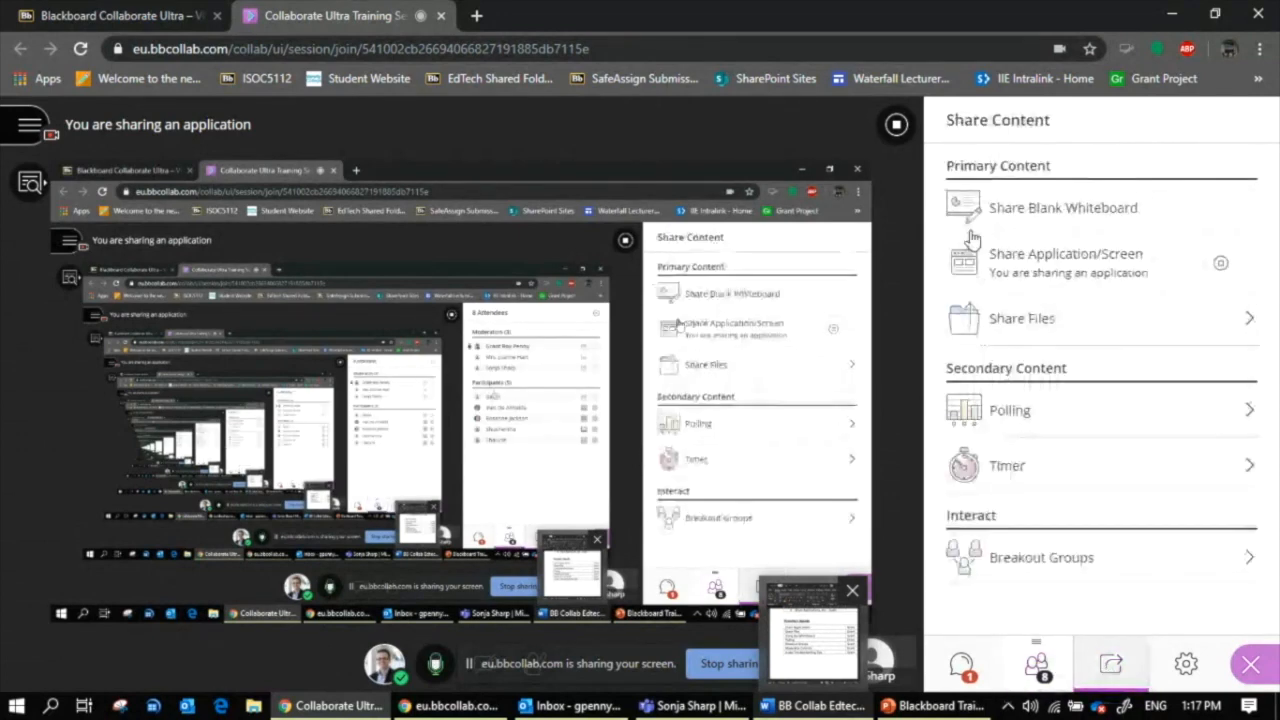
left_click(1040, 310)
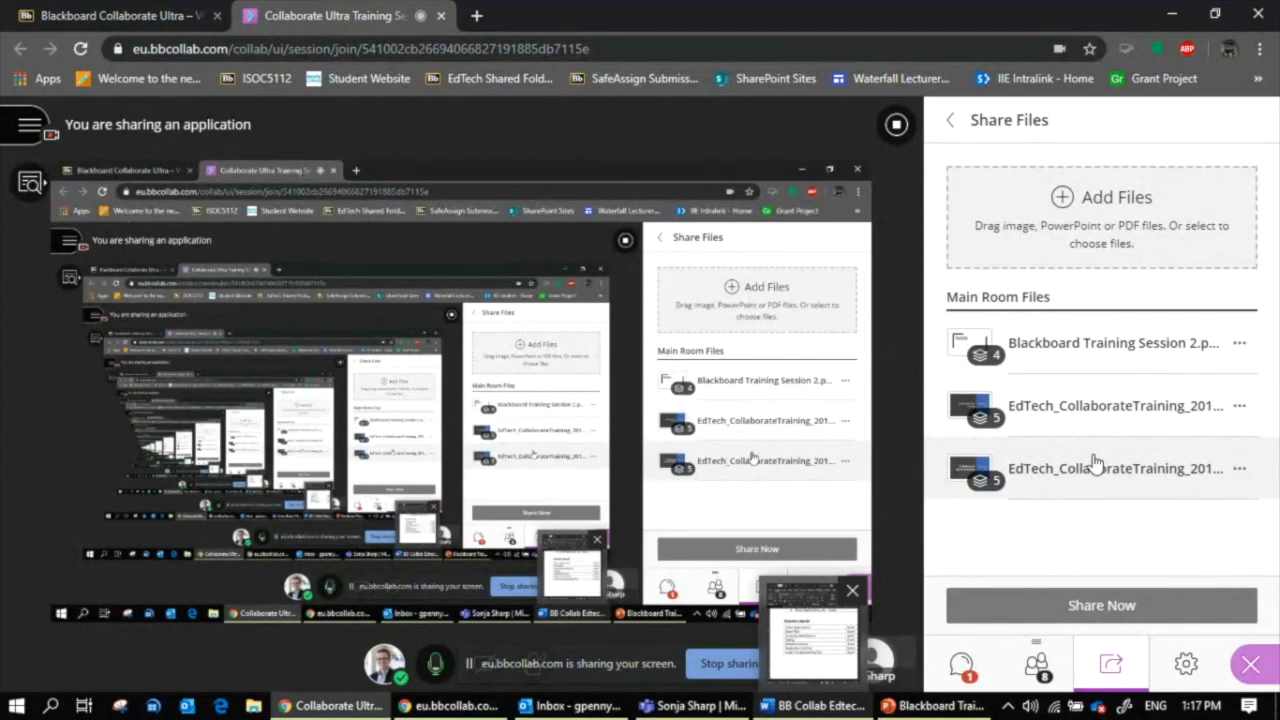
left_click(1036, 663)
left_click(1105, 668)
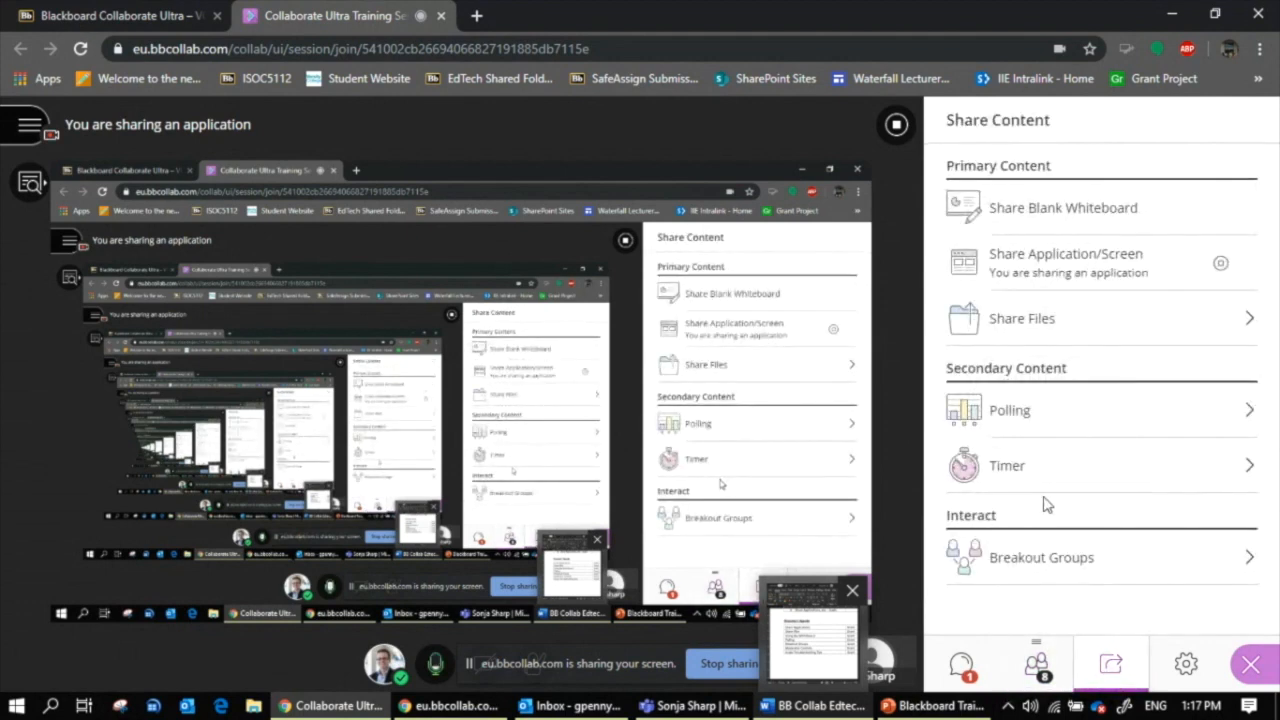
- Bring up the breakout groups setup with random assignment and review who is placed in the Main Room, Group 1 and Group 2
left_click(1031, 562)
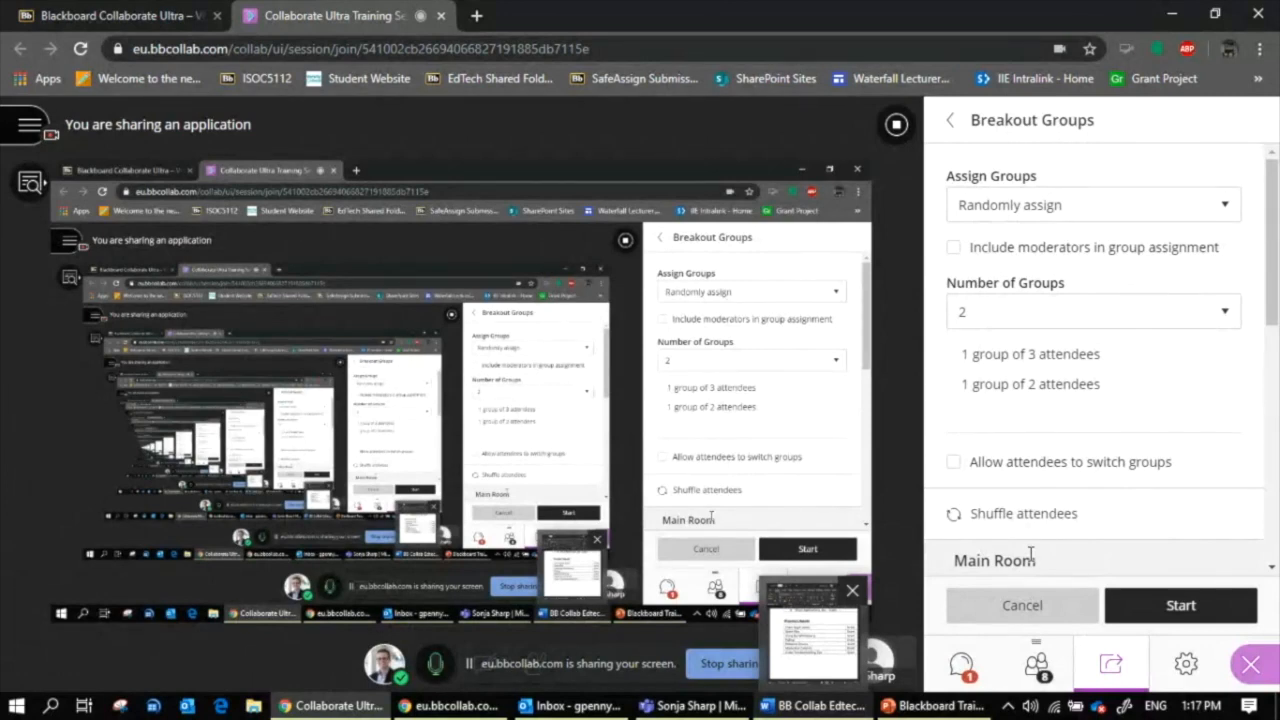
scroll(1046, 451, "down", 2)
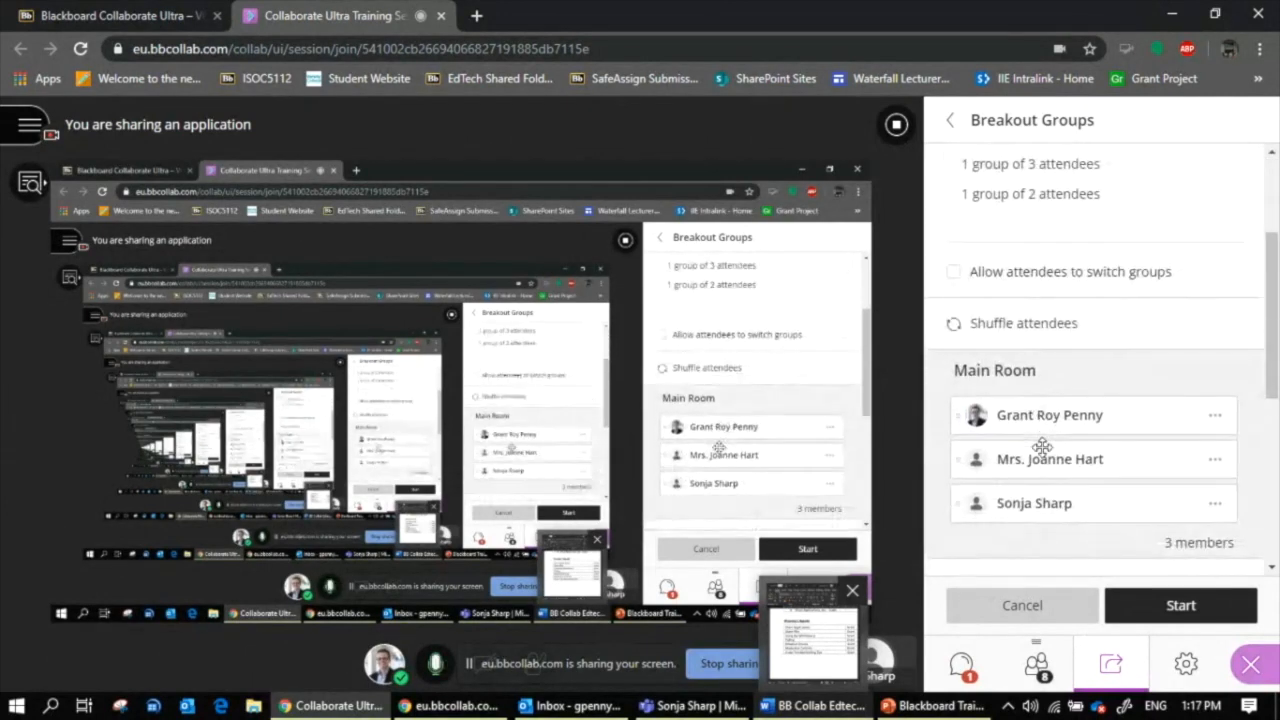
scroll(1042, 446, "down", 5)
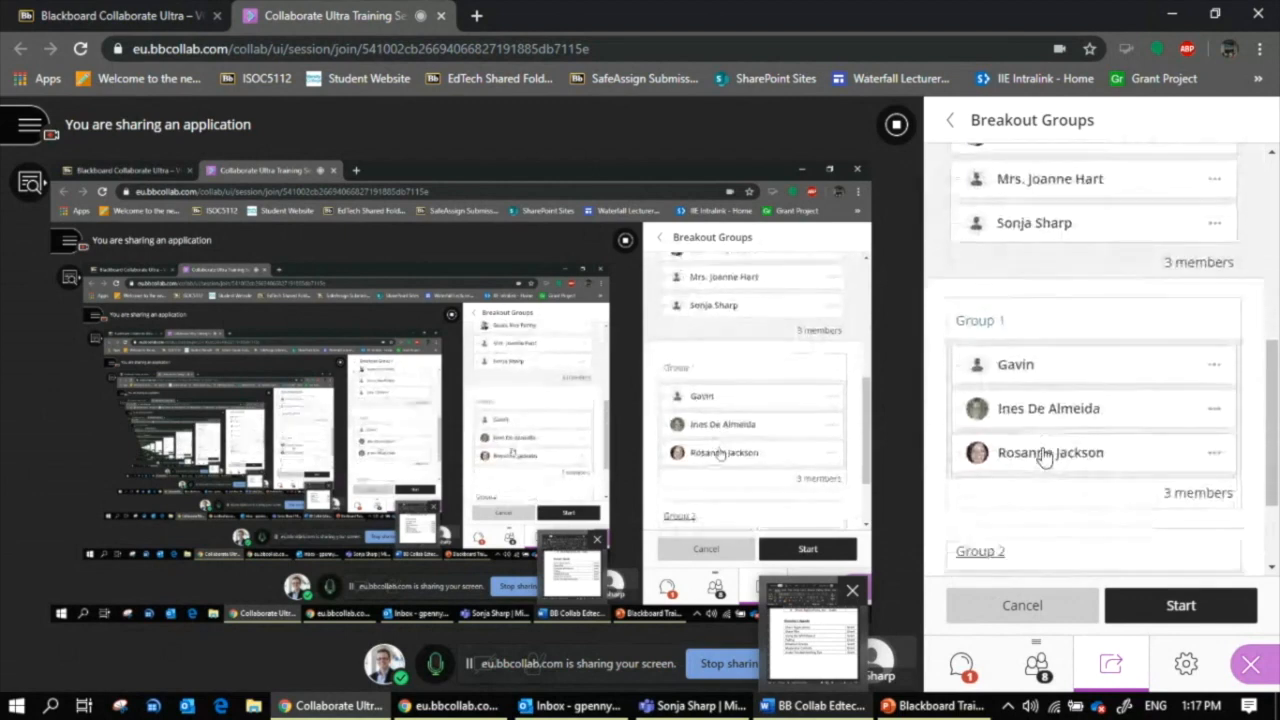
scroll(1042, 452, "down", 3)
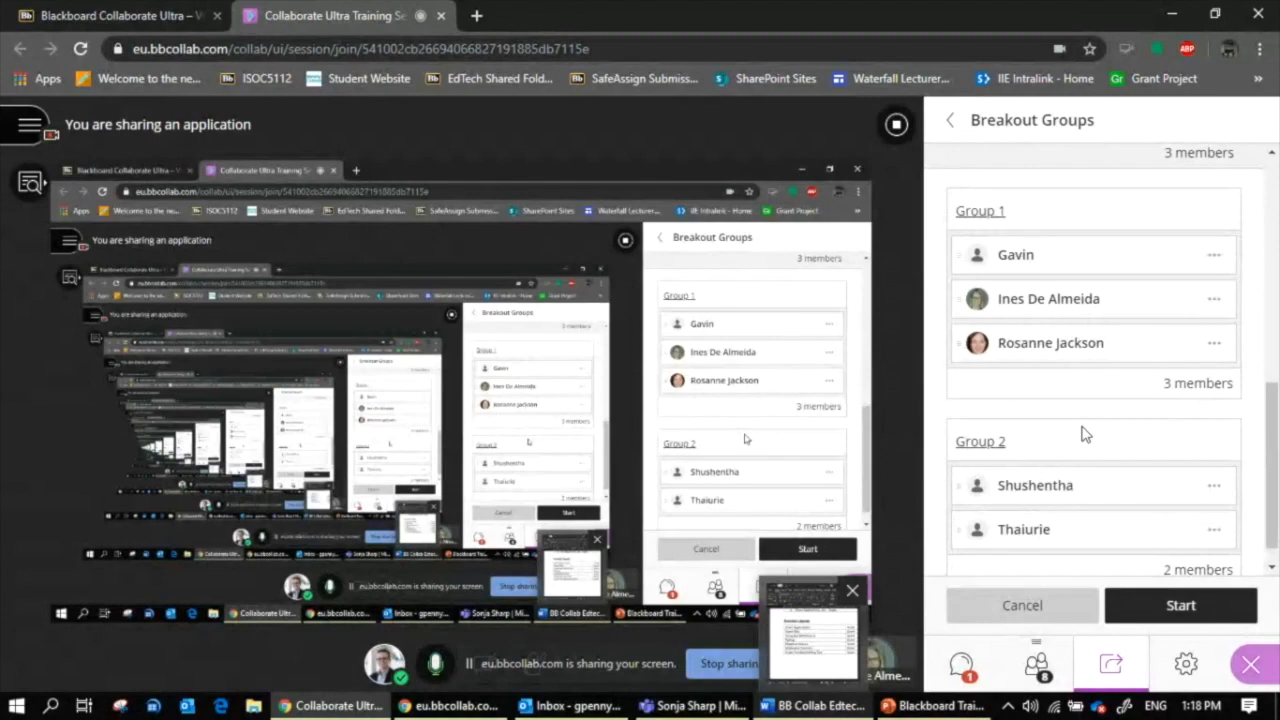
scroll(1085, 434, "up", 5)
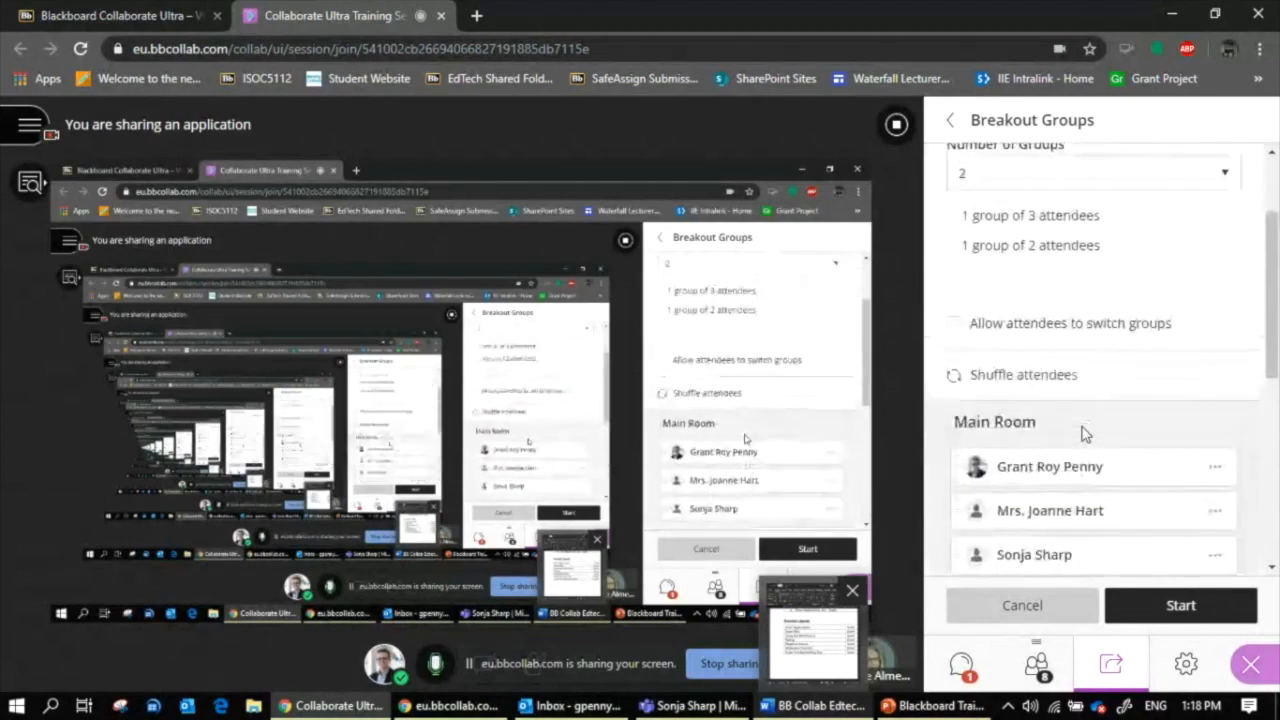
- Move one moderator from the Main Room into Group 1 and another moderator into Group 2
scroll(1085, 434, "down", 2)
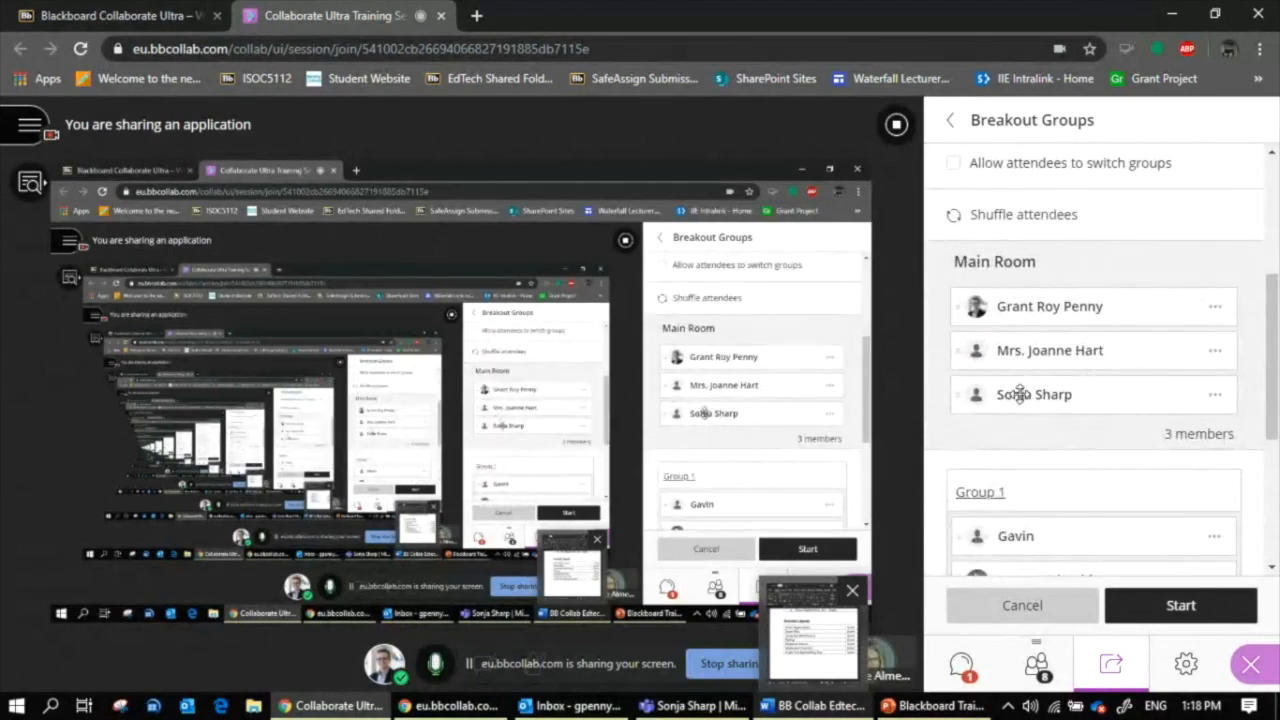
scroll(1006, 394, "down", 1)
left_click_drag(986, 337, 1013, 451)
scroll(1047, 307, "up", 2)
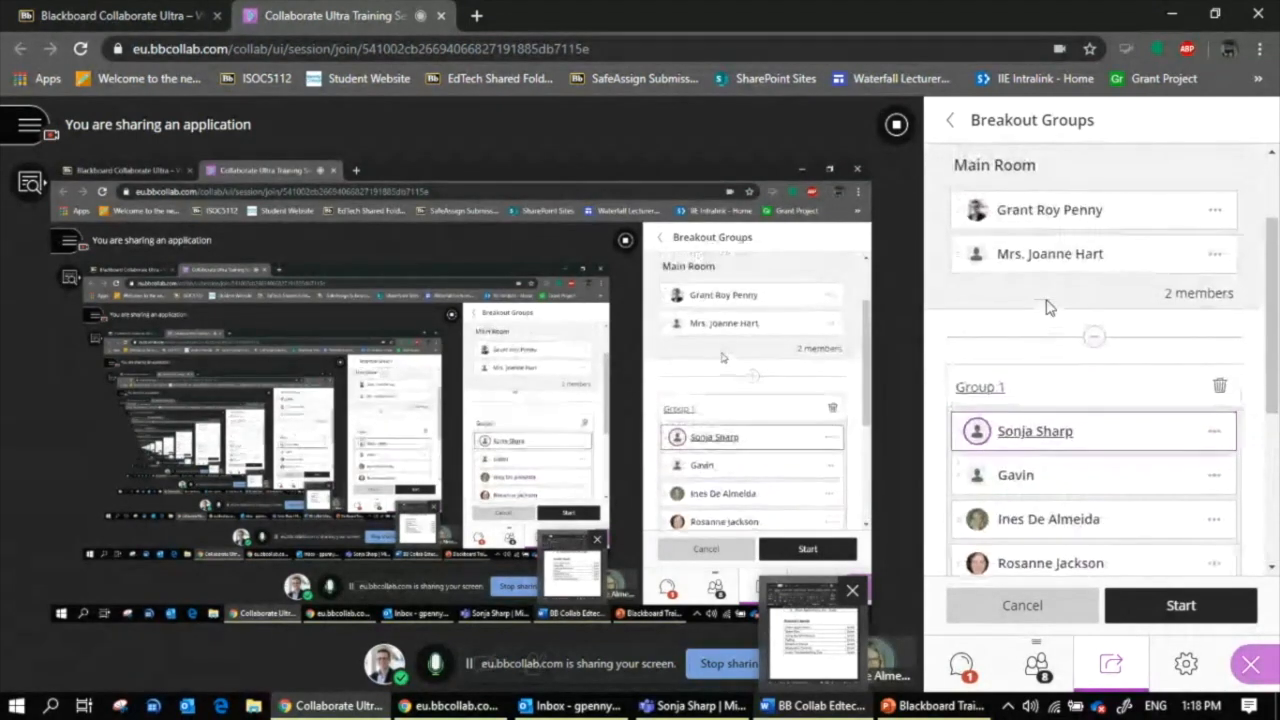
left_click_drag(1010, 332, 1028, 474)
scroll(1050, 480, "down", 3)
scroll(1076, 504, "down", 2)
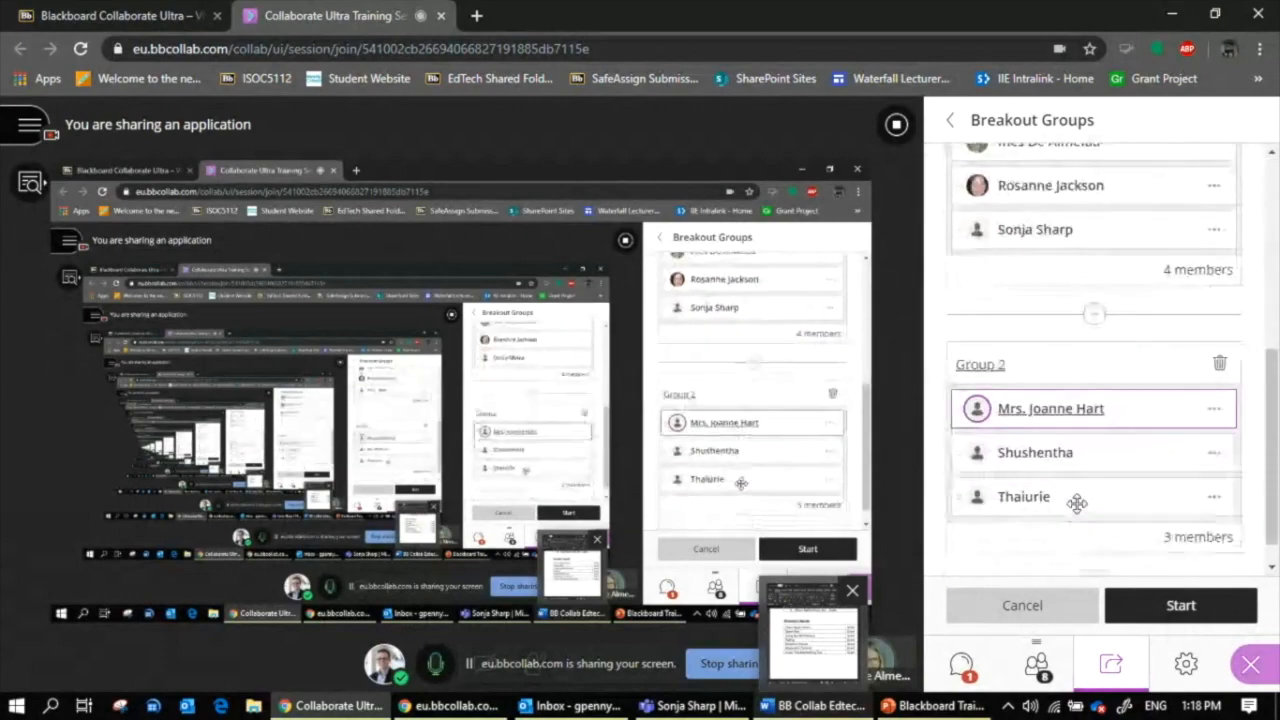
- Check the members of both groups once more and start the breakout groups
scroll(1040, 360, "up", 1)
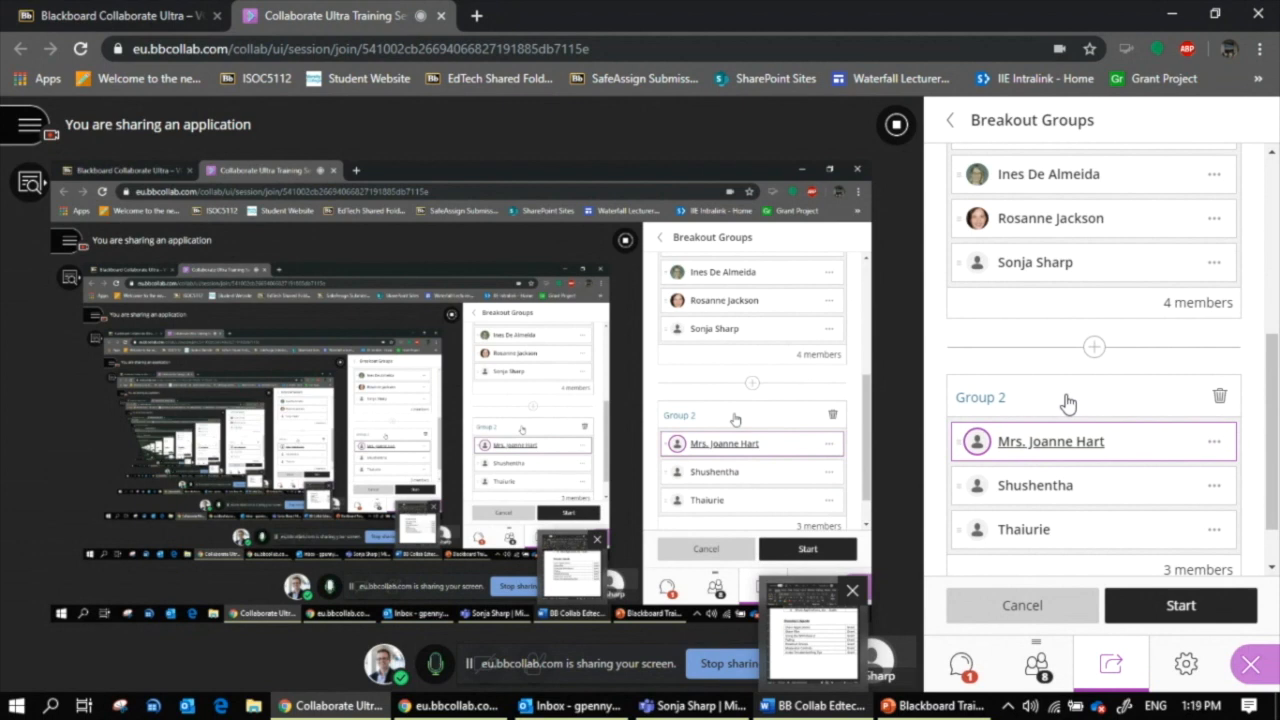
scroll(1093, 449, "down", 1)
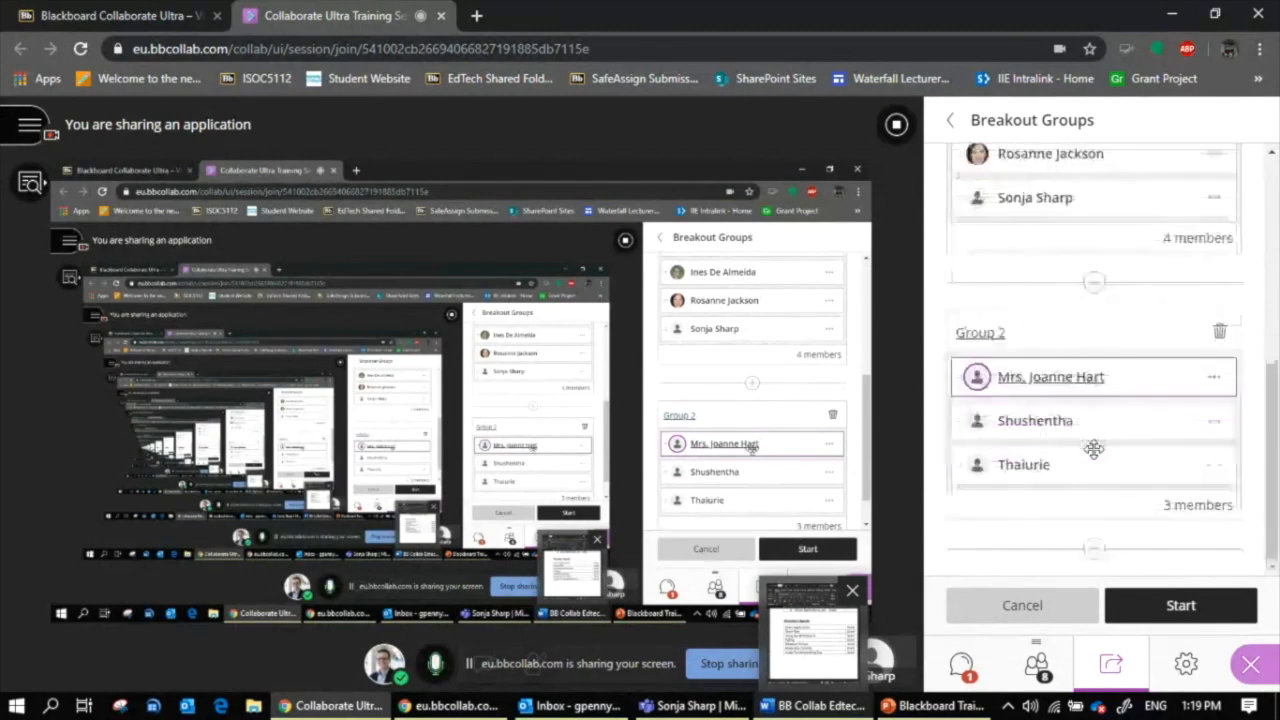
scroll(1093, 449, "up", 4)
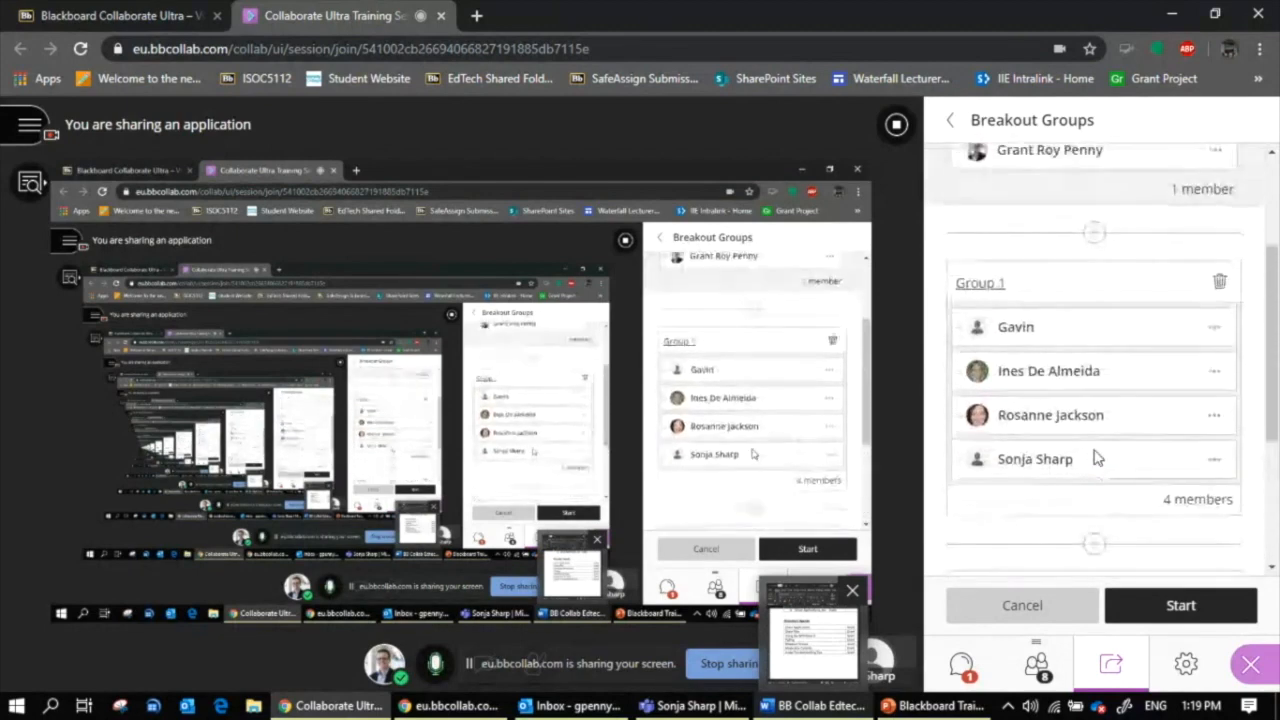
scroll(1093, 455, "down", 4)
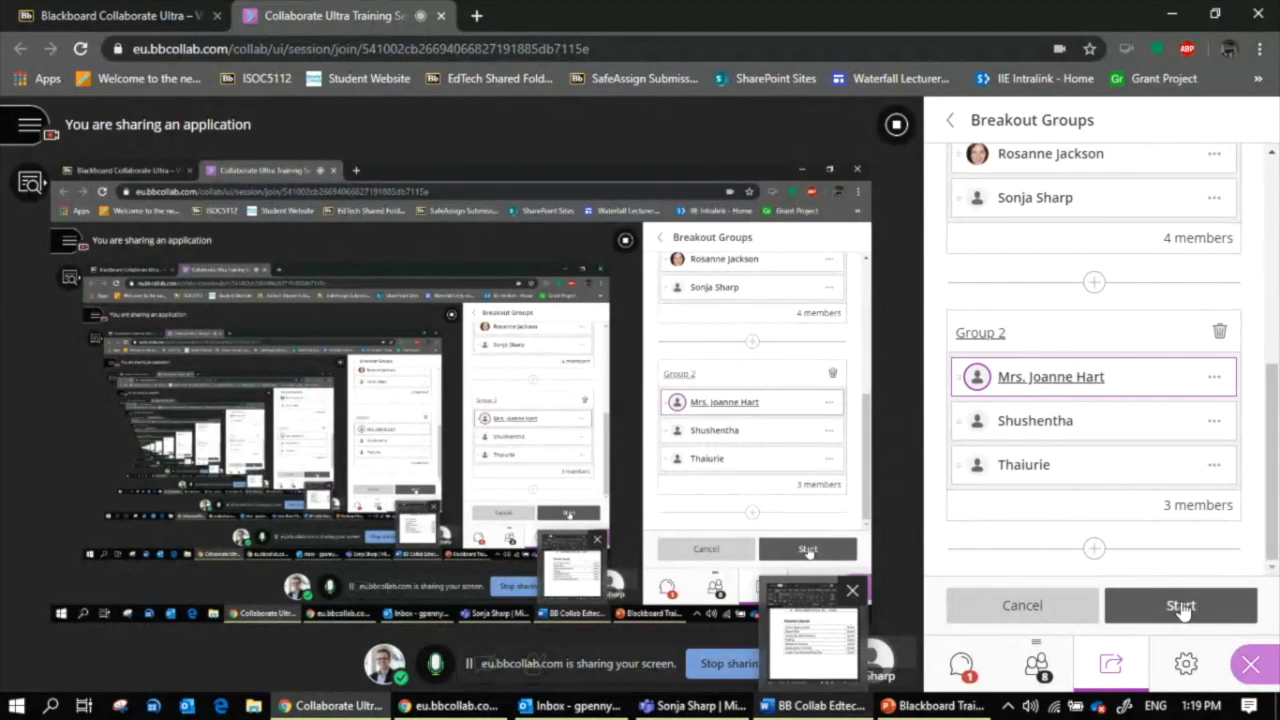
left_click(1181, 608)
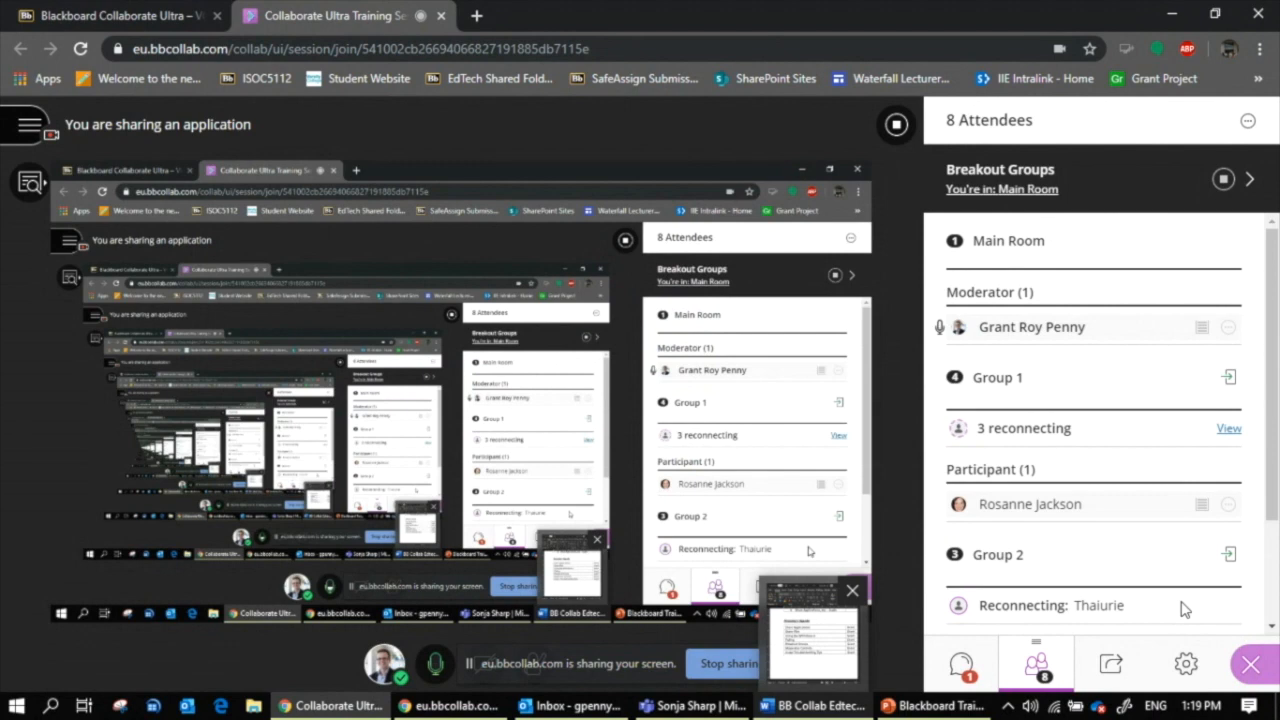
- Dismiss the e-mail notification and close Outlook while reviewing the attendees in each running breakout group
scroll(1151, 491, "down", 2)
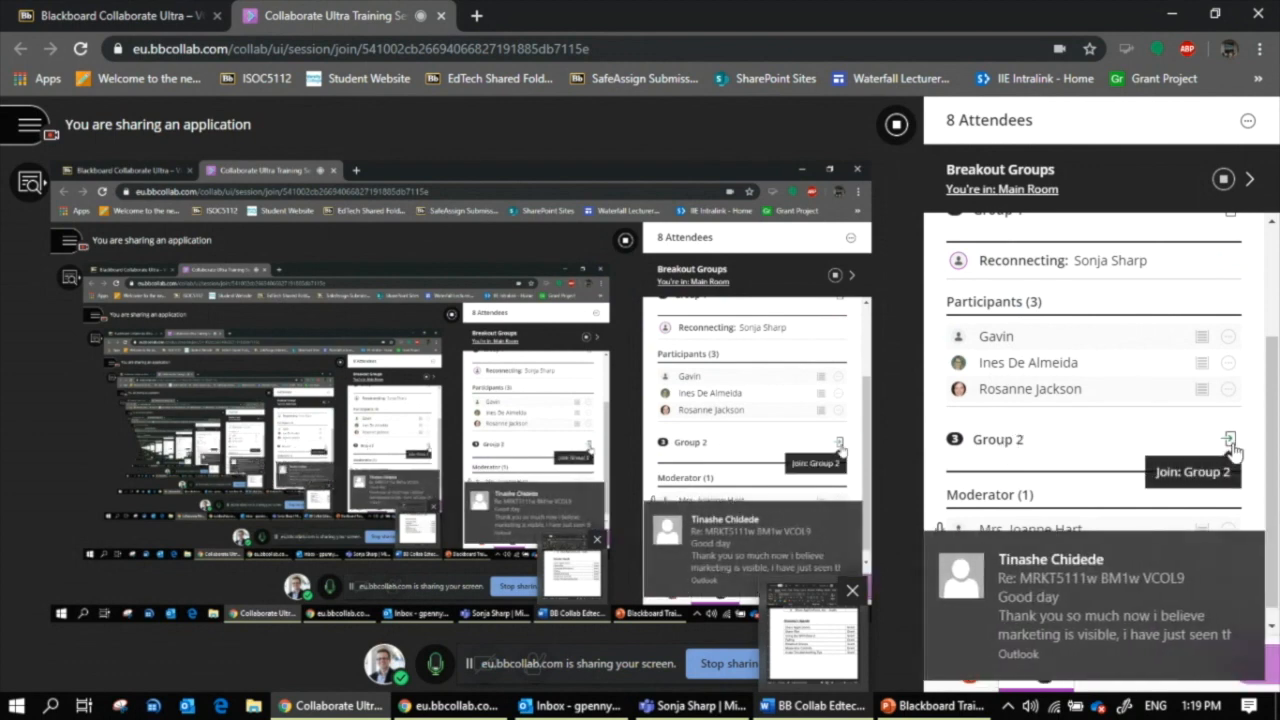
left_click(1246, 540)
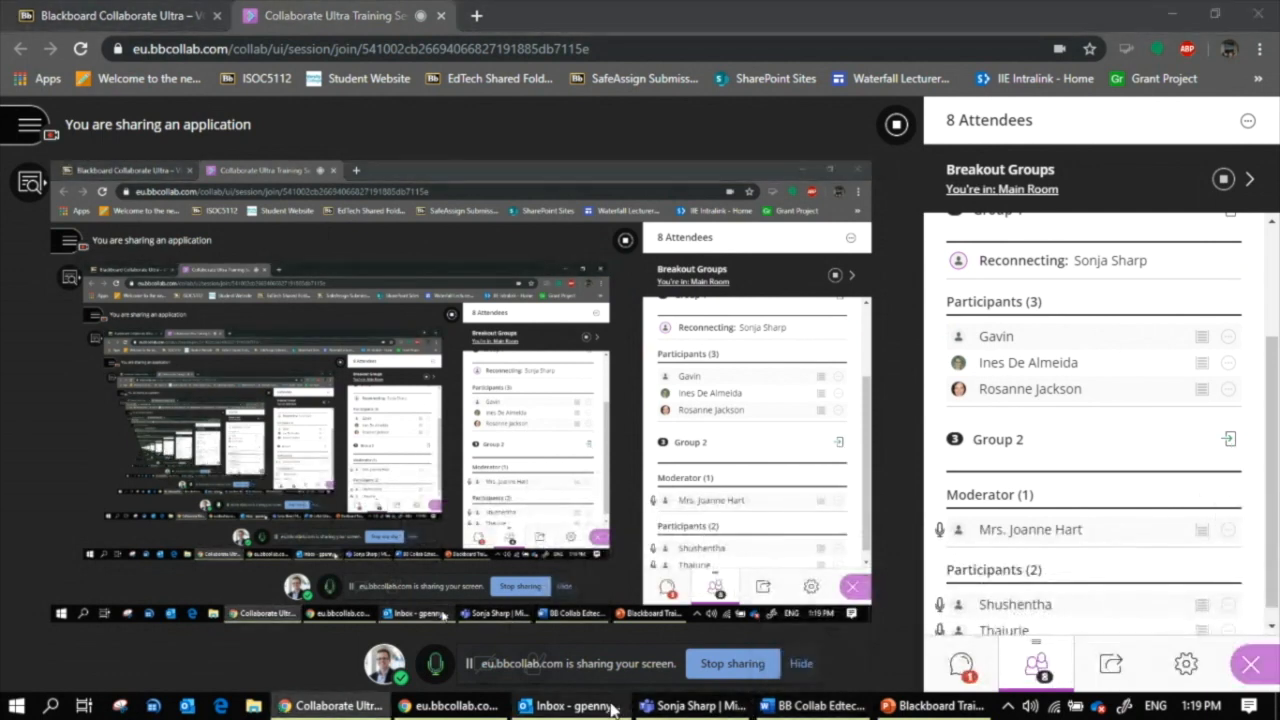
right_click(568, 705)
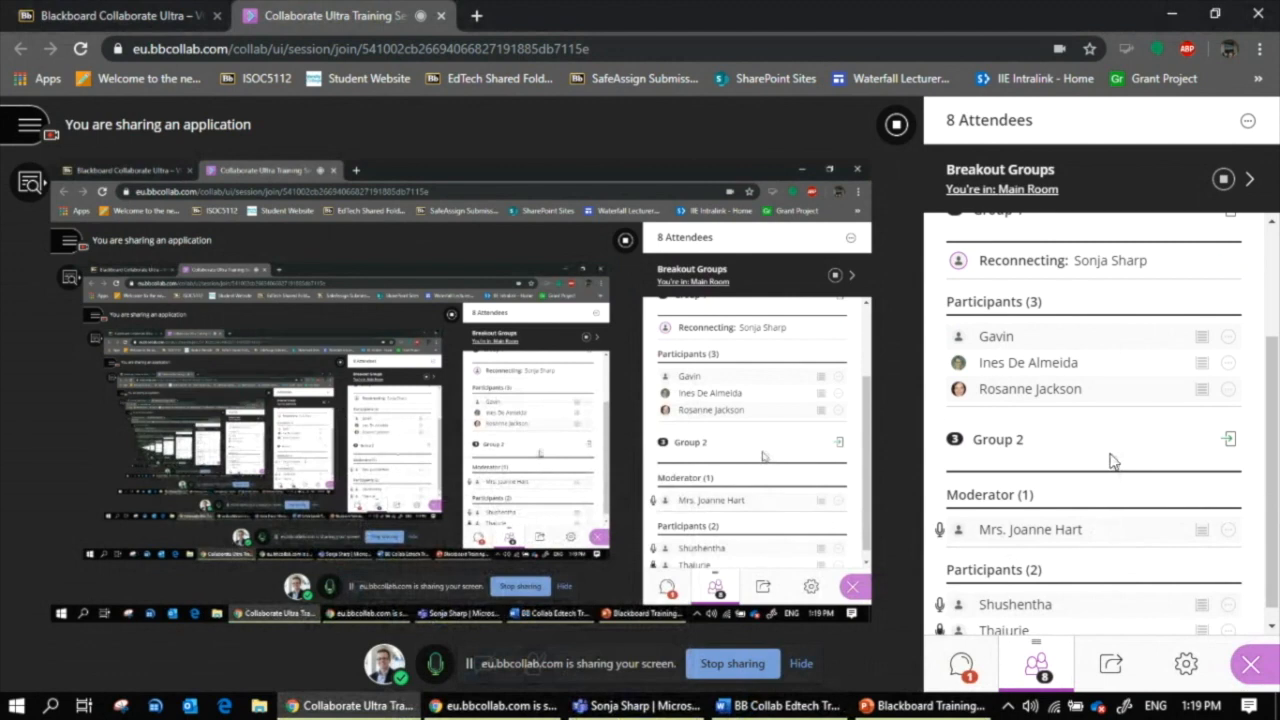
scroll(1112, 460, "up", 3)
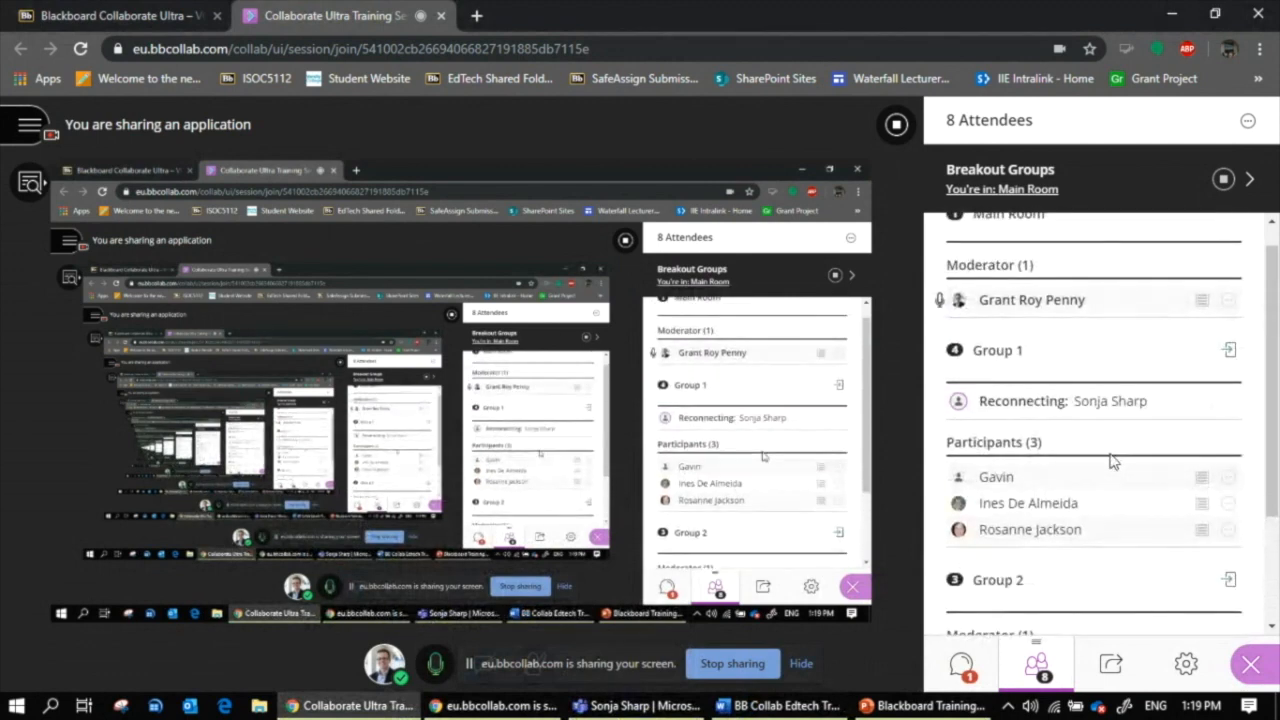
scroll(1112, 460, "down", 3)
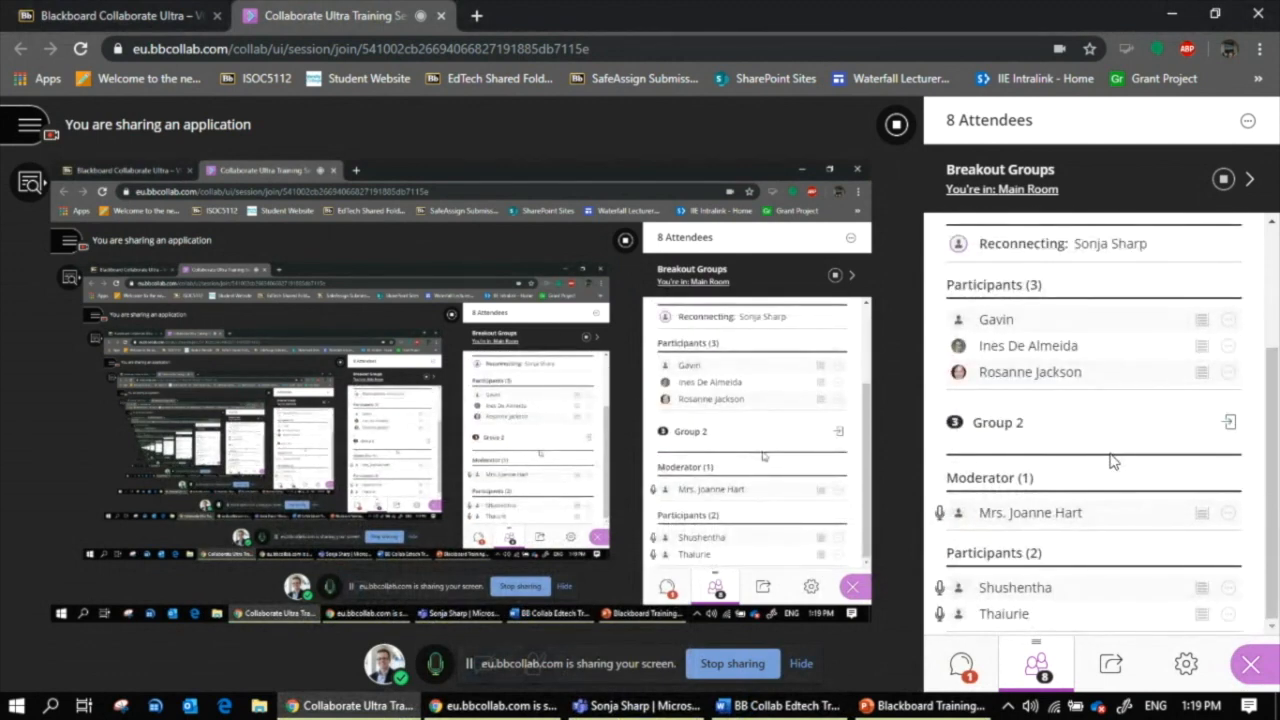
- Start setting up a timer and set its duration to 0 minutes and 10 seconds
left_click(1110, 665)
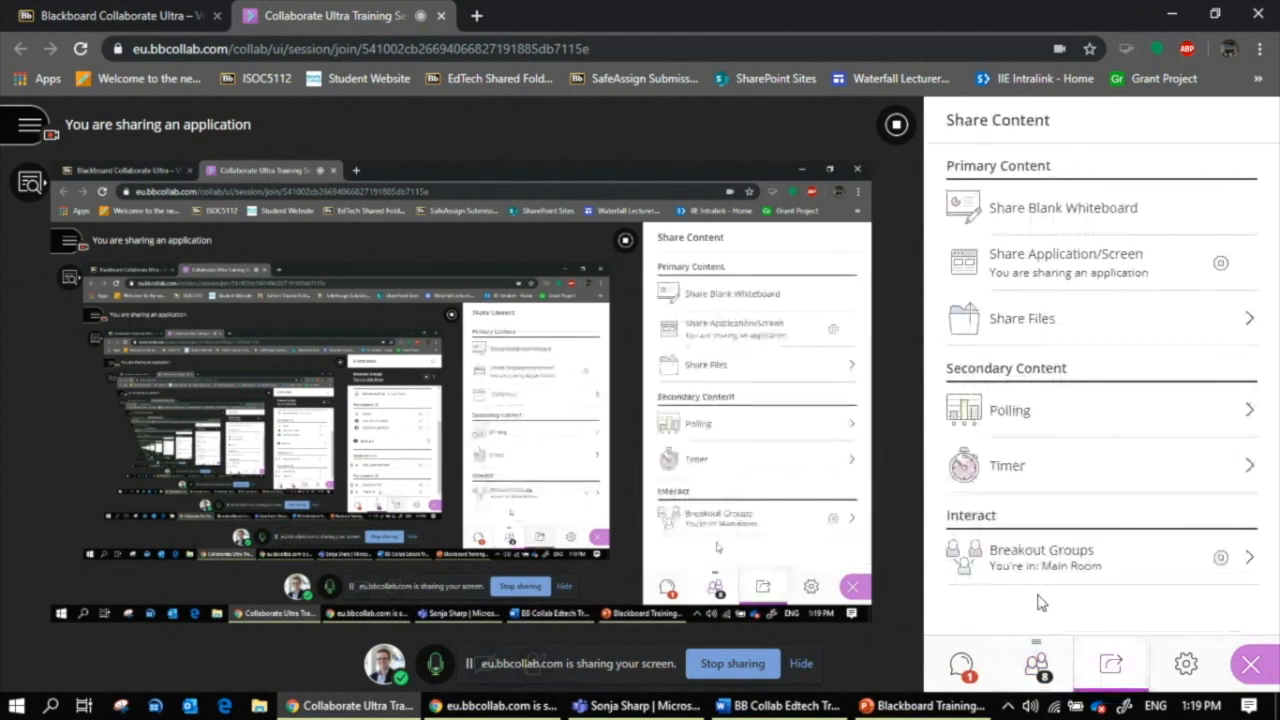
left_click(1008, 470)
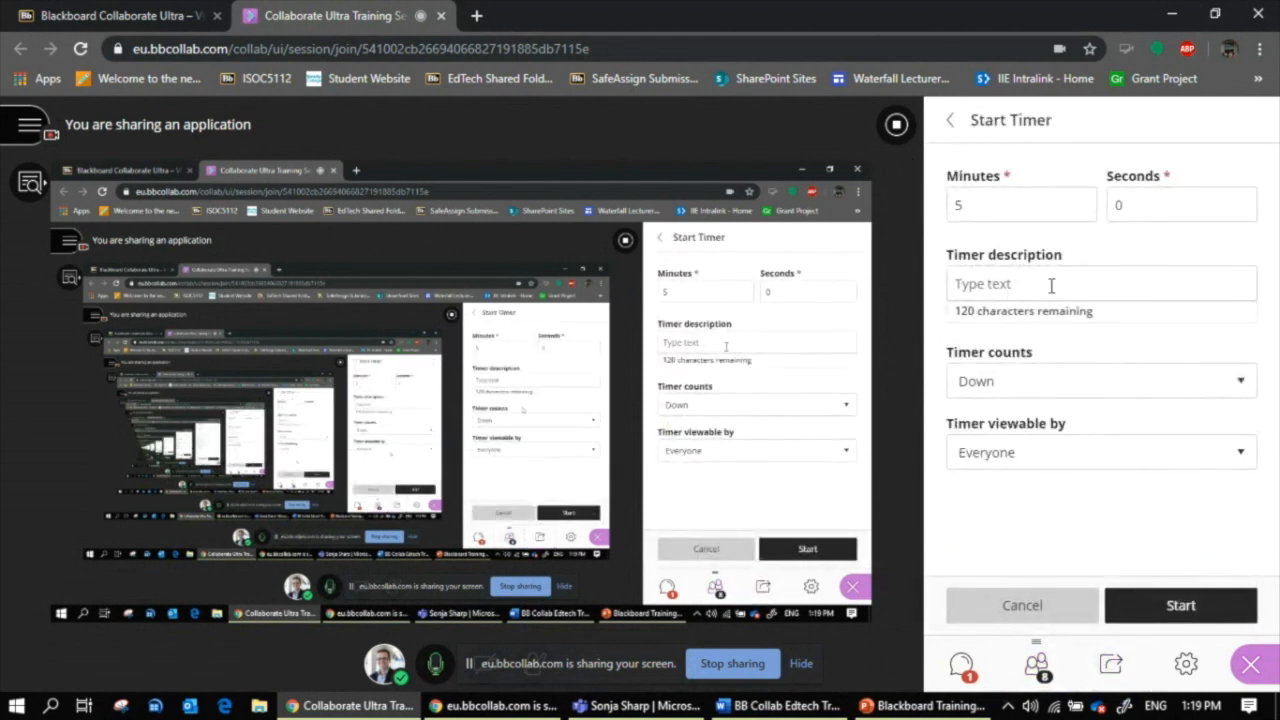
left_click(968, 203)
key("BackSpace")
type("0")
left_click(1140, 205)
key("BackSpace")
type("10")
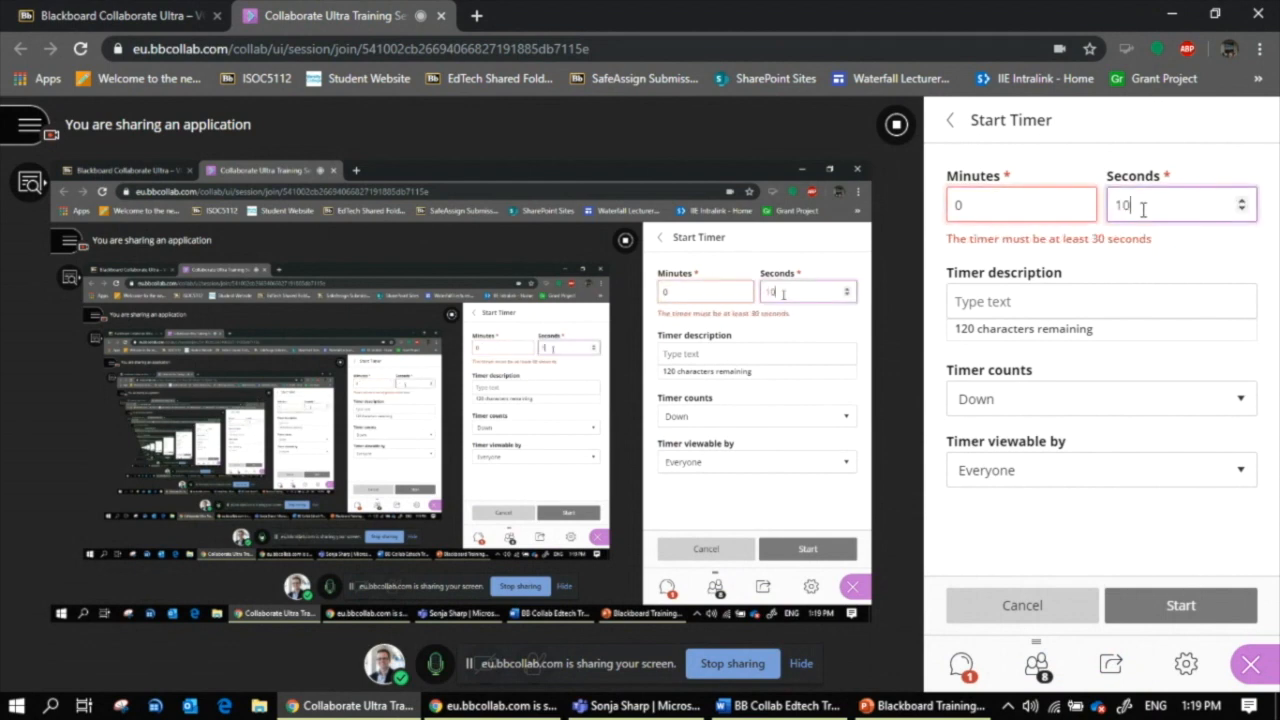
- Describe the timer as "Back to main group", set its seconds to 30, and cancel the timer setup
left_click(1046, 308)
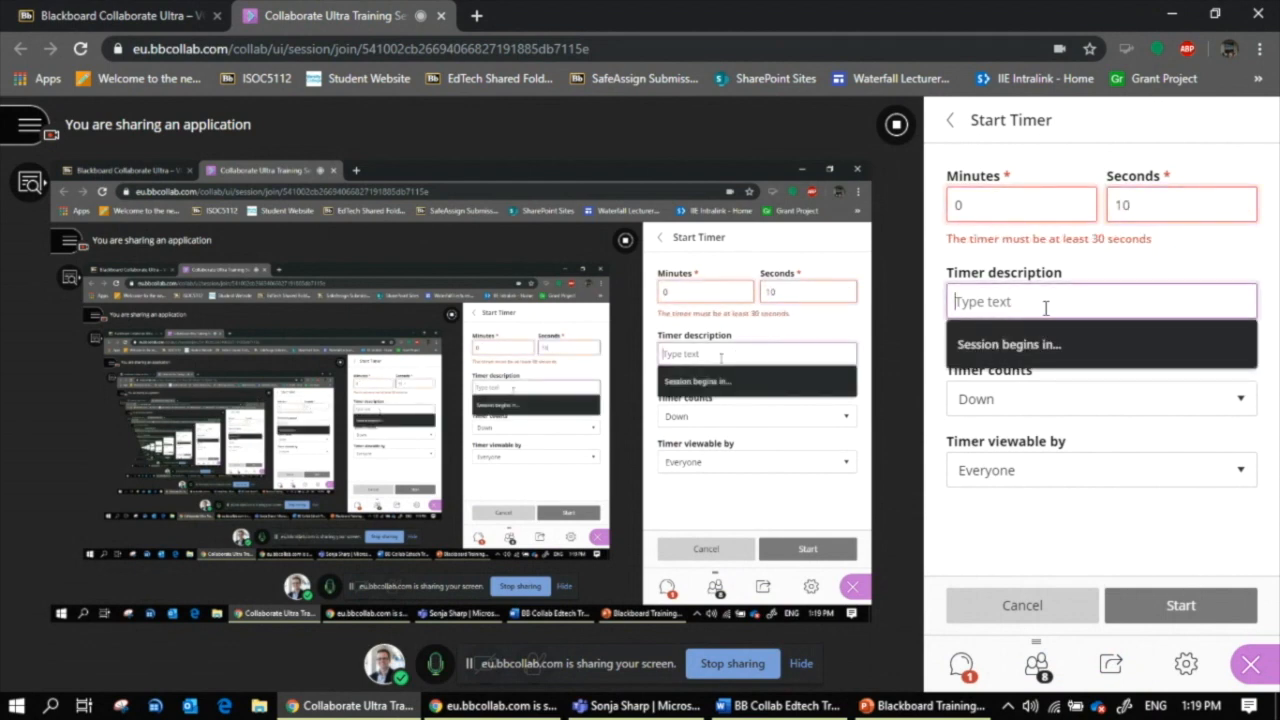
type("Back to main group")
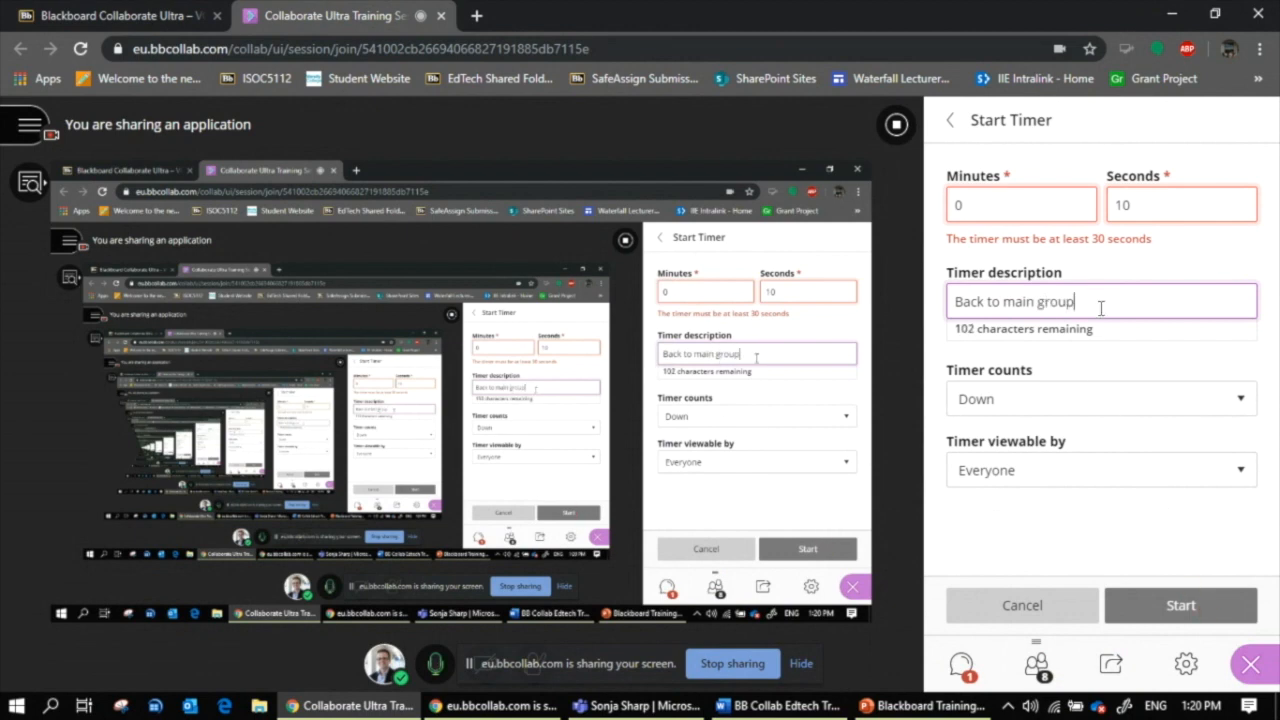
double_click(1130, 206)
type("30")
left_click(1077, 612)
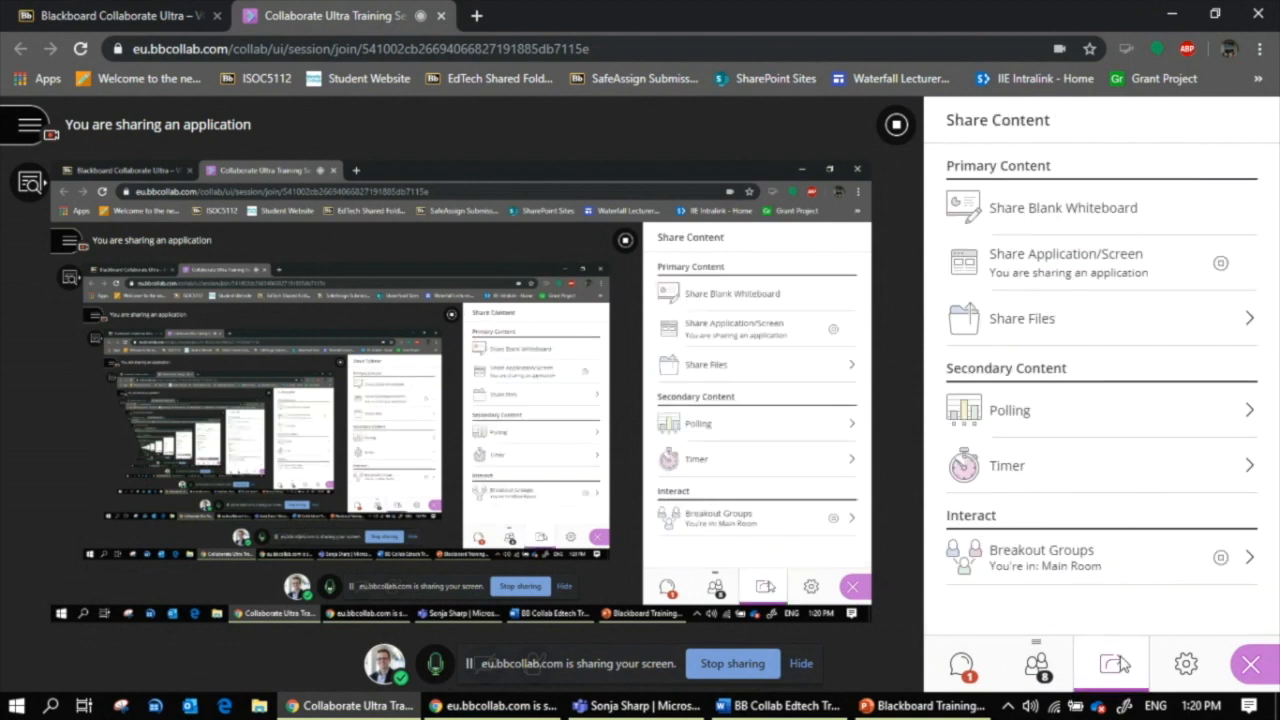
- Review the members of the running breakout groups and end the breakout groups
left_click(1185, 562)
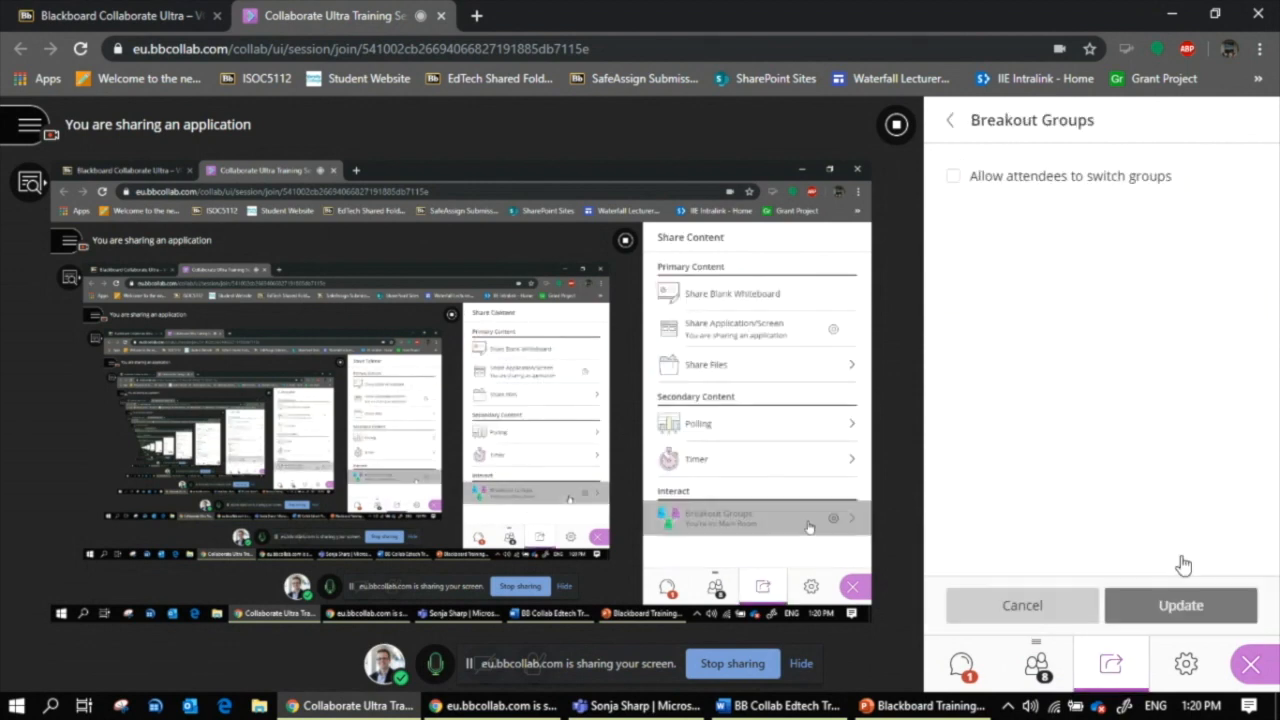
scroll(1110, 327, "down", 2)
scroll(1110, 327, "down", 2)
scroll(1100, 300, "up", 4)
left_click(950, 120)
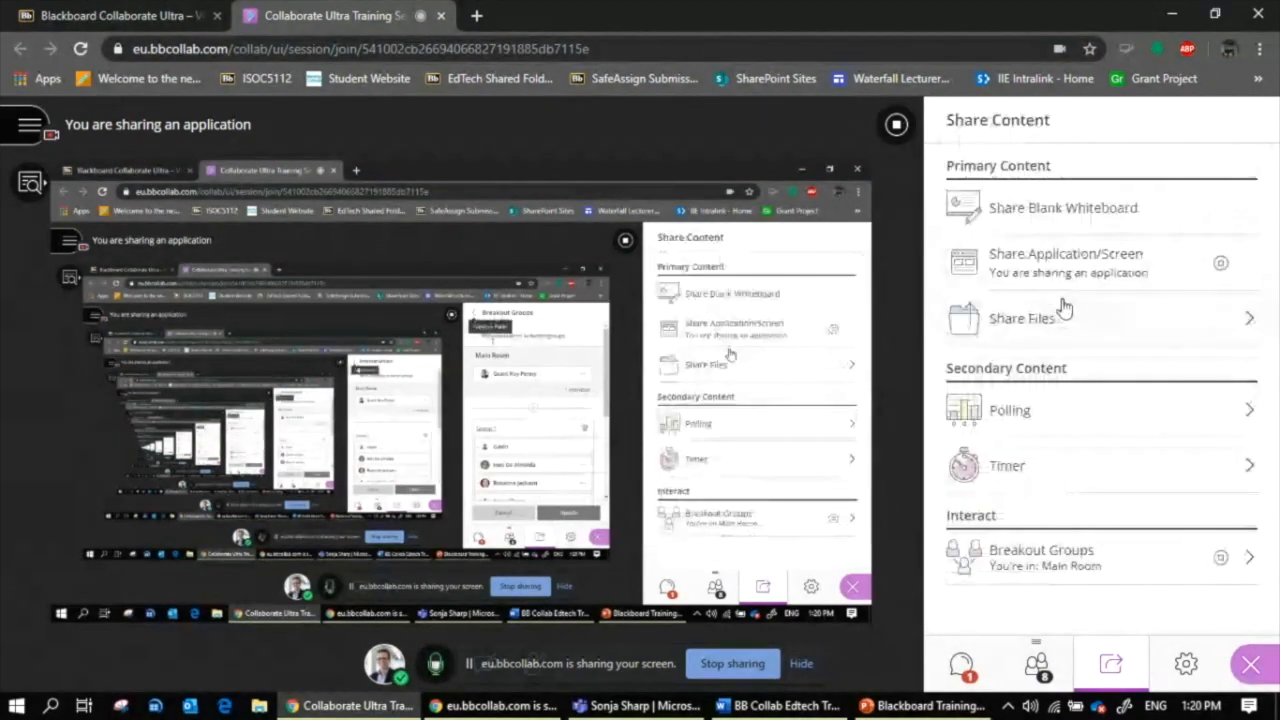
left_click(1219, 559)
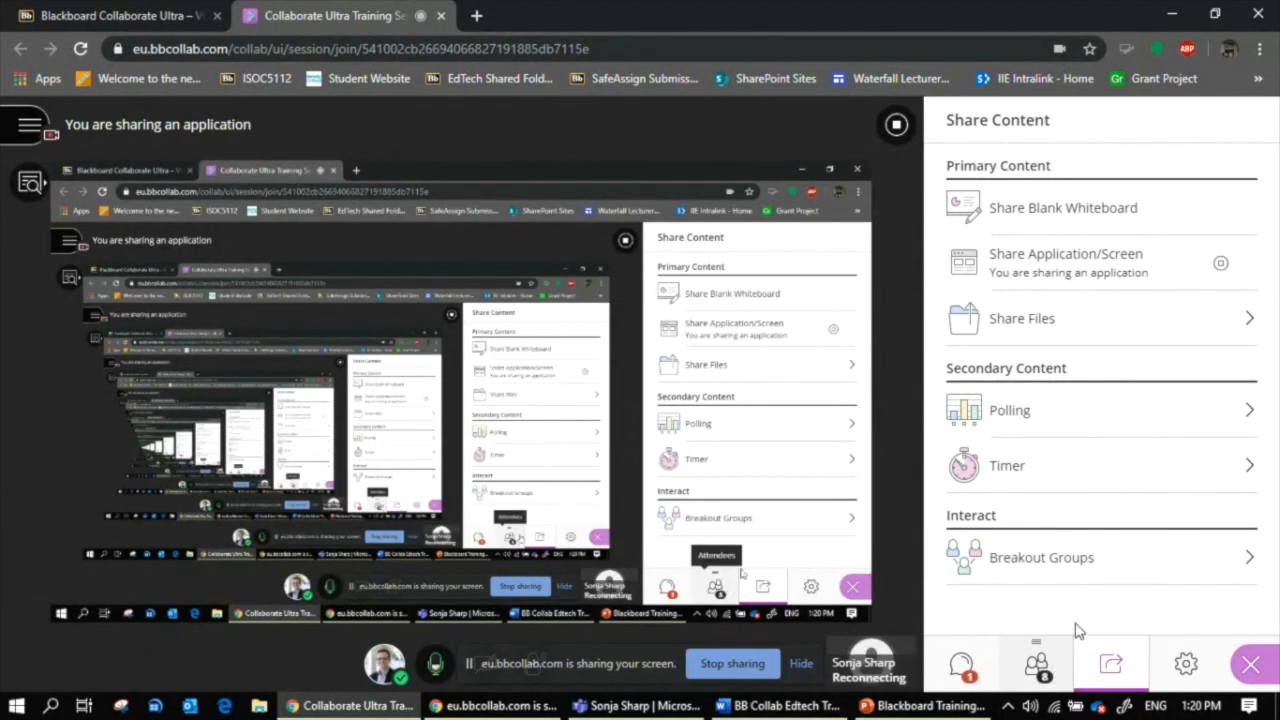
- Check the session's attendee list, and examine the randomly assigned members of the main room and both breakout groups
left_click(1051, 580)
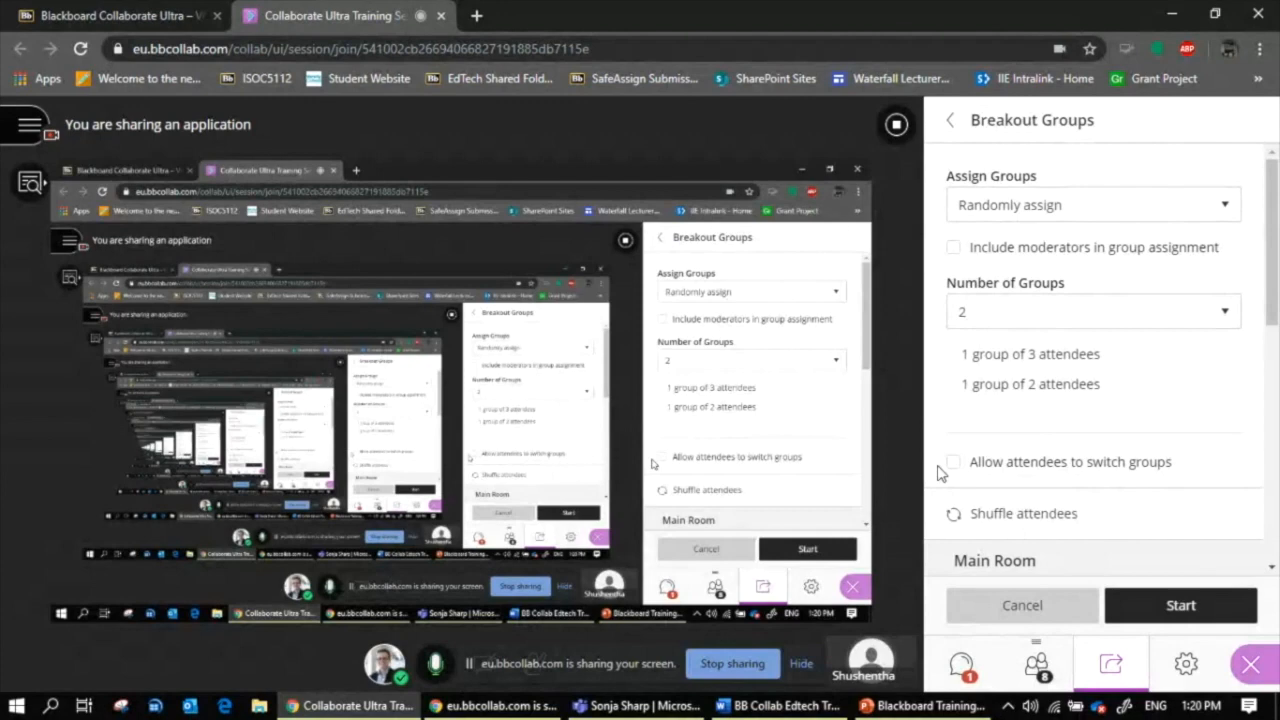
left_click(1040, 672)
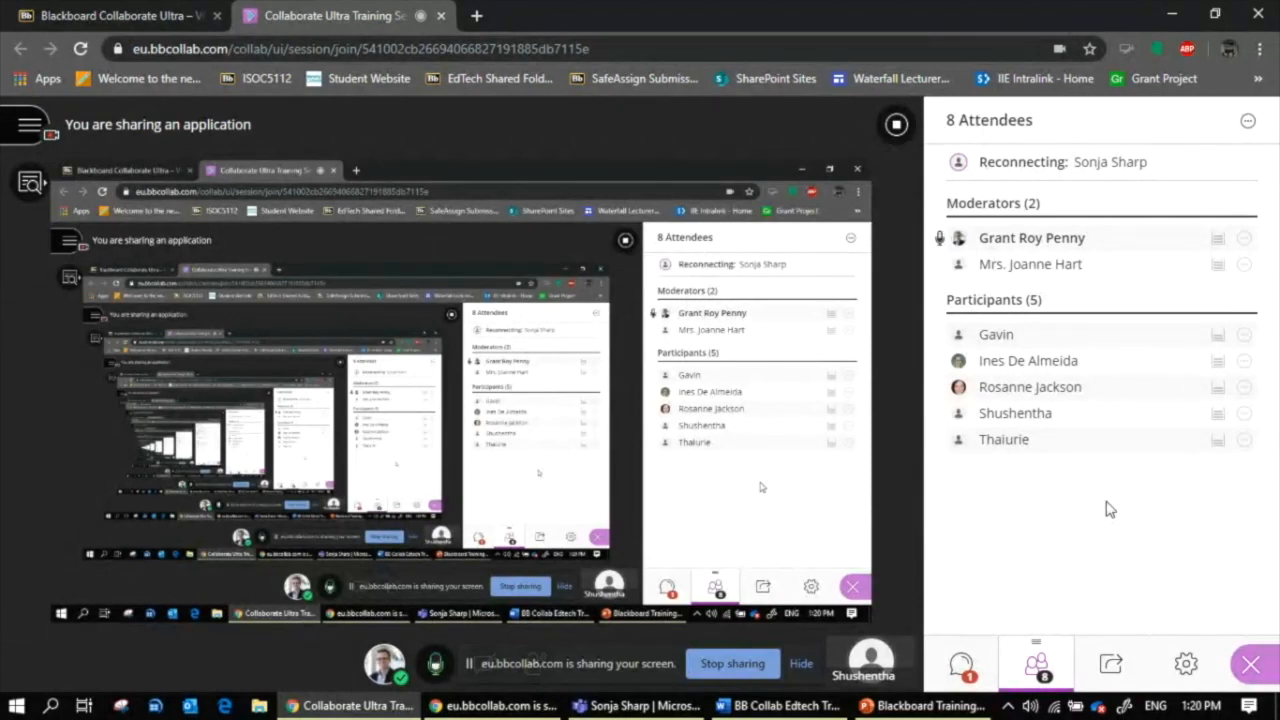
left_click(1111, 663)
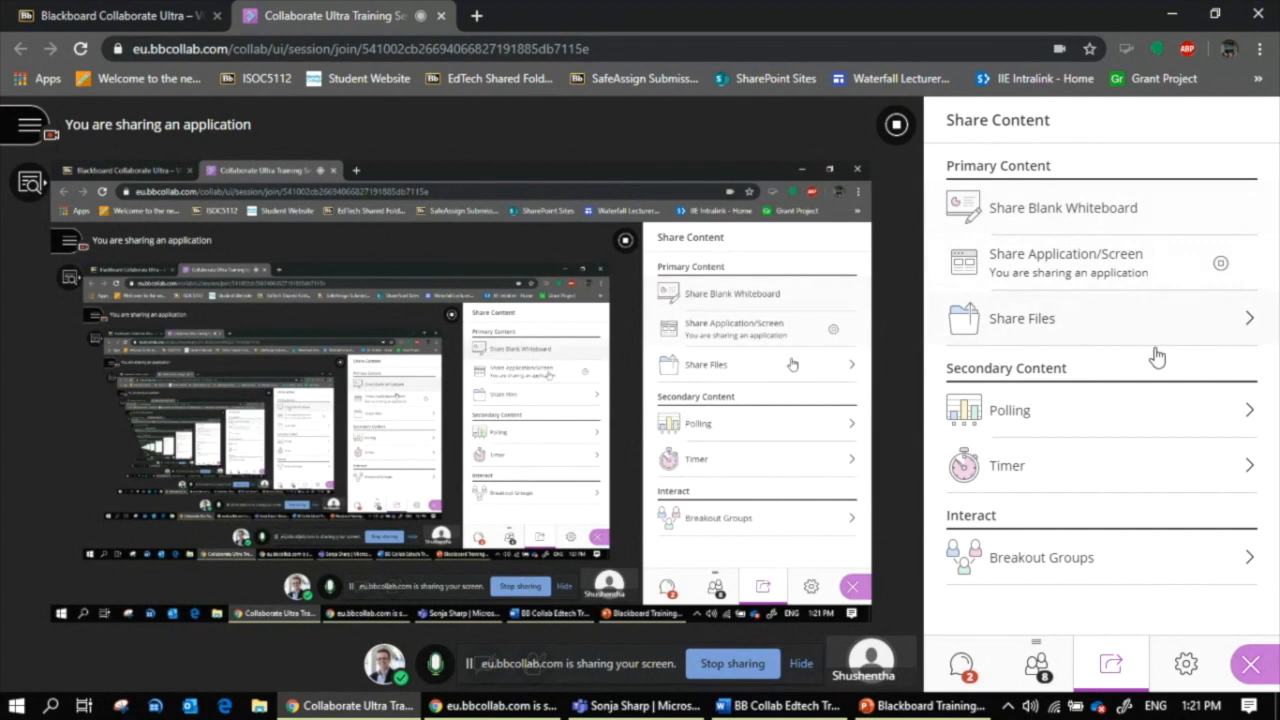
left_click(1061, 566)
scroll(1129, 486, "down", 1)
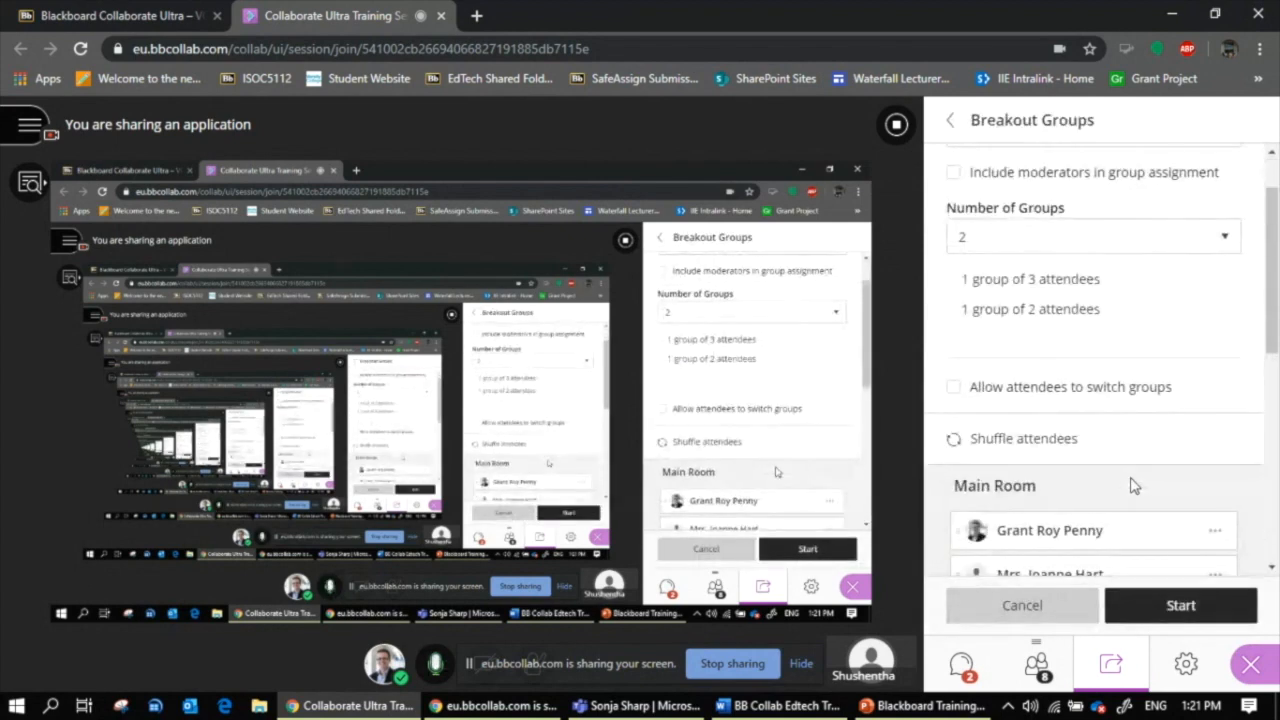
scroll(1131, 485, "down", 3)
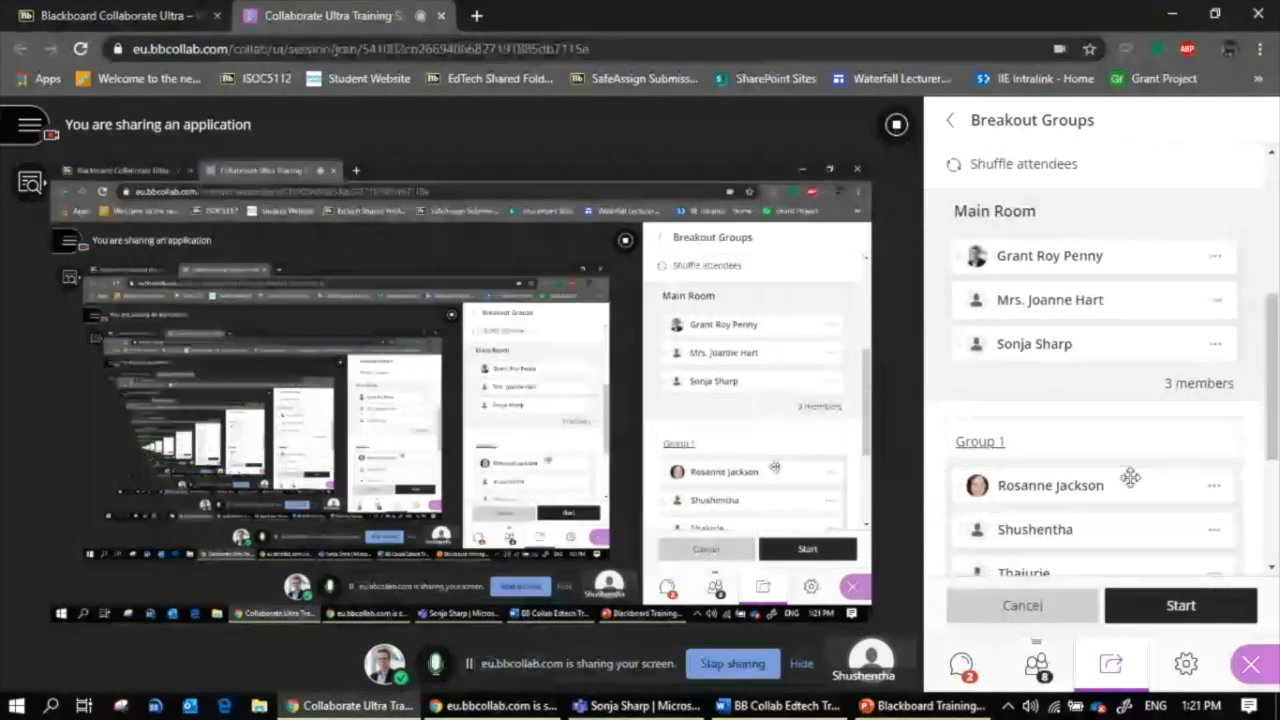
scroll(1131, 478, "down", 3)
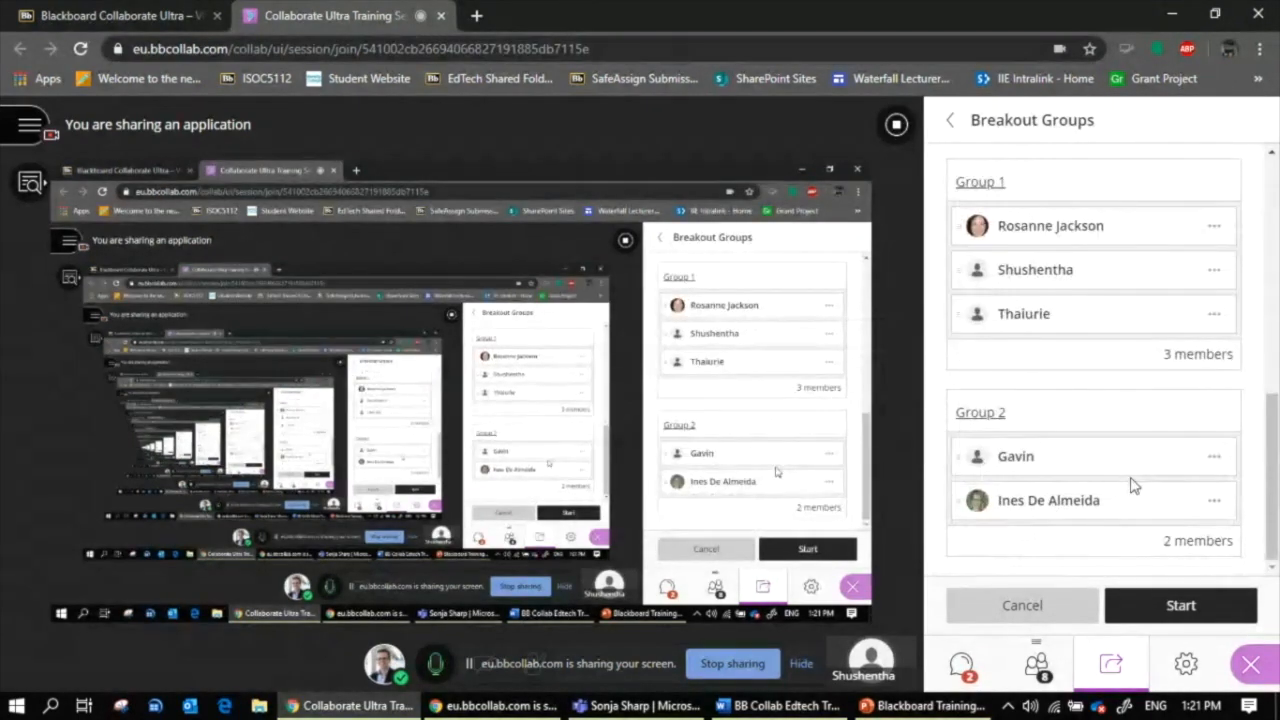
scroll(1131, 485, "up", 7)
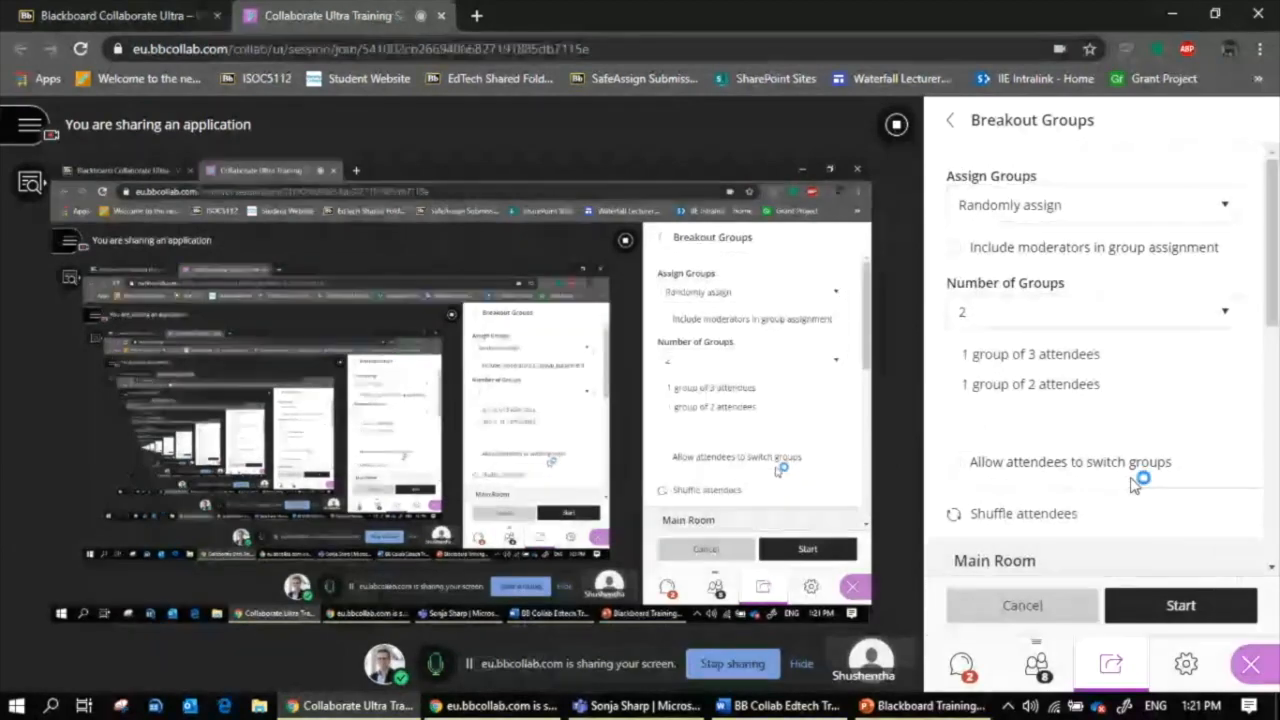
- Turn on the option that lets attendees switch breakout groups, and turn it off again
scroll(1078, 443, "down", 1)
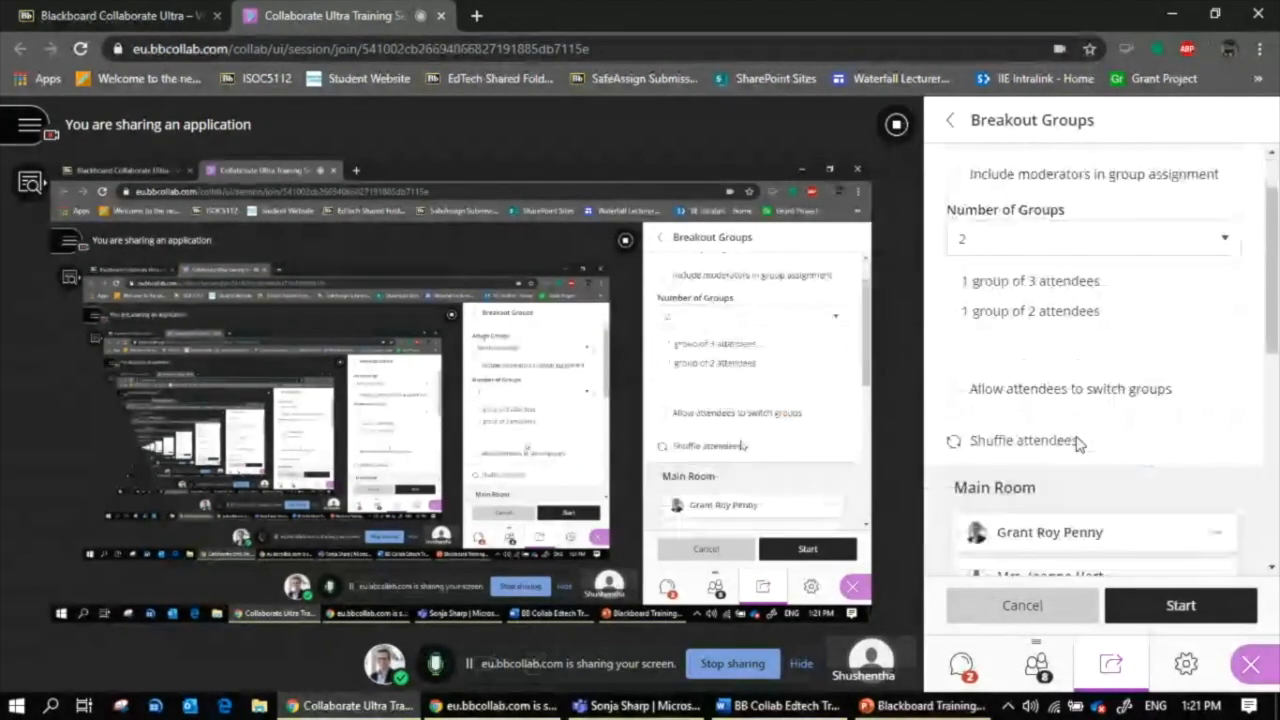
left_click(990, 395)
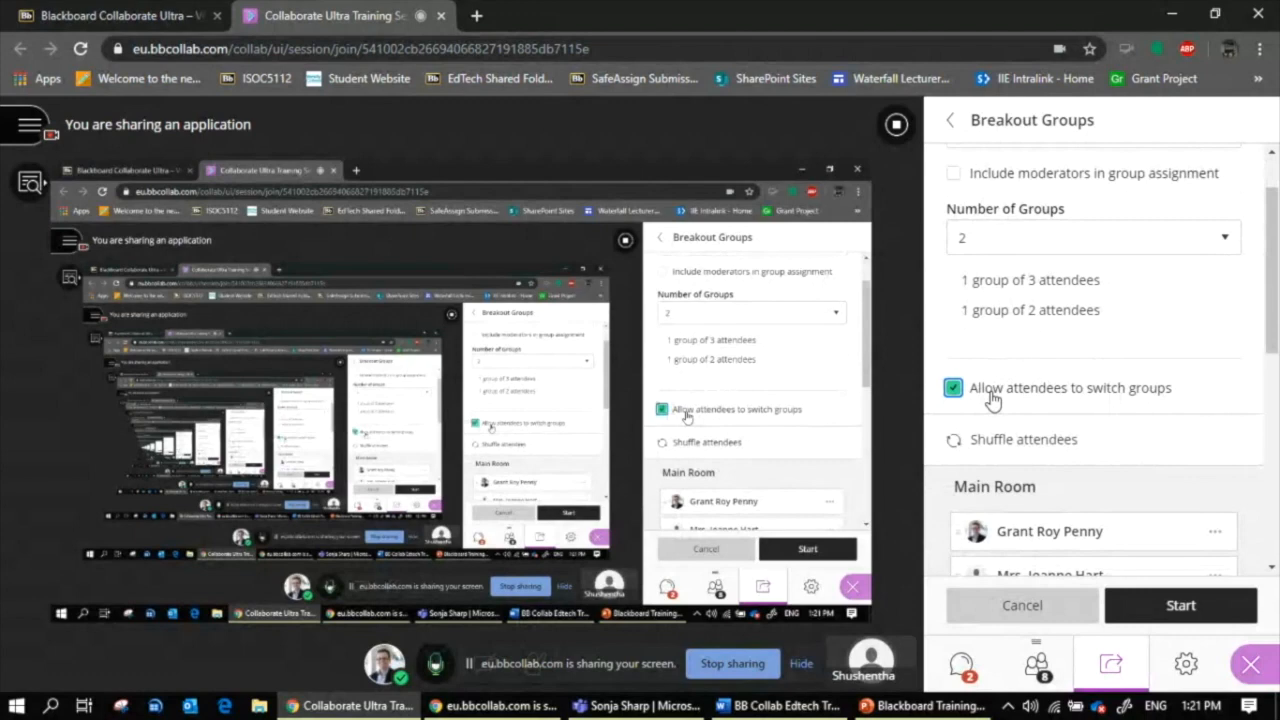
left_click(1045, 398)
left_click(1045, 398)
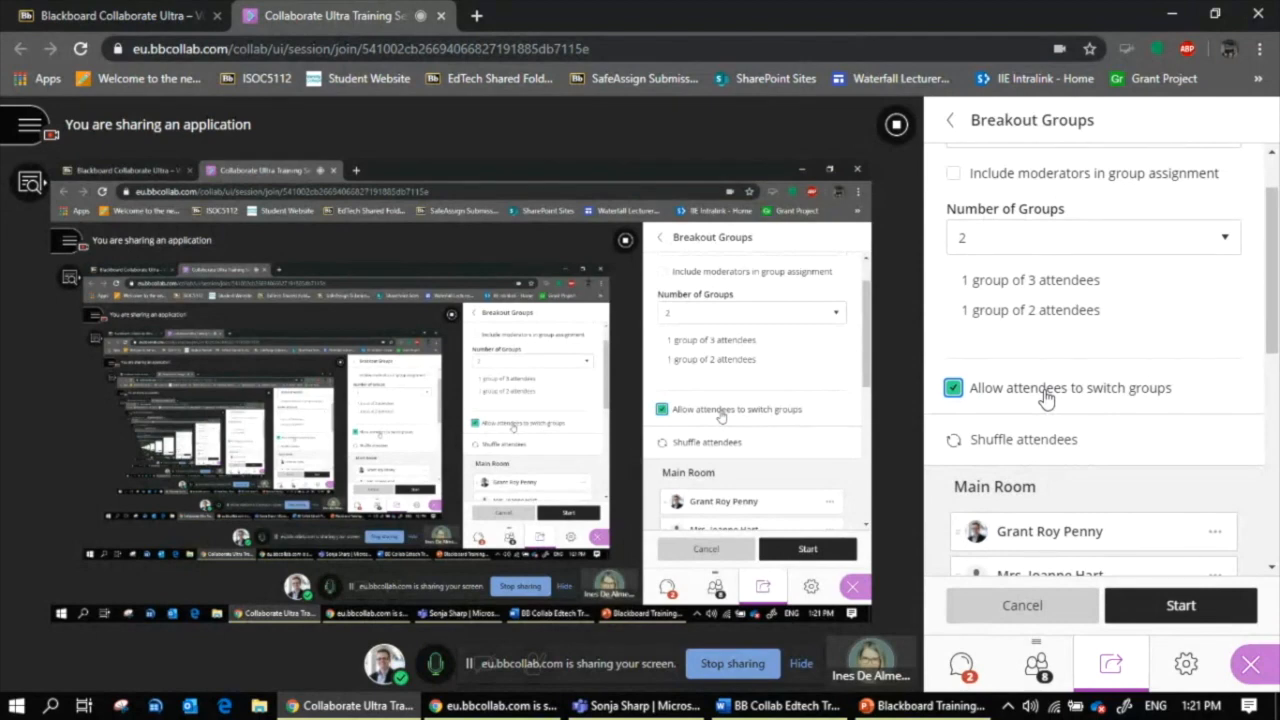
left_click(1045, 398)
scroll(1114, 417, "down", 1)
scroll(1116, 419, "up", 2)
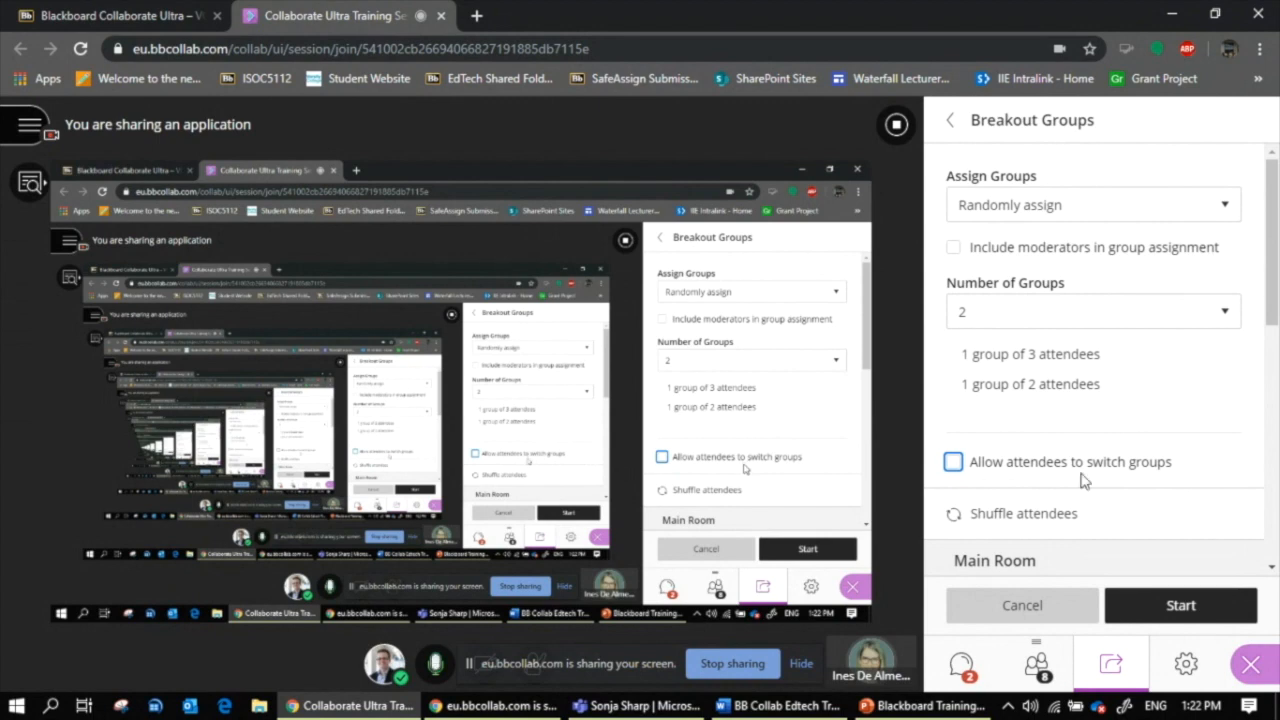
- Move a moderator from the main room into Group 1, and leave the breakout group setup without starting it
scroll(1085, 481, "down", 3)
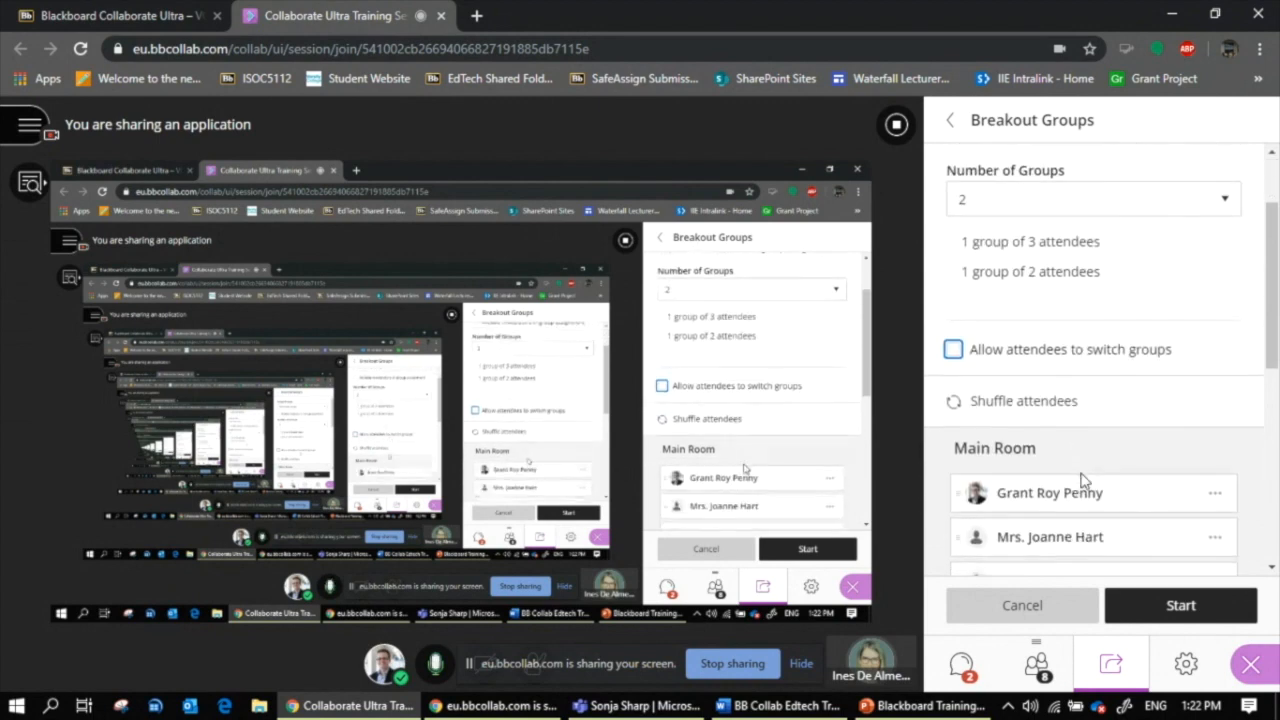
left_click_drag(1035, 422, 1030, 452)
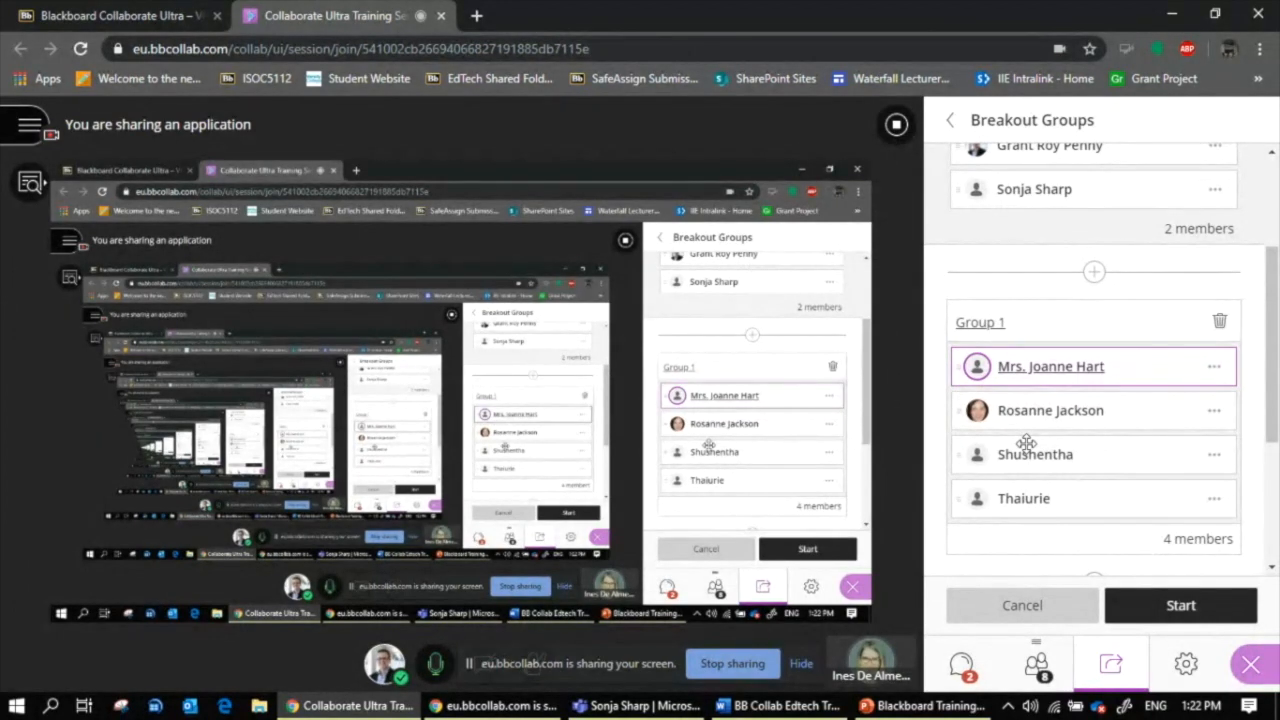
scroll(1026, 443, "up", 2)
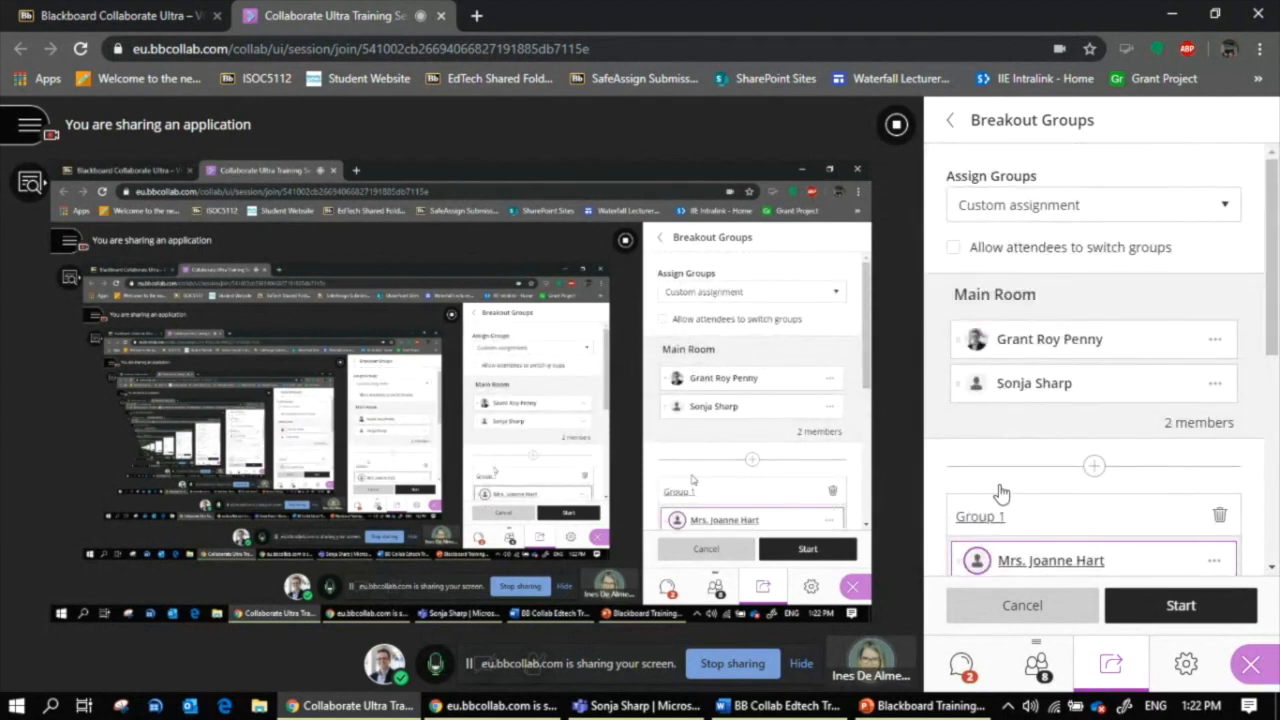
left_click(1040, 660)
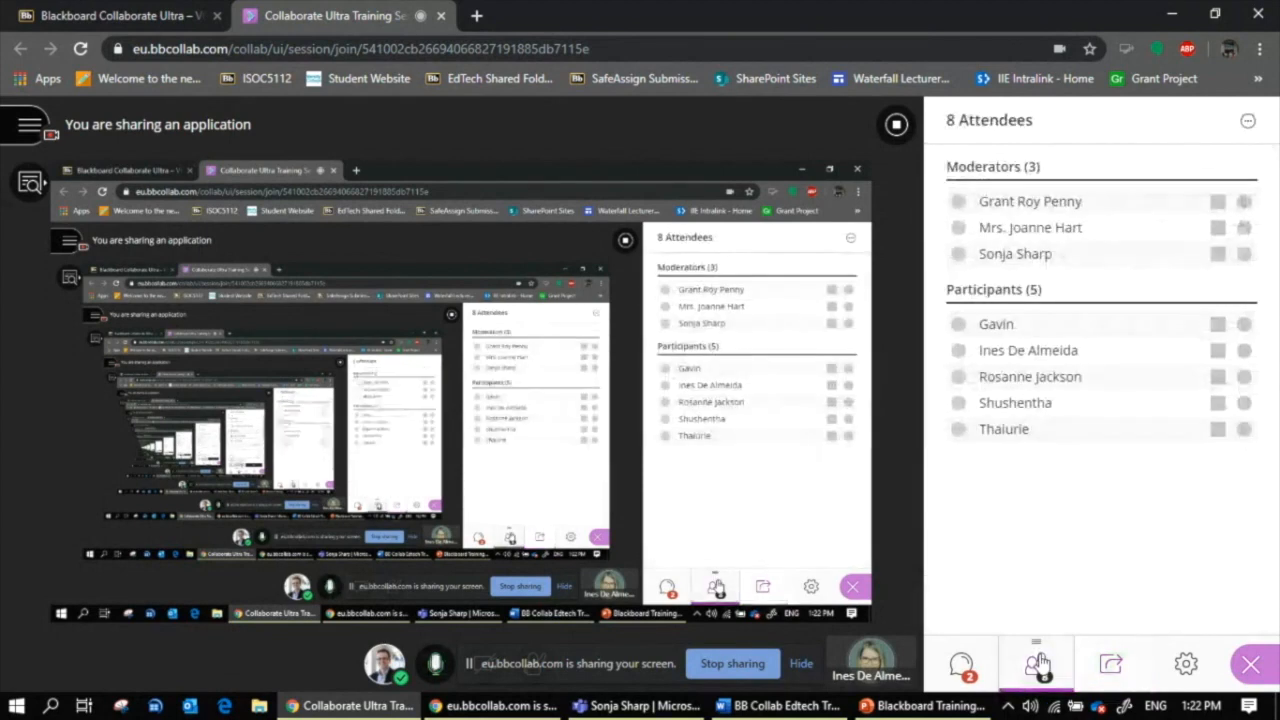
left_click(1115, 674)
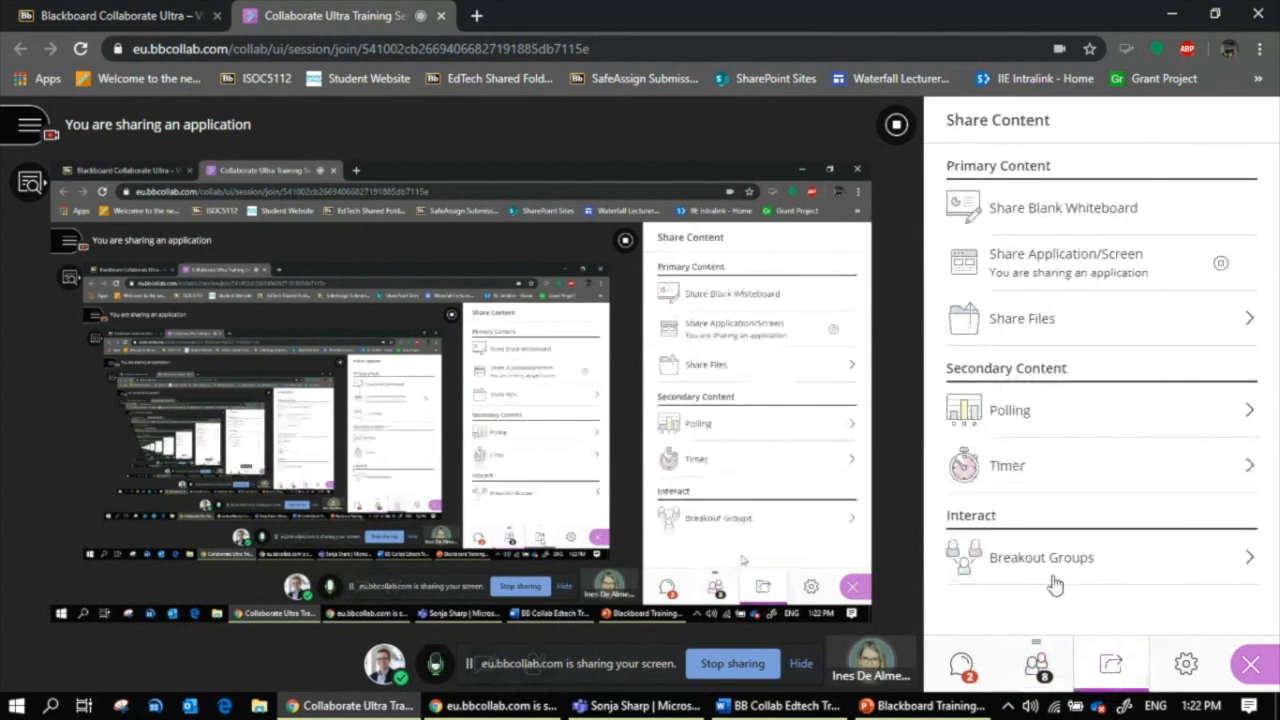
- Set the timer's seconds to 30 and leave the timer setup without starting it
left_click(1008, 478)
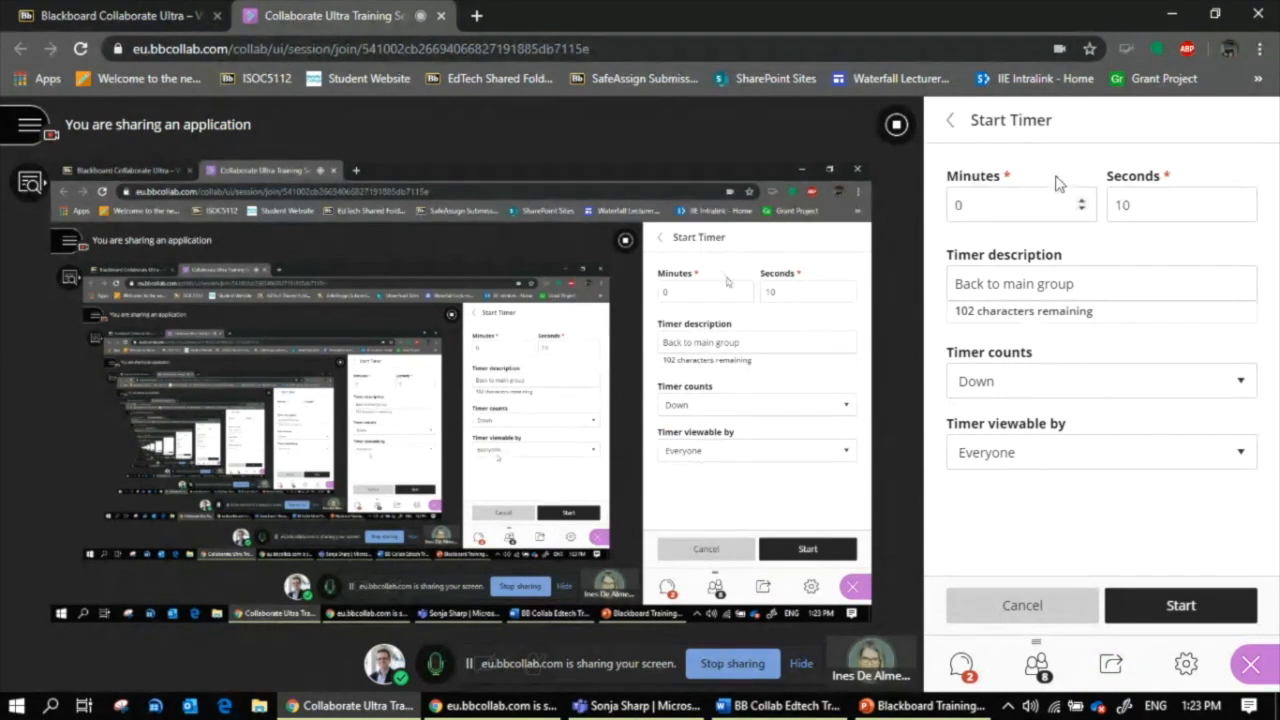
double_click(1127, 199)
type("30")
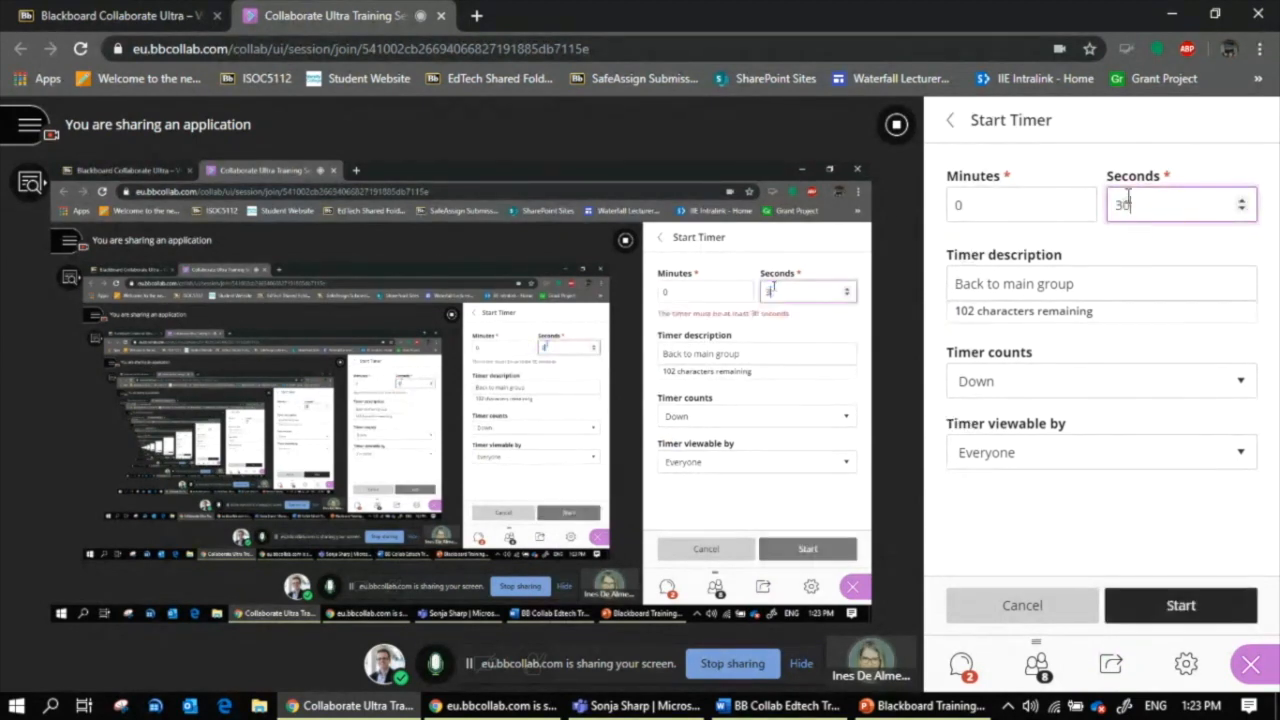
left_click(950, 122)
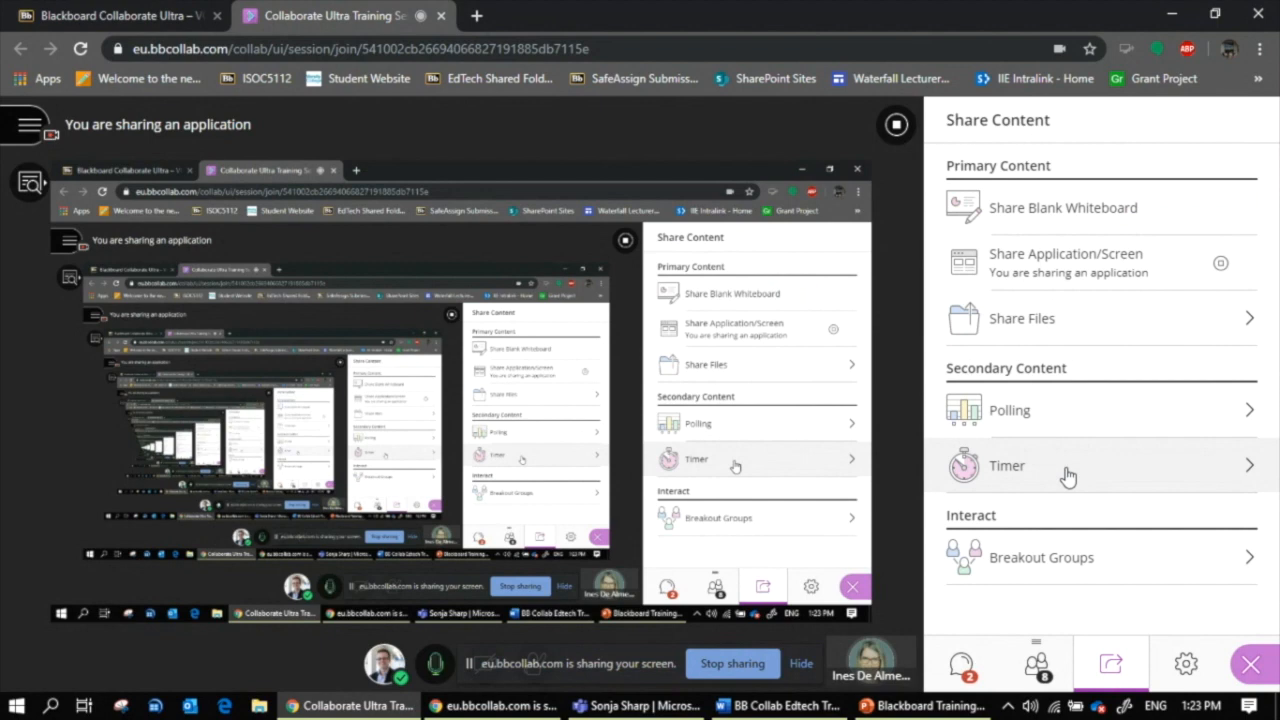
- Reopen the timer setup and set its duration to 5 minutes and 00 seconds
left_click(1068, 476)
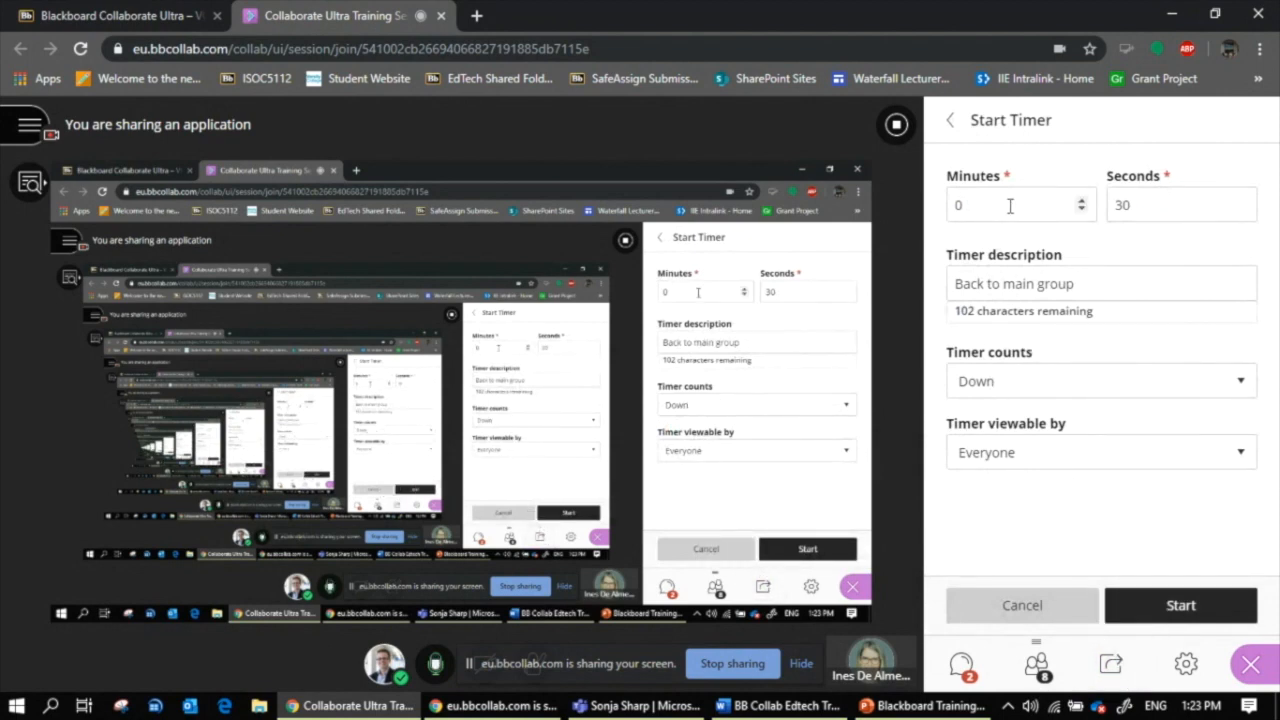
left_click(1080, 201)
left_click(1080, 201)
left_click(1080, 201)
left_click(1080, 201)
left_click(1080, 201)
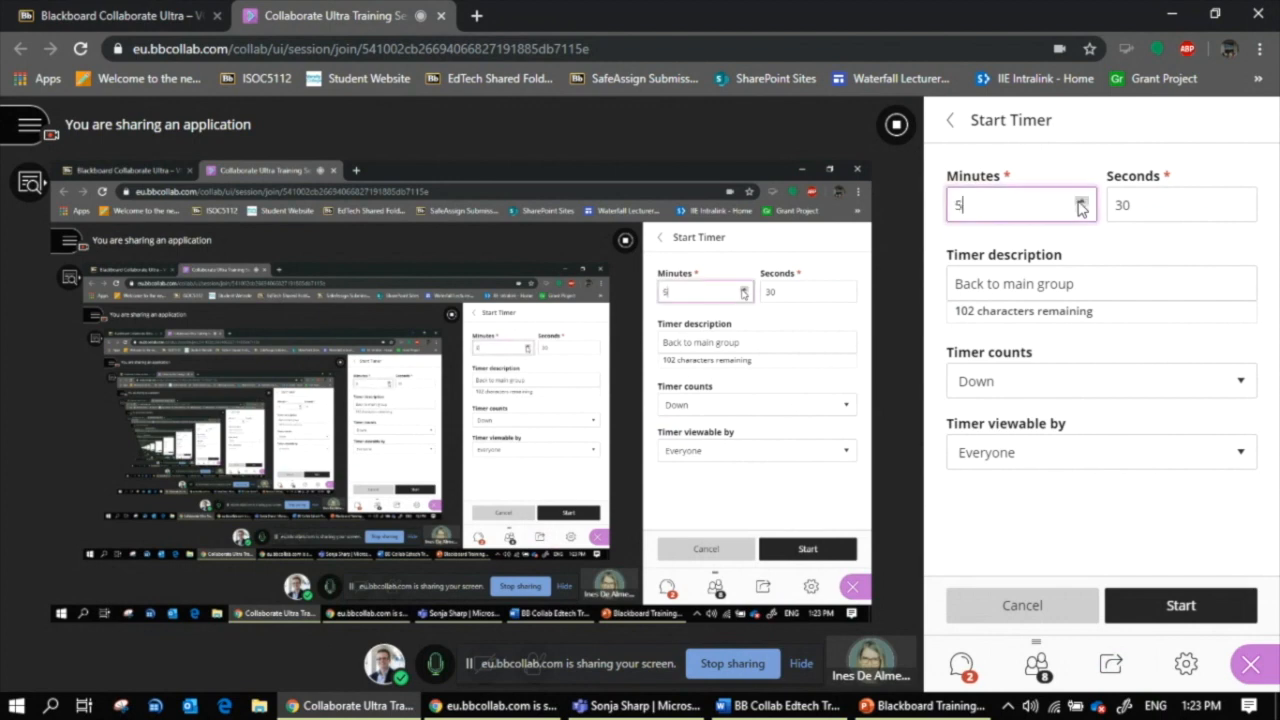
double_click(1122, 204)
type("00")
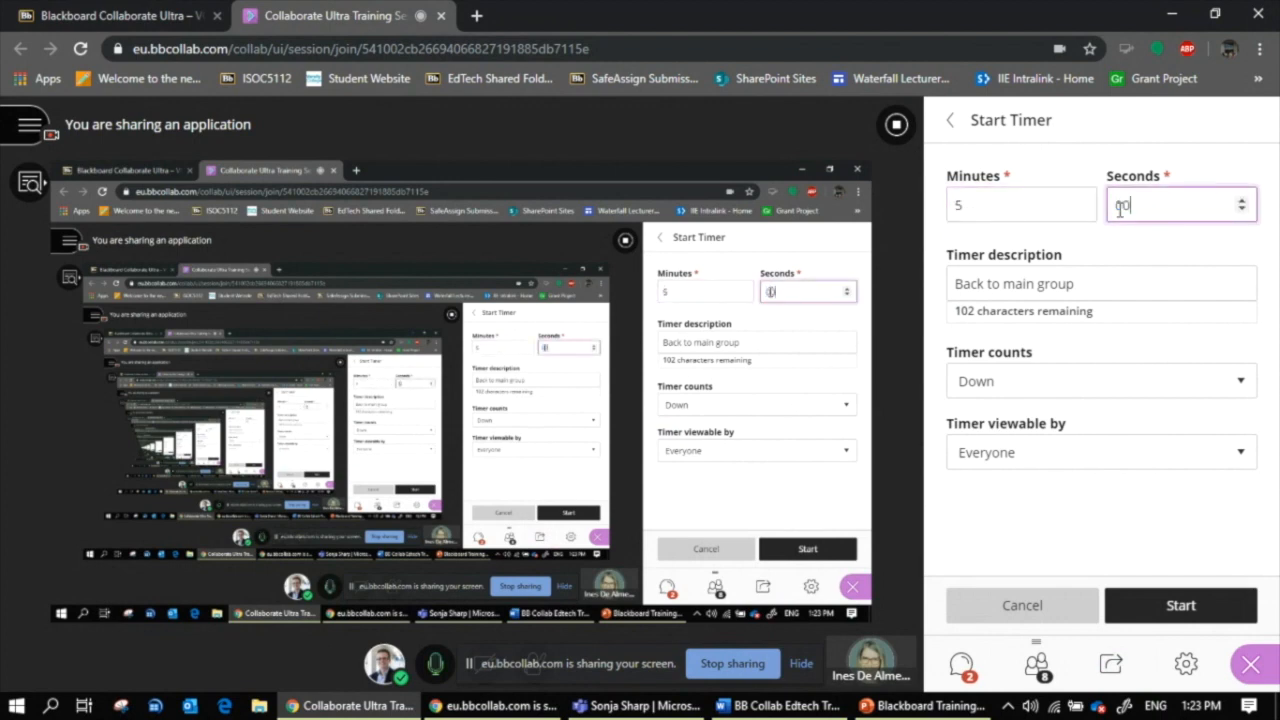
- Describe the timer as "Example timer", keep it counting down and viewable by everyone, and start it
triple_click(1068, 283)
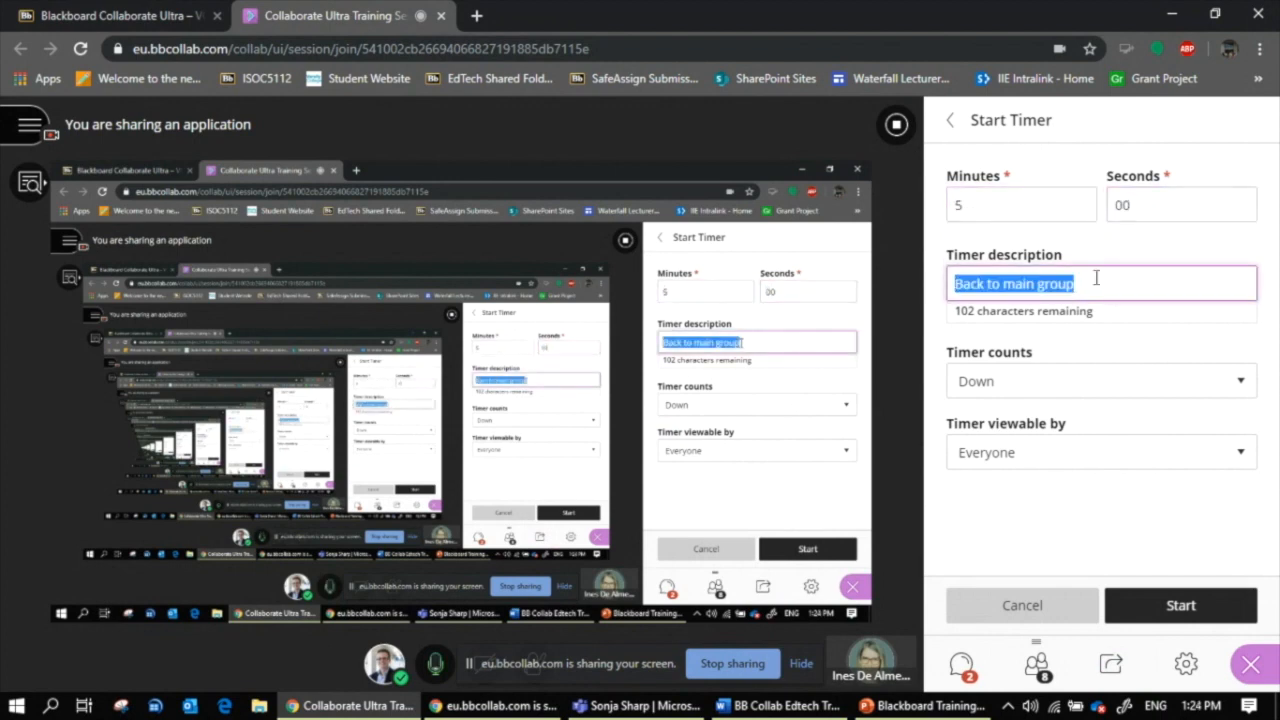
type("Example")
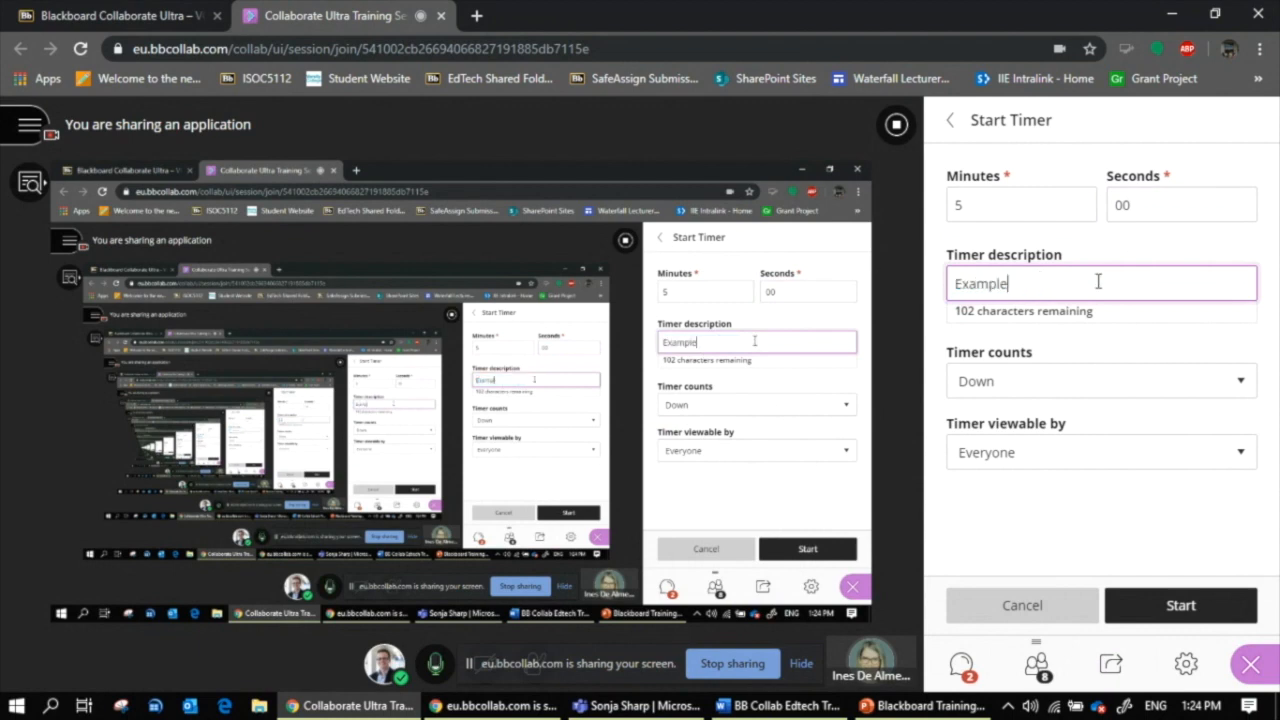
type(" timer")
left_click(1043, 381)
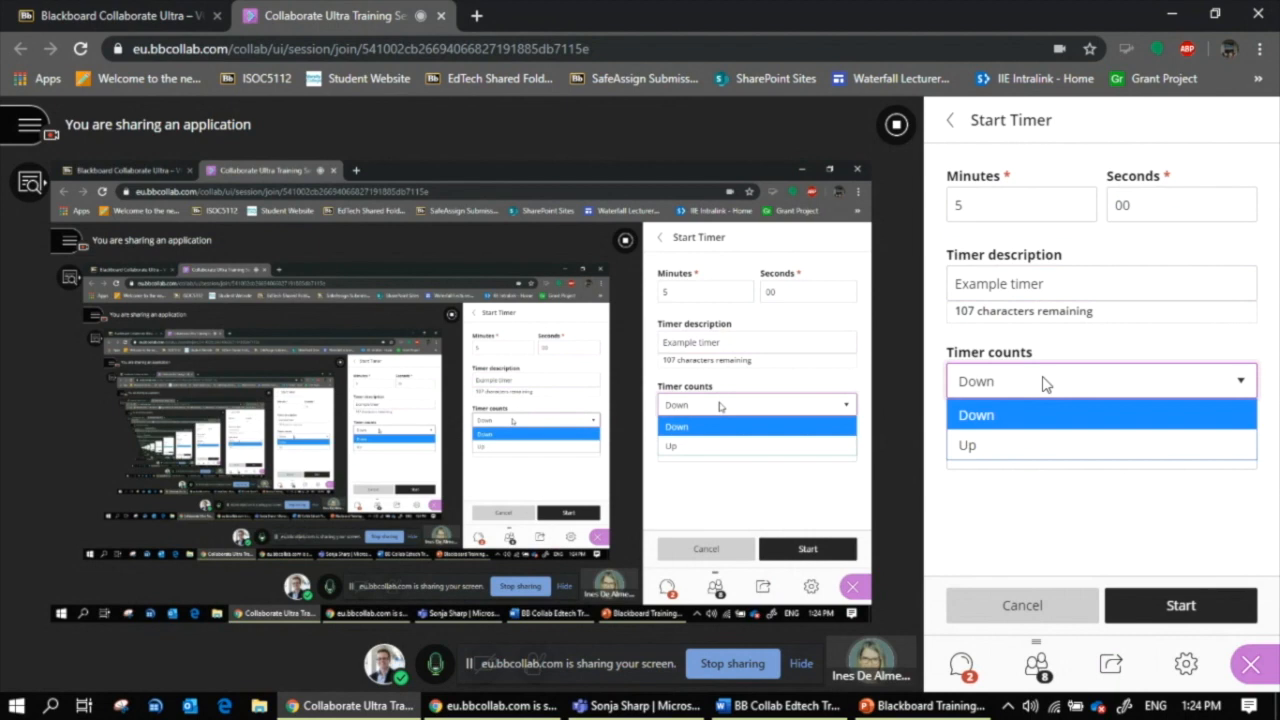
left_click(1043, 381)
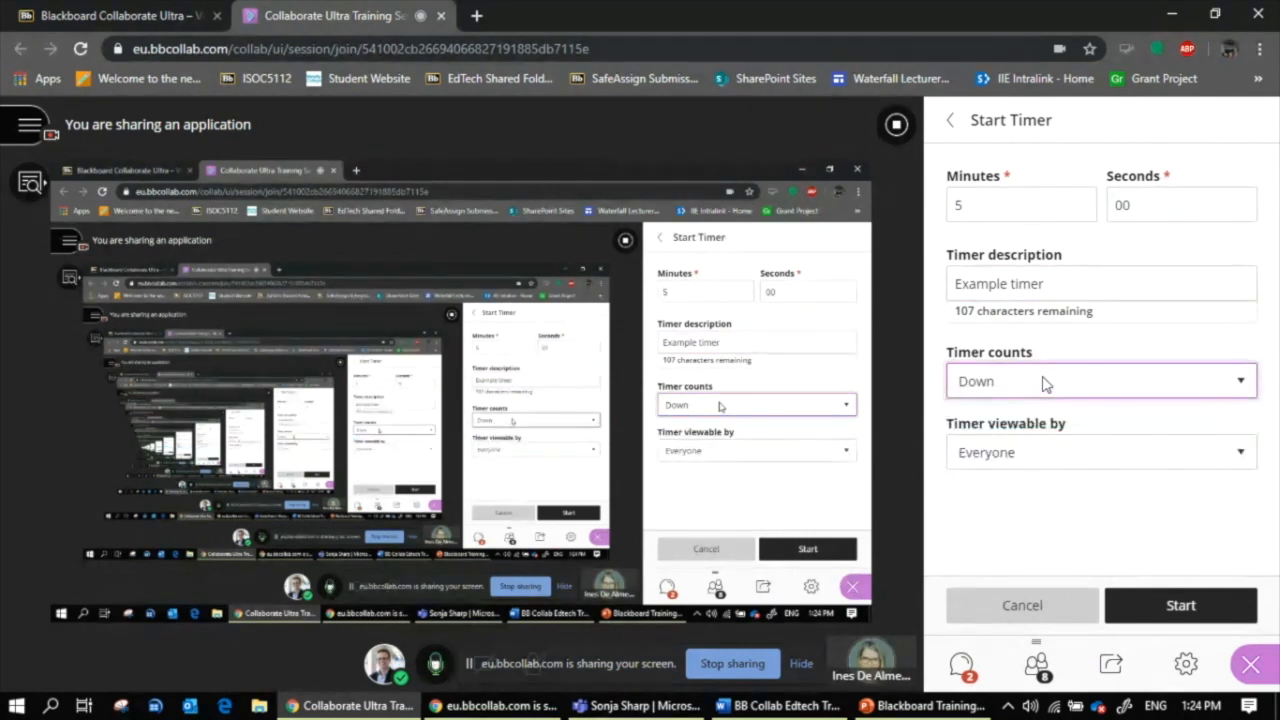
left_click(1057, 455)
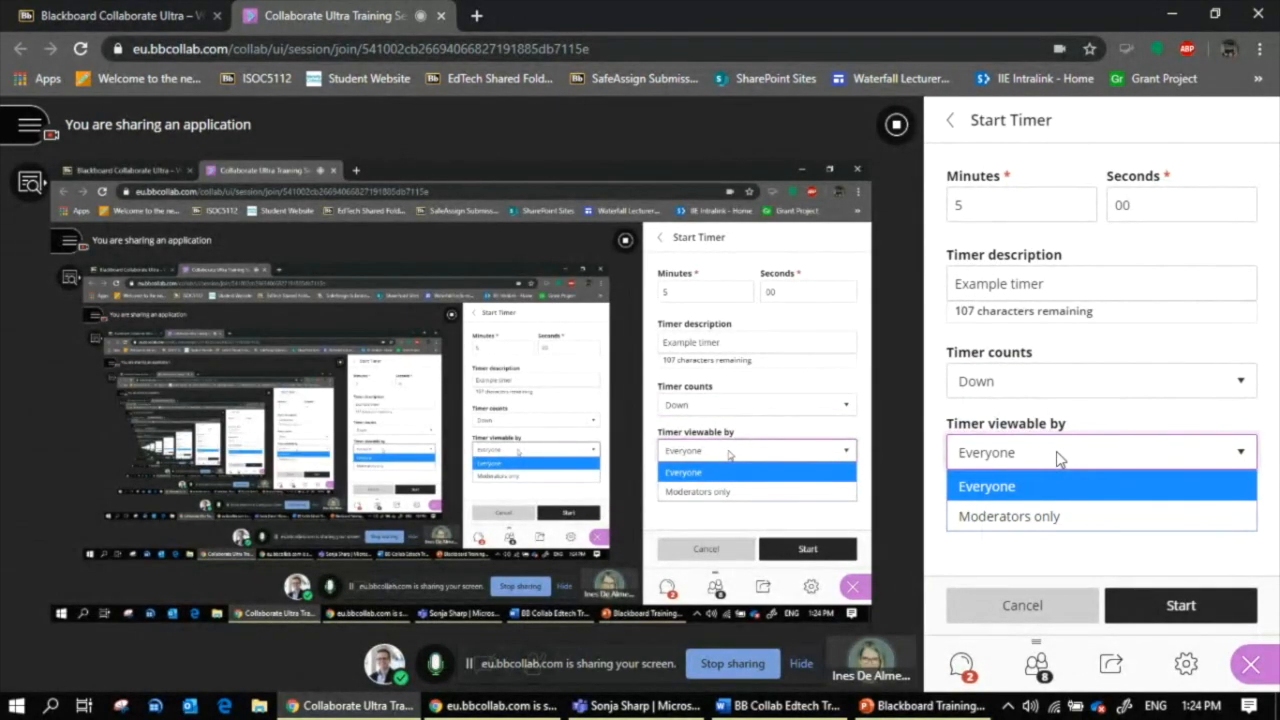
left_click(1060, 457)
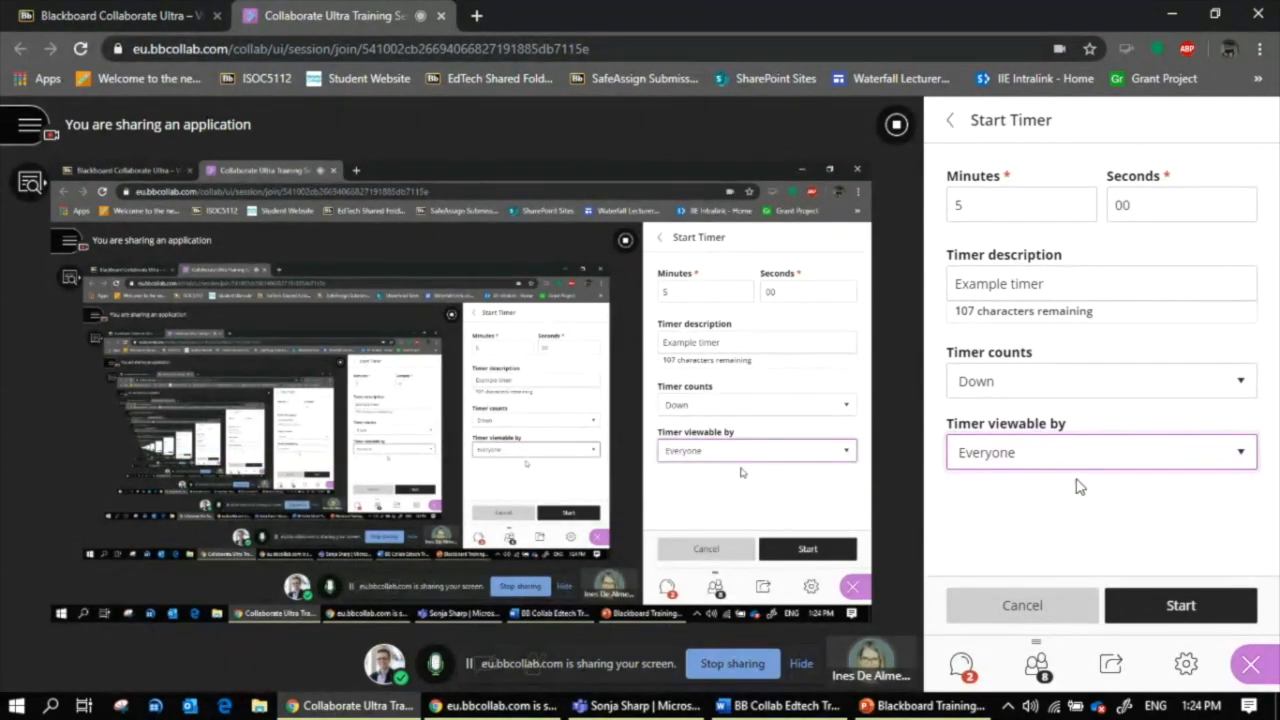
left_click(1170, 605)
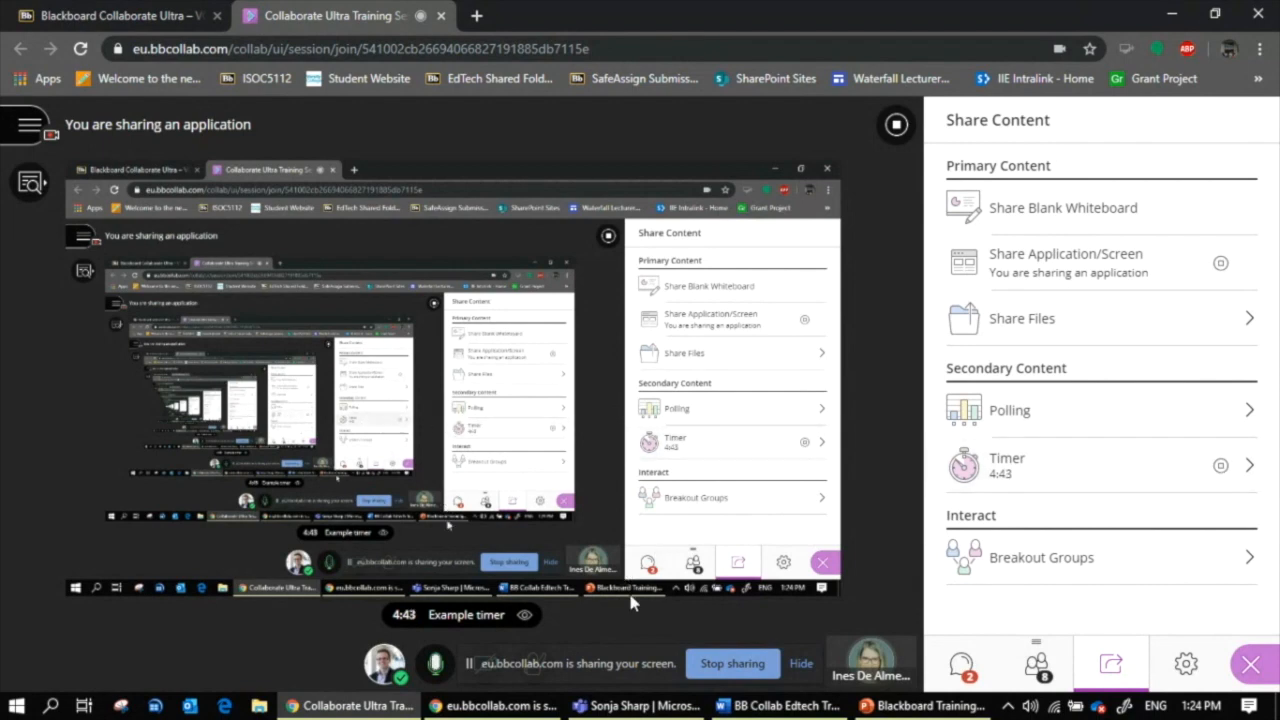
- Hide and stop the running example timer, and show the attendee list
mouse_move(523, 620)
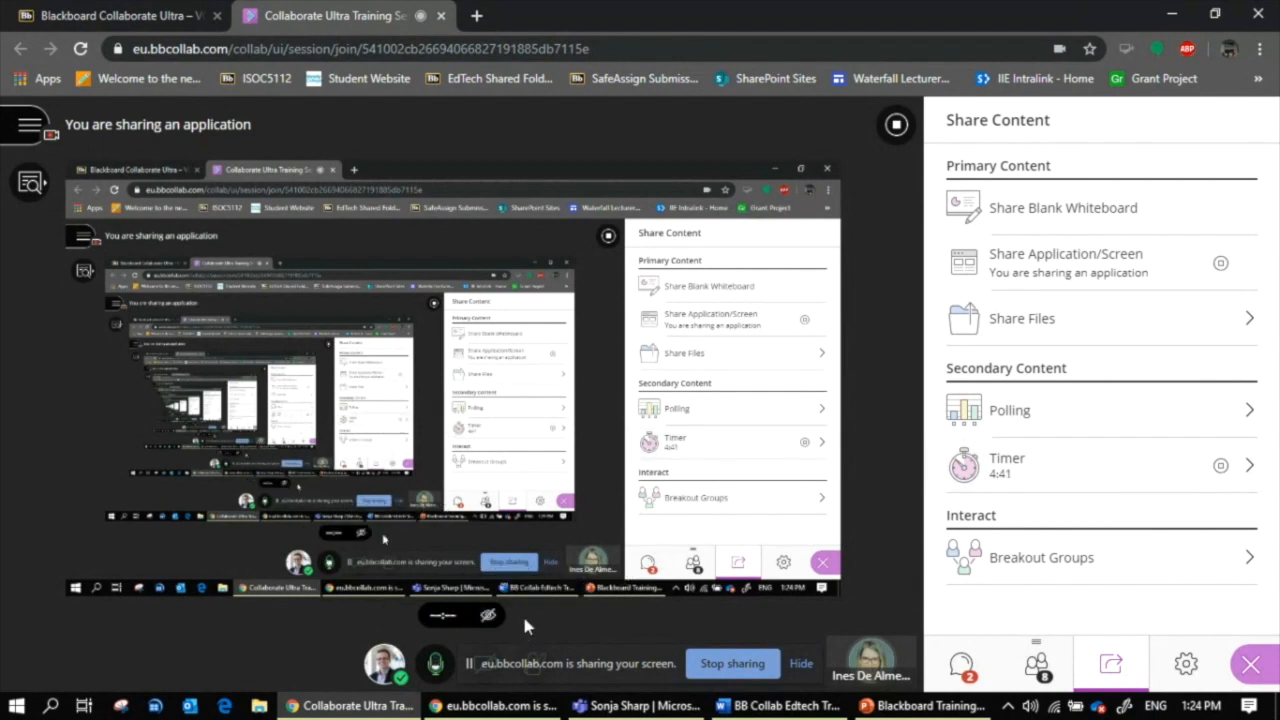
left_click(1222, 468)
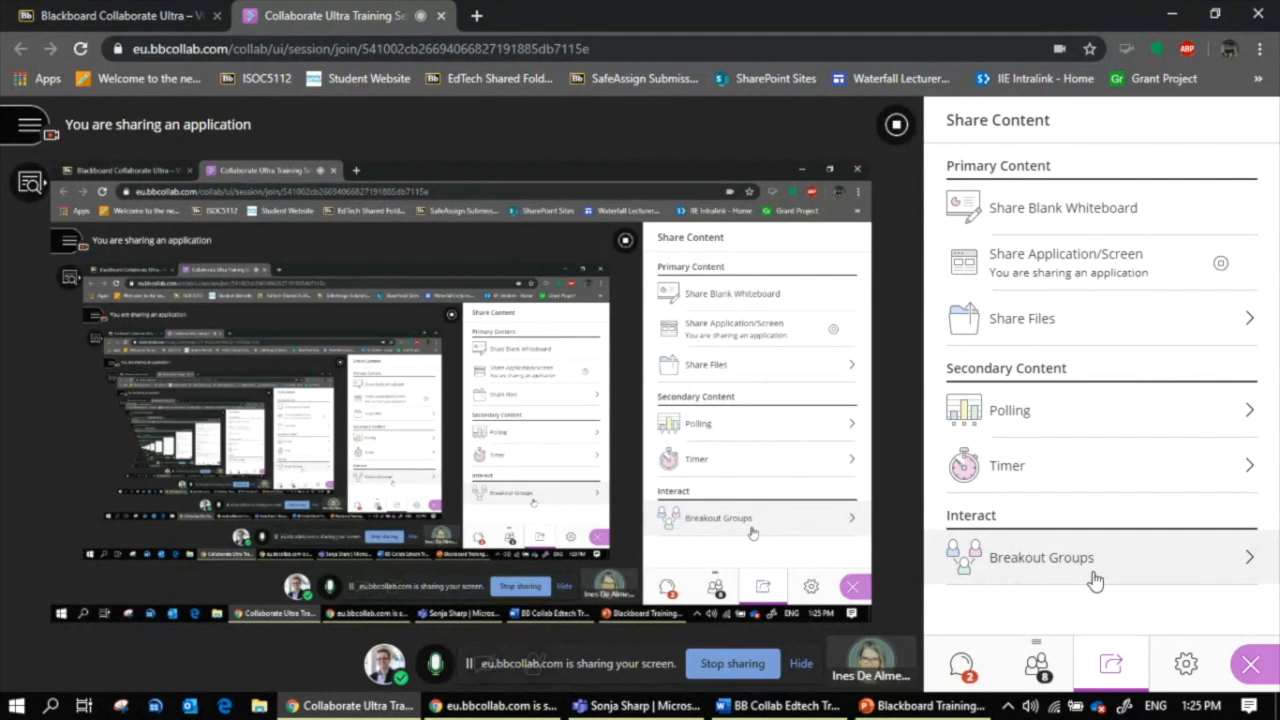
left_click(1040, 668)
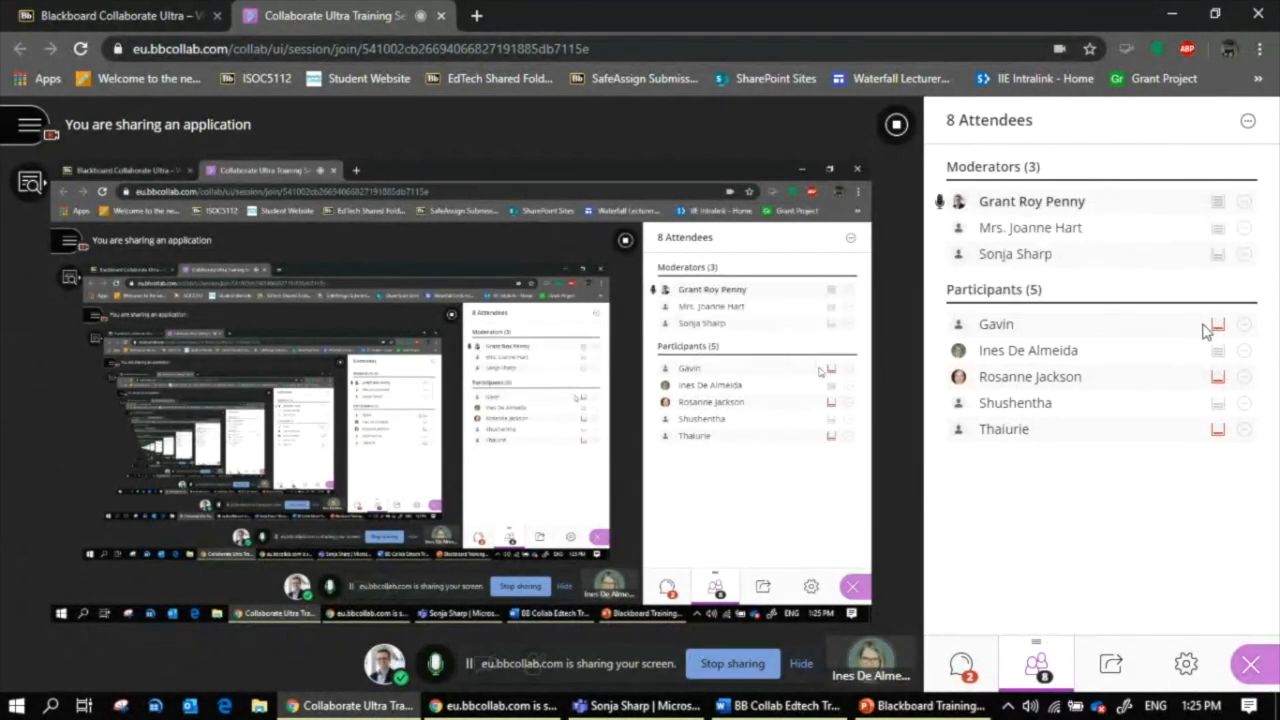
- Make the first attendee in the participants list a presenter
mouse_move(1222, 330)
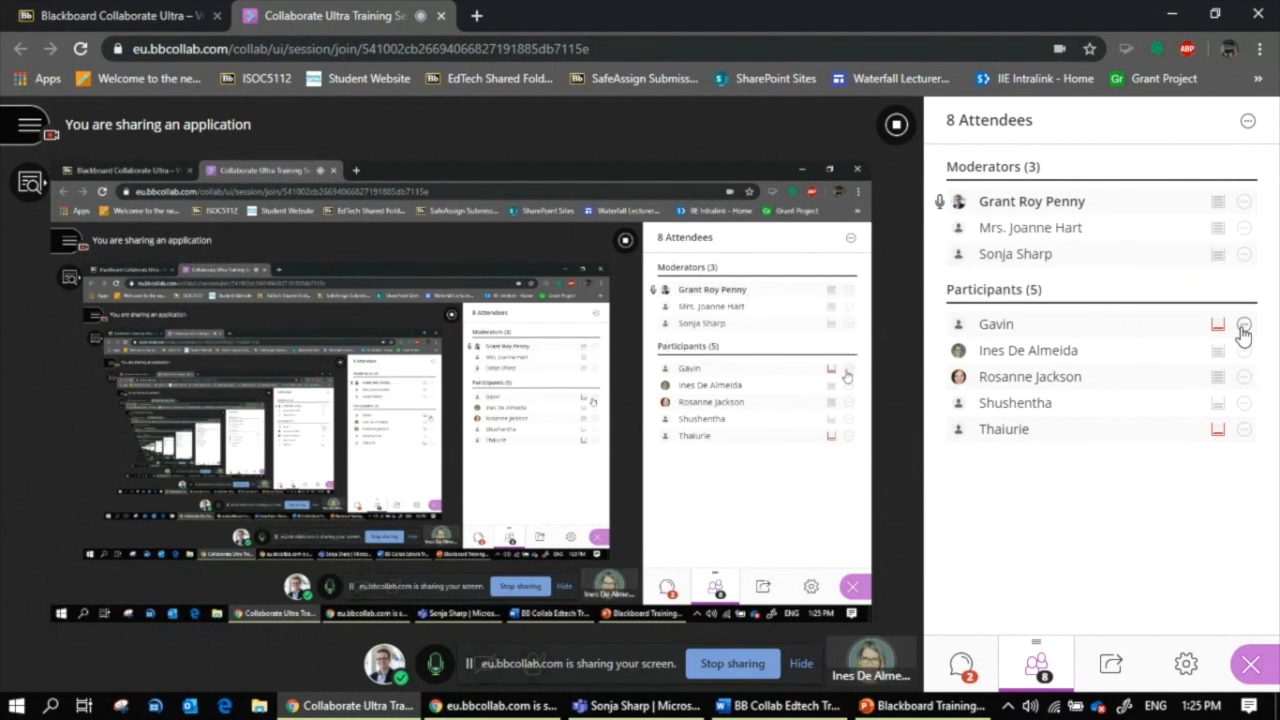
left_click(1243, 328)
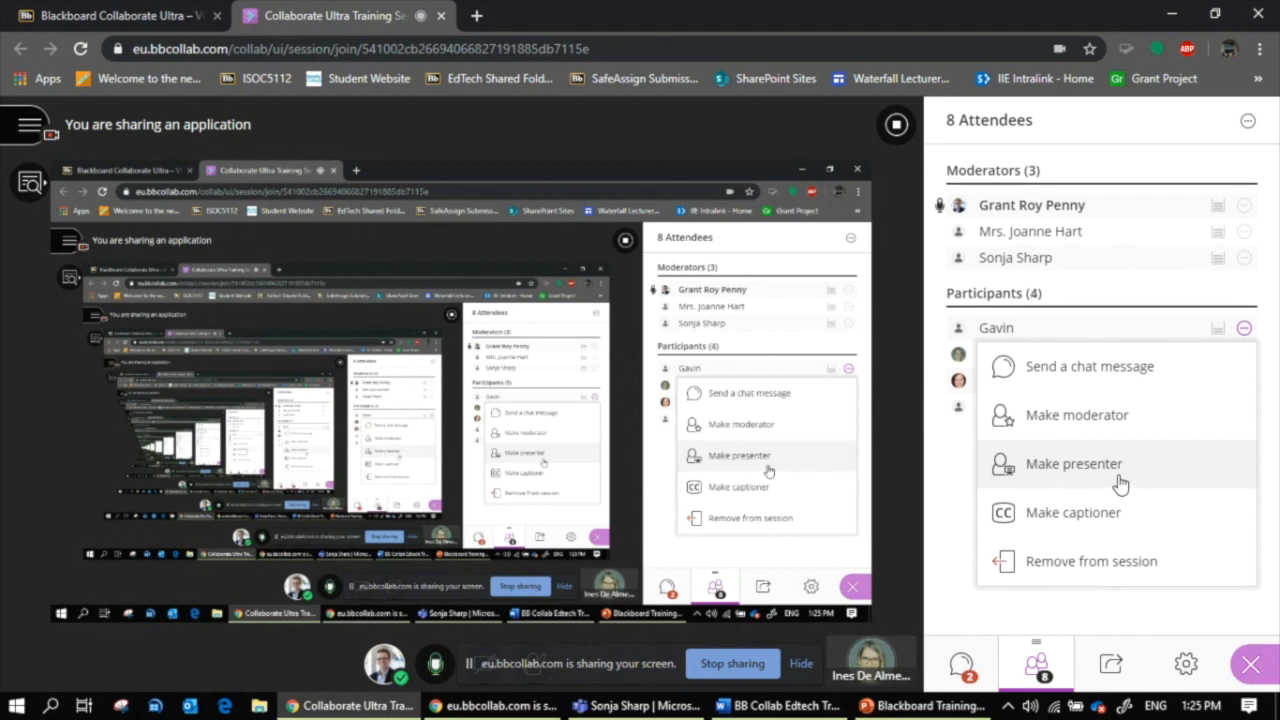
left_click(1120, 483)
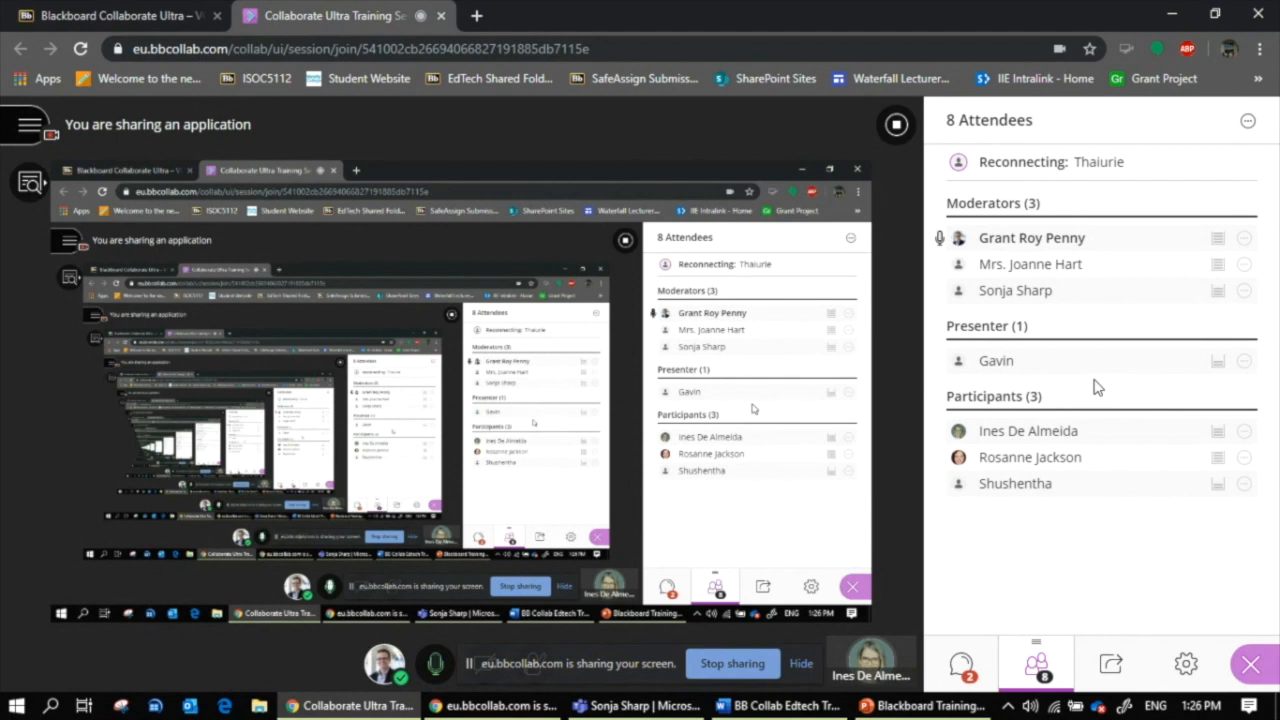
- Promote the remaining four participants and the presenter to moderator, one attendee at a time
left_click(1243, 437)
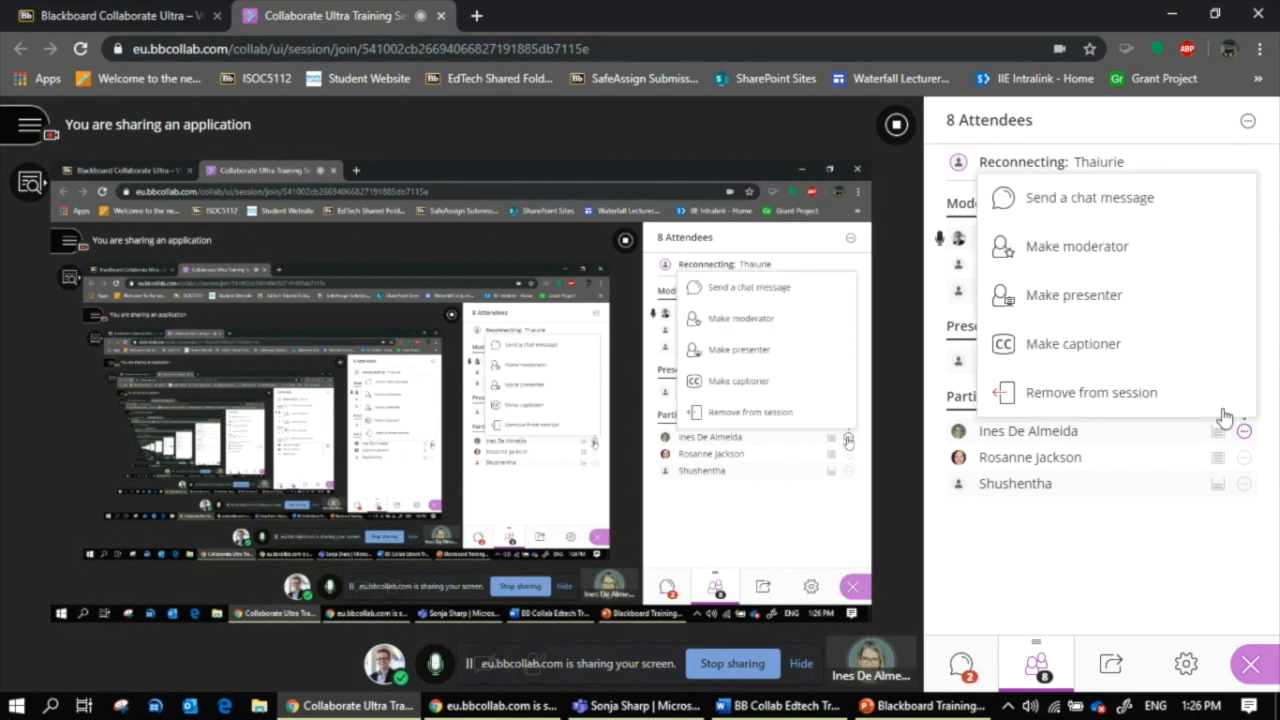
left_click(1117, 264)
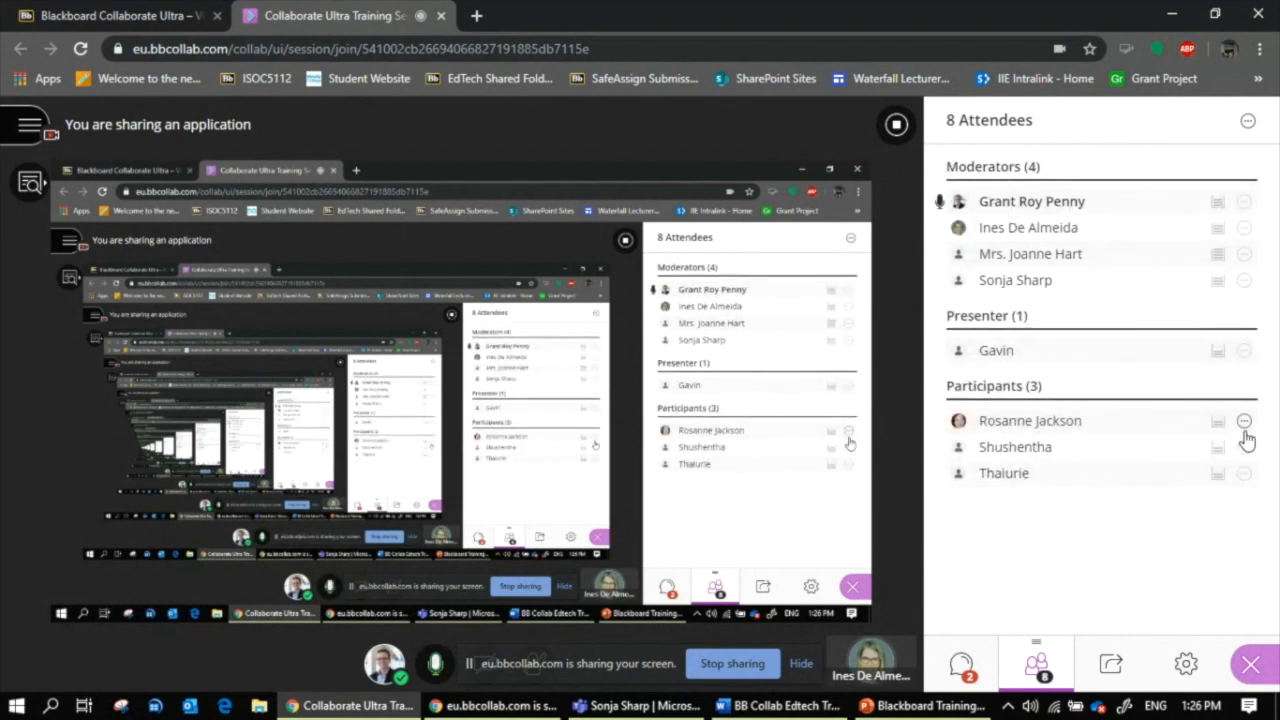
left_click(1245, 428)
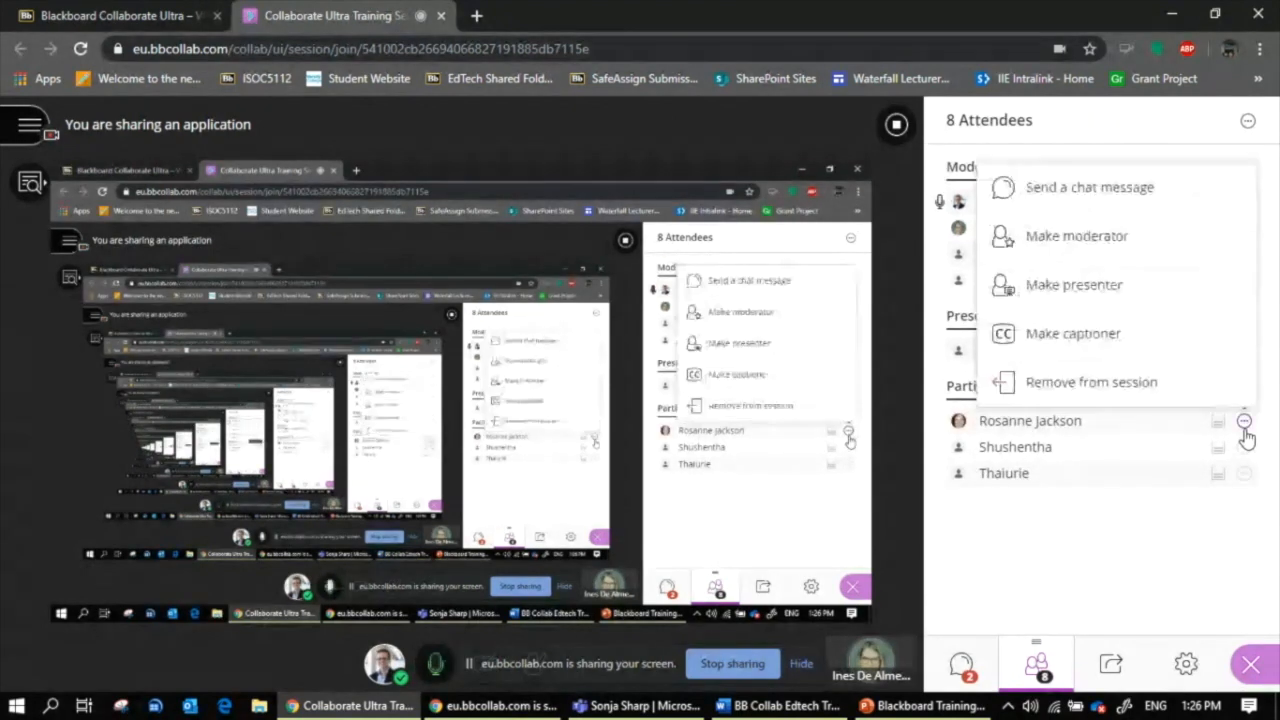
left_click(1117, 255)
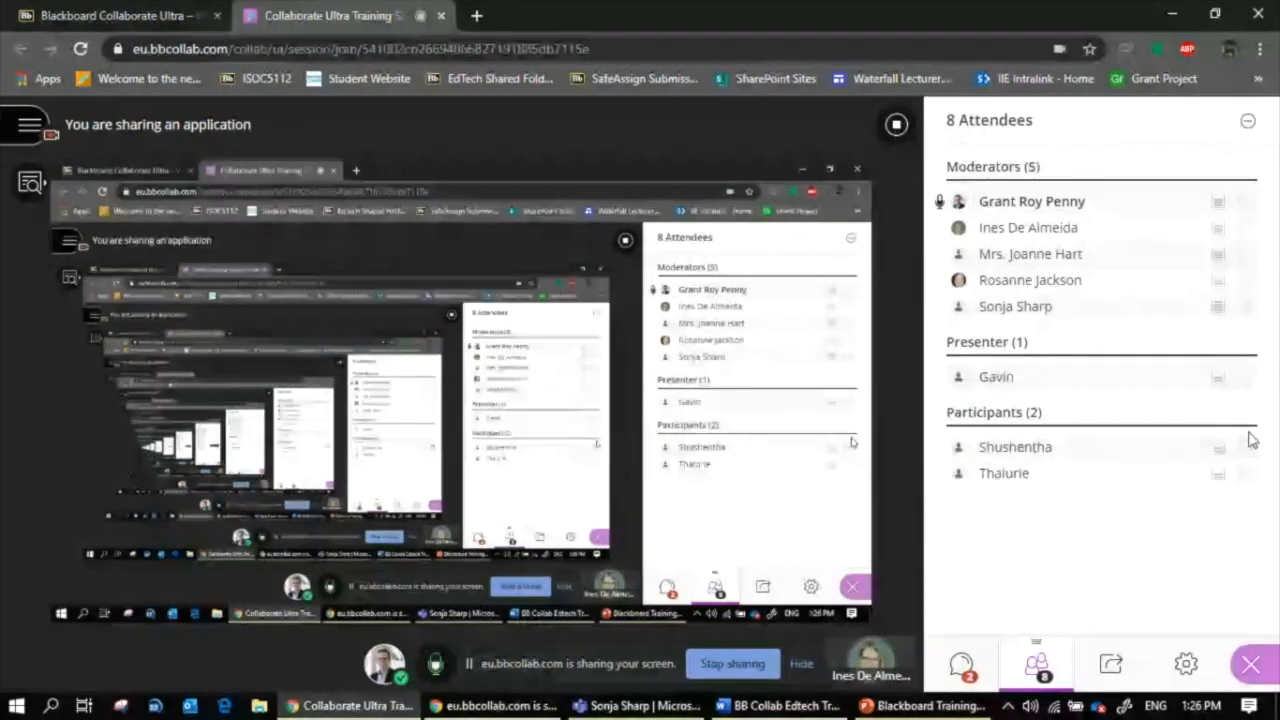
left_click(1245, 444)
left_click(1063, 268)
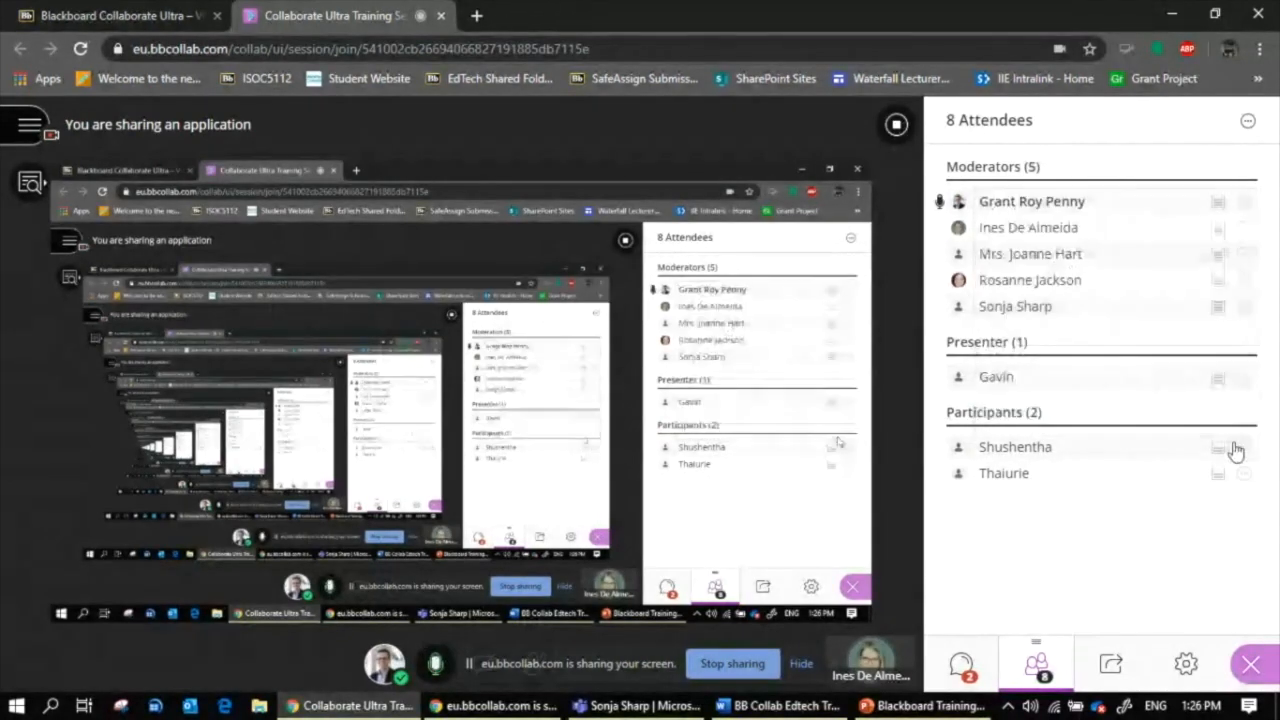
left_click(1244, 473)
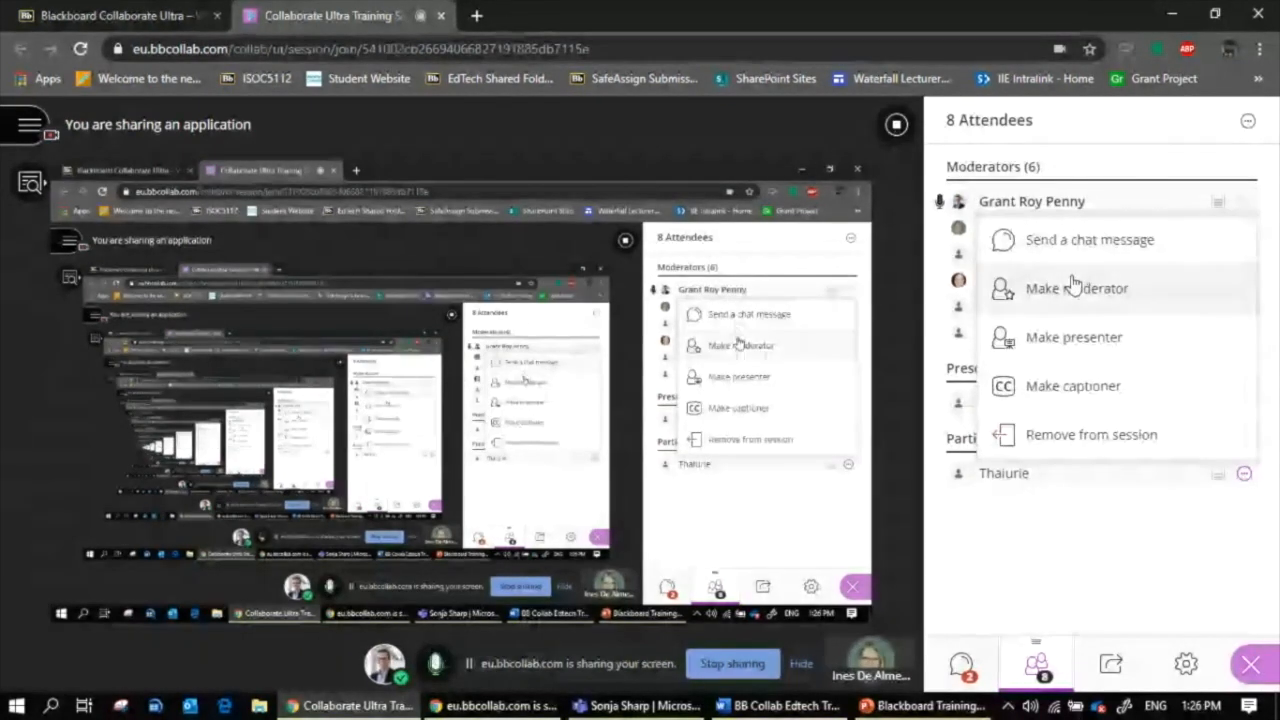
left_click(1072, 287)
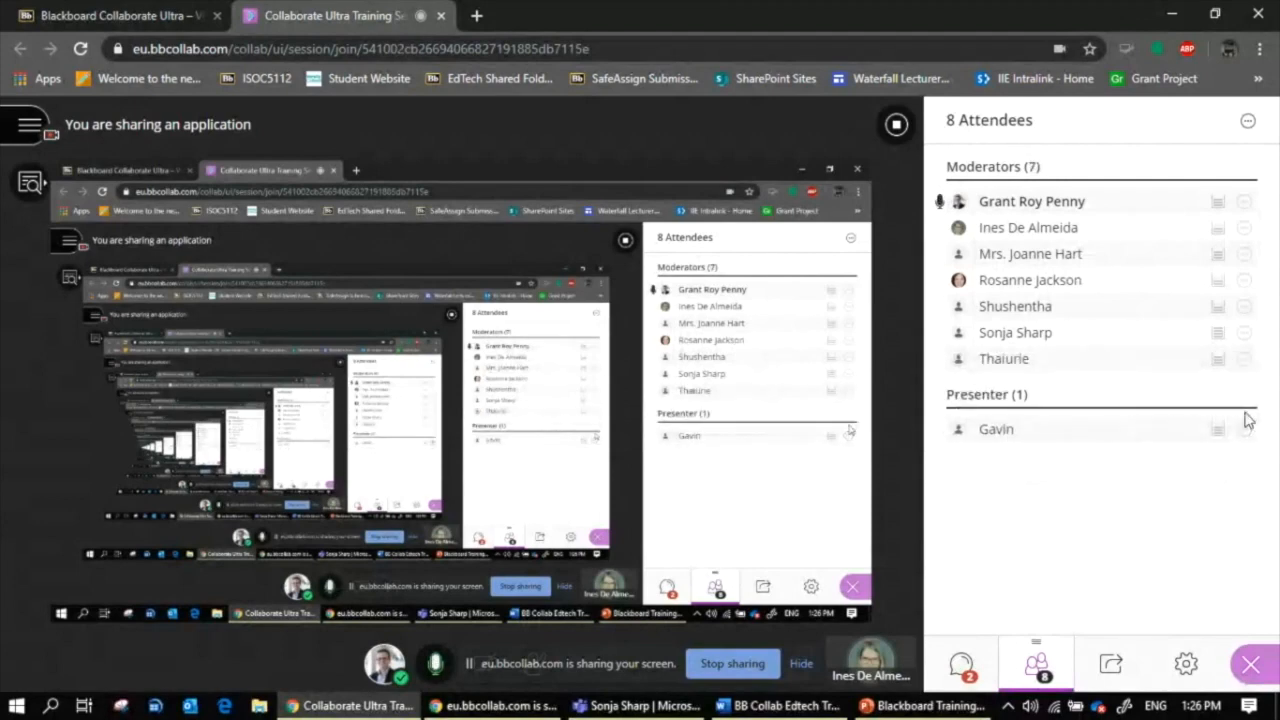
left_click(1245, 429)
left_click(1076, 260)
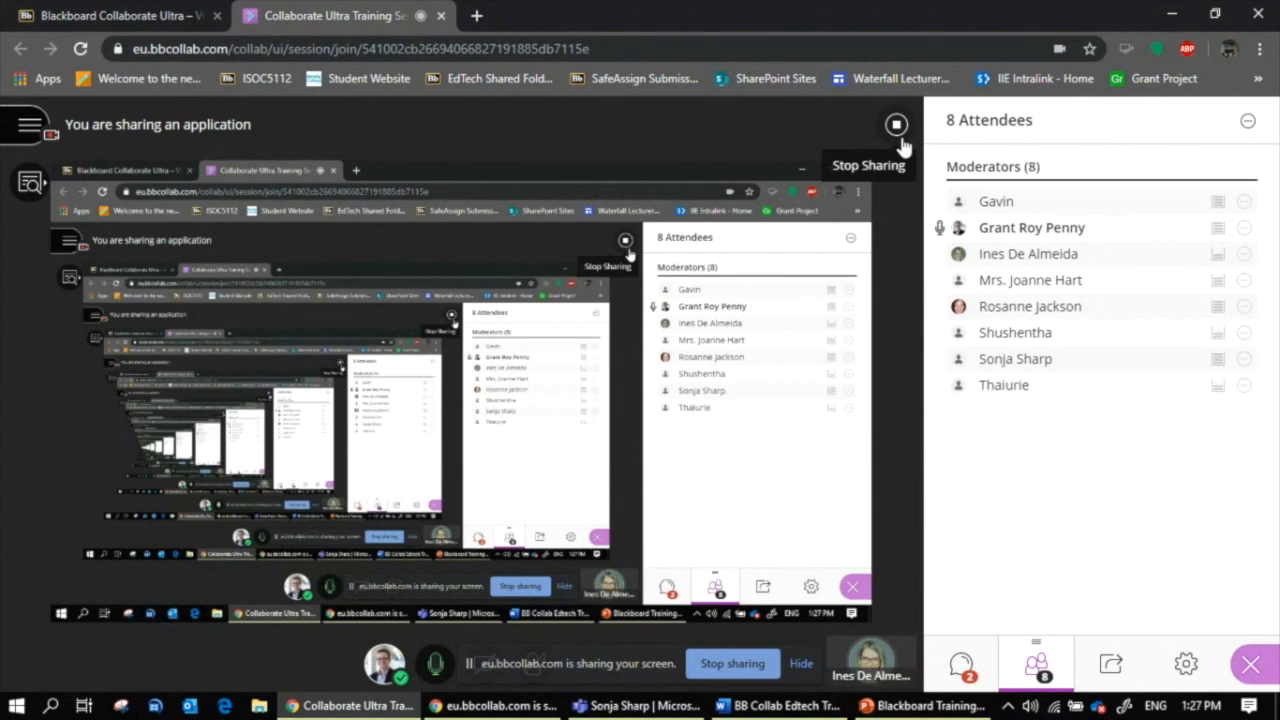
- Return the five newly promoted moderators to the participant role, one attendee at a time
left_click(1245, 255)
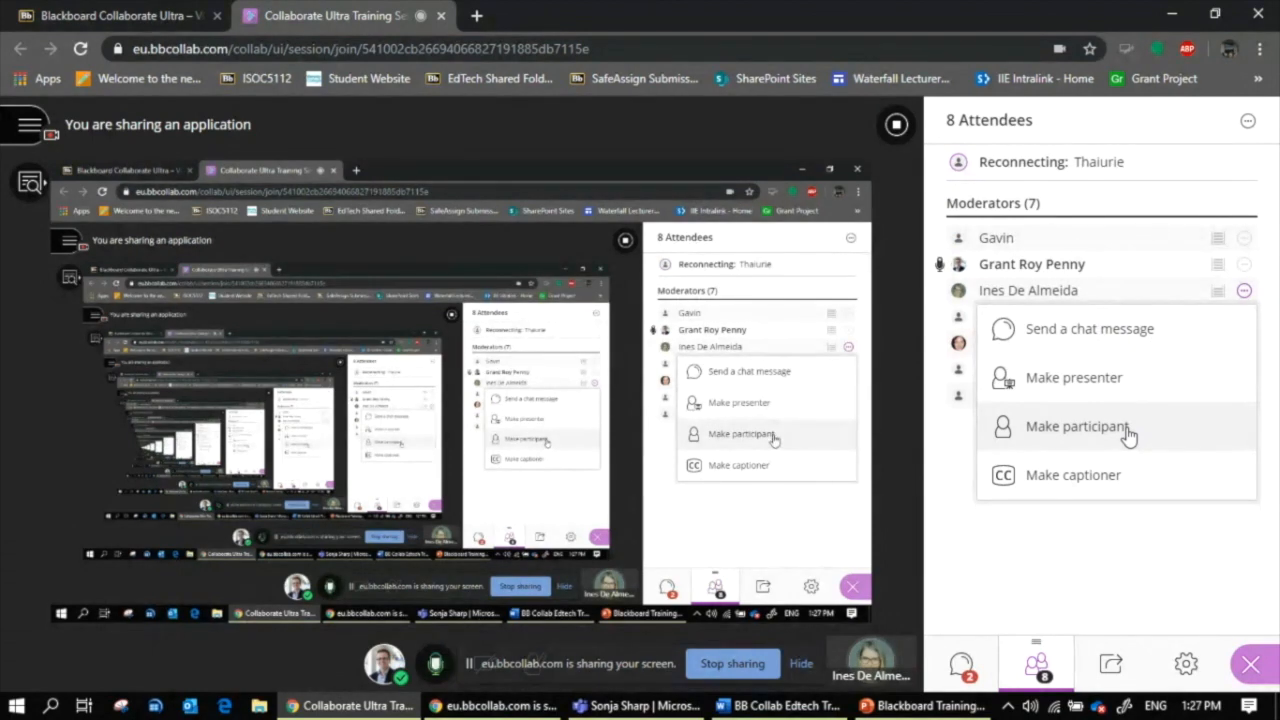
left_click(1128, 430)
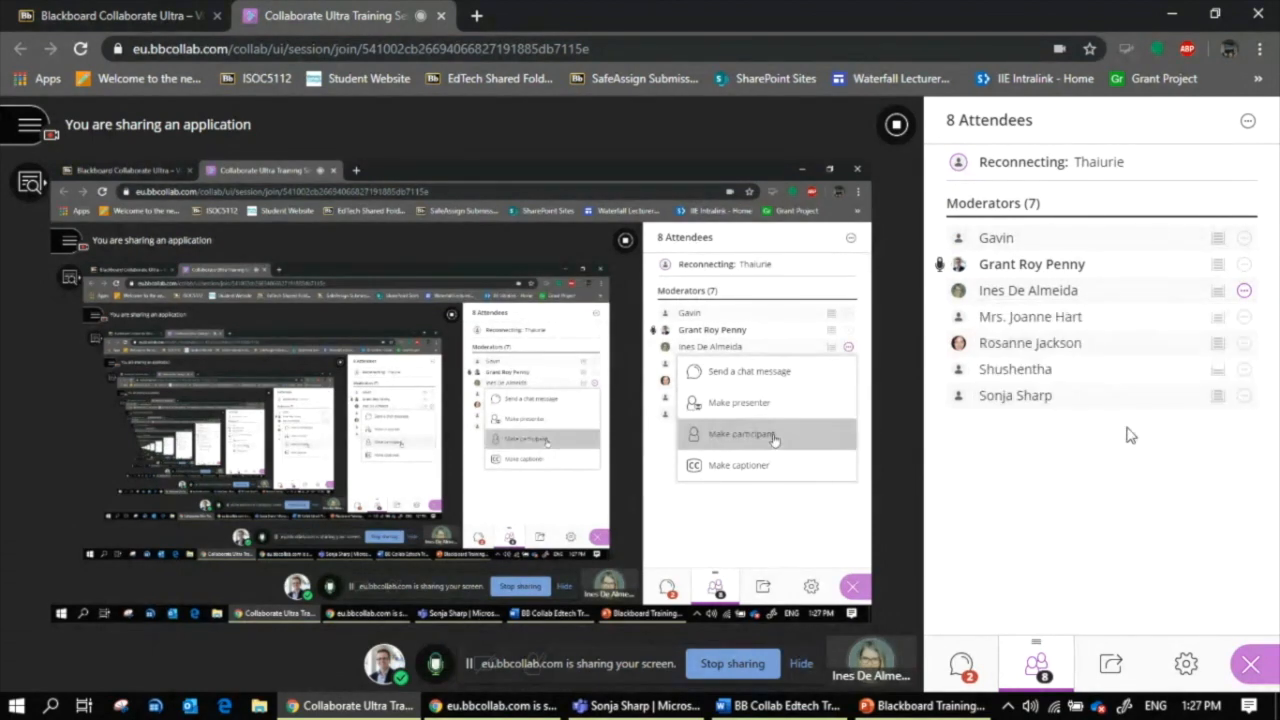
left_click(1244, 293)
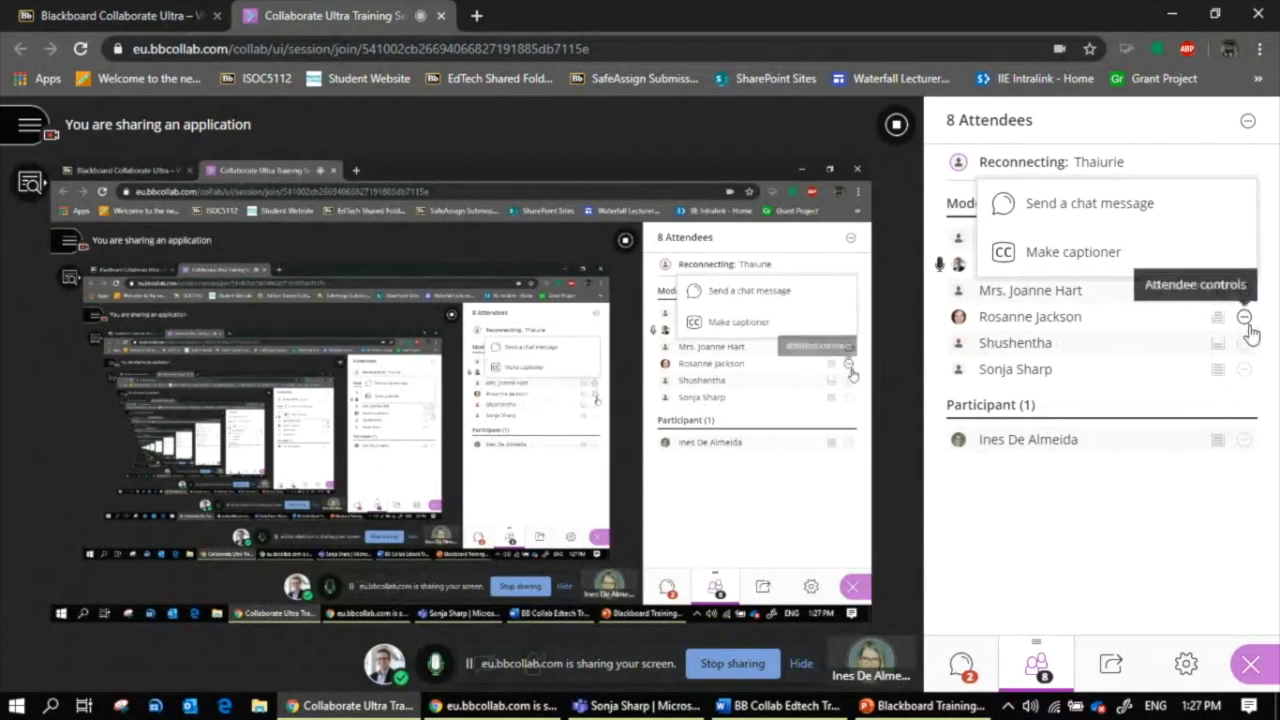
left_click(1245, 318)
left_click(1117, 453)
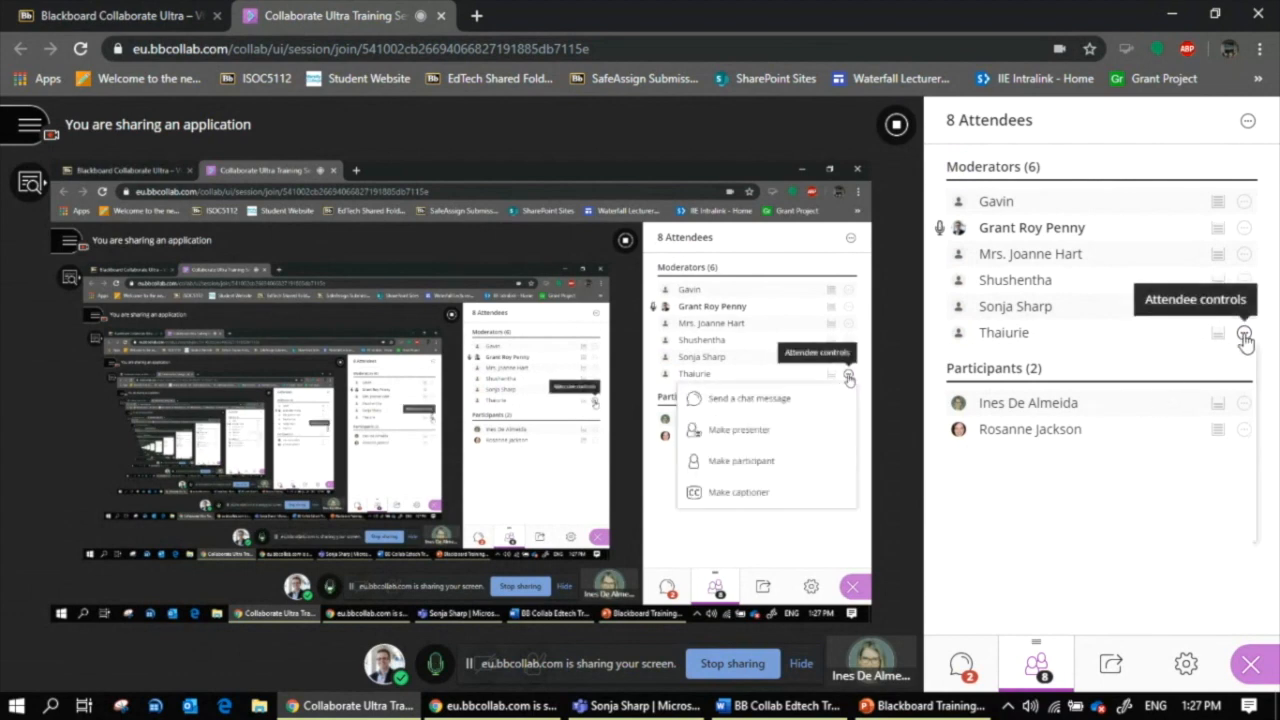
left_click(1244, 335)
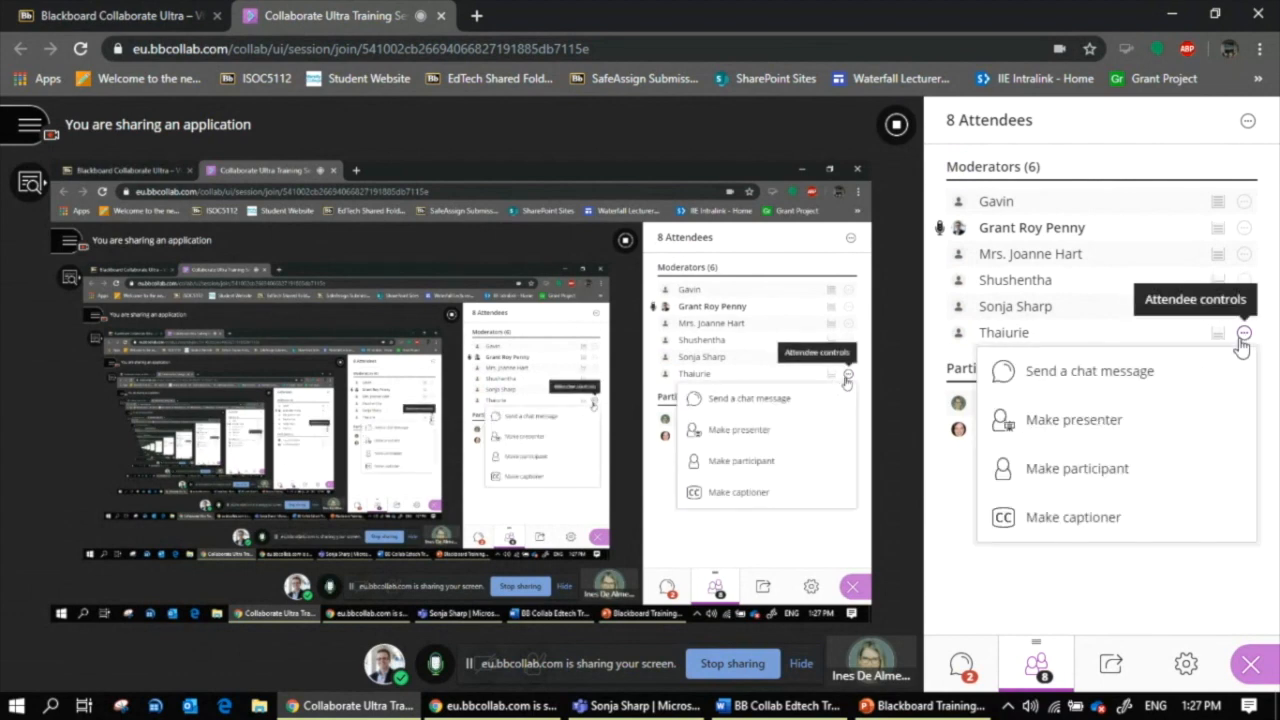
left_click(1091, 467)
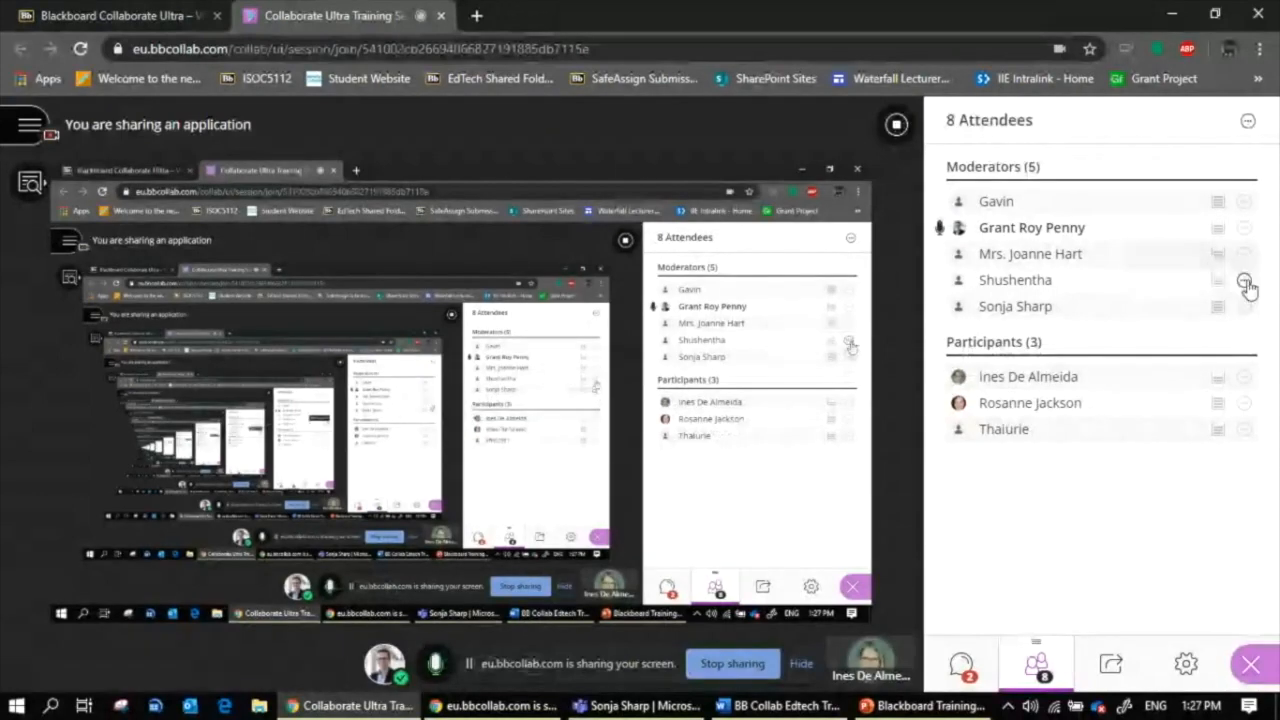
left_click(1245, 284)
left_click(1118, 418)
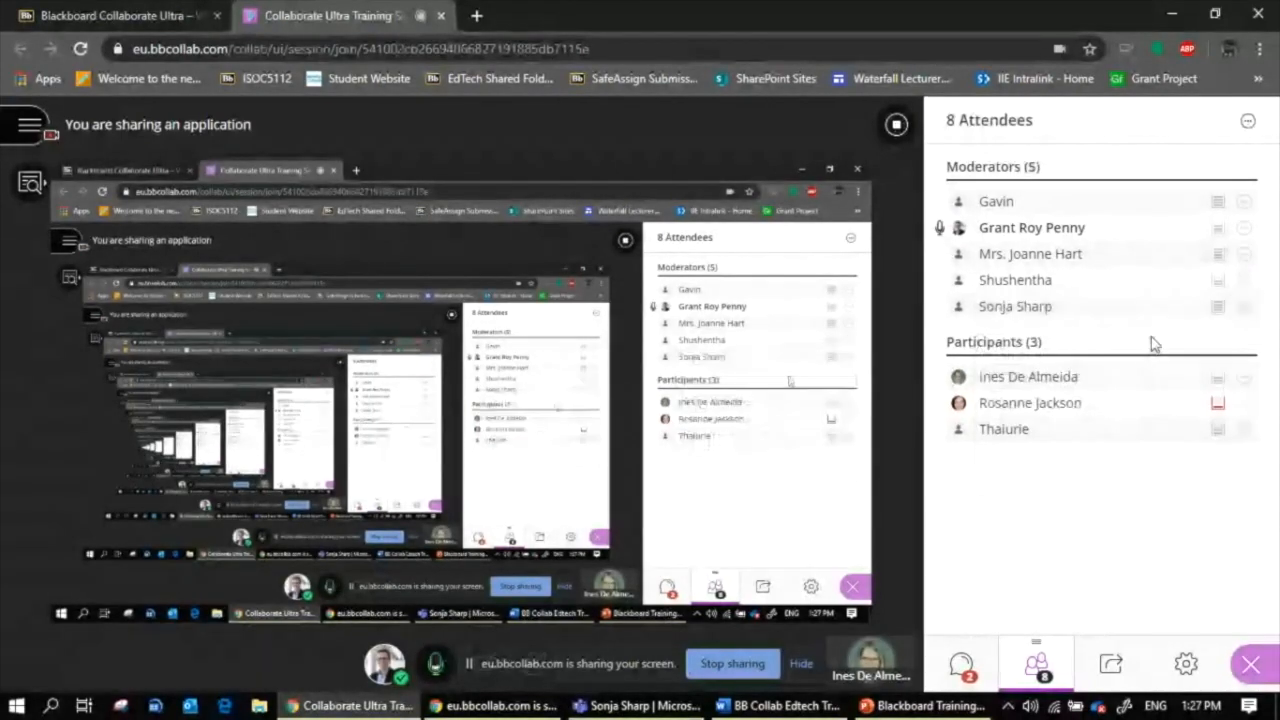
left_click(1244, 203)
left_click(1046, 340)
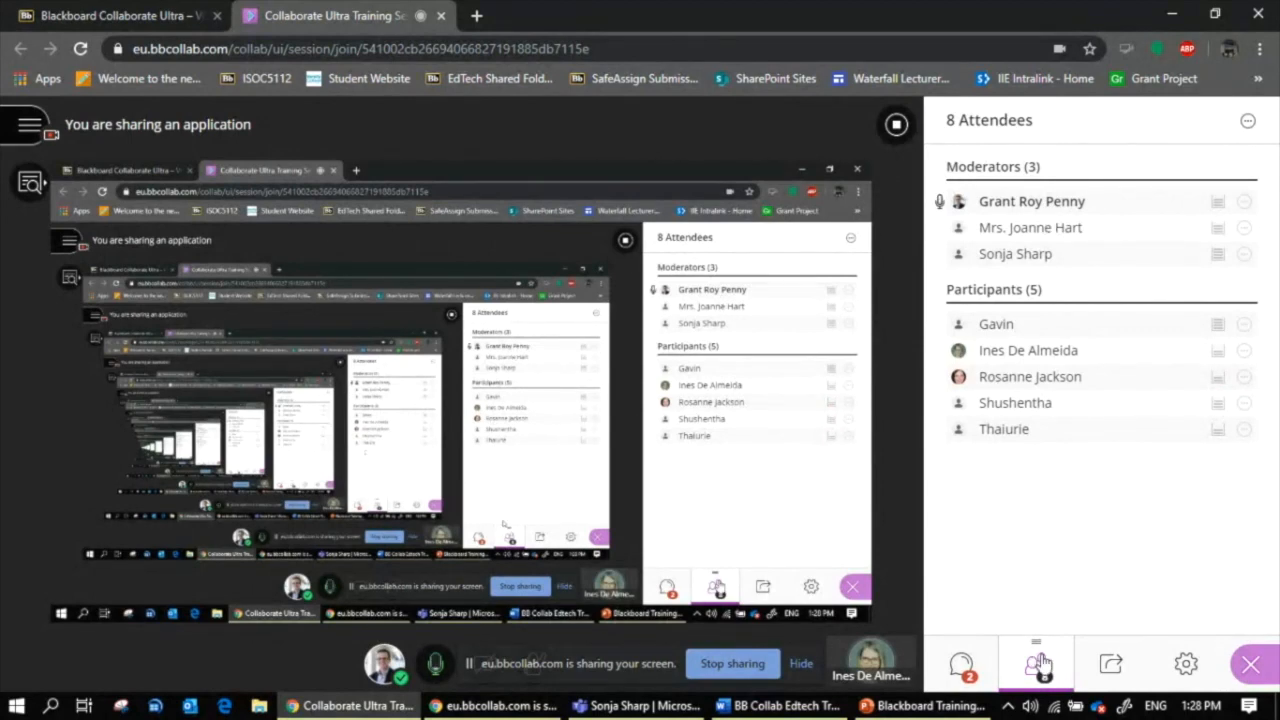
- Open My Settings, collapse Audio and Video Settings, and show the participant permissions in Session Settings
left_click(1186, 664)
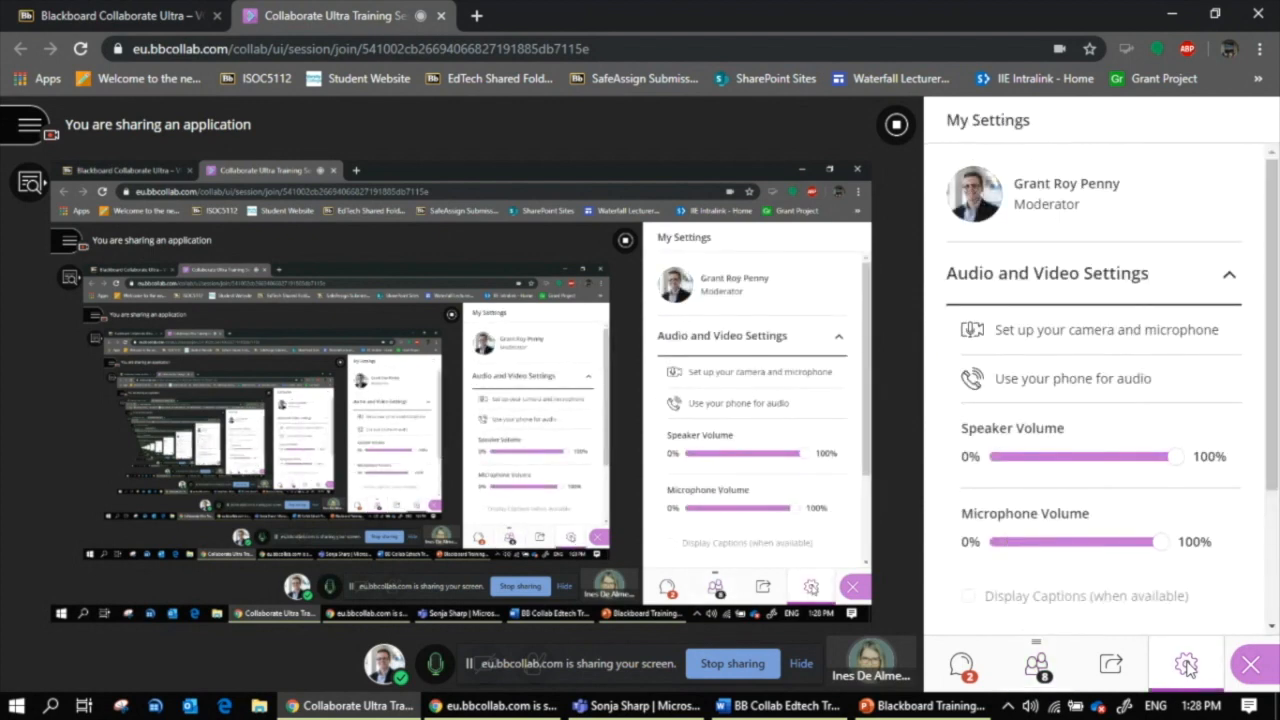
left_click(1033, 288)
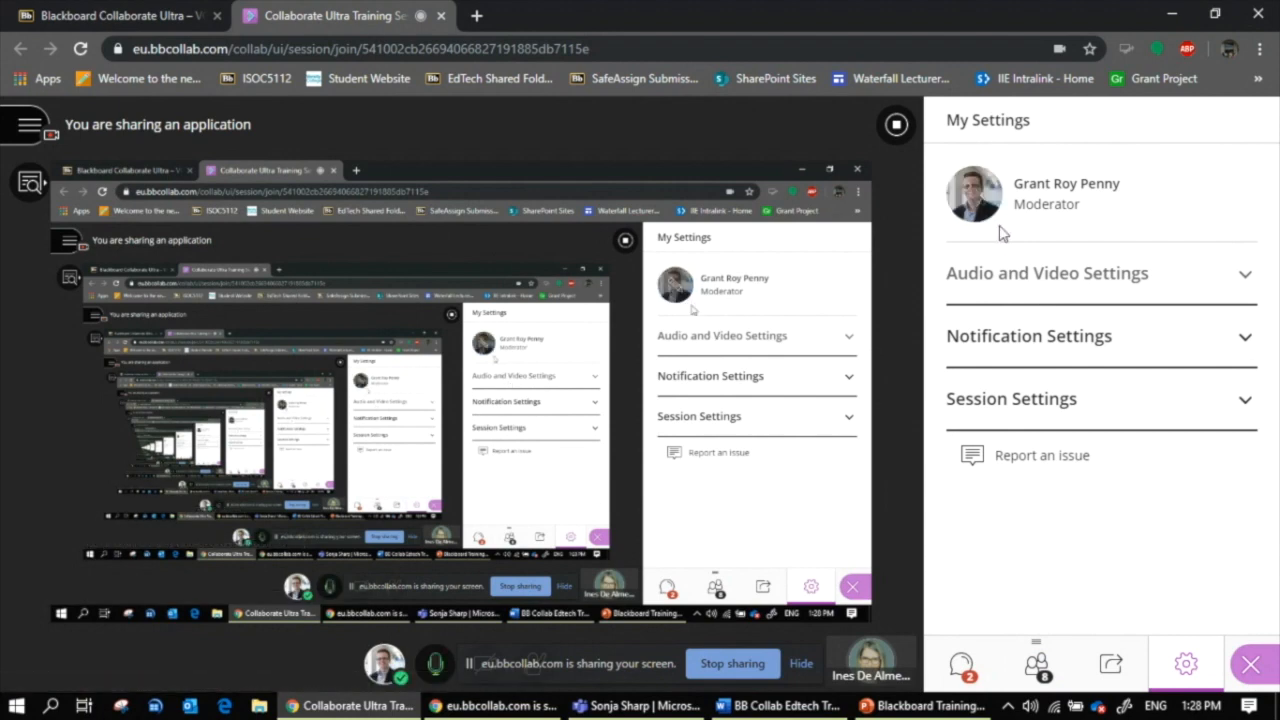
mouse_move(985, 216)
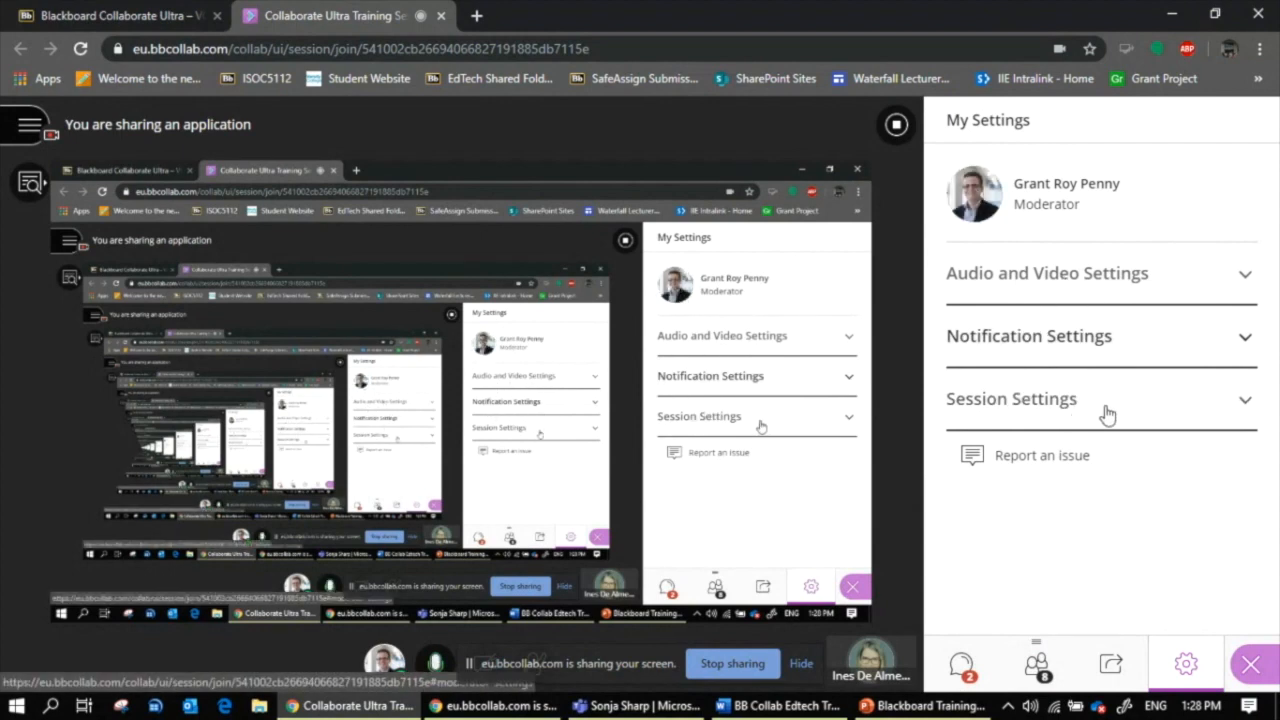
left_click(1033, 400)
scroll(1060, 505, "down", 1)
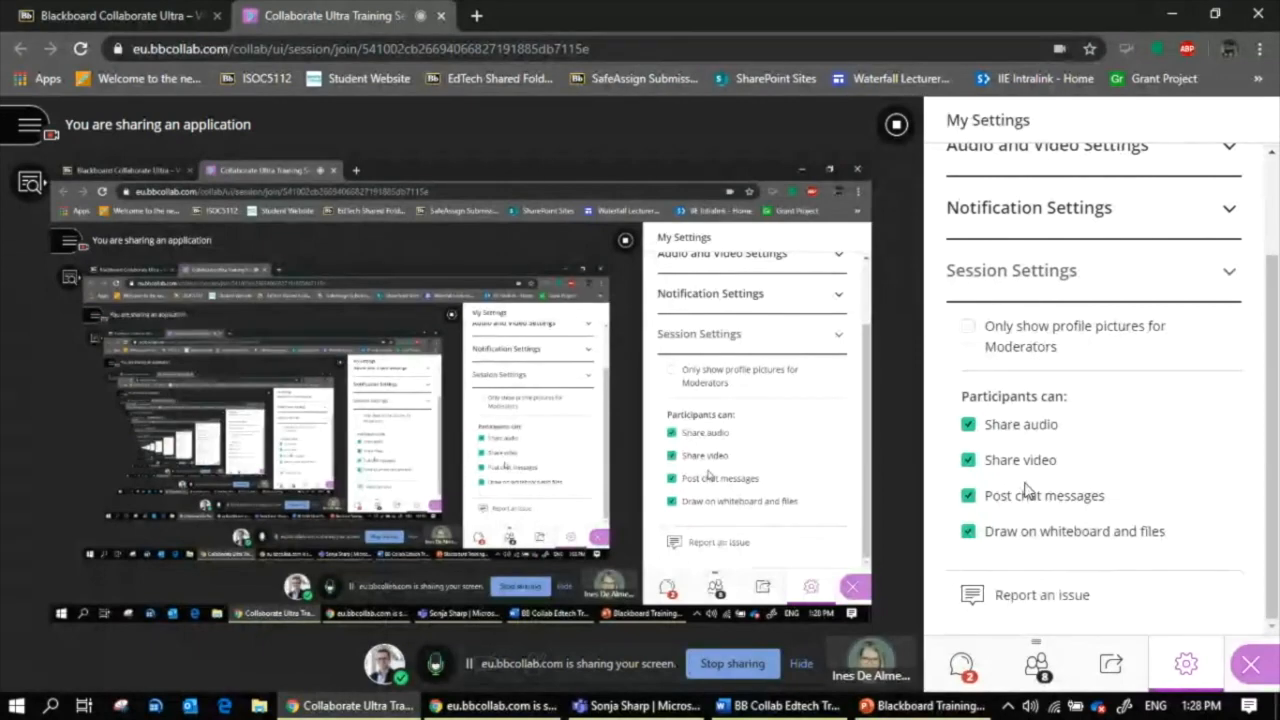
- Disable participants' permissions to share audio, share video, post chat messages, and draw on whiteboard and files
left_click(986, 436)
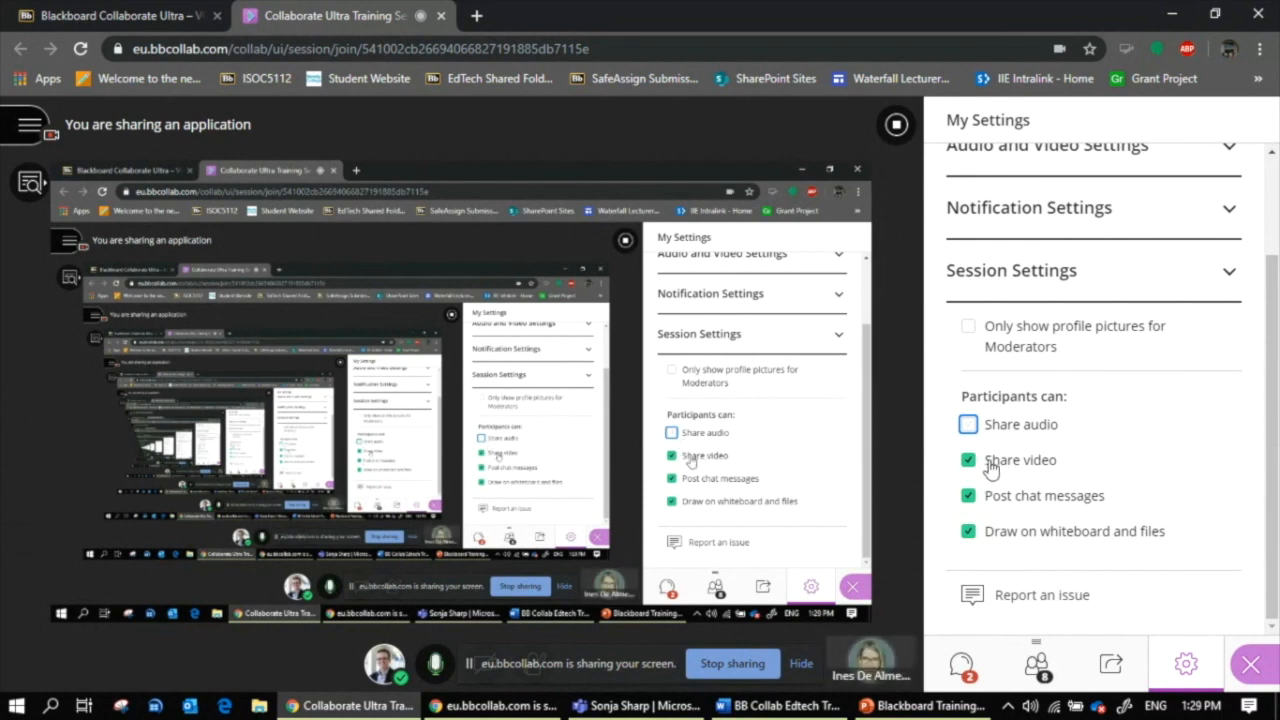
left_click(970, 464)
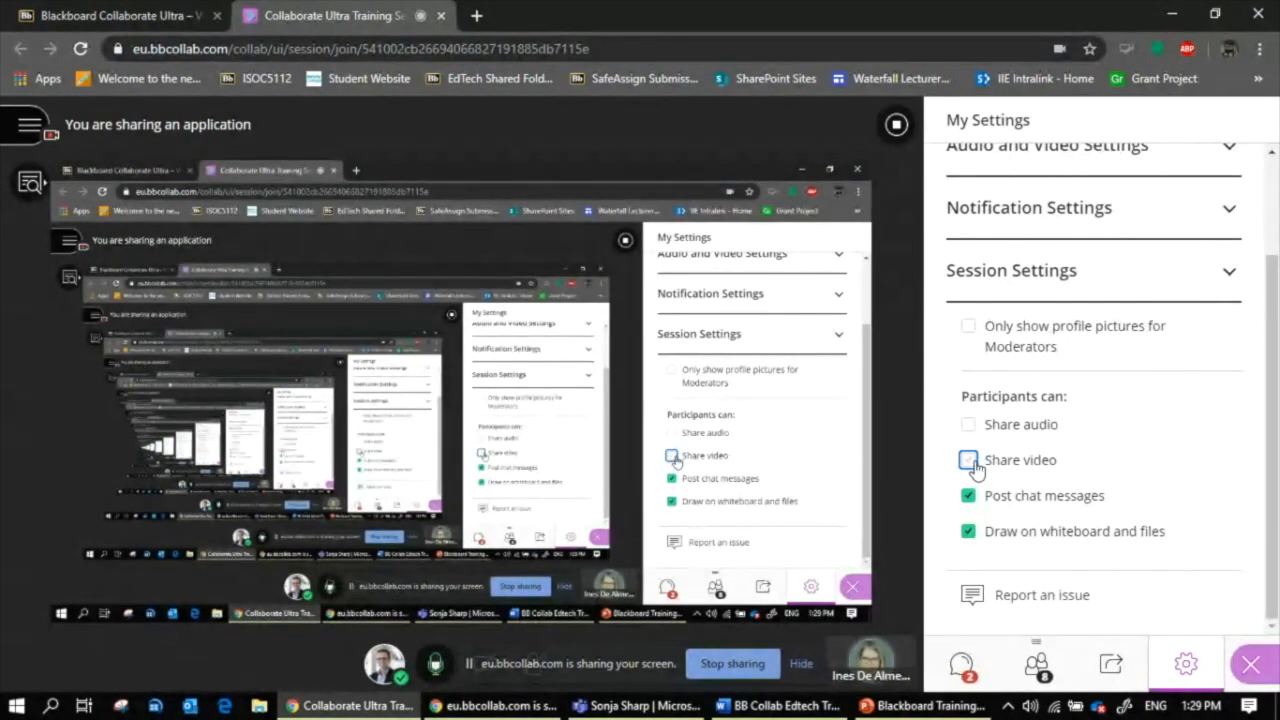
left_click(968, 497)
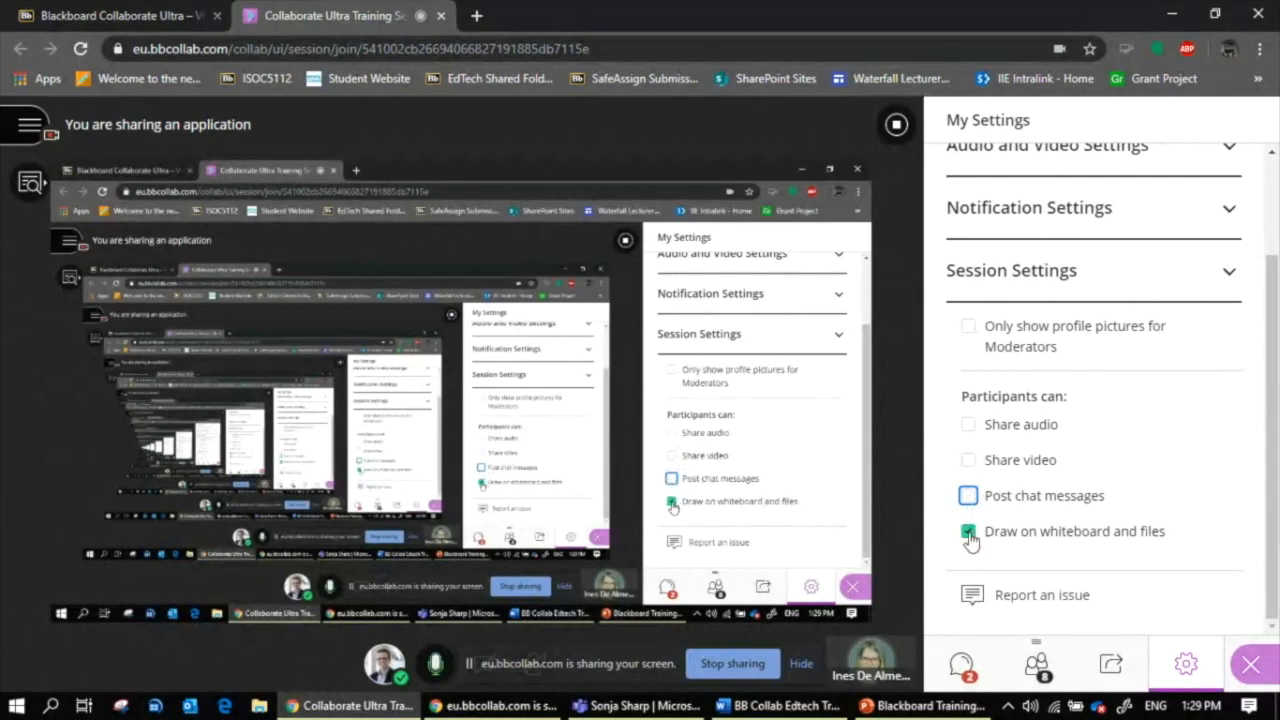
left_click(968, 533)
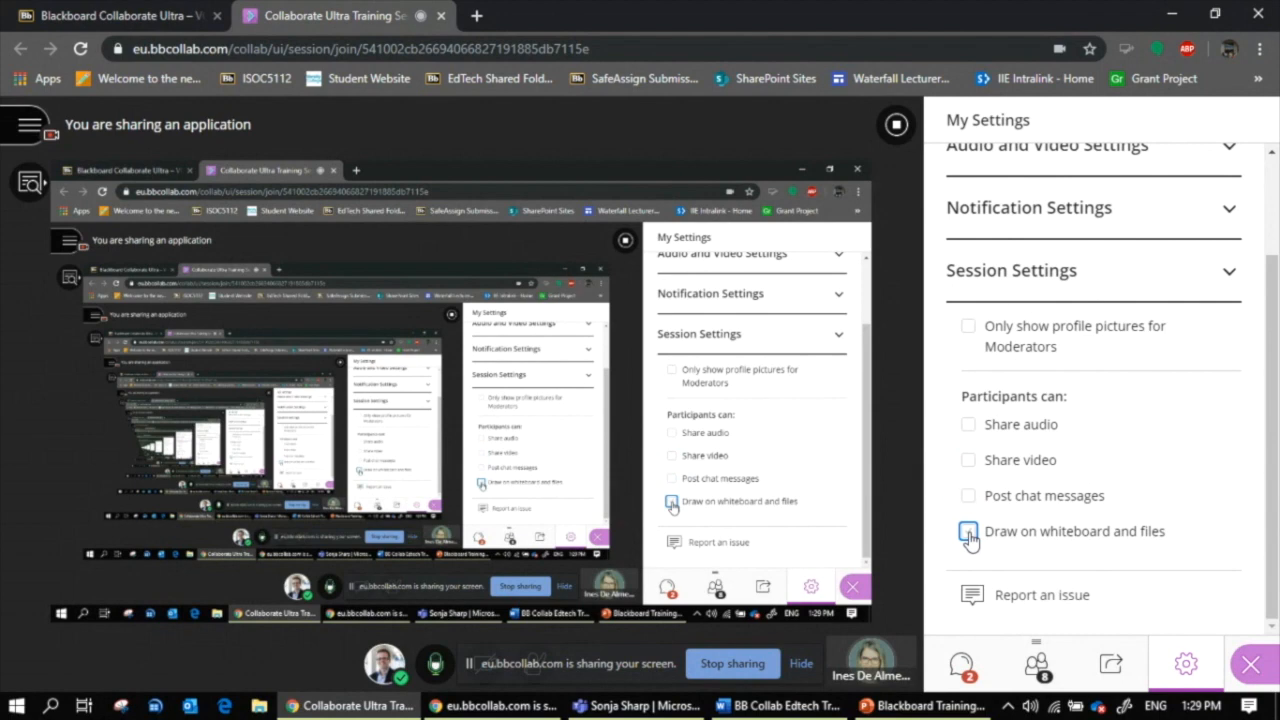
- Re-enable all four participant permissions for drawing, chat messages, video and audio, and collapse Session Settings
left_click(968, 533)
left_click(968, 496)
left_click(968, 460)
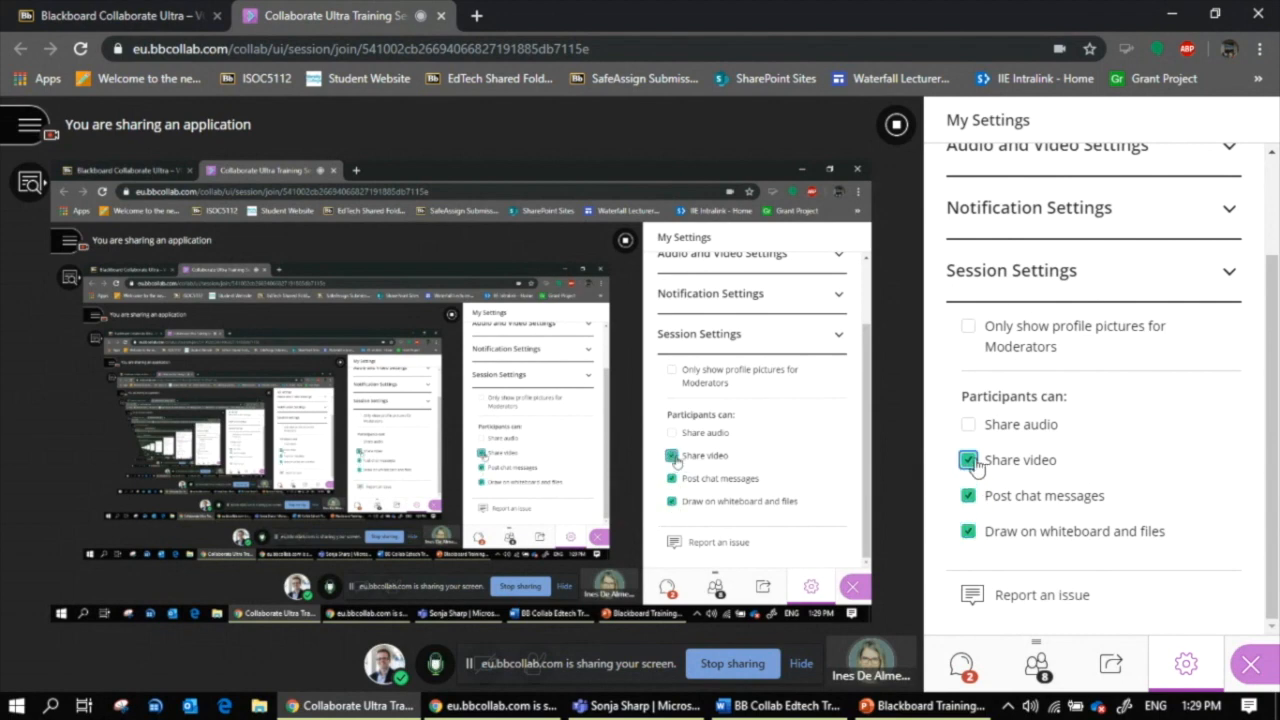
left_click(968, 425)
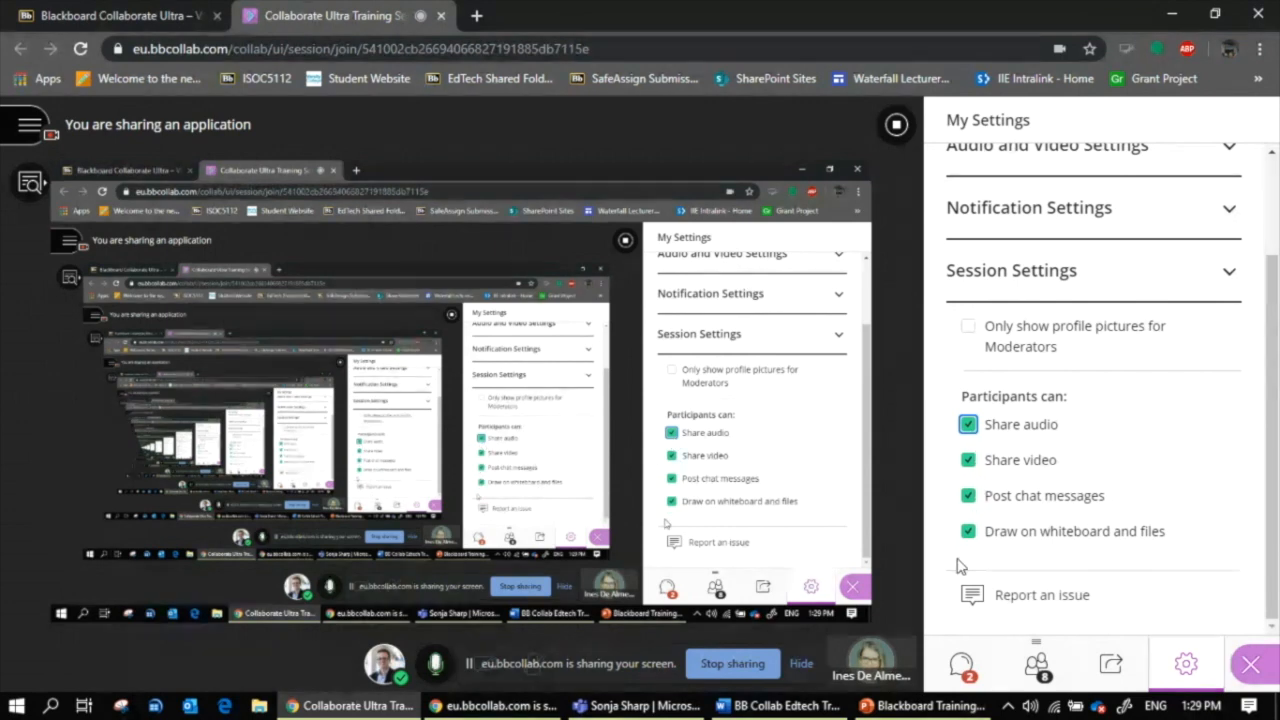
scroll(965, 520, "up", 3)
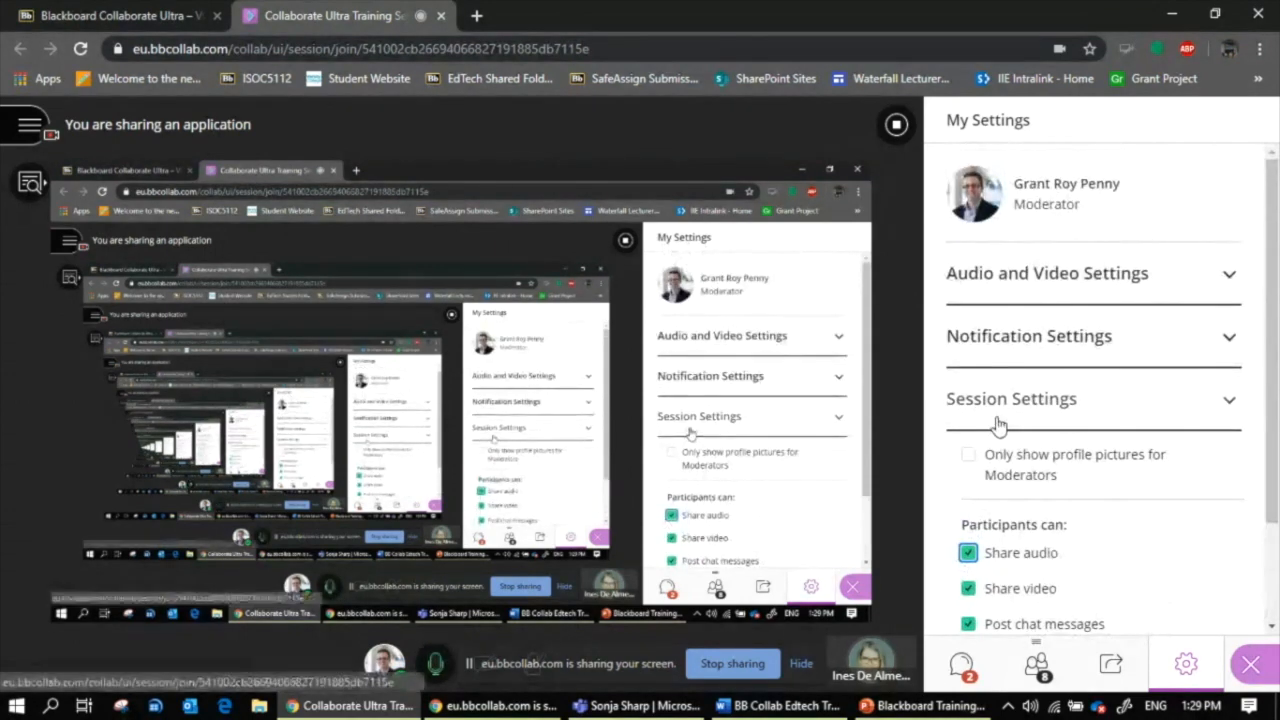
left_click(997, 424)
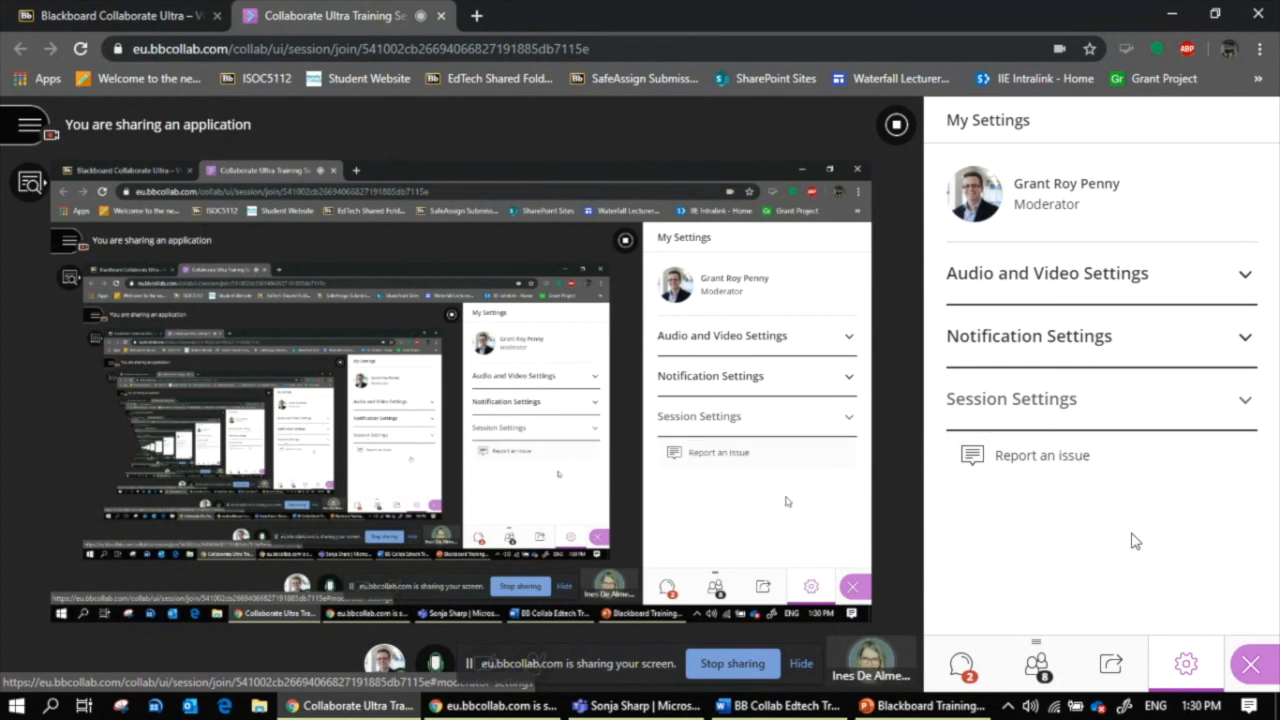
- Open the camera and microphone setup, view the microphone choices in the audio test, and close the test without changes
left_click(1040, 295)
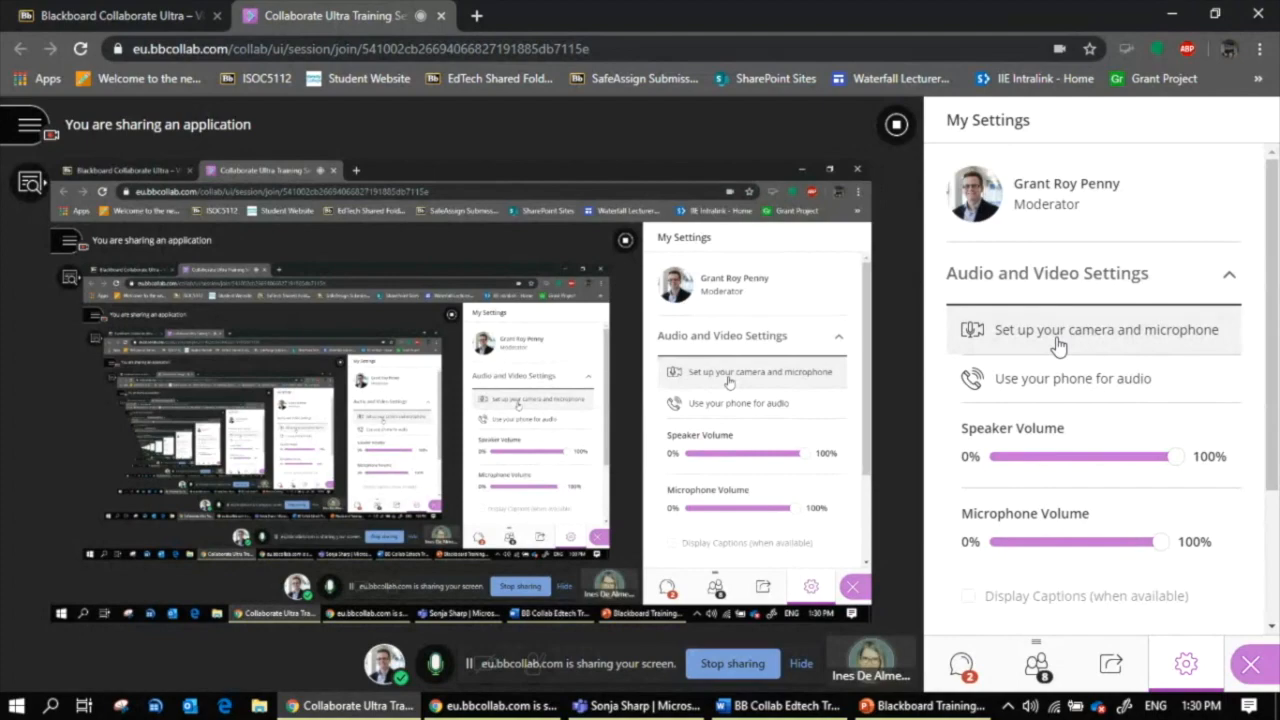
left_click(1058, 345)
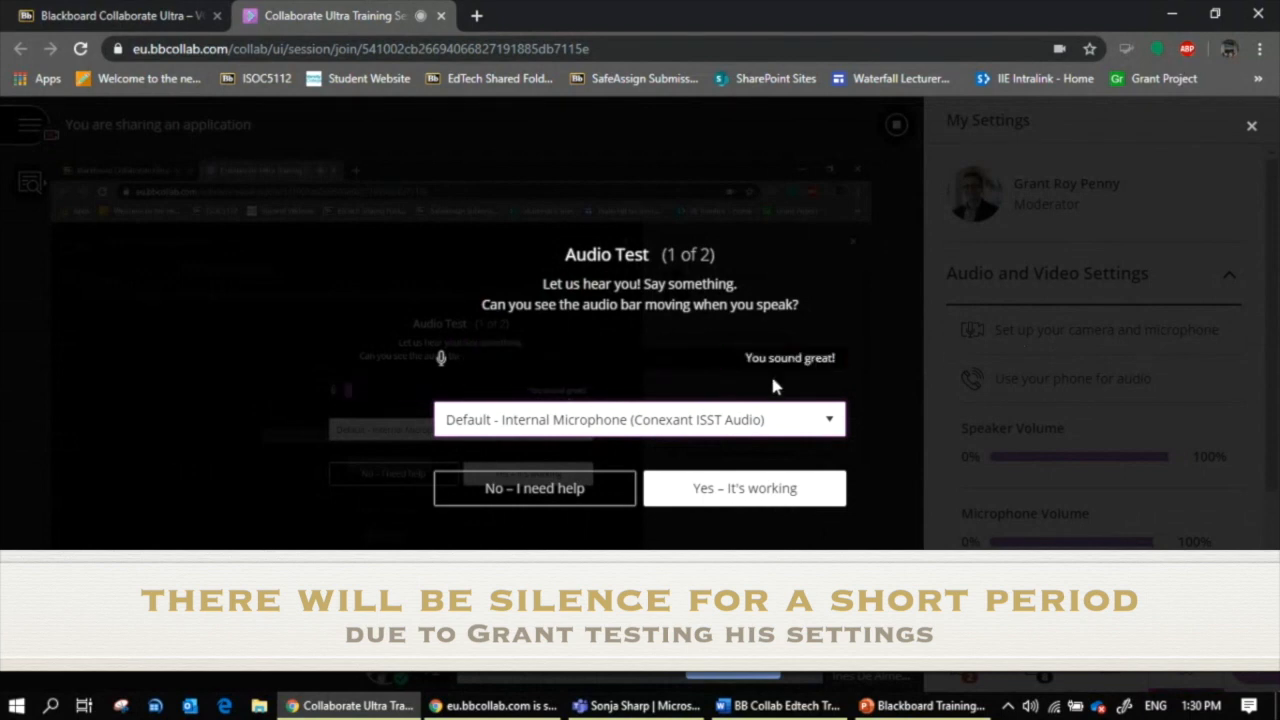
left_click(709, 422)
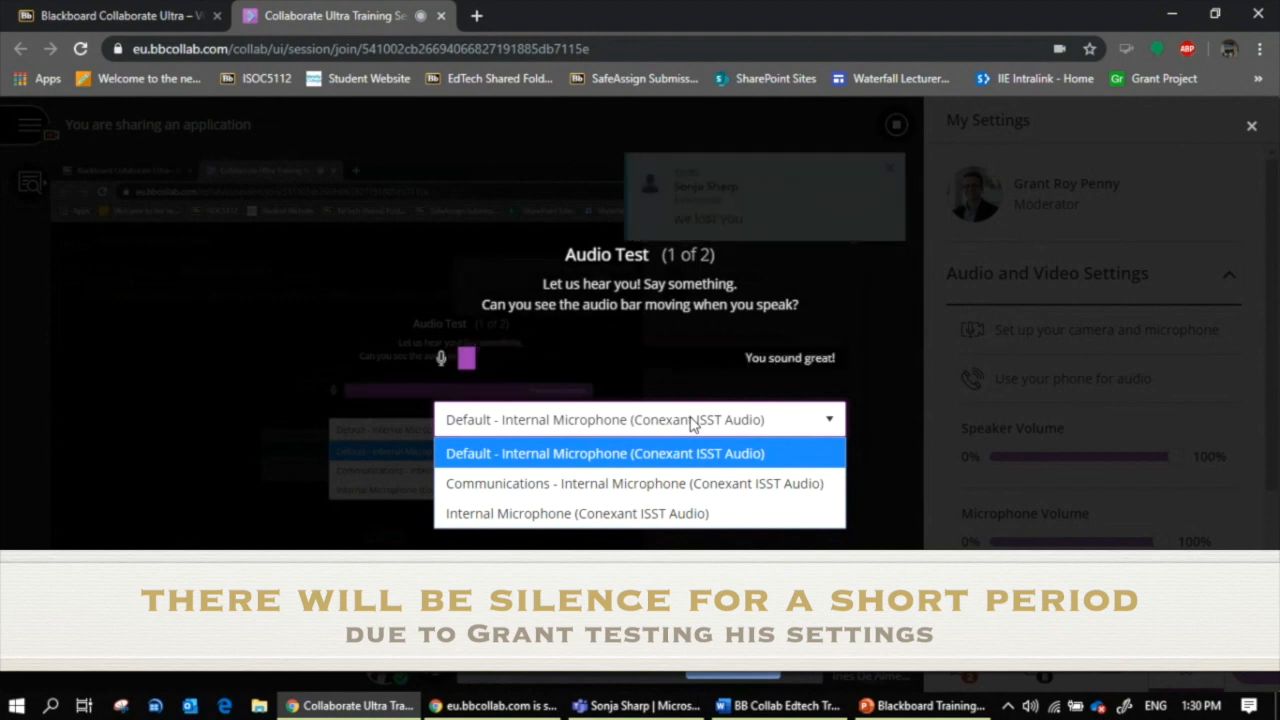
left_click(1251, 127)
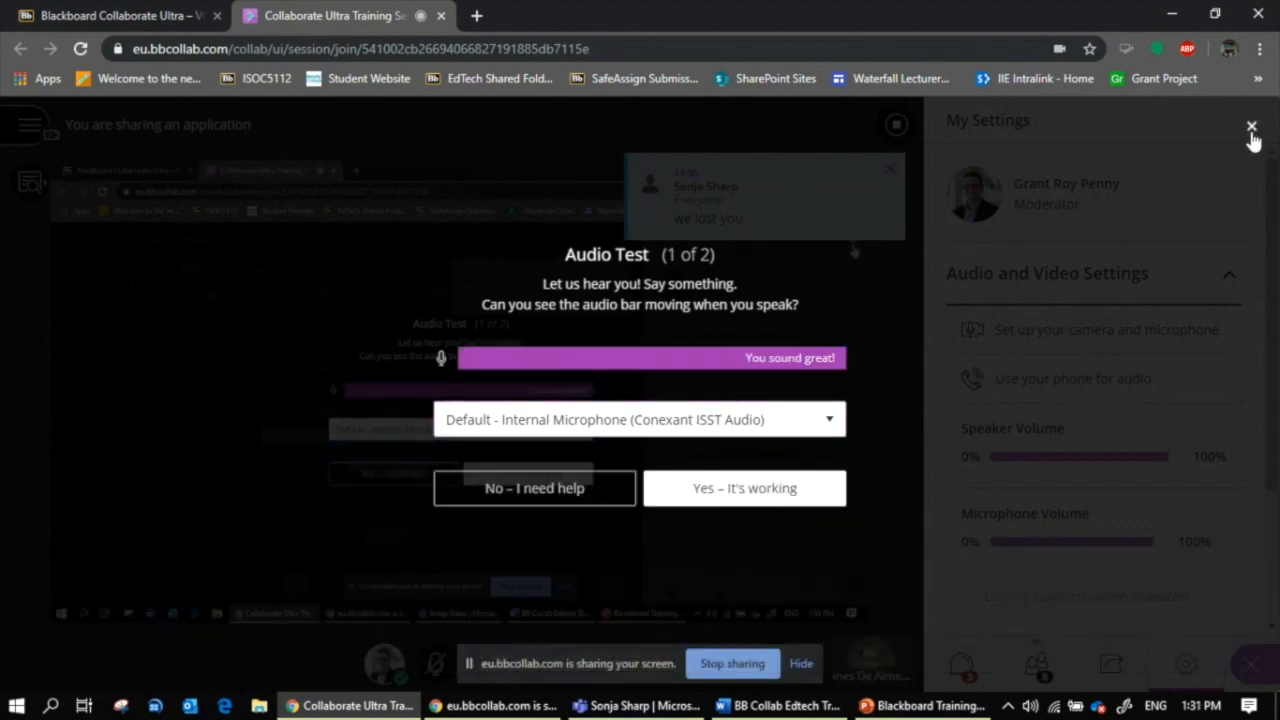
- Close the audio test, check the attendees list and the Everyone chat, and unmute the microphone
left_click(1252, 140)
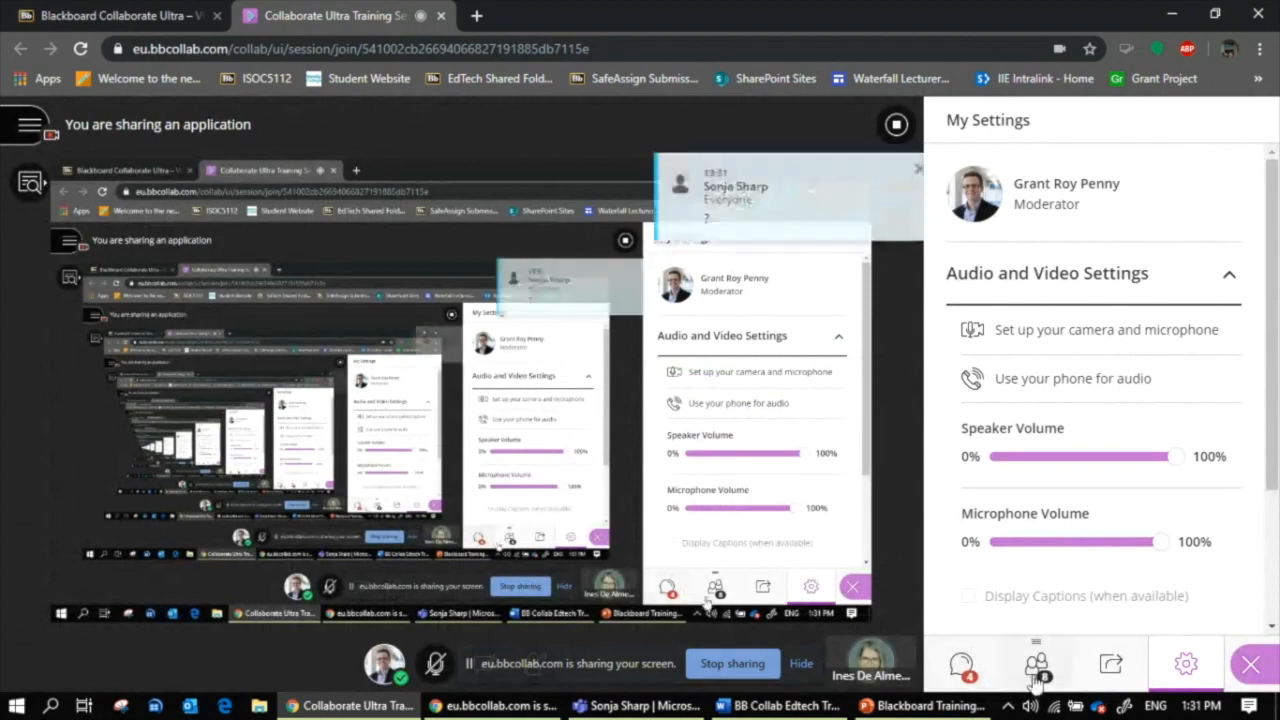
left_click(1037, 670)
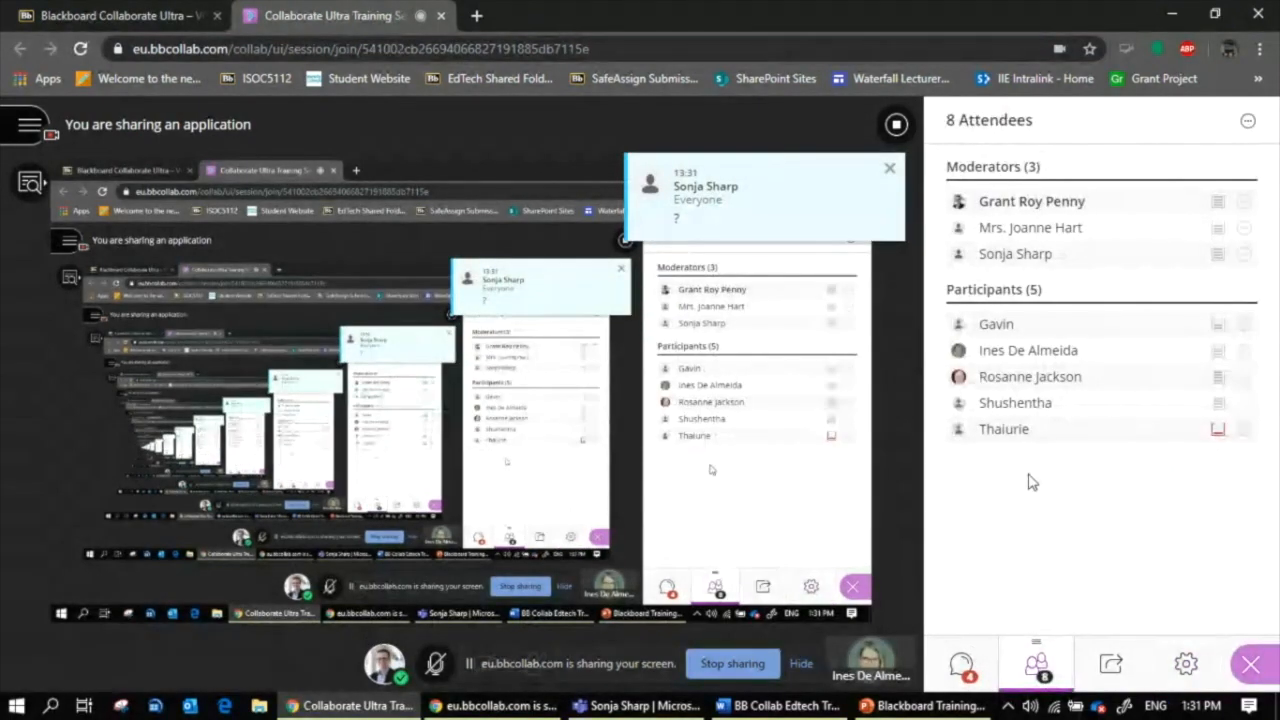
left_click(961, 666)
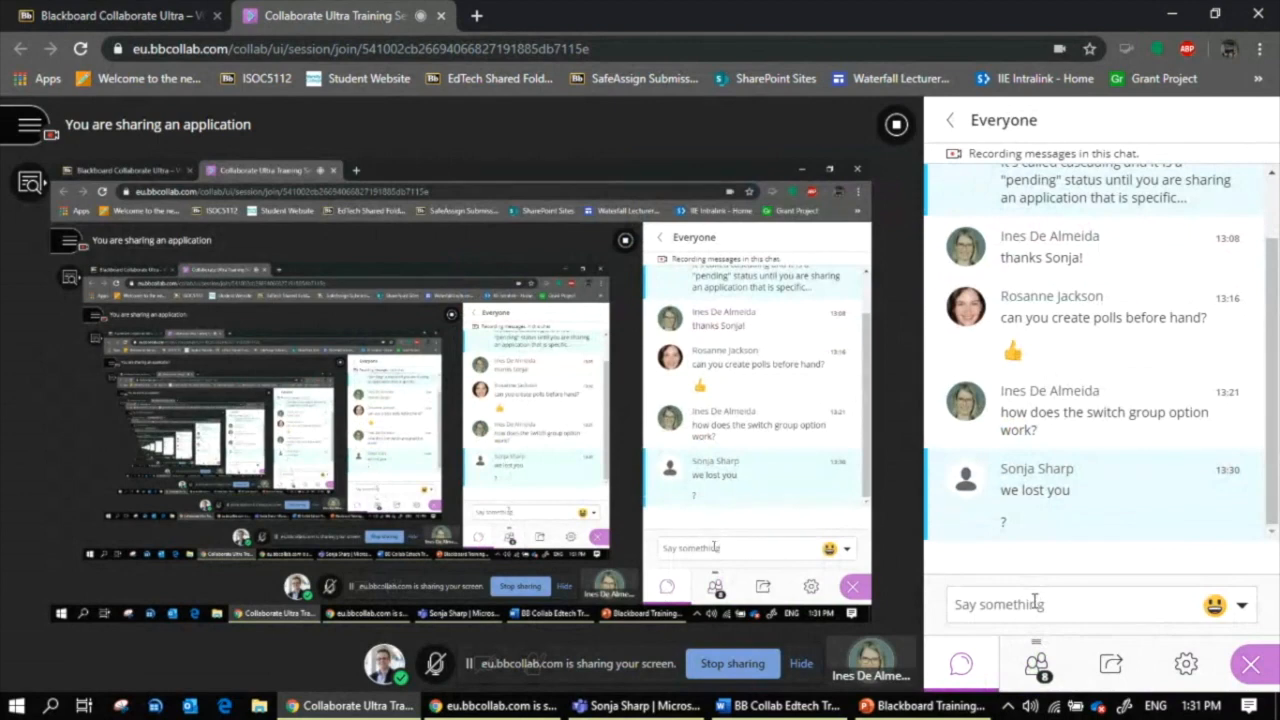
left_click(435, 663)
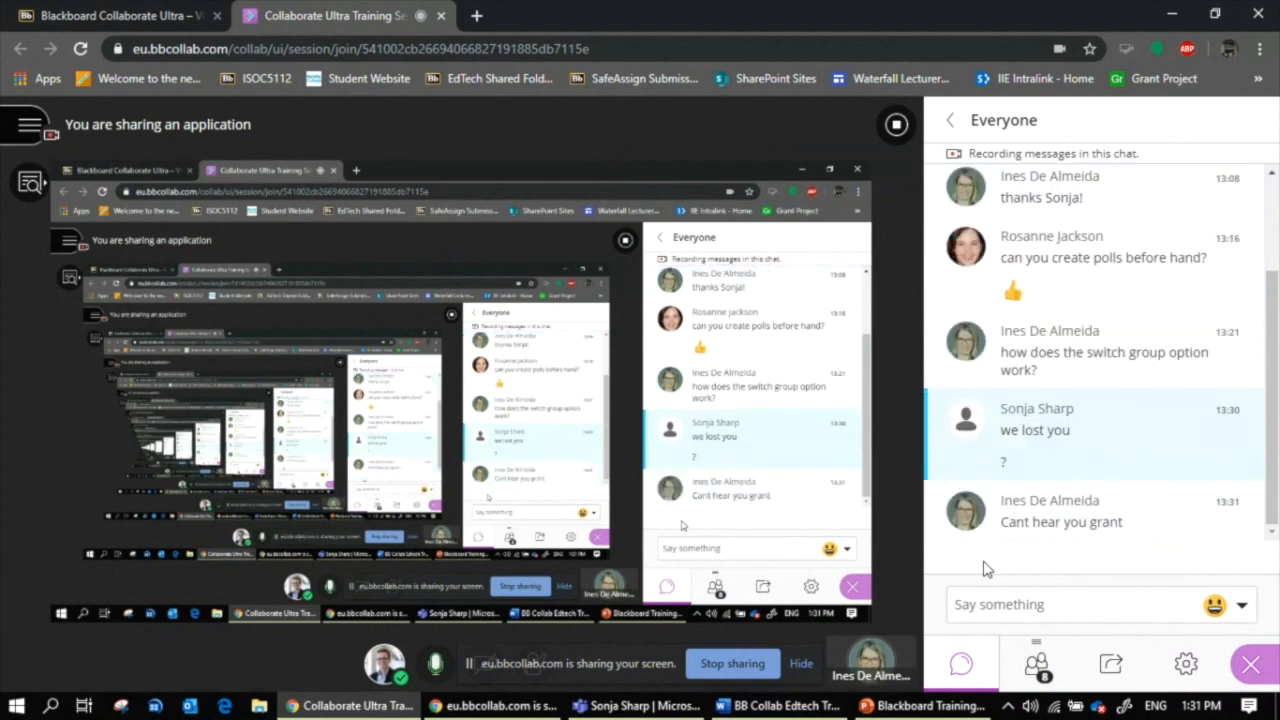
- Check the speaker and microphone volumes in My Settings and the playback devices offered by the system volume control
left_click(1110, 665)
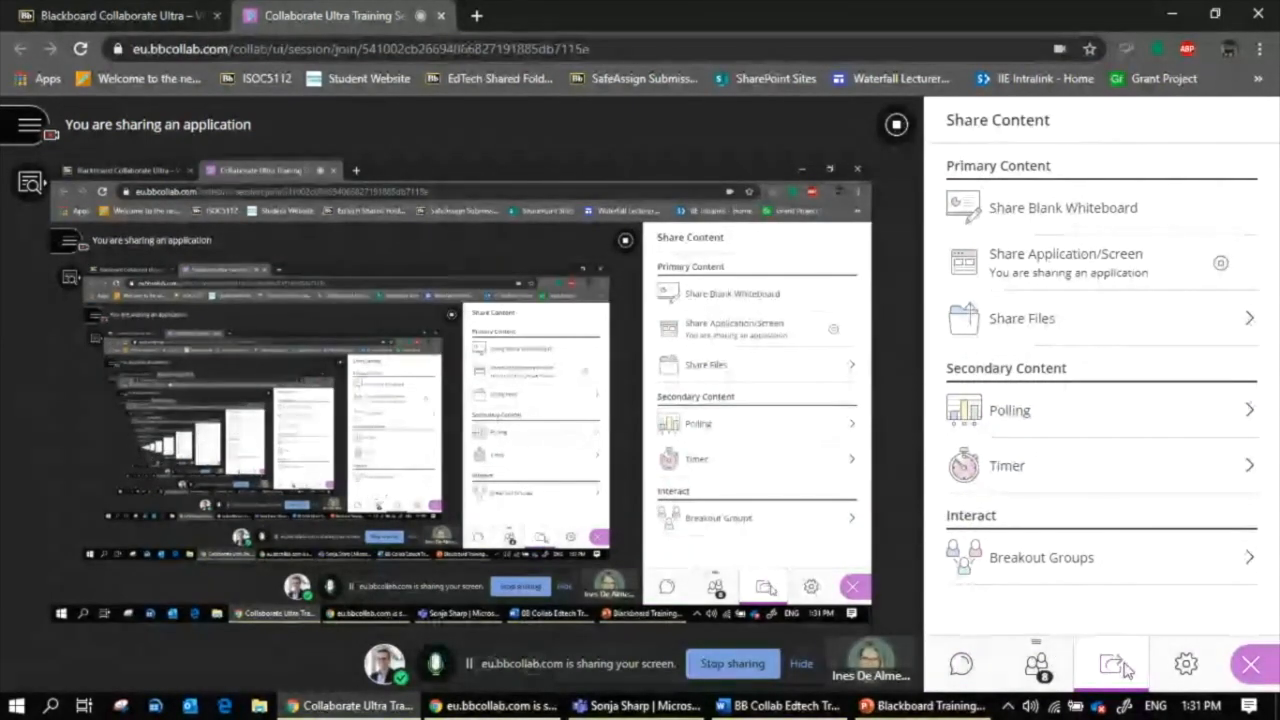
left_click(1186, 665)
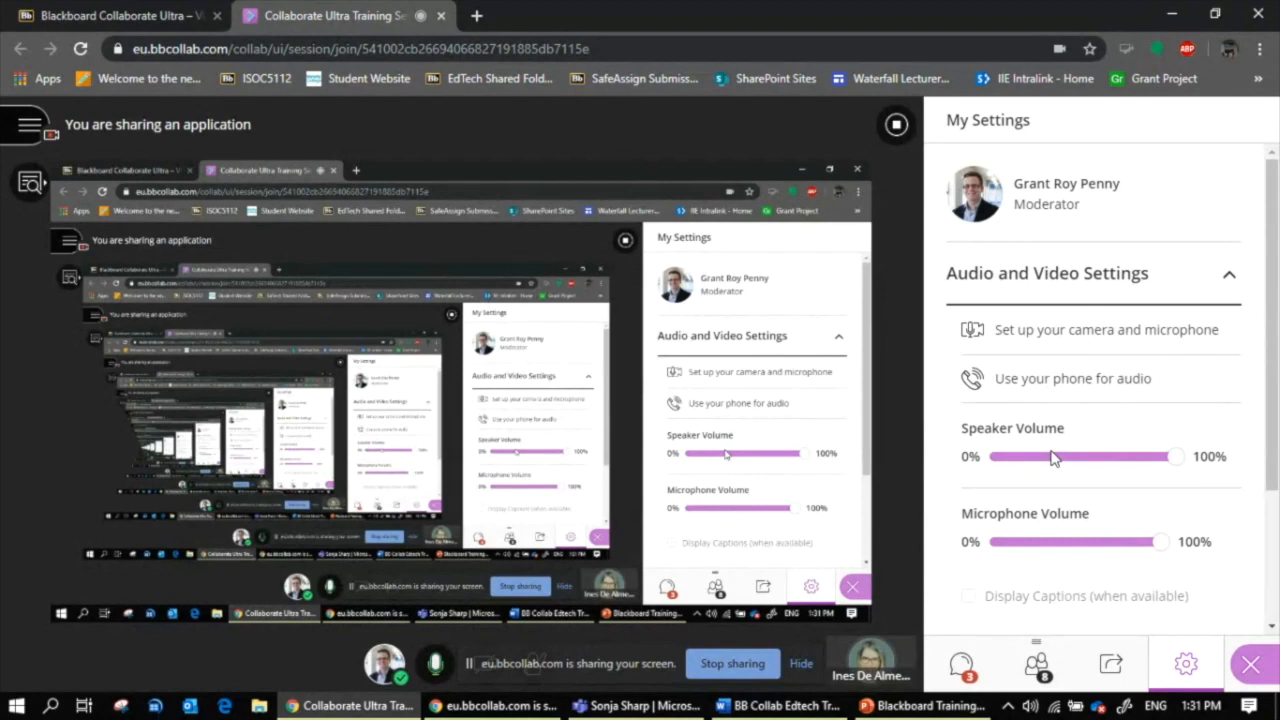
scroll(1053, 457, "down", 2)
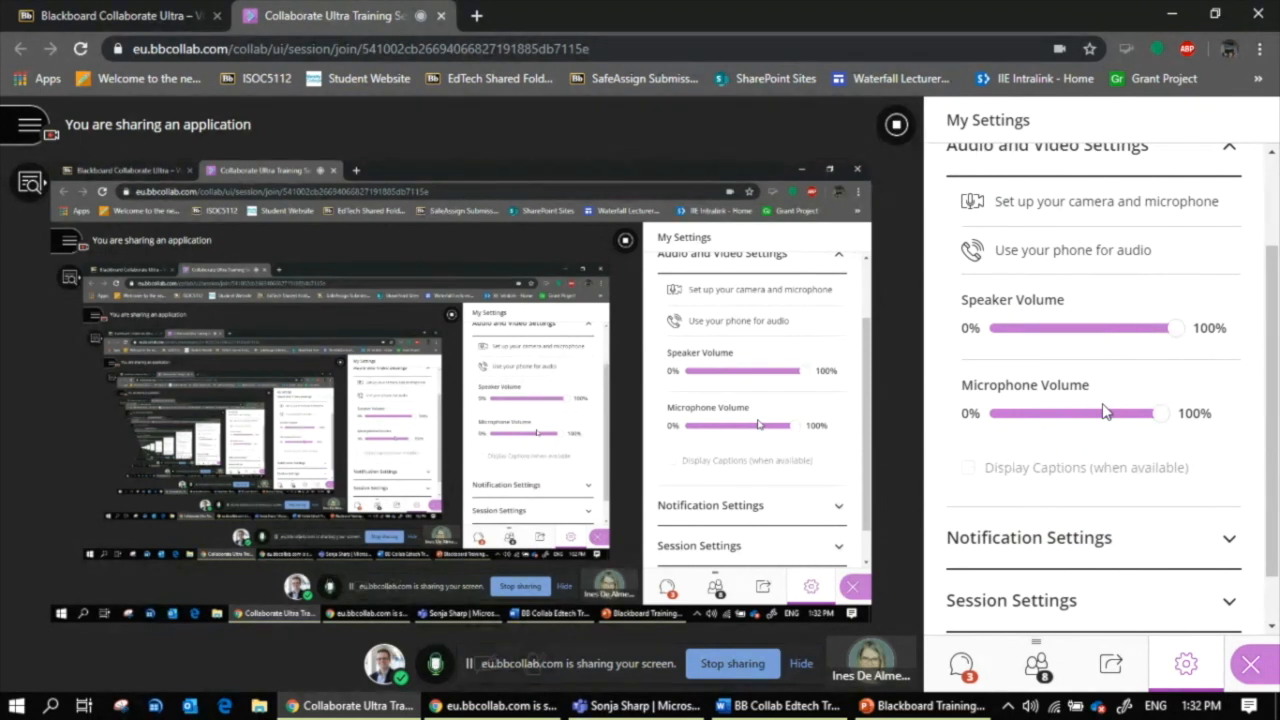
left_click(1032, 705)
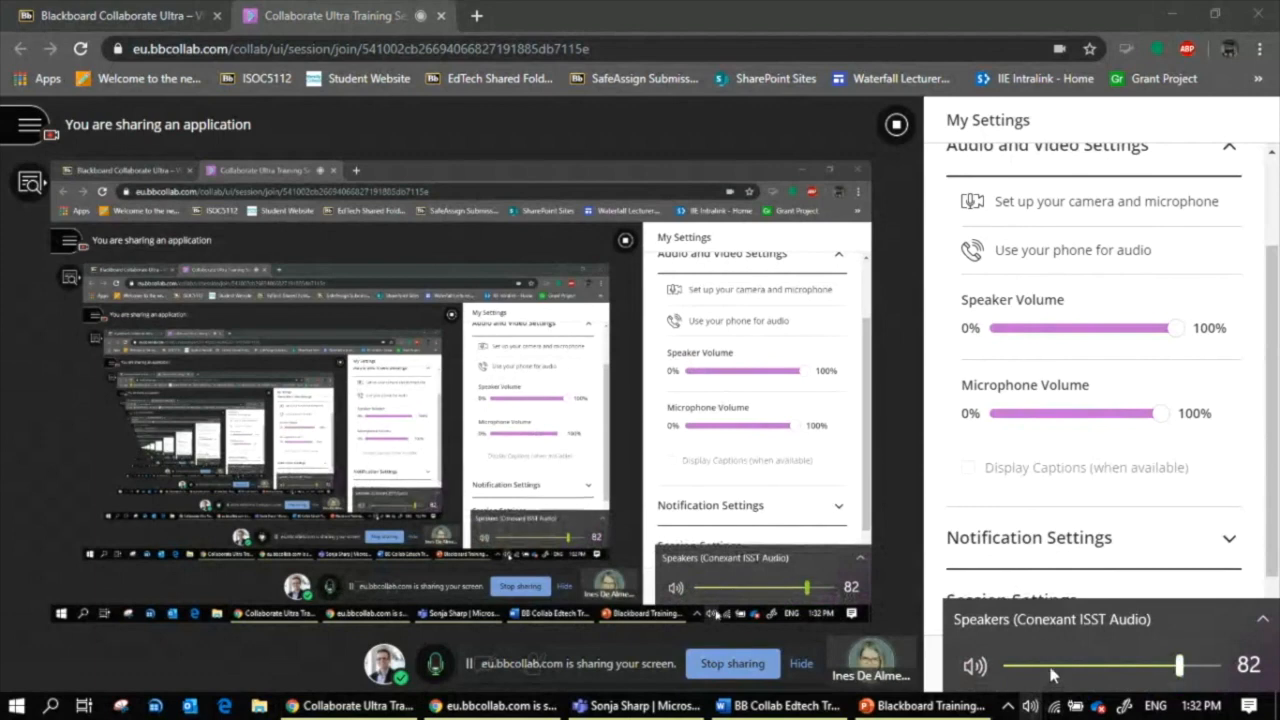
left_click(1042, 622)
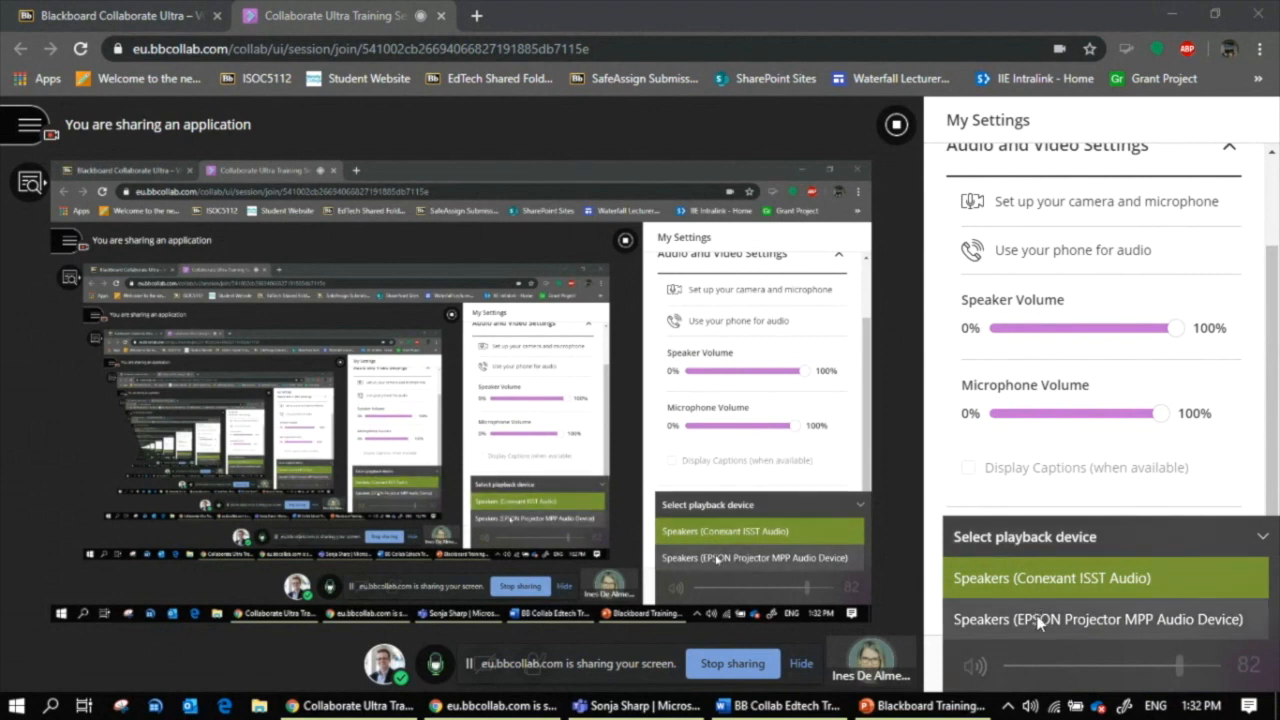
left_click(1011, 534)
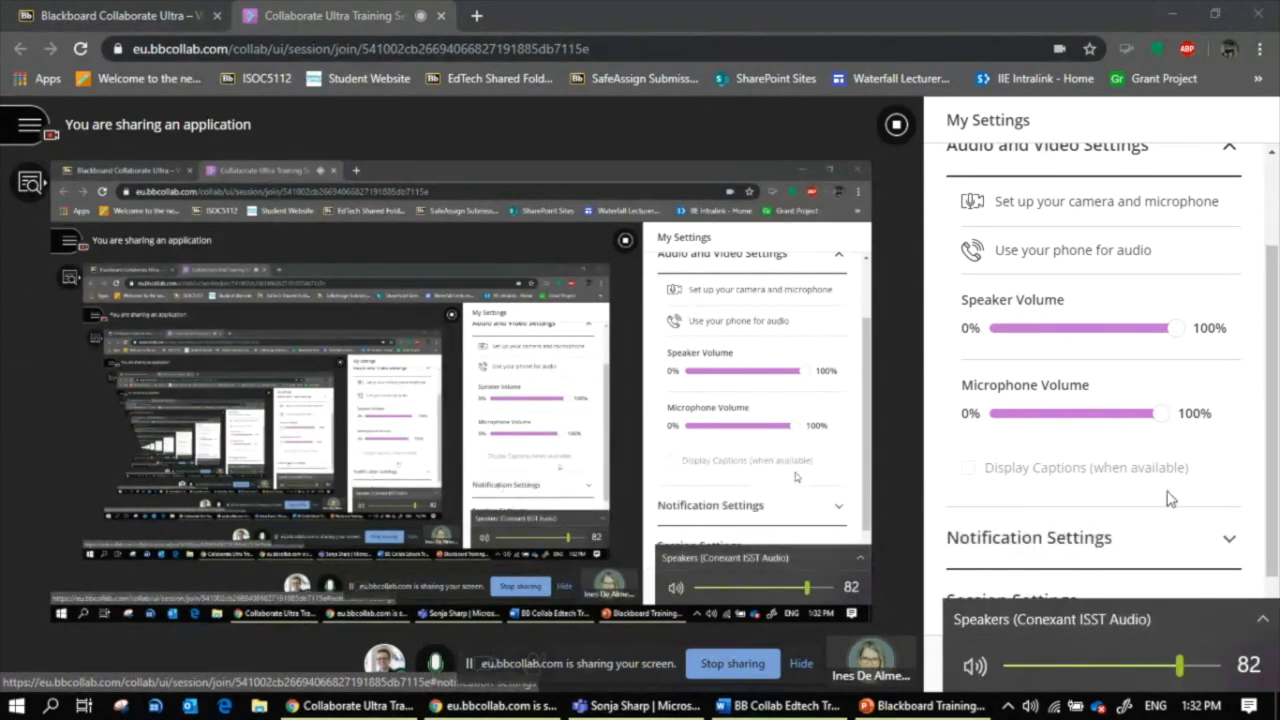
left_click(1247, 527)
- Collapse Audio and Video Settings, then view the participant permissions in Session Settings and collapse that section
scroll(1247, 527, "down", 2)
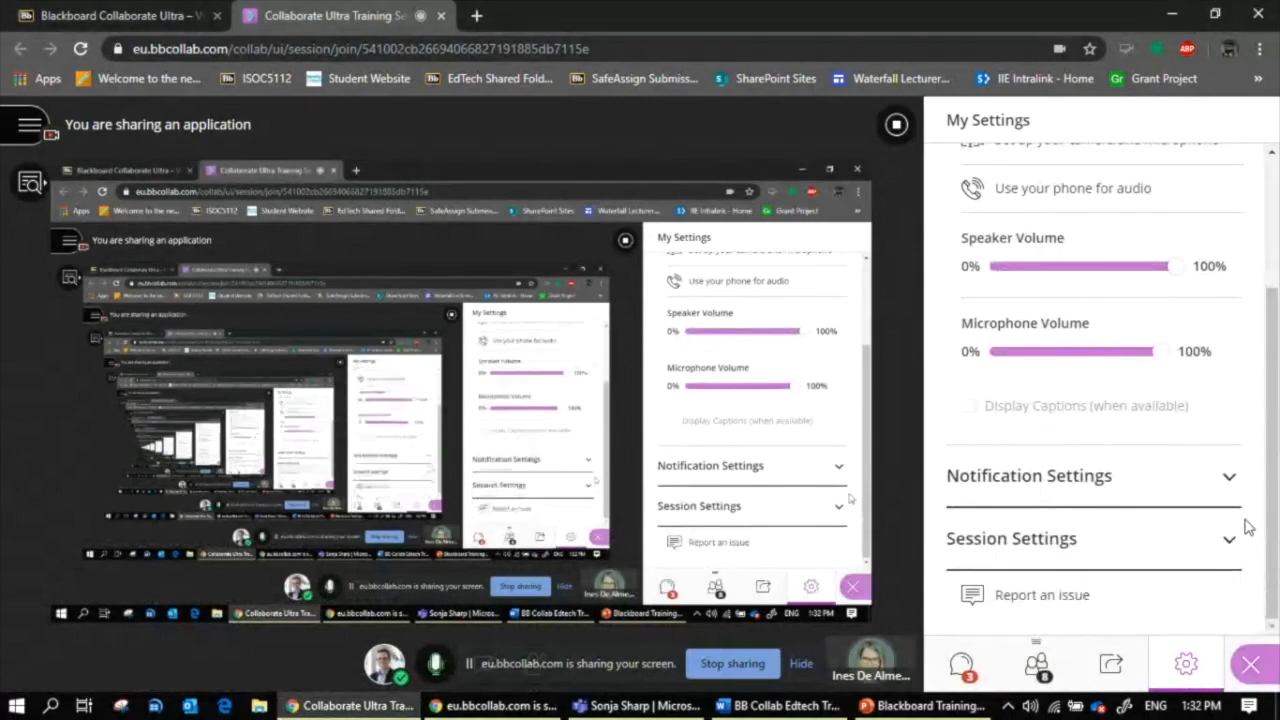
scroll(1247, 527, "up", 3)
scroll(1081, 594, "down", 2)
scroll(1081, 596, "up", 2)
scroll(1081, 590, "up", 1)
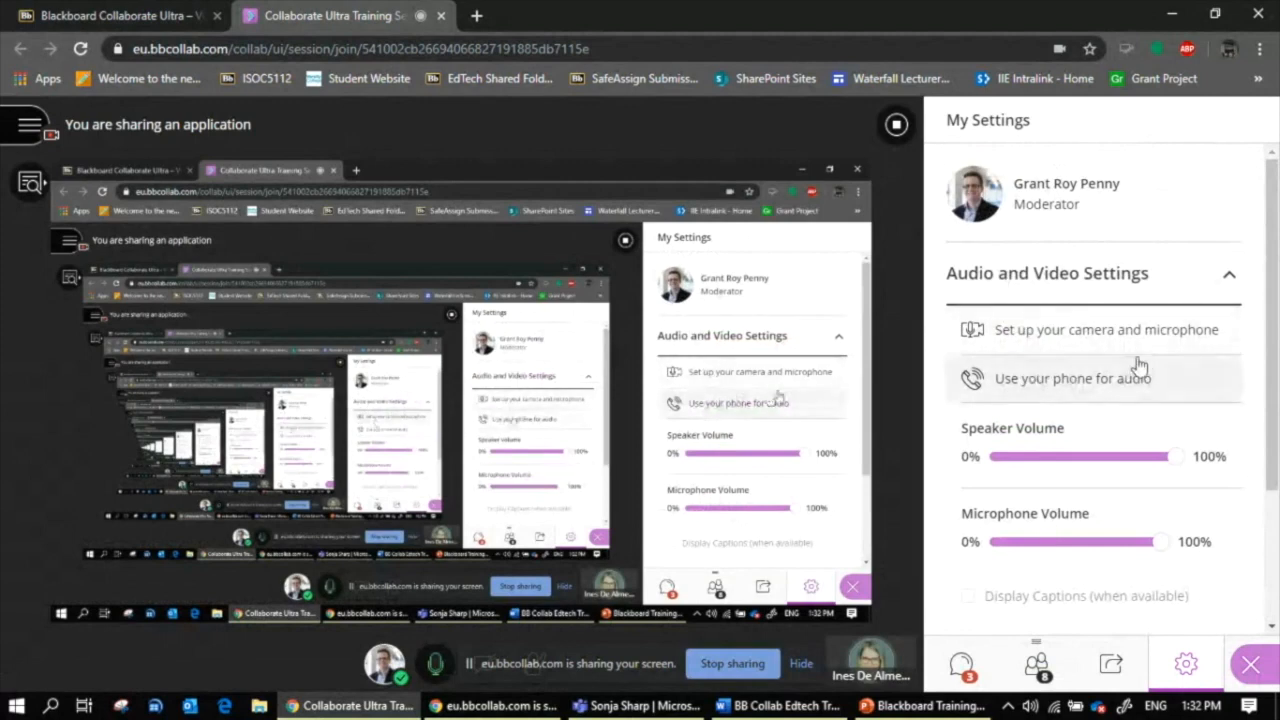
left_click(1181, 278)
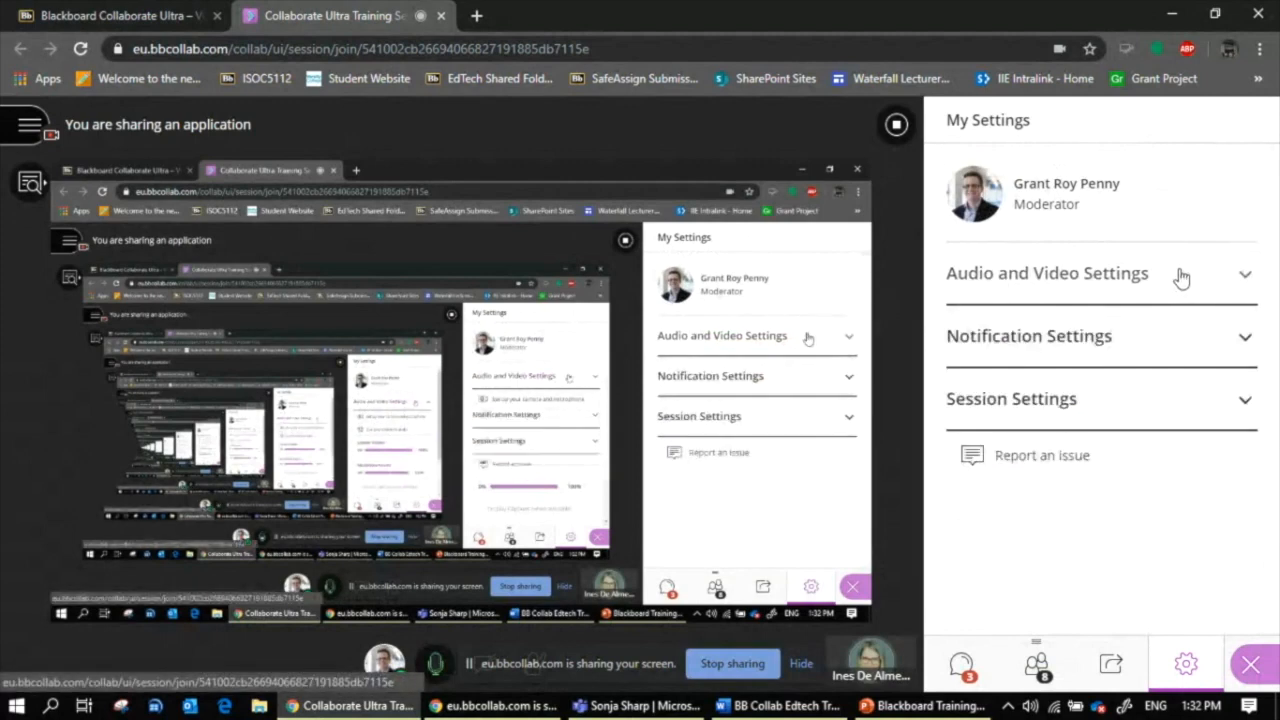
left_click(1148, 416)
scroll(1134, 543, "down", 1)
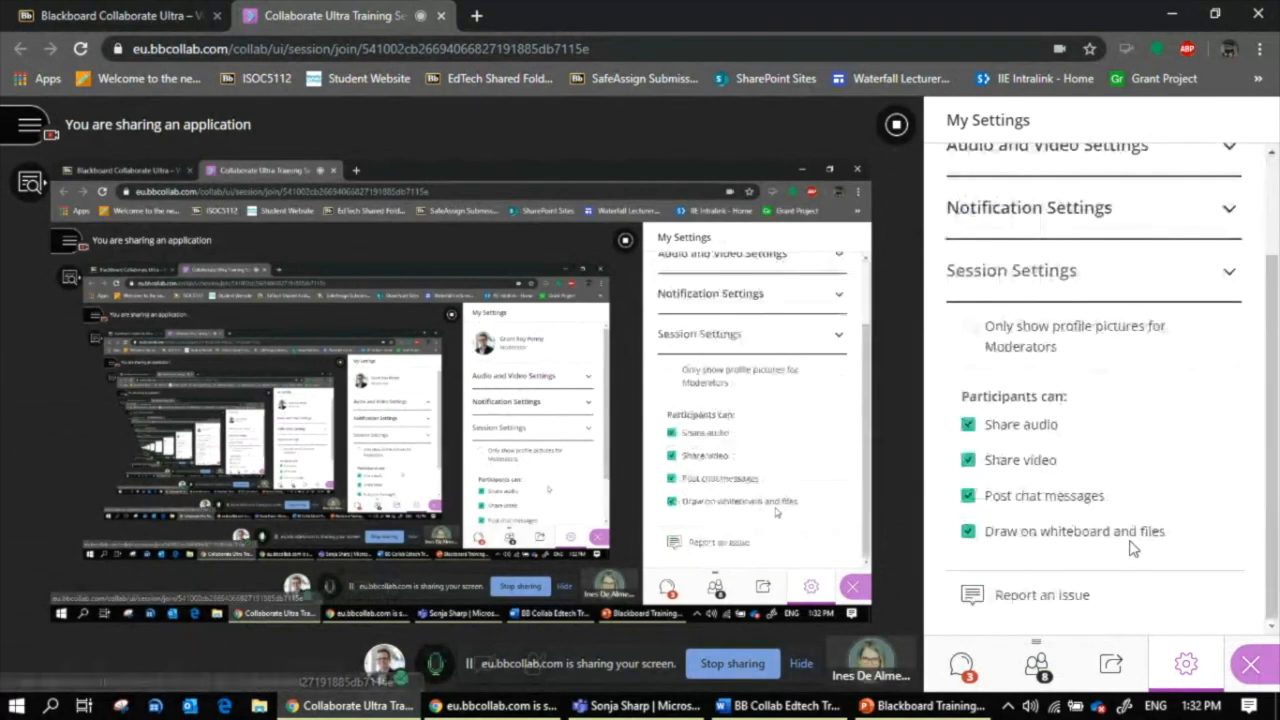
left_click(1027, 283)
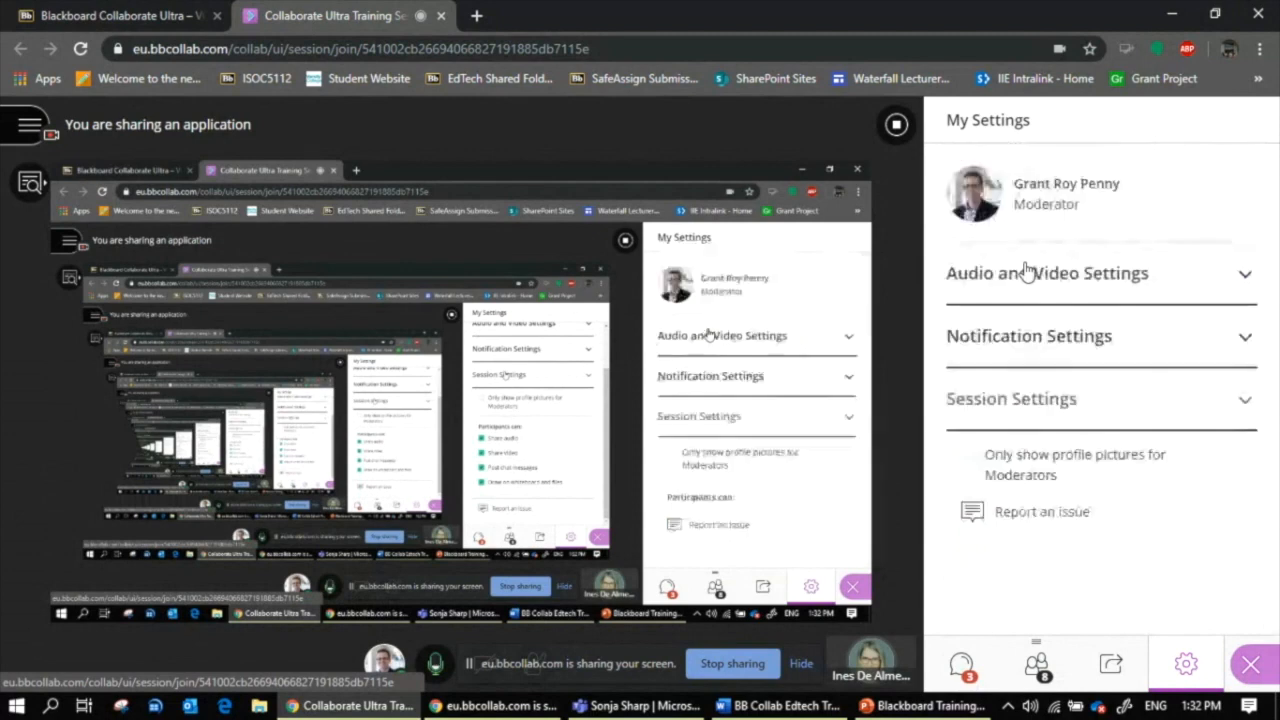
- Review Notification Settings, switching the audio notification for posted chat messages off and back on
left_click(1027, 338)
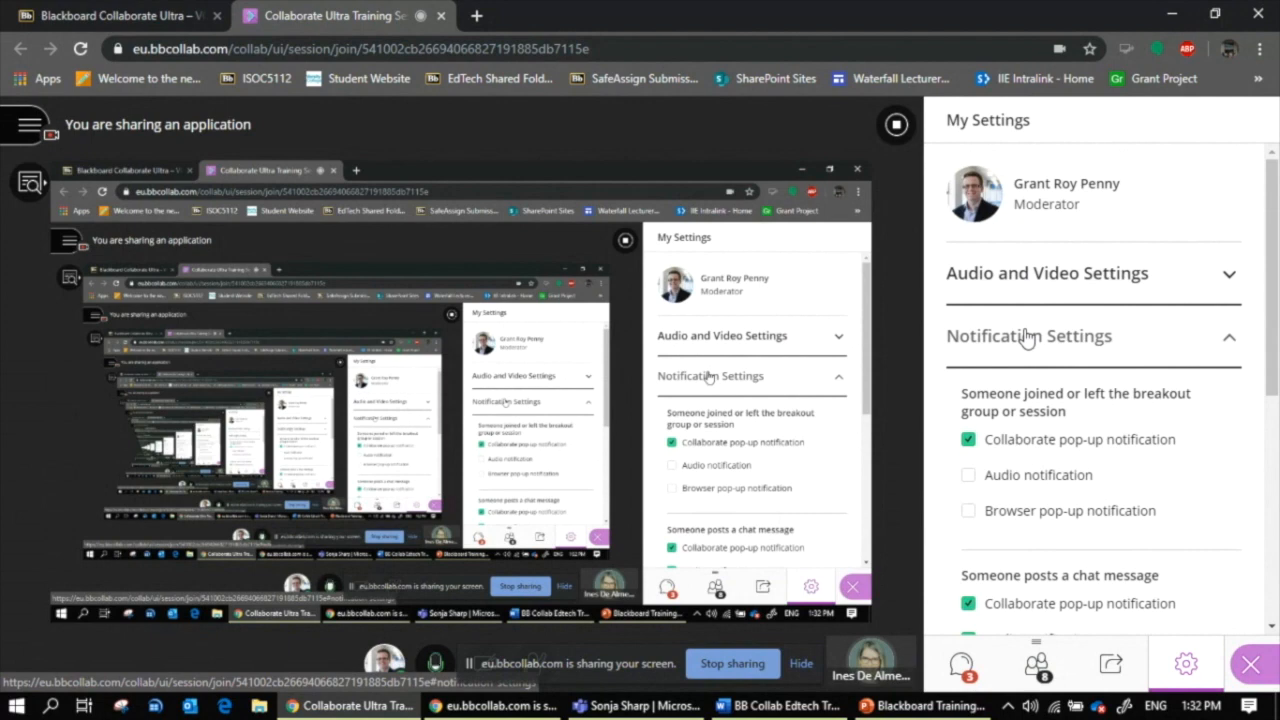
scroll(1020, 490, "down", 2)
scroll(1020, 500, "up", 1)
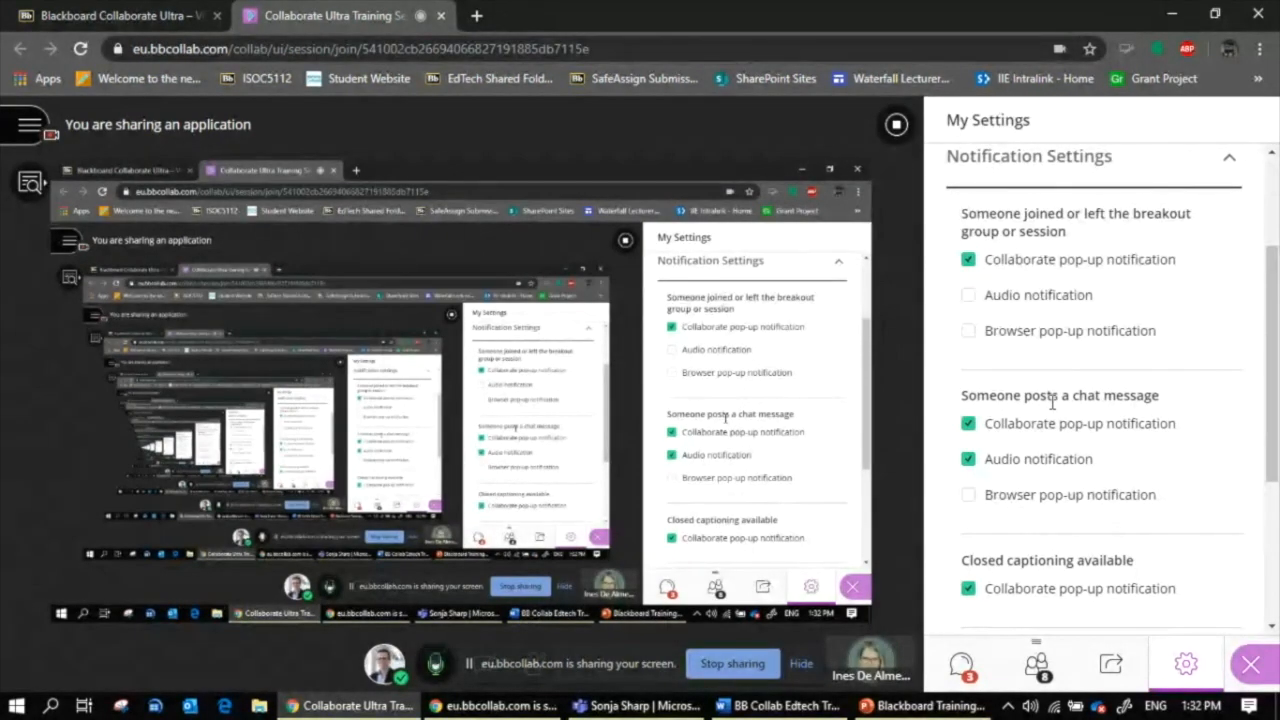
left_click(967, 460)
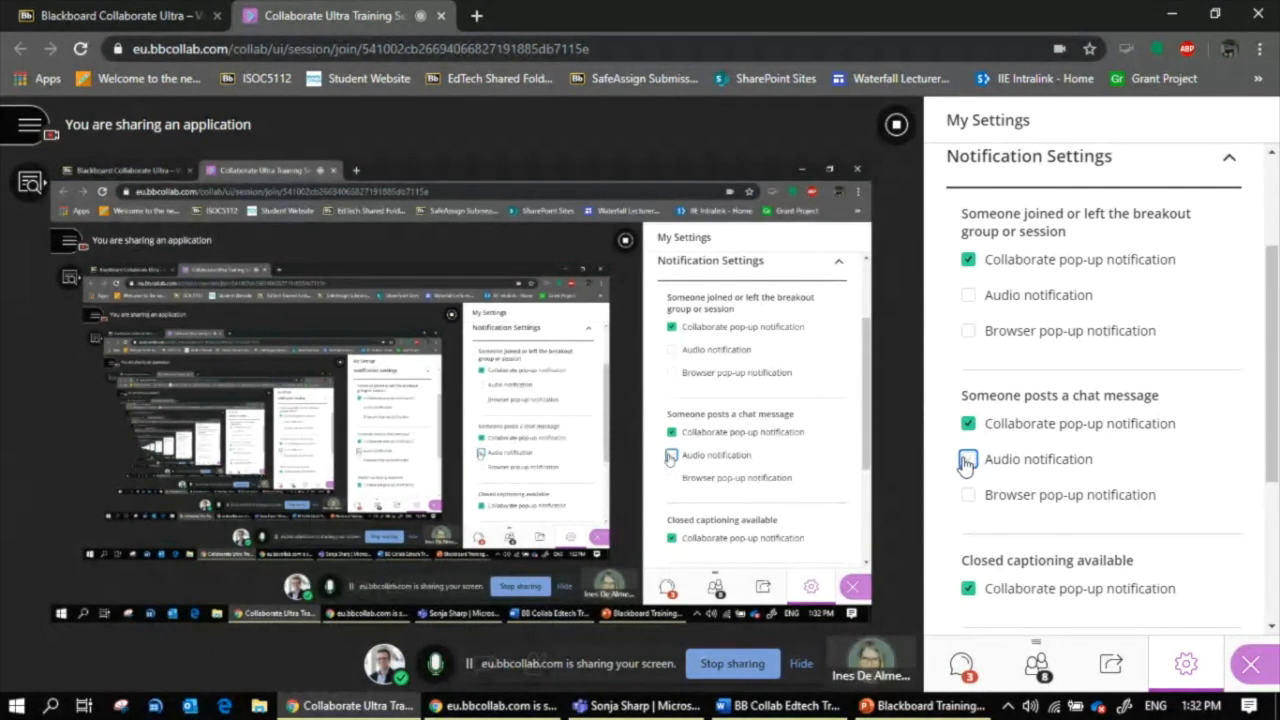
left_click(967, 460)
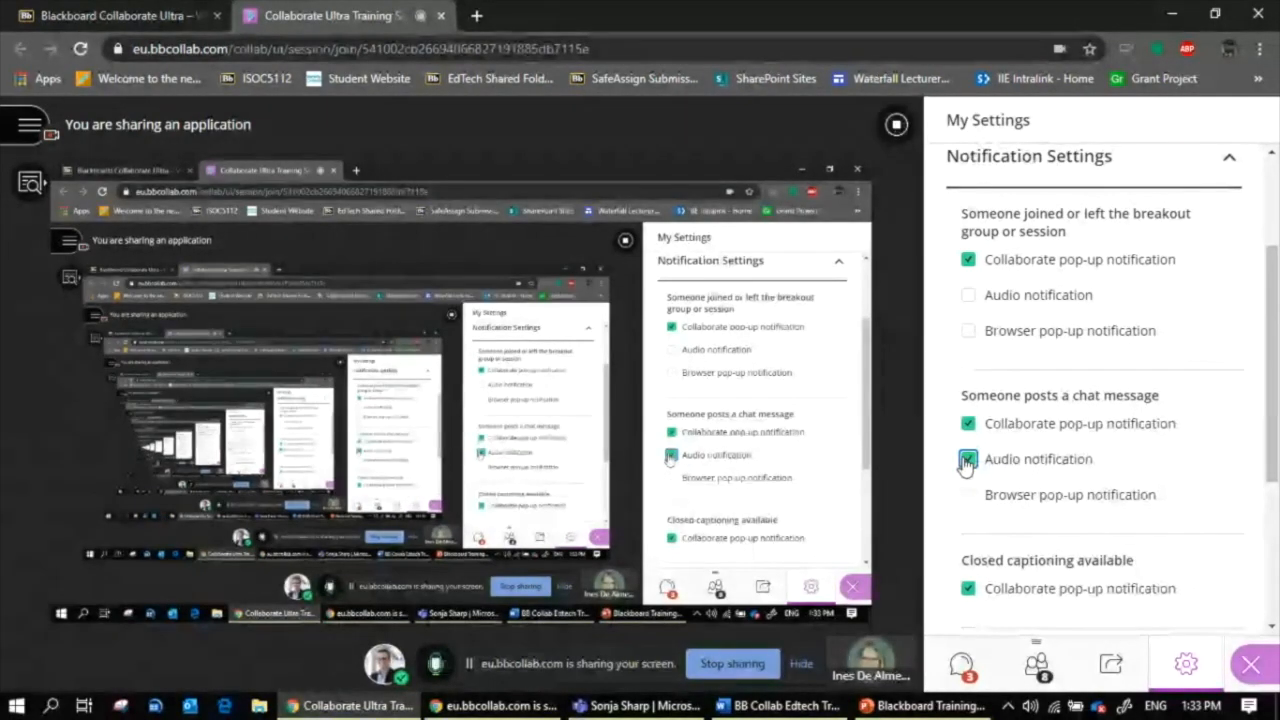
scroll(966, 460, "down", 3)
scroll(990, 440, "up", 5)
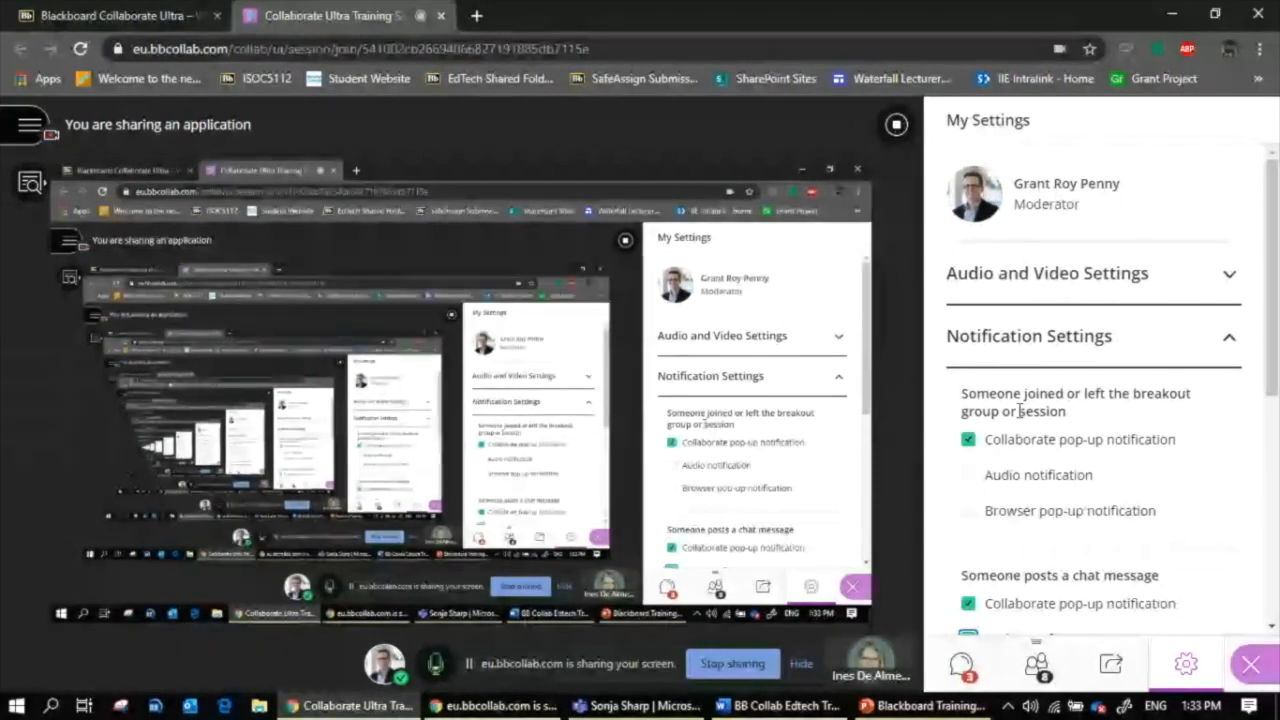
- Mute the microphone and show the attendees list and Share Content options, briefly unmuting to speak before muting again
left_click(435, 663)
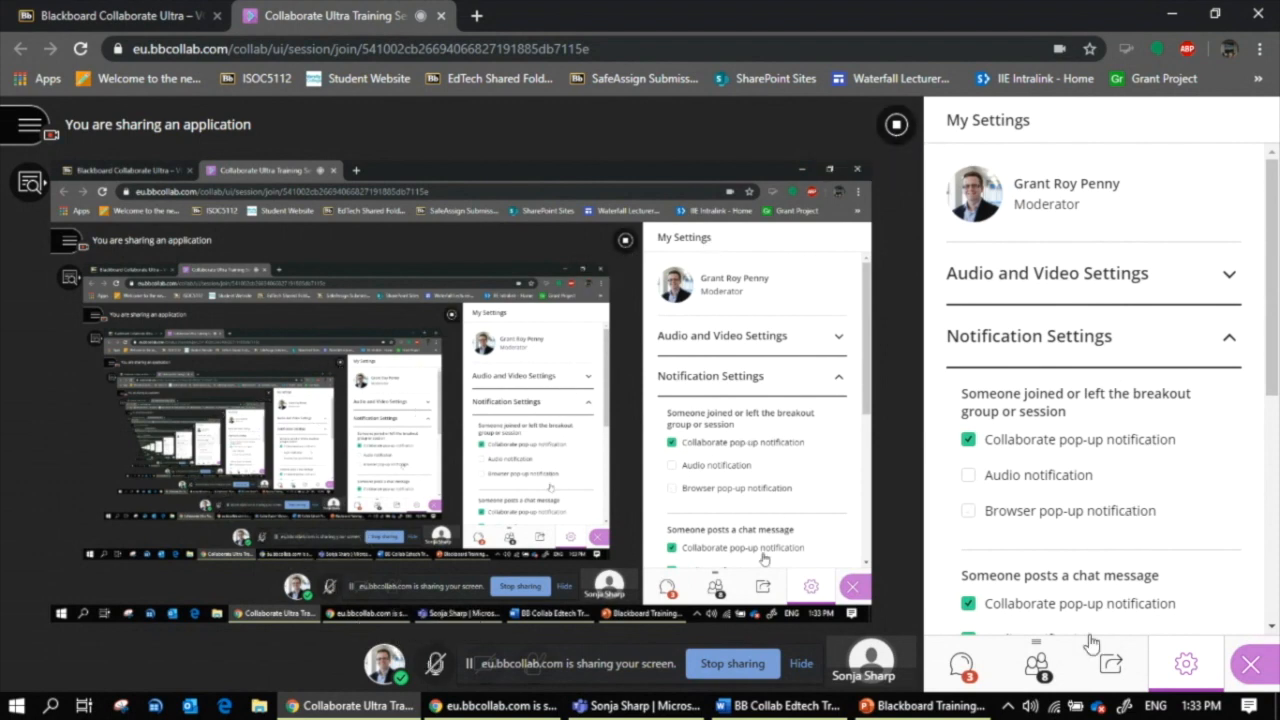
left_click(1038, 665)
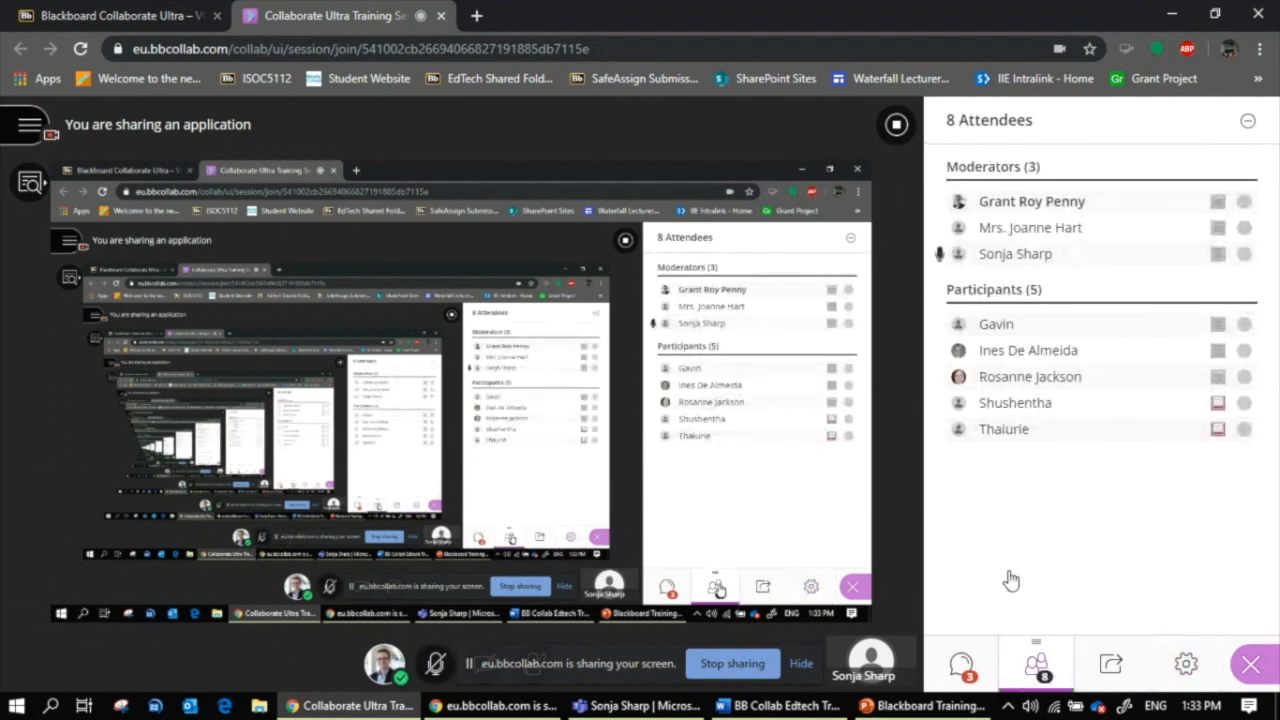
left_click(1110, 663)
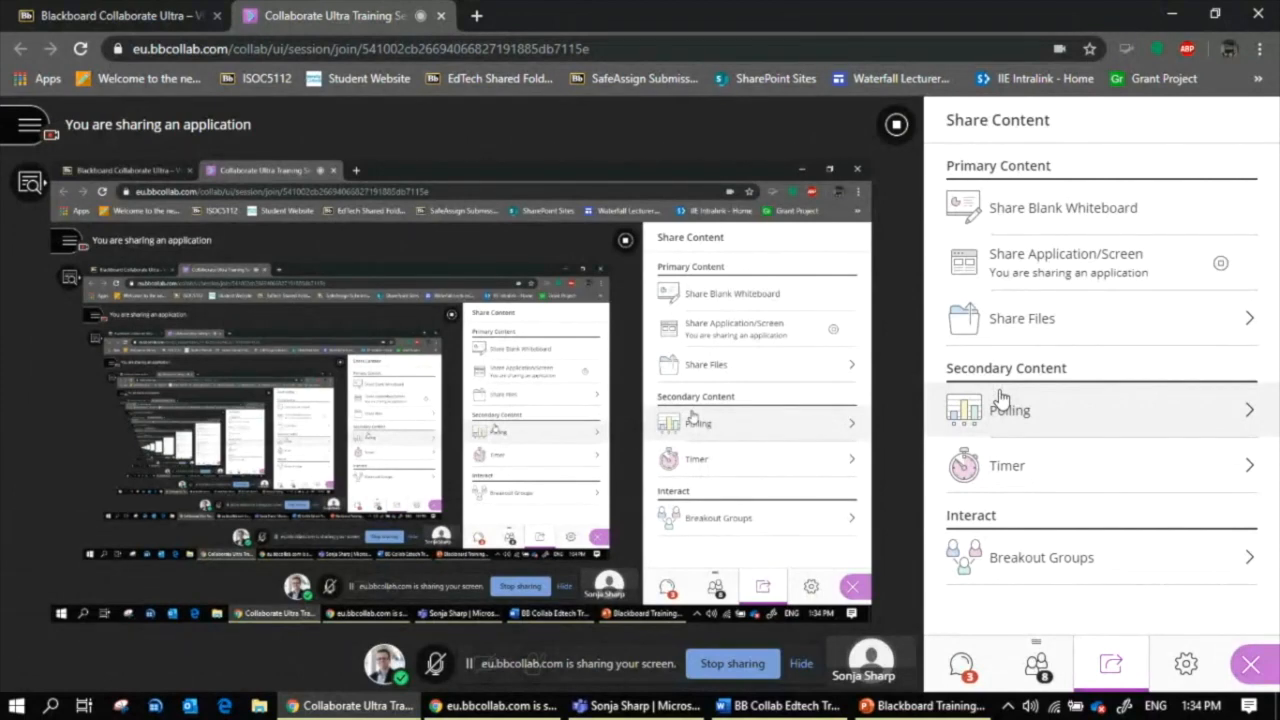
left_click(435, 664)
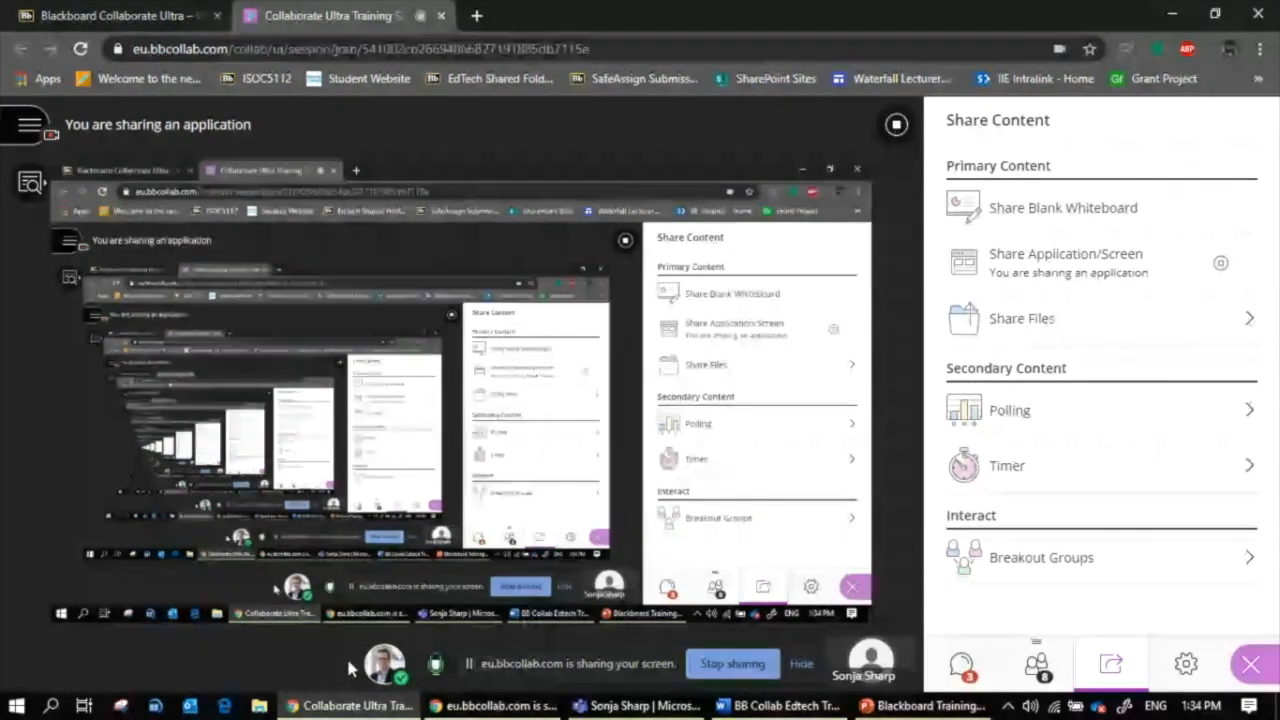
left_click(433, 672)
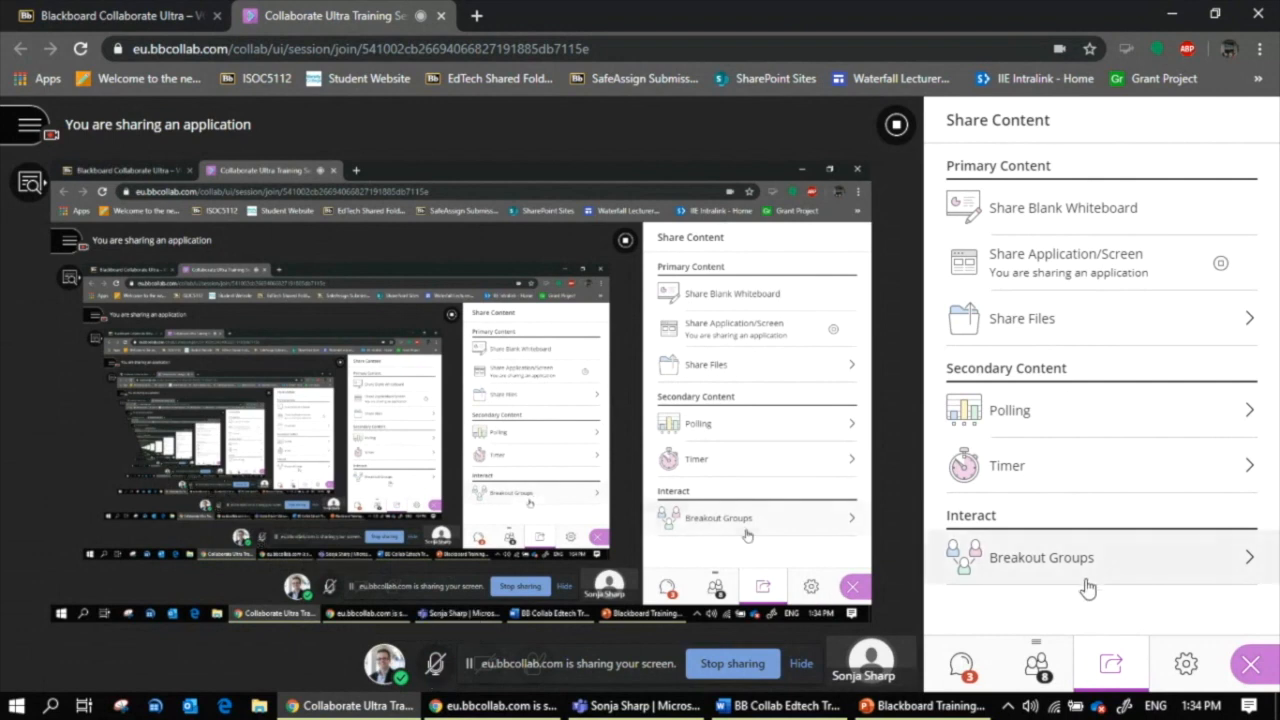
- Open the custom breakout group assignment and move the last participant of Group 1 into Group 2
left_click(1015, 560)
scroll(1013, 450, "down", 5)
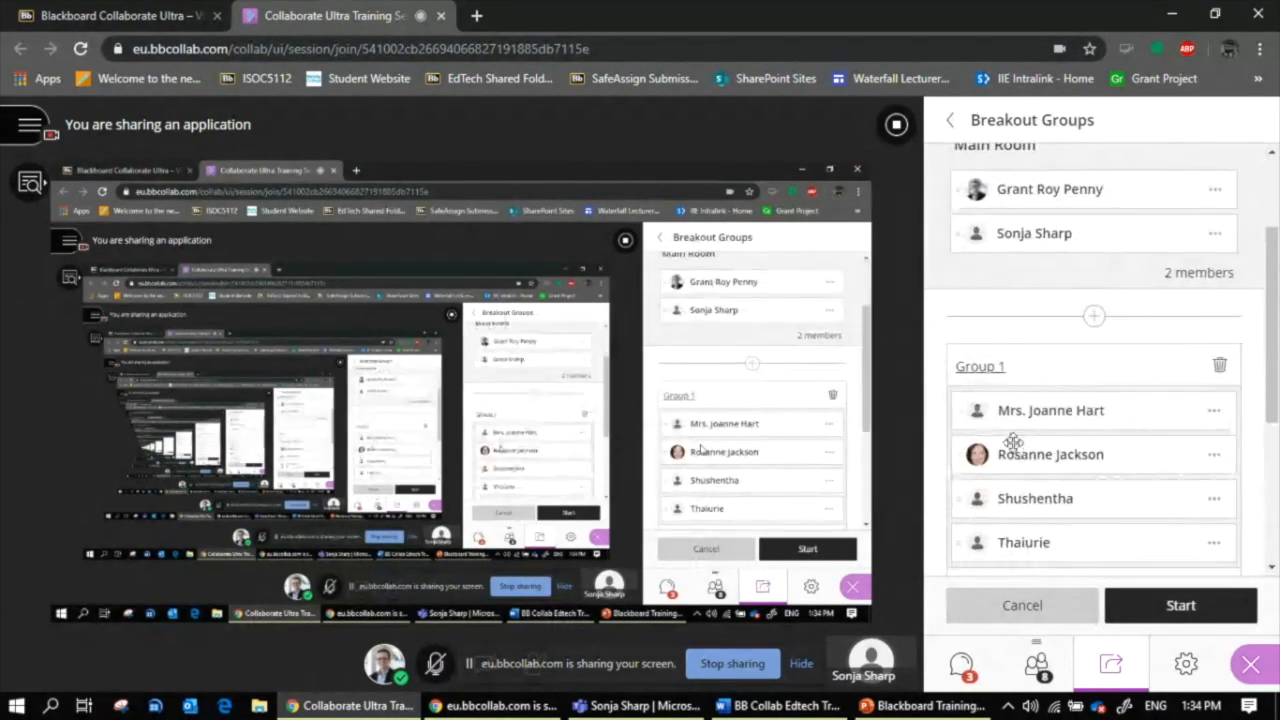
scroll(1013, 443, "down", 3)
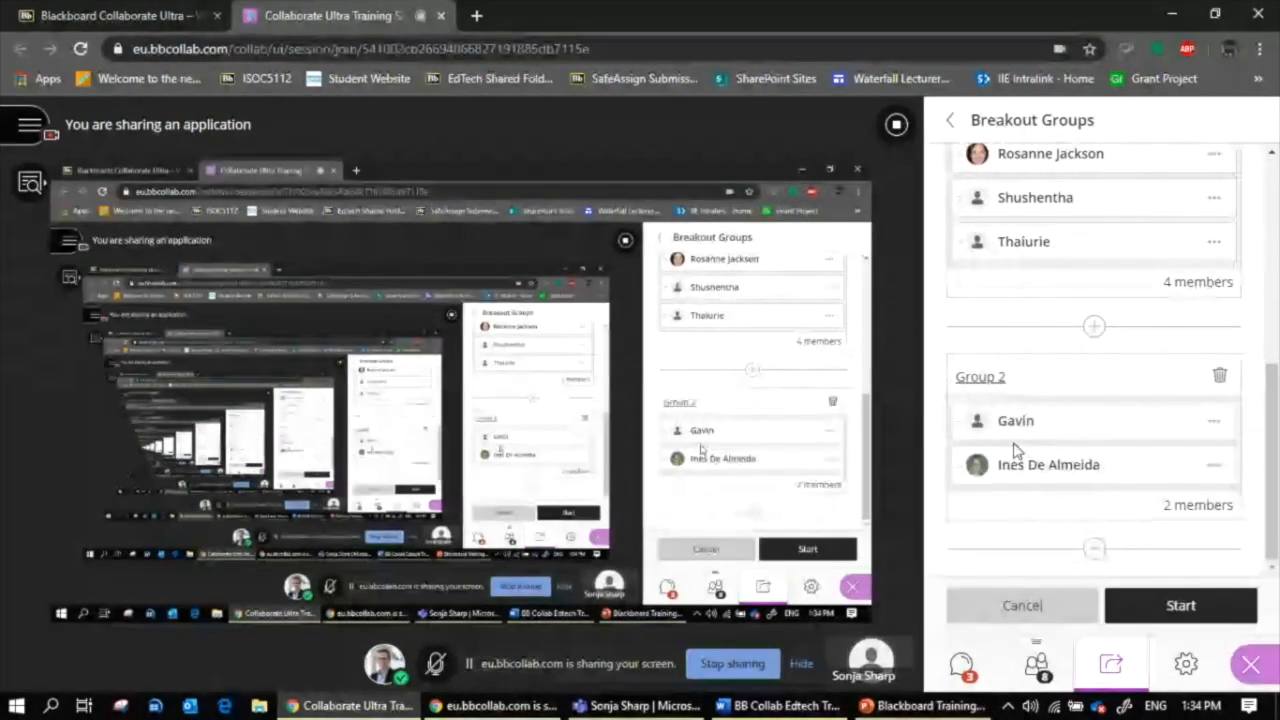
scroll(1016, 321, "up", 1)
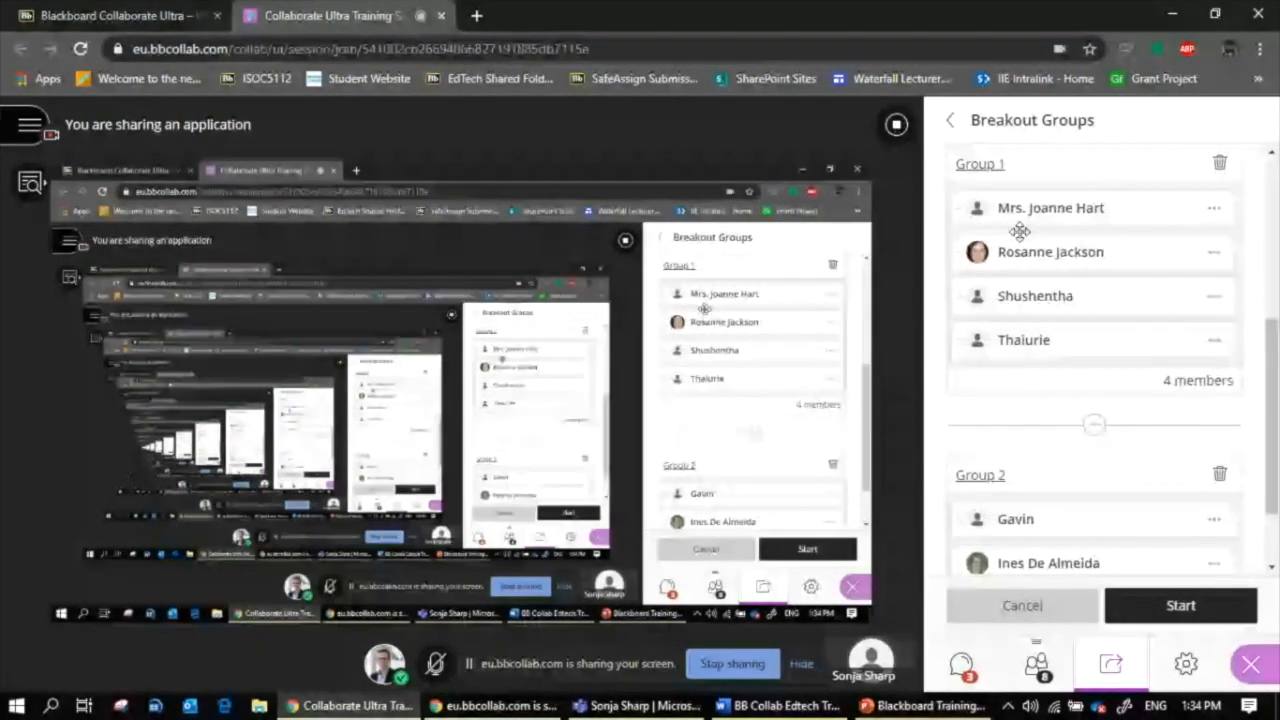
left_click_drag(1014, 329, 1020, 477)
- Review the breakout group assignments, return to Share Content without starting the groups, and open the Timer
scroll(1027, 430, "down", 4)
scroll(1027, 427, "up", 1)
scroll(1027, 427, "up", 3)
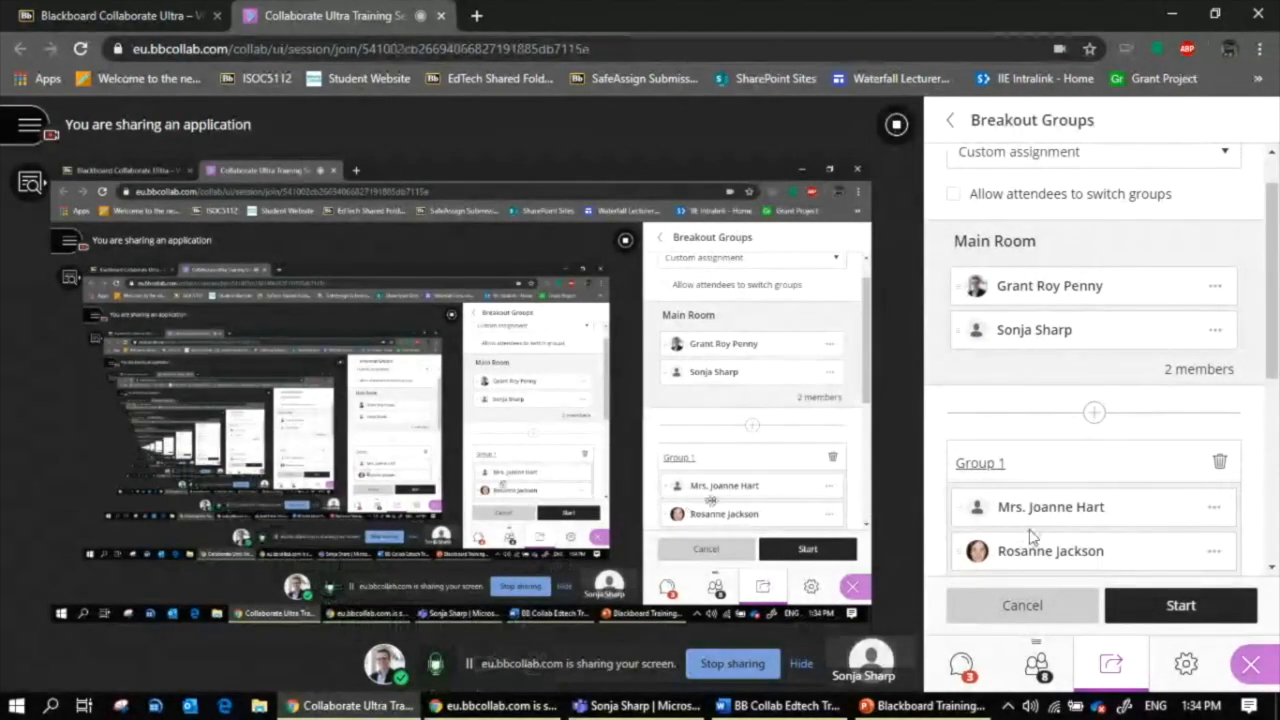
scroll(1031, 537, "up", 1)
scroll(1029, 531, "down", 3)
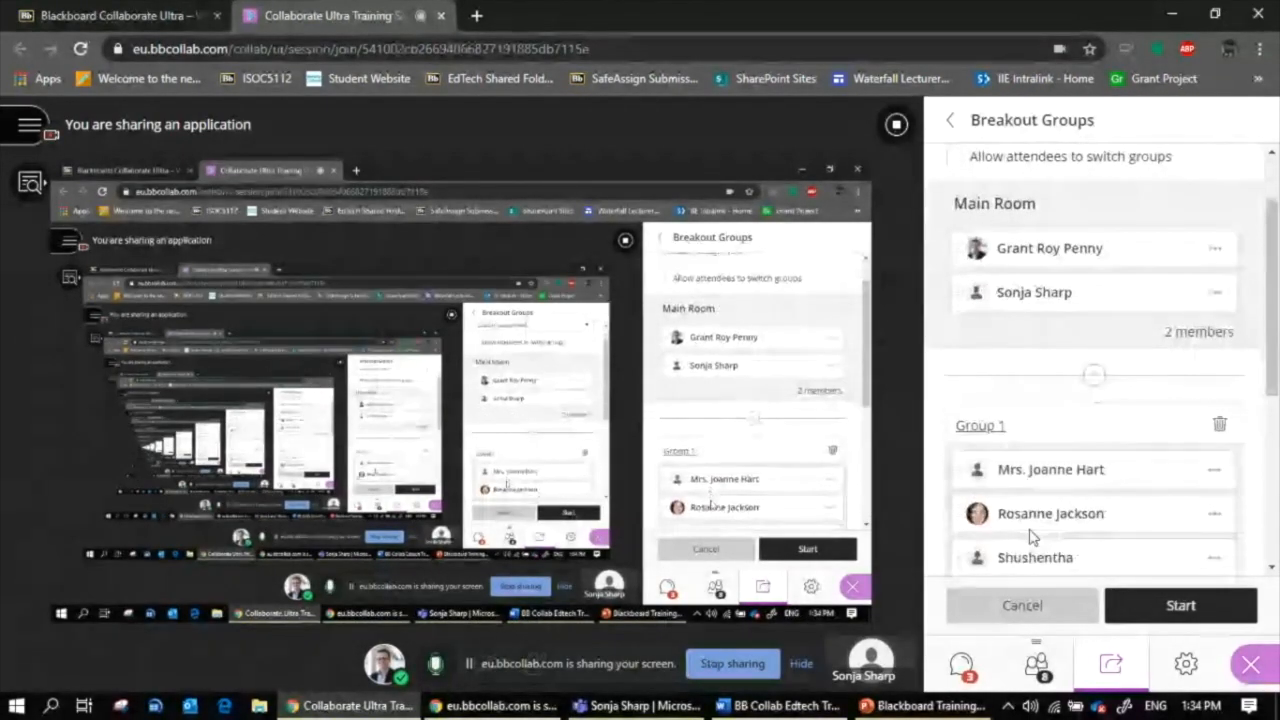
scroll(1029, 531, "up", 3)
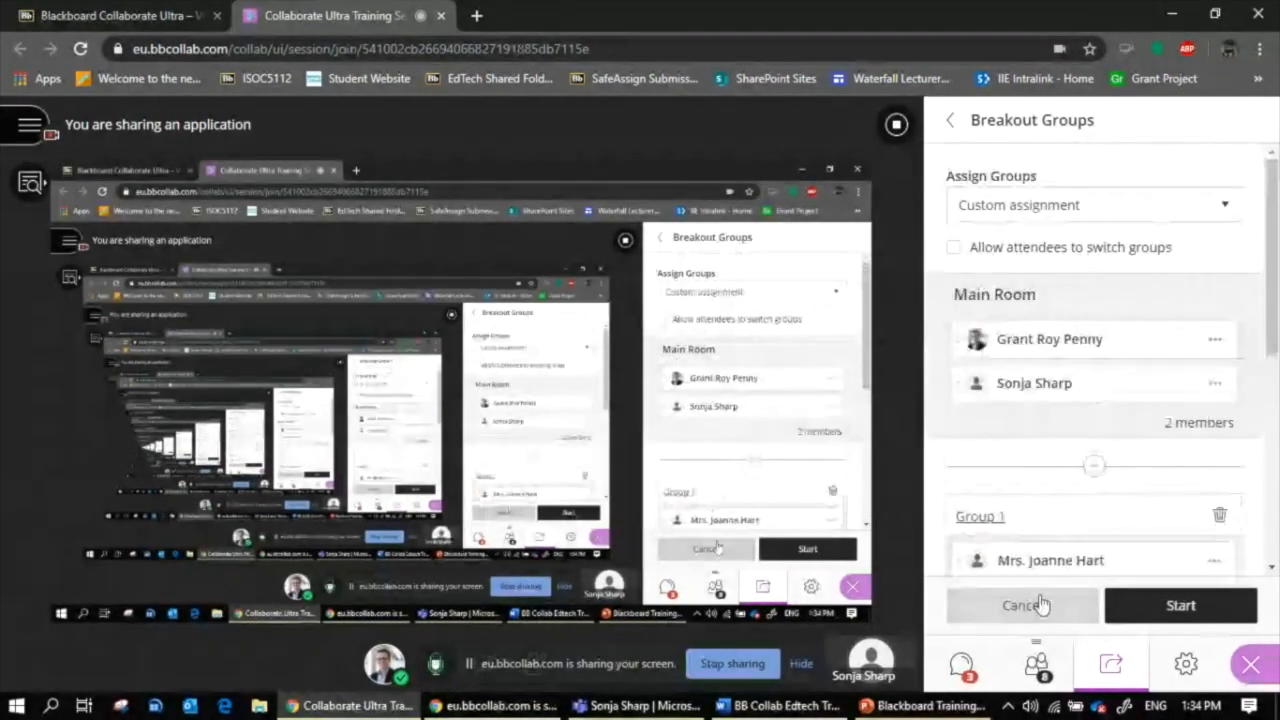
left_click(950, 119)
left_click(1060, 463)
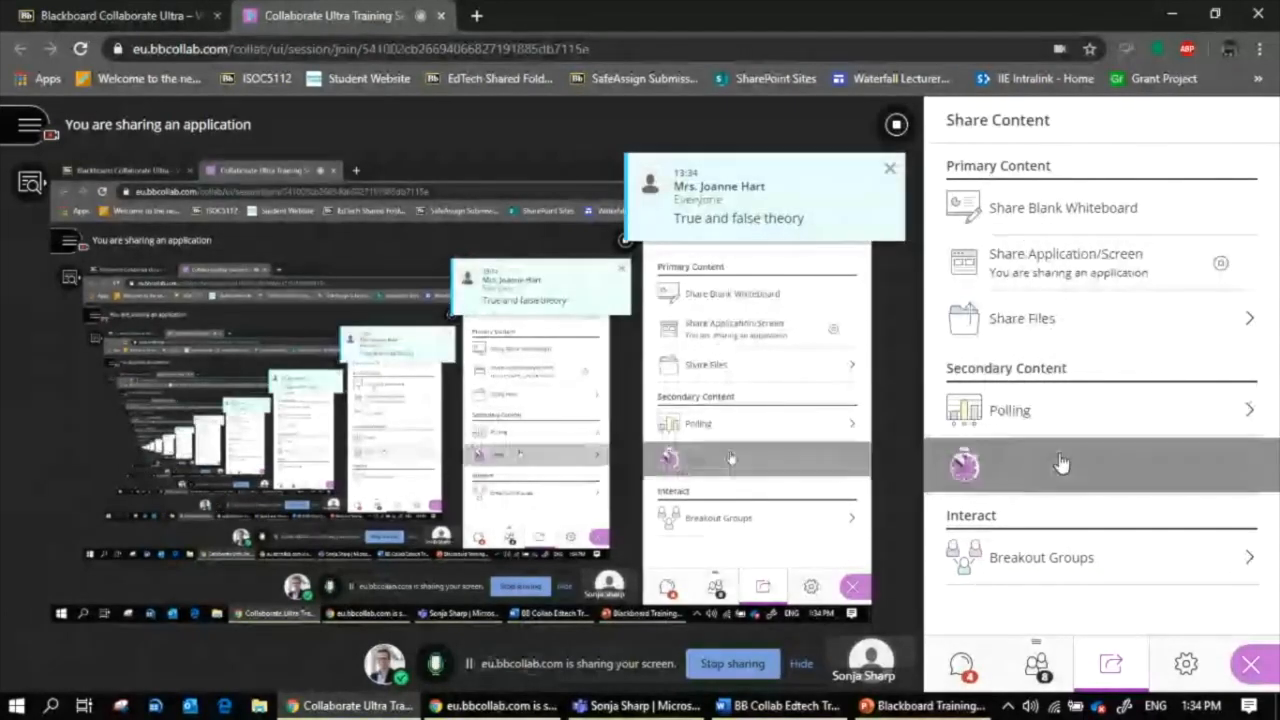